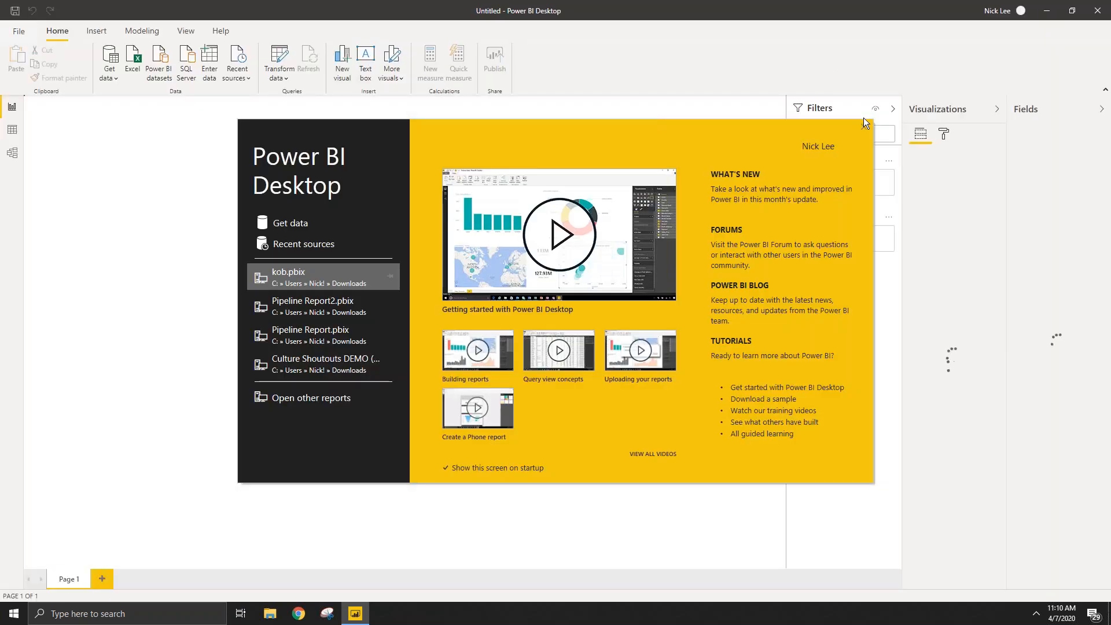
Step: Dismiss the start screen and check the installed version and release month in the About information
left_click(863, 126)
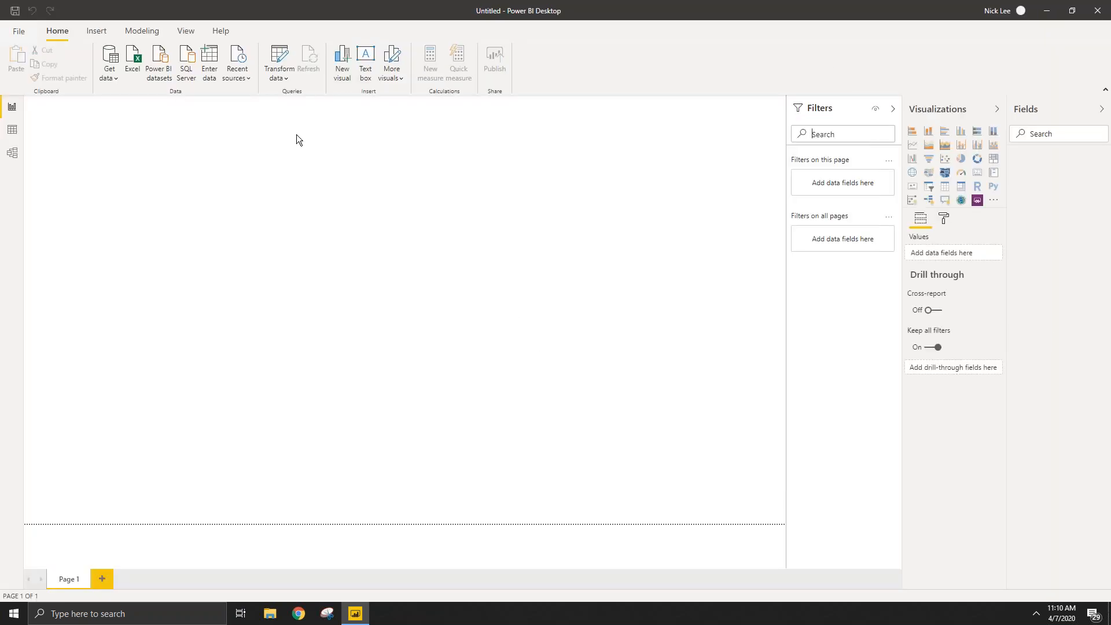
left_click(221, 30)
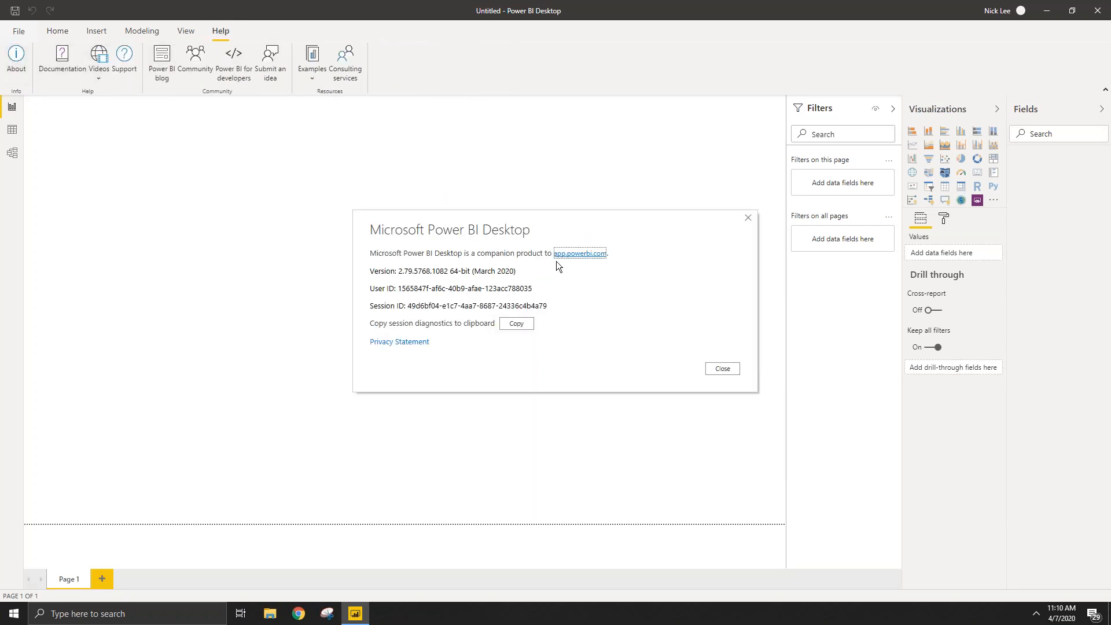
left_click_drag(496, 229, 463, 237)
left_click_drag(441, 279, 514, 286)
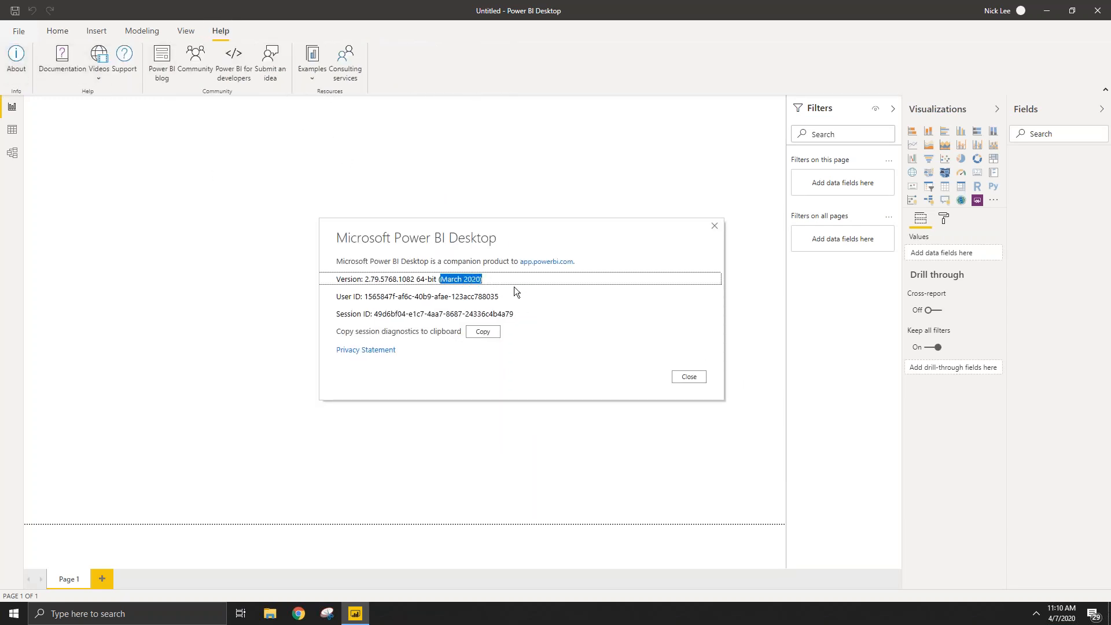
left_click(675, 375)
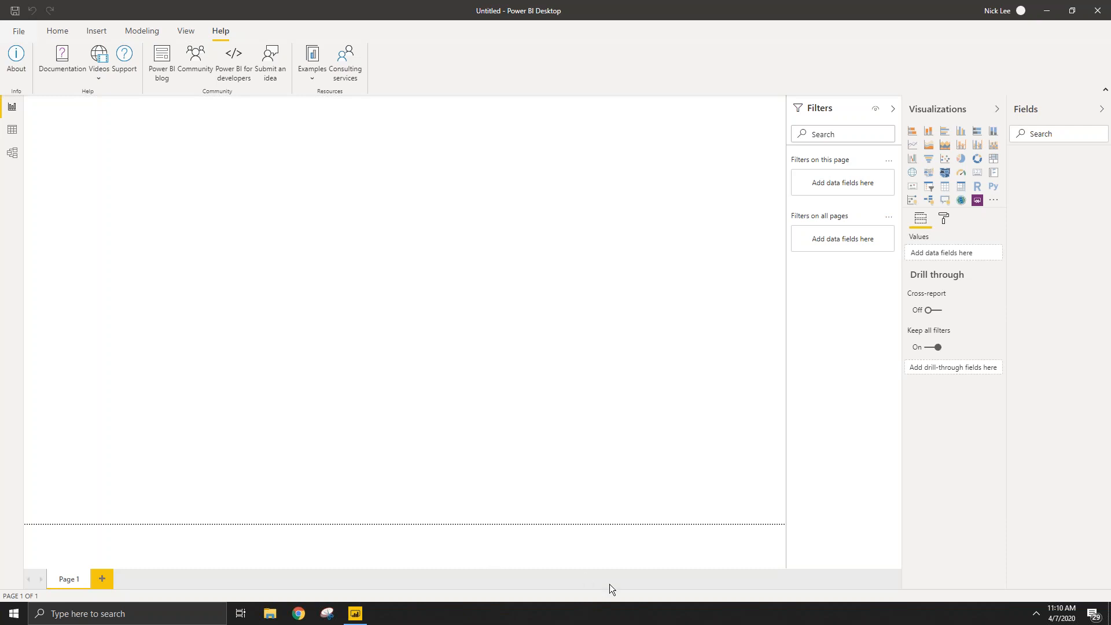
Step: Open the Microsoft Store, look up the Power BI Desktop app page, and close the store
key("super")
key("super")
key("super")
type("store")
key("Return")
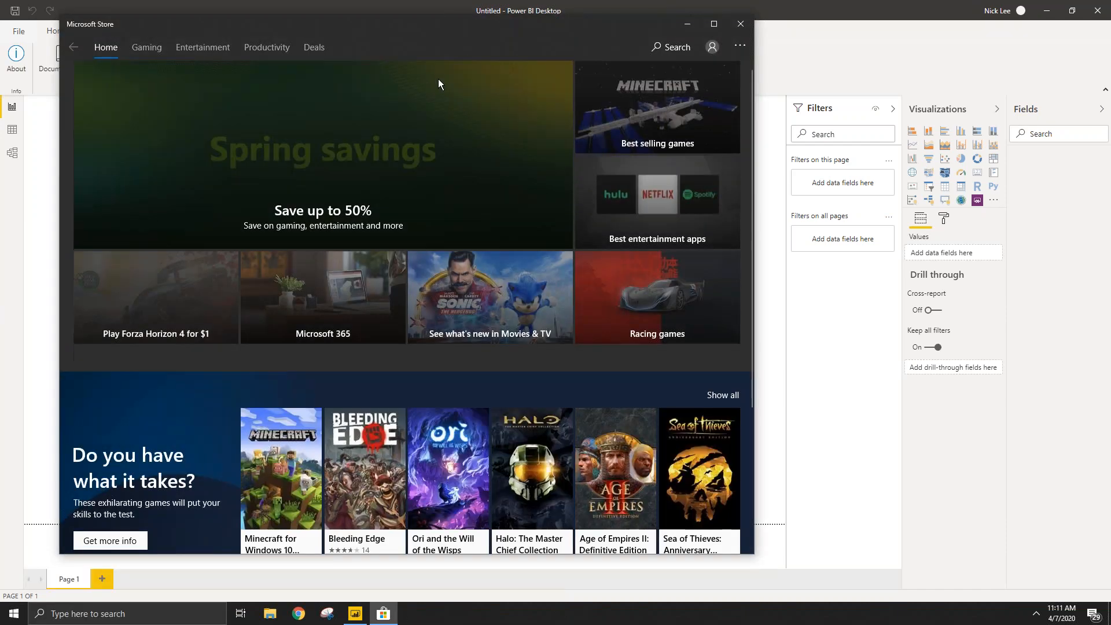
left_click(663, 49)
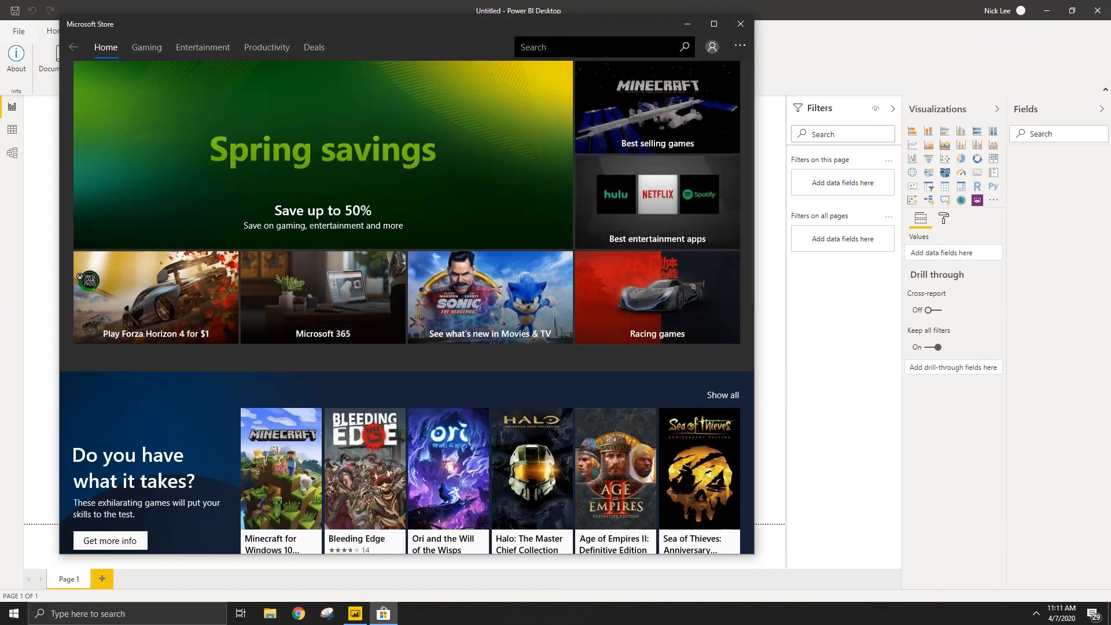
type("bi")
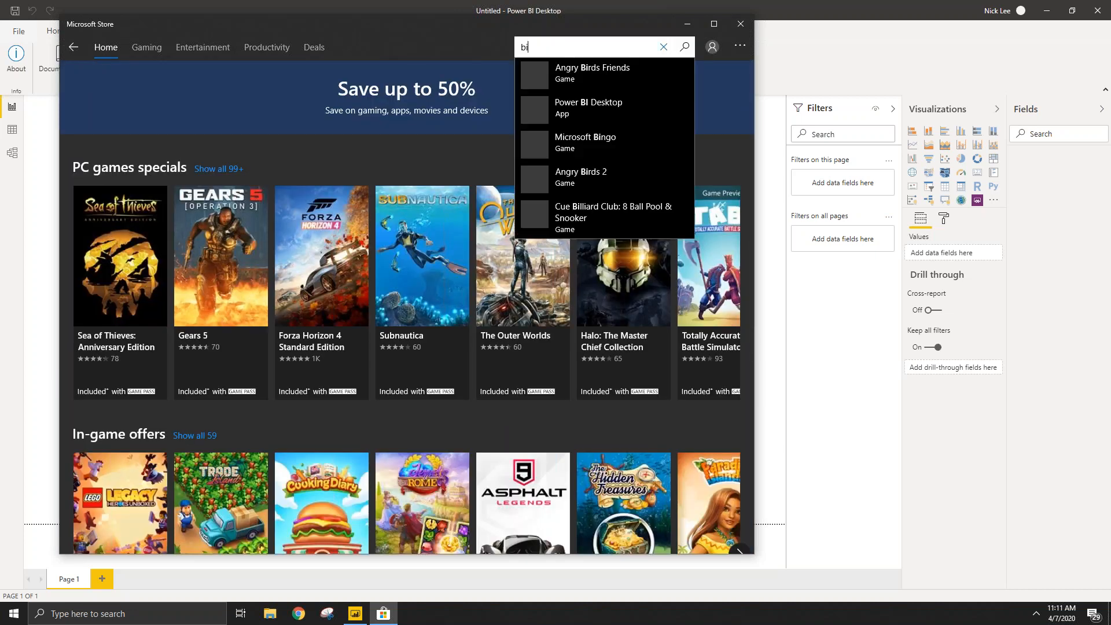
left_click(618, 104)
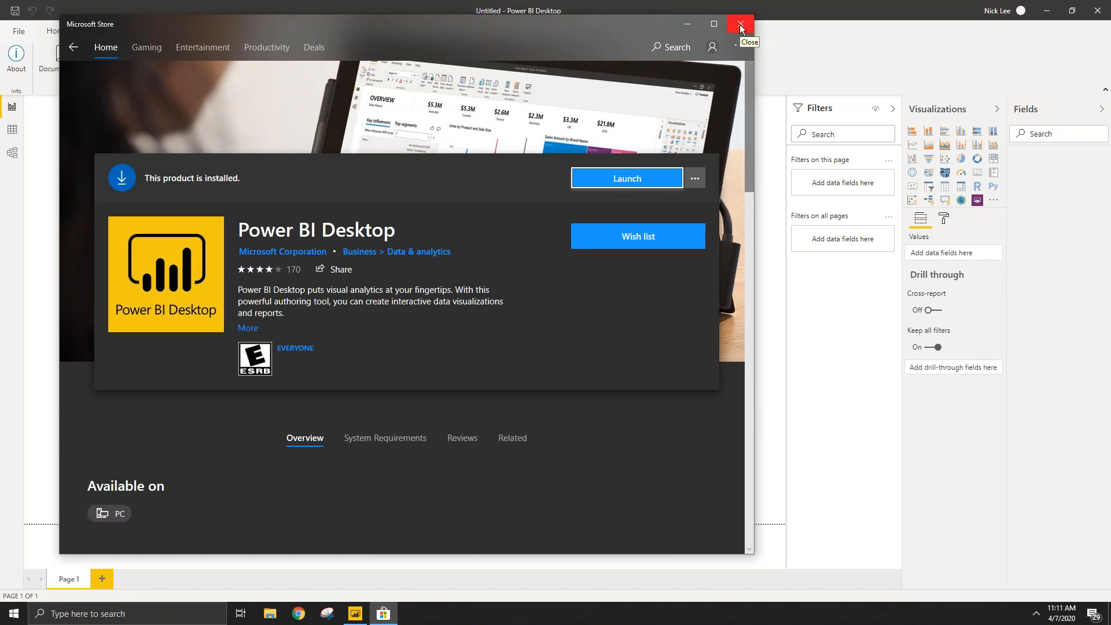
left_click_drag(612, 31, 625, 32)
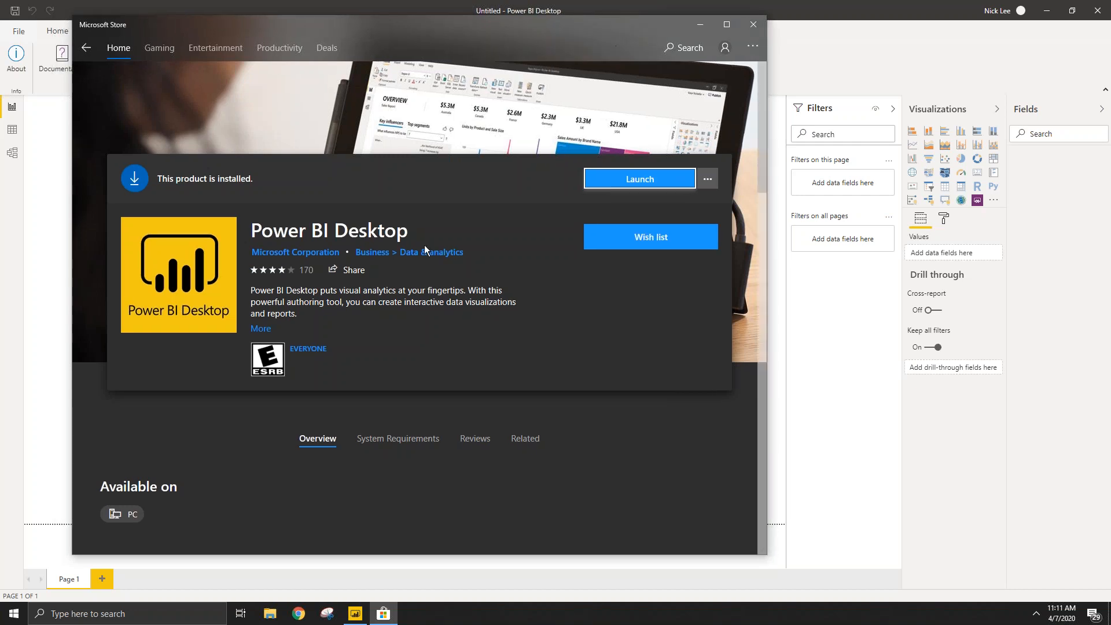
left_click(752, 24)
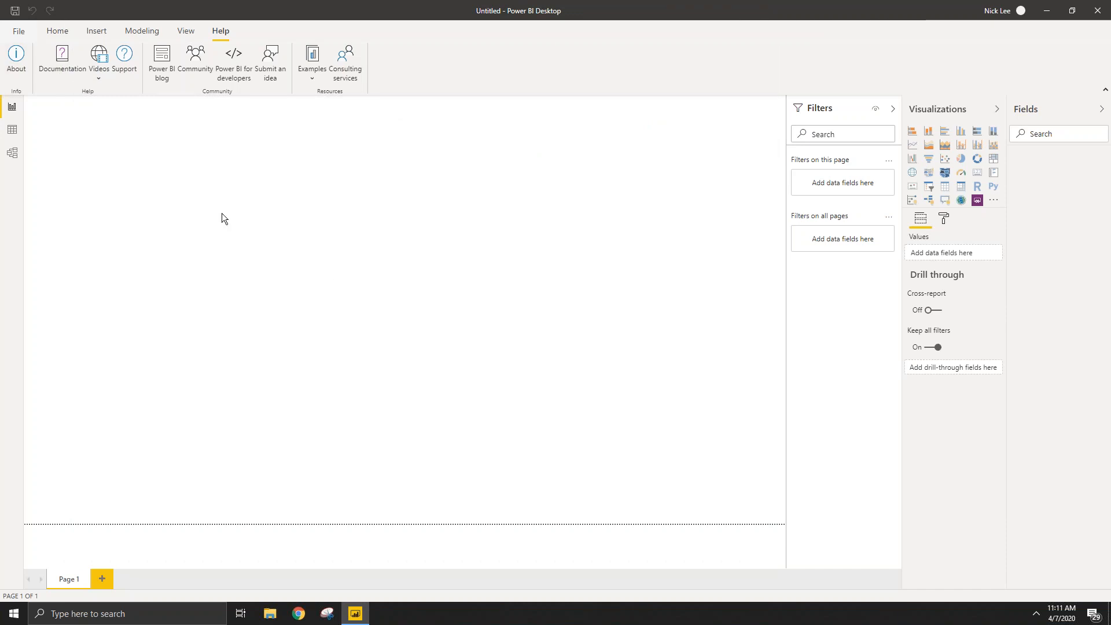
Step: Switch to the Data.gov page in the web browser and launch ZoomIt
left_click(54, 32)
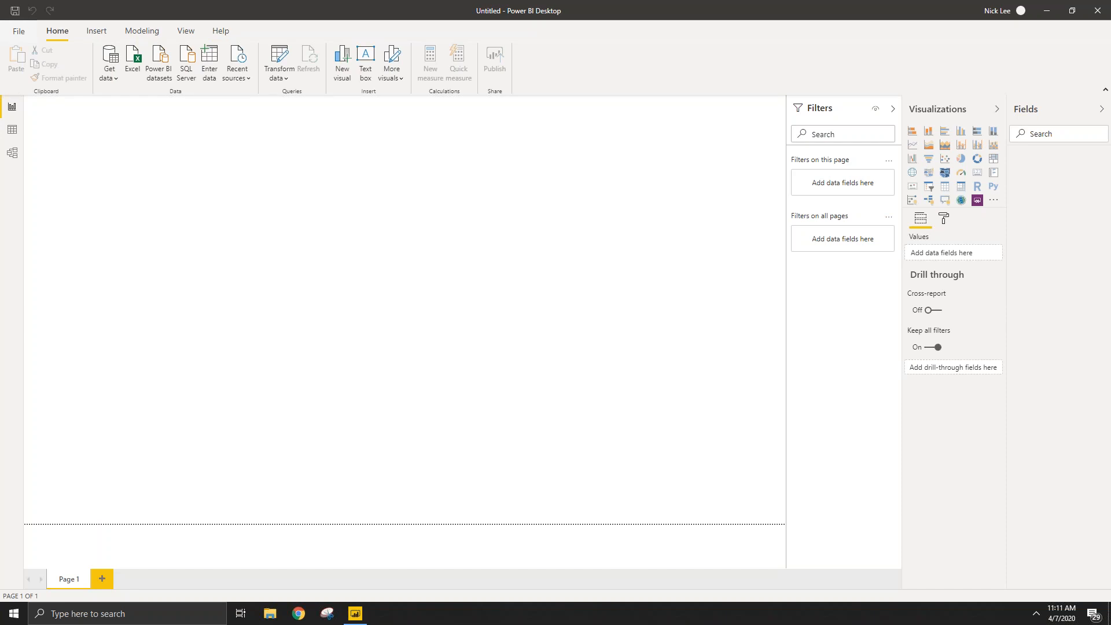
left_click_drag(1110, 104, 644, 2)
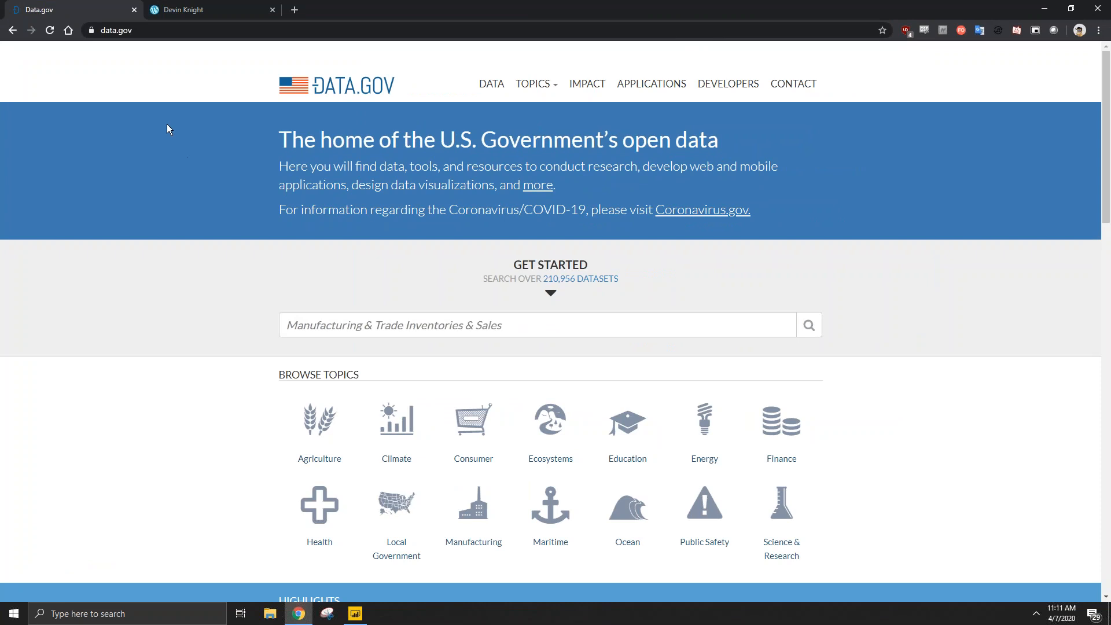
key("super")
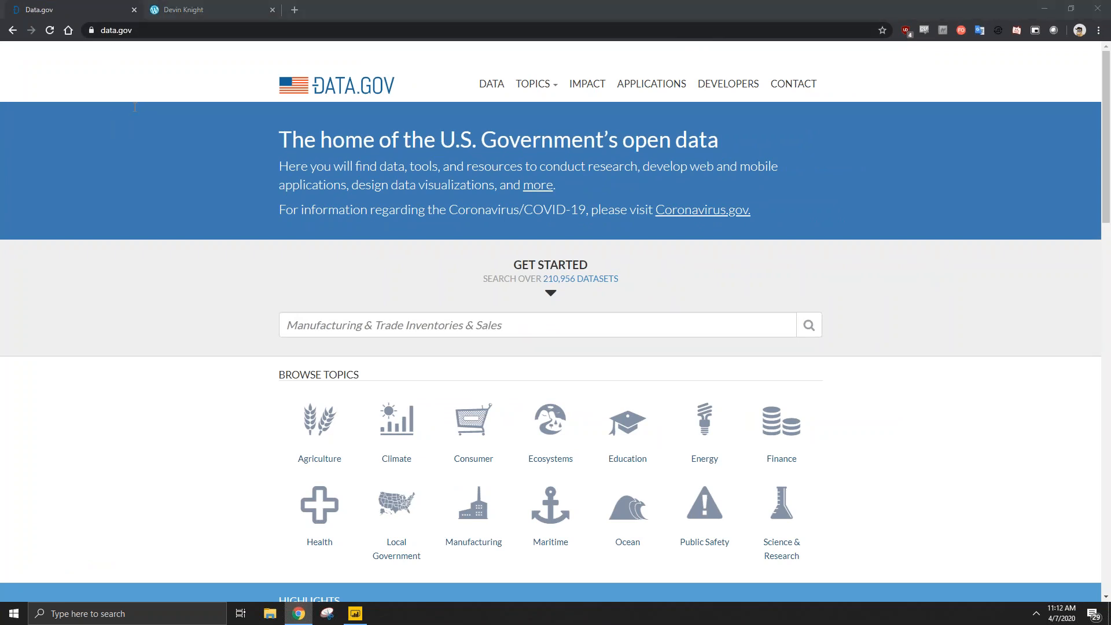
type("zoomit")
key("Return")
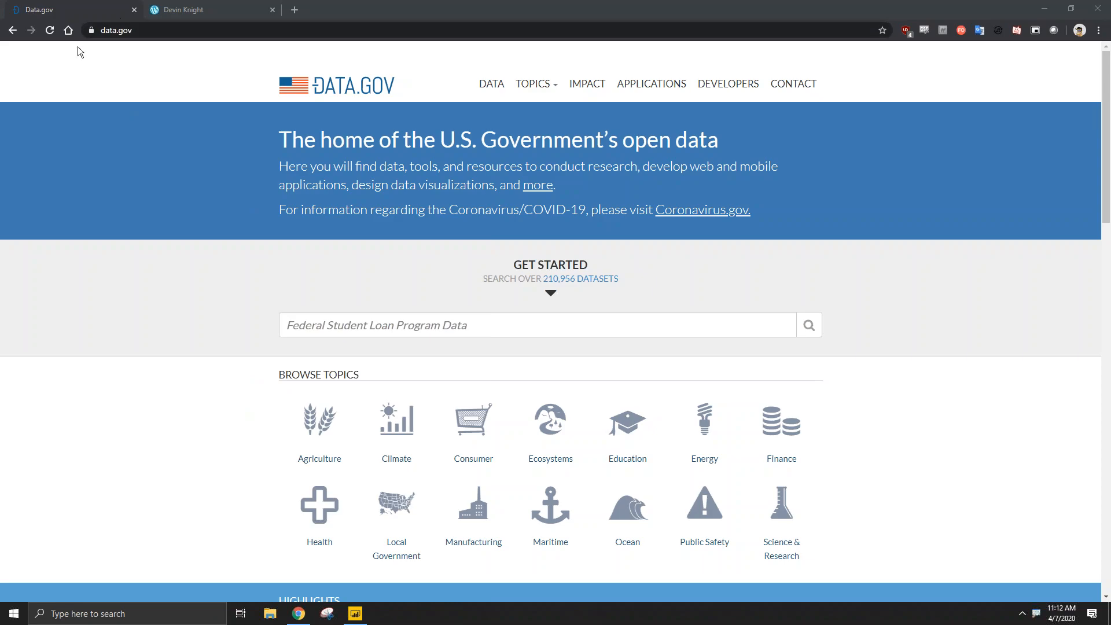
Step: Magnify the Data.gov web address, underline it in red with ZoomIt, and leave the magnified view
key("ctrl+1")
left_click(186, 79)
left_click_drag(186, 78, 267, 82)
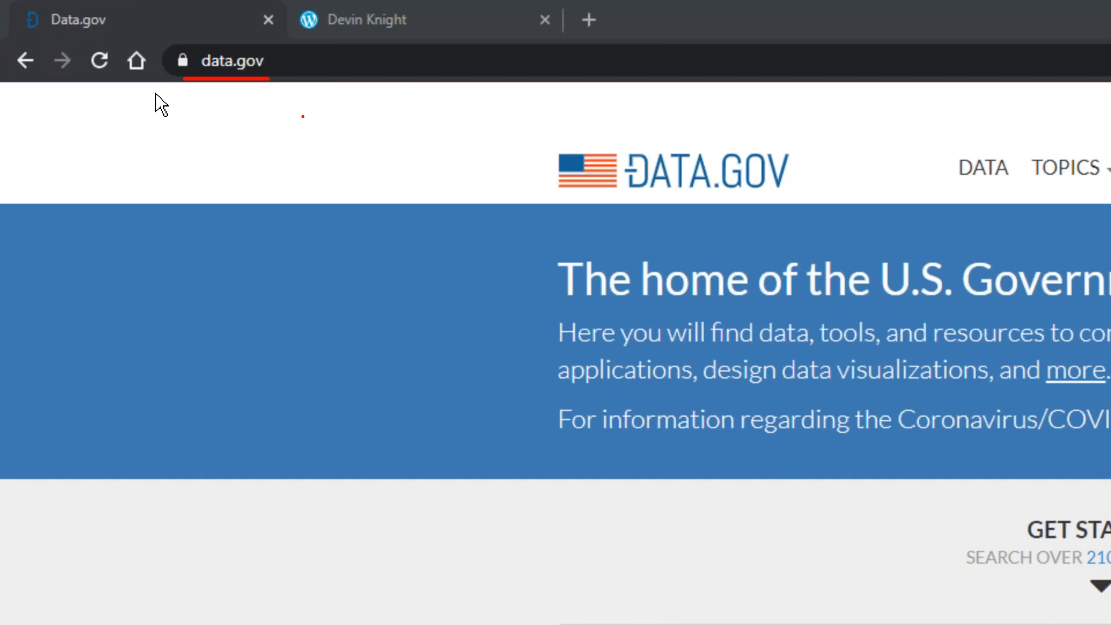
key("Escape")
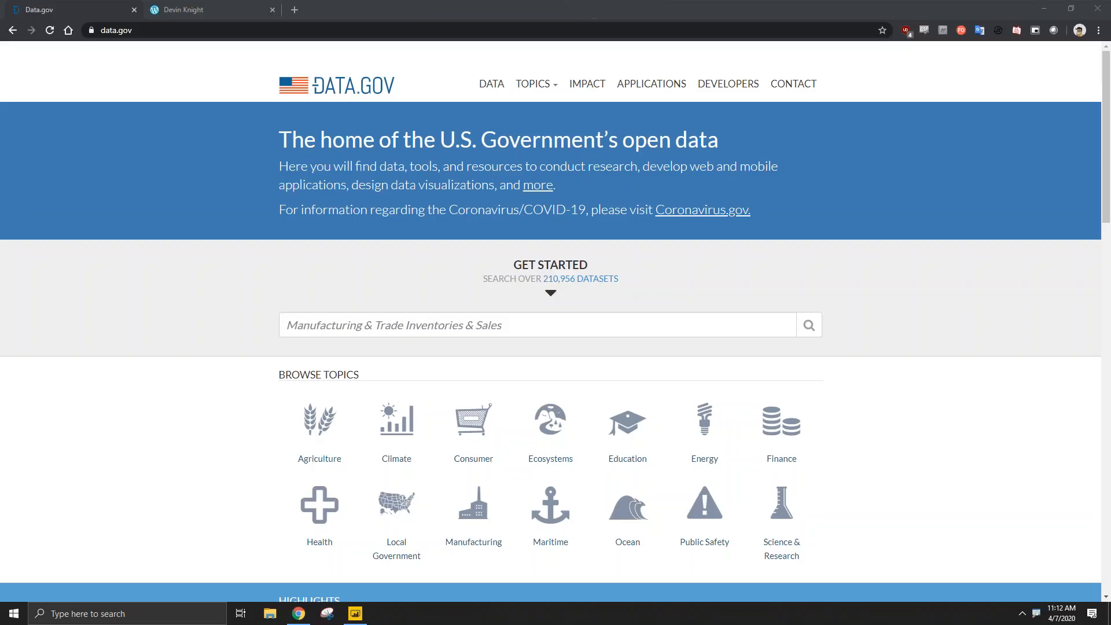
Step: Search Data.gov for "failed banks" and open the first FDIC Failed Bank List dataset
left_click(410, 317)
type("fir")
key("BackSpace")
key("BackSpace")
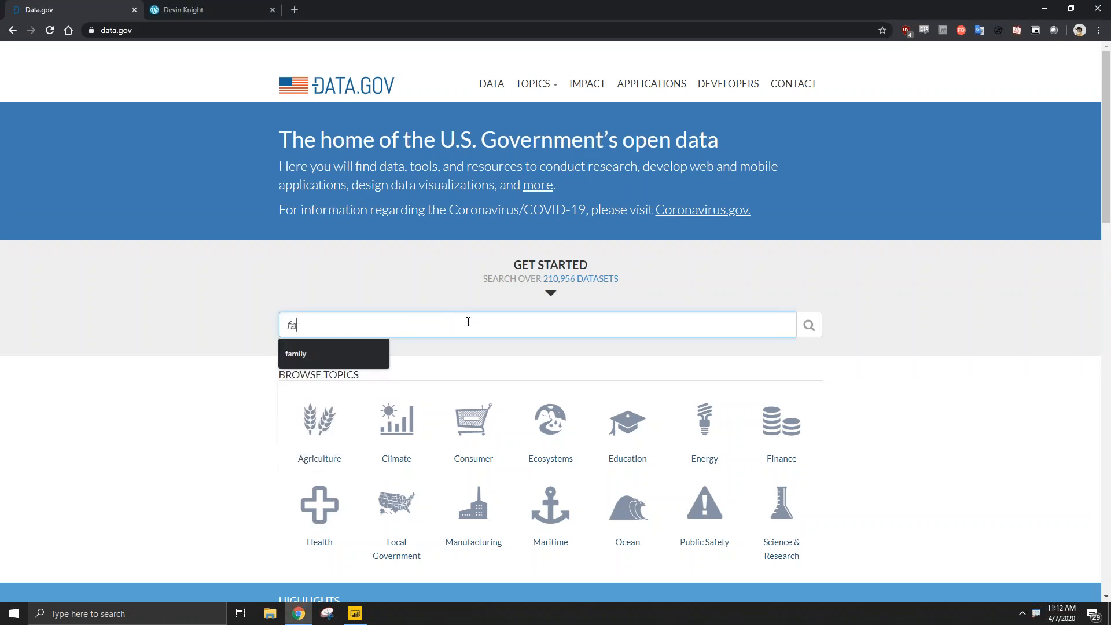
type("ailed banks")
key("Return")
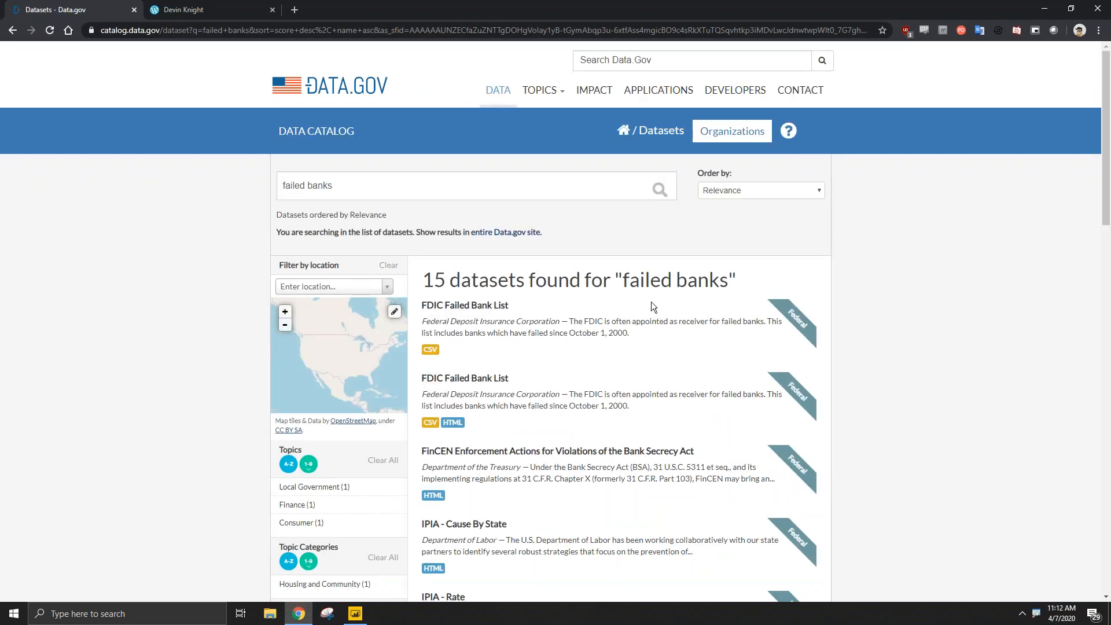
left_click(476, 311)
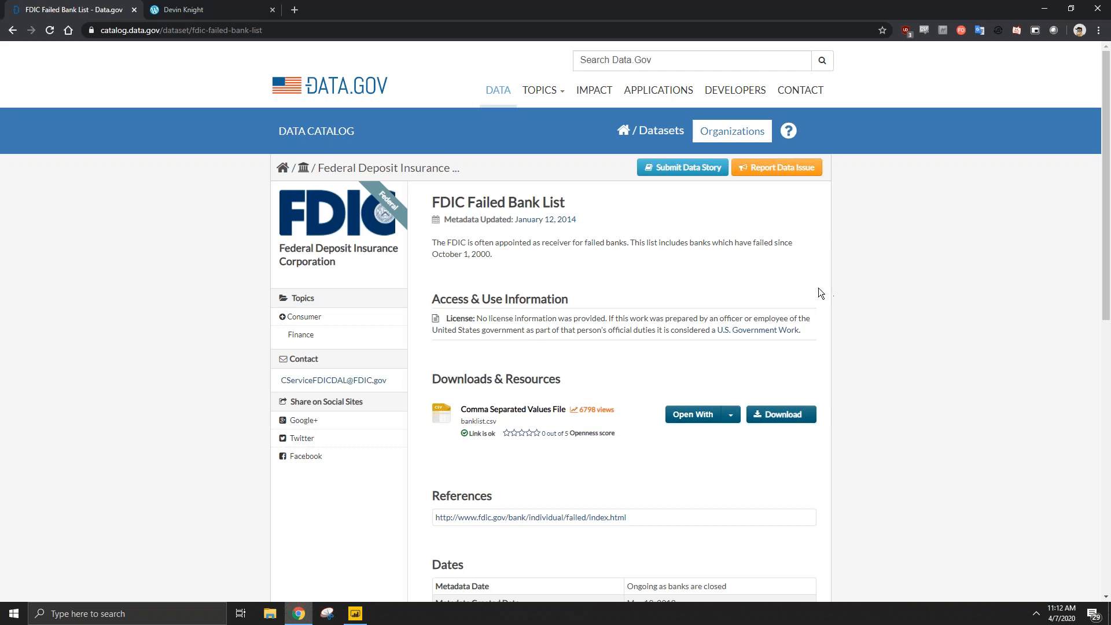
Step: Download the dataset's comma separated values file and dismiss the download notice
scroll(856, 354, "down", 2)
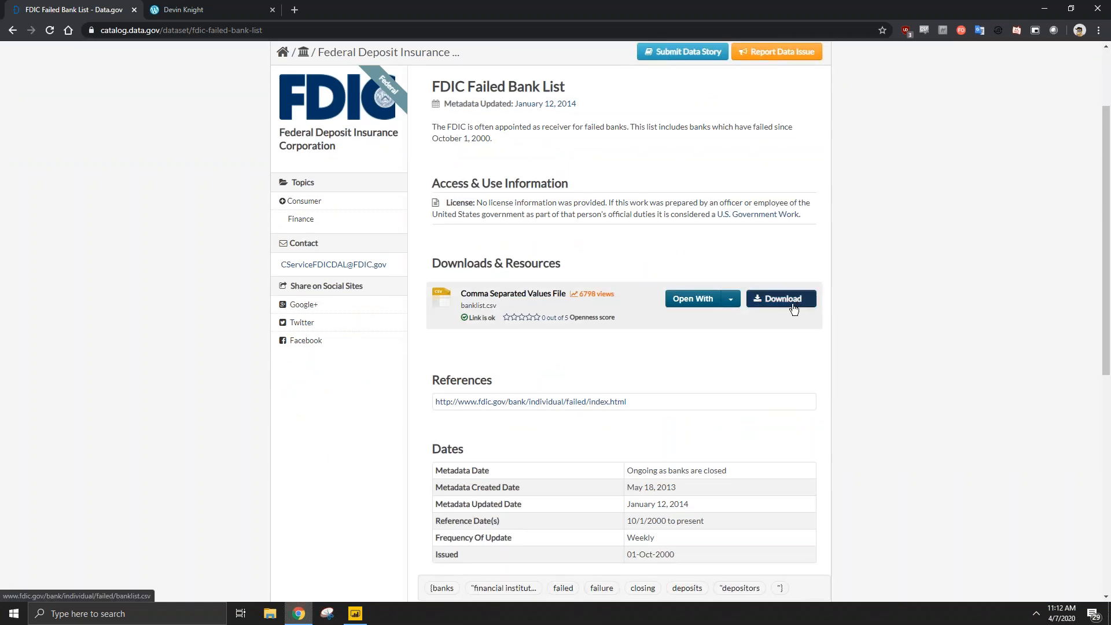
left_click(799, 305)
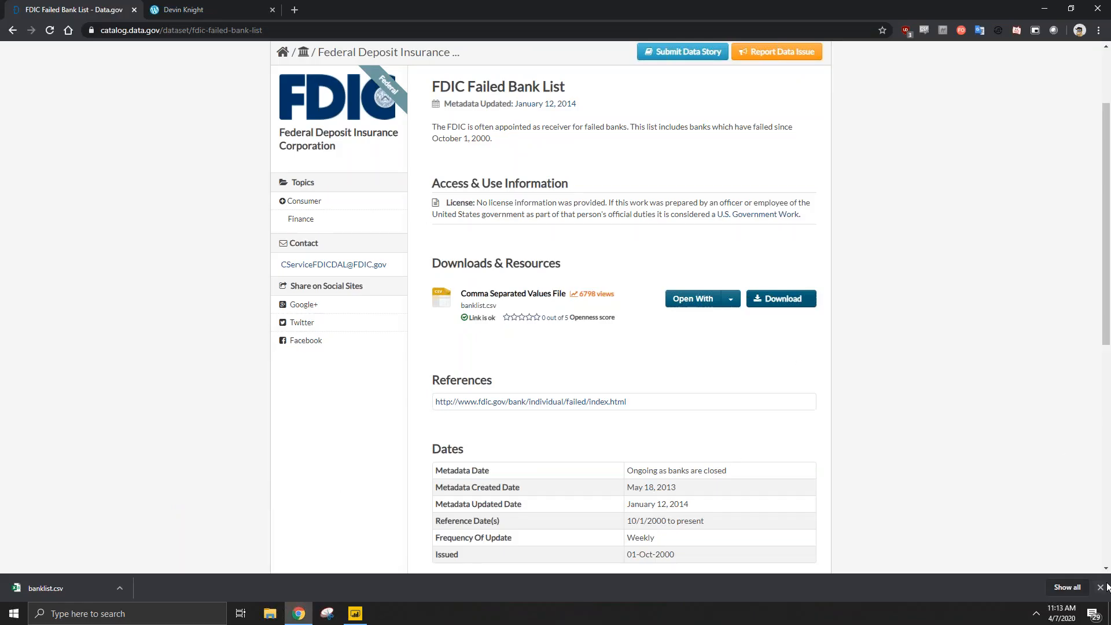
left_click(1102, 587)
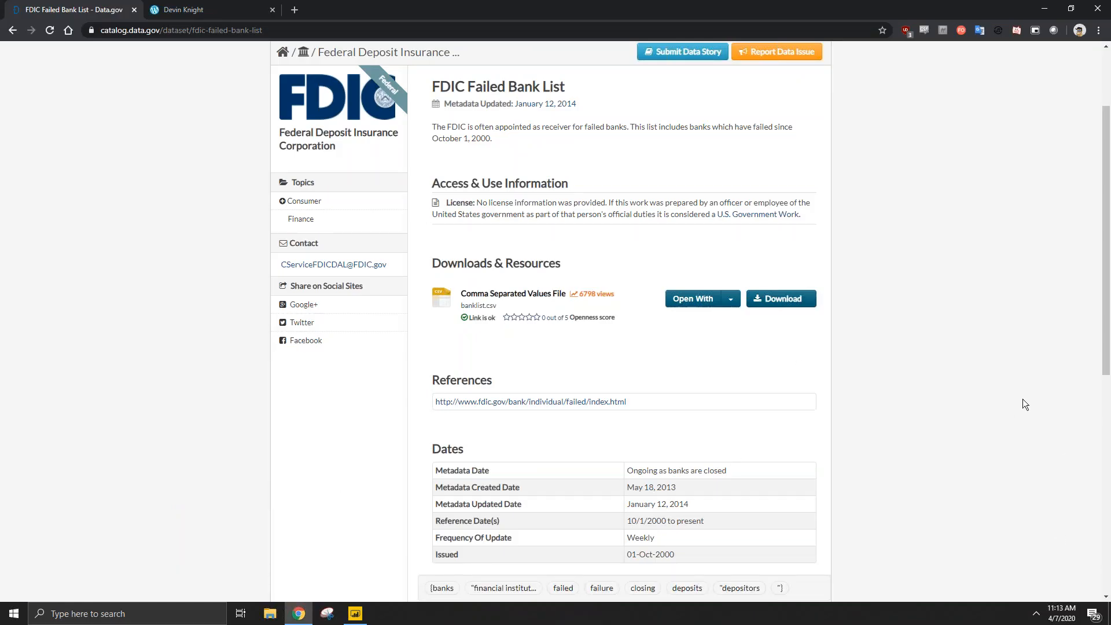
Step: Copy the banklist.csv download link, test it in a new browser tab, and return to the dataset page
right_click(775, 298)
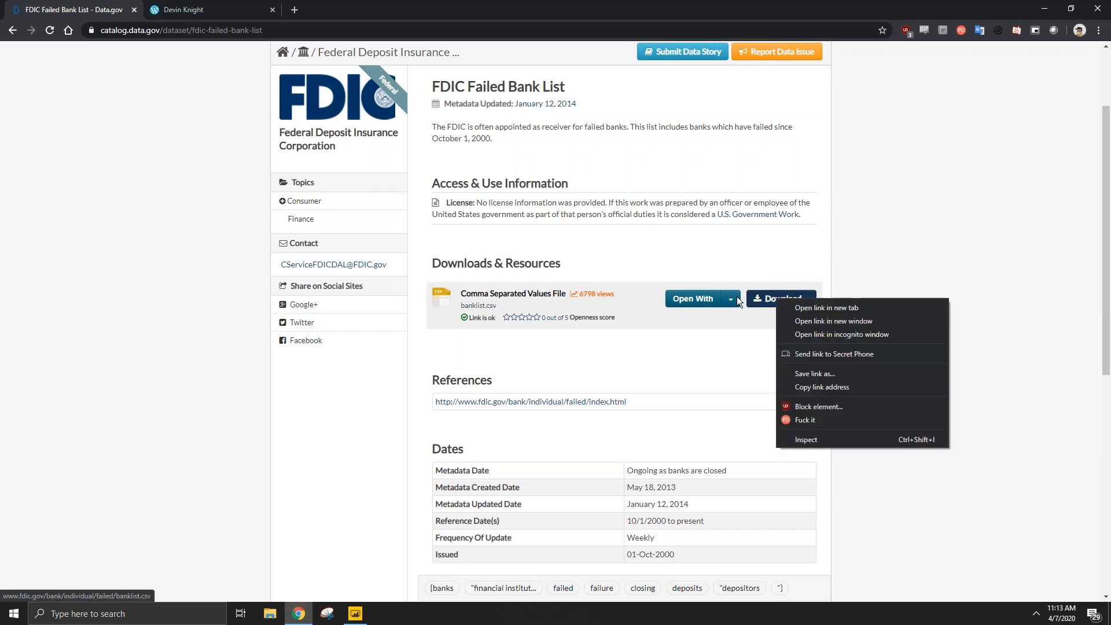
left_click(798, 390)
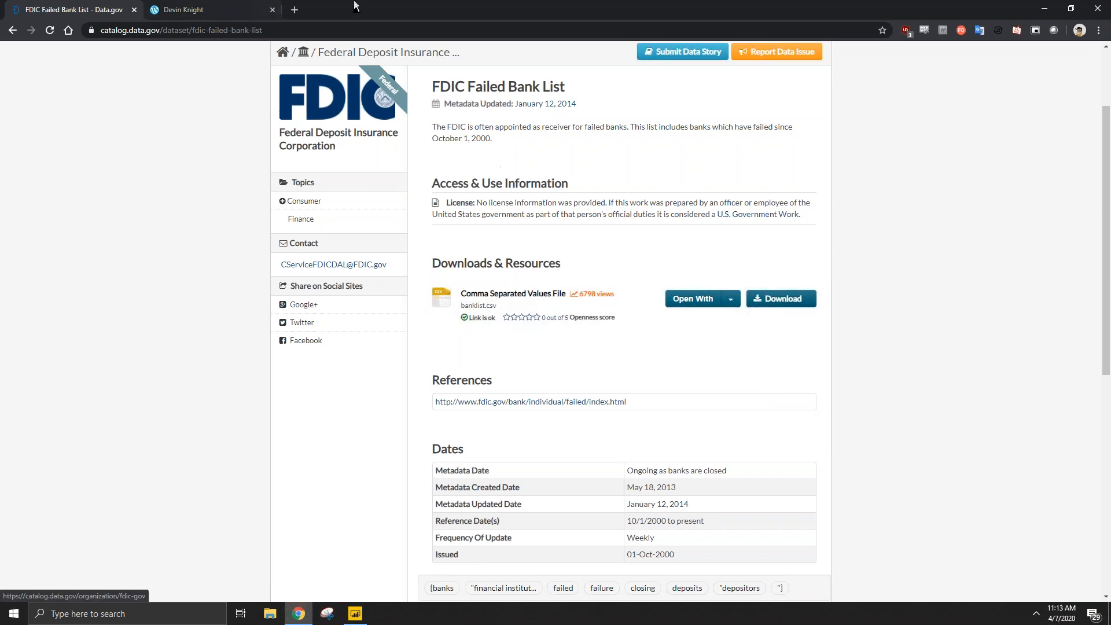
key("ctrl+t")
key("ctrl+v")
key("Return")
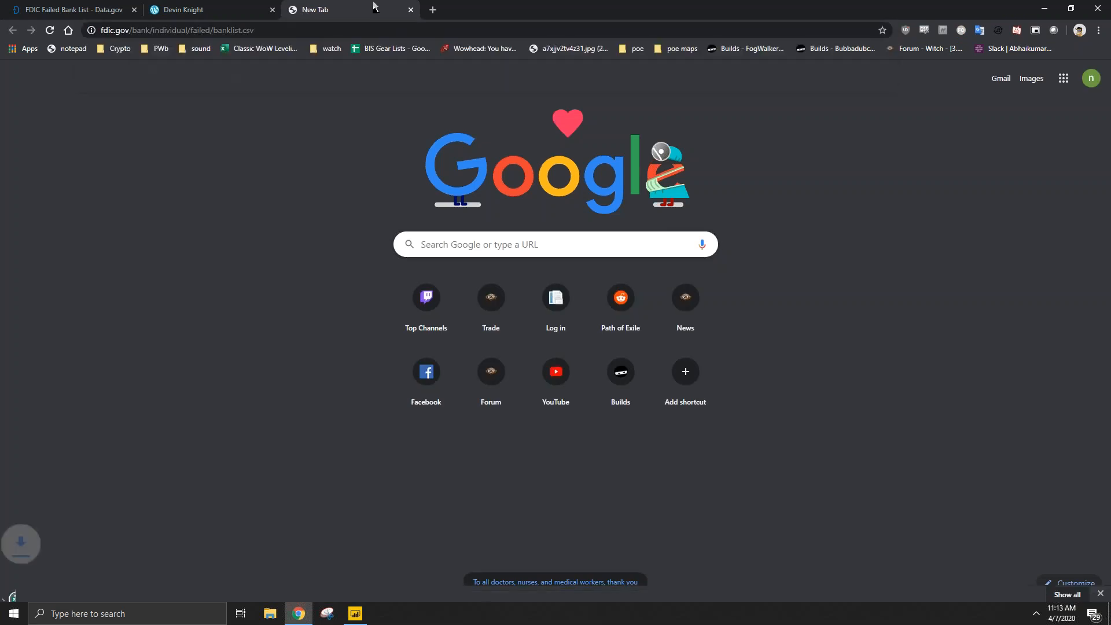
left_click(128, 5)
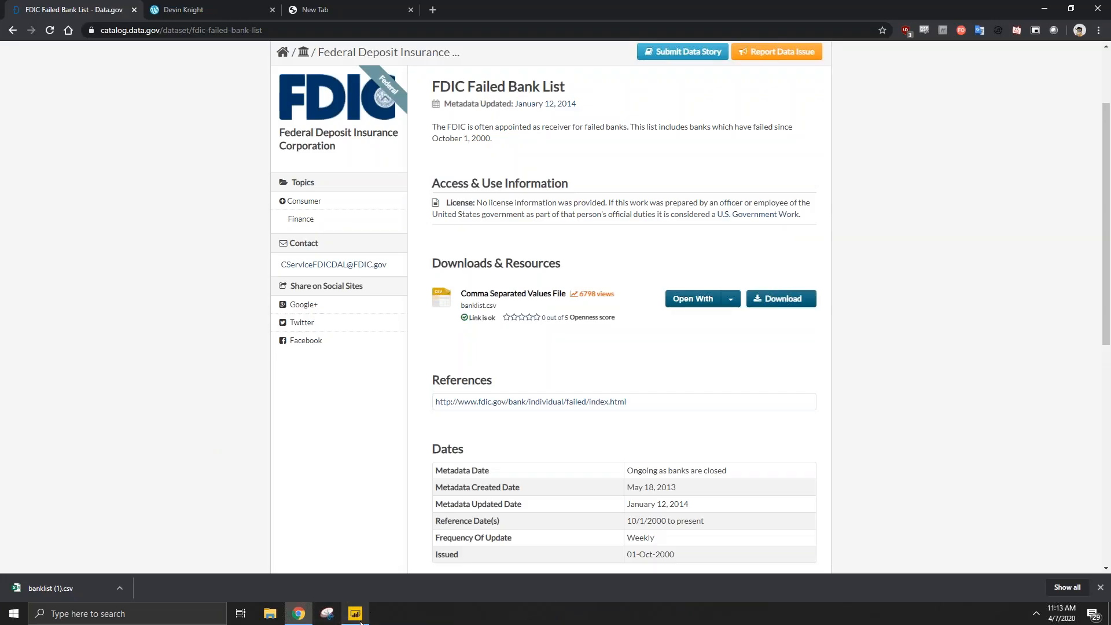
mouse_move(720, 619)
left_click(360, 622)
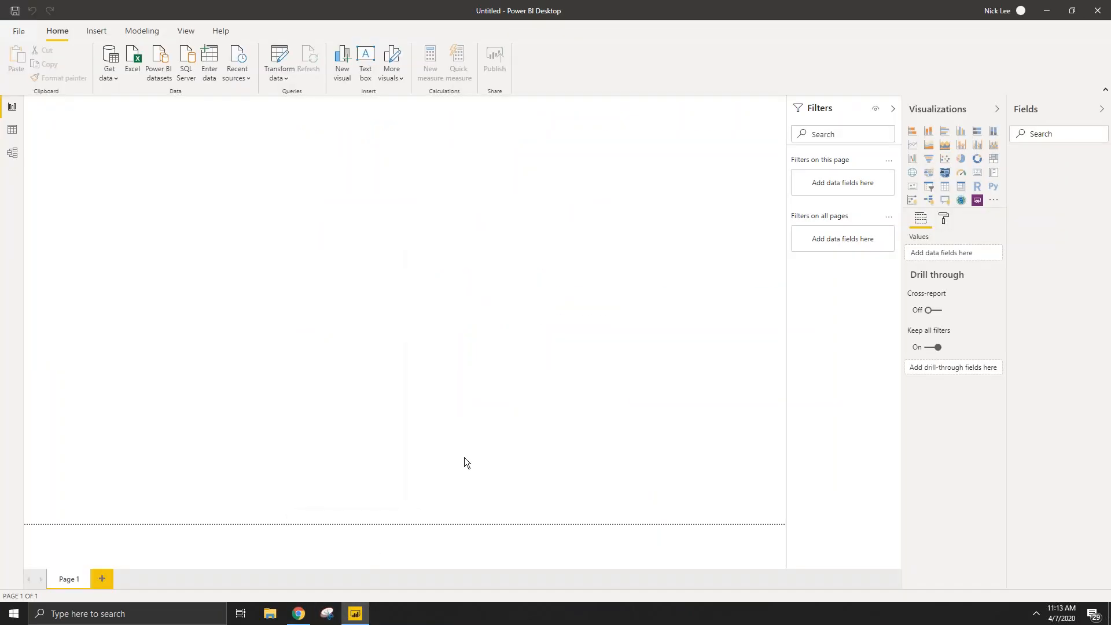
left_click(113, 73)
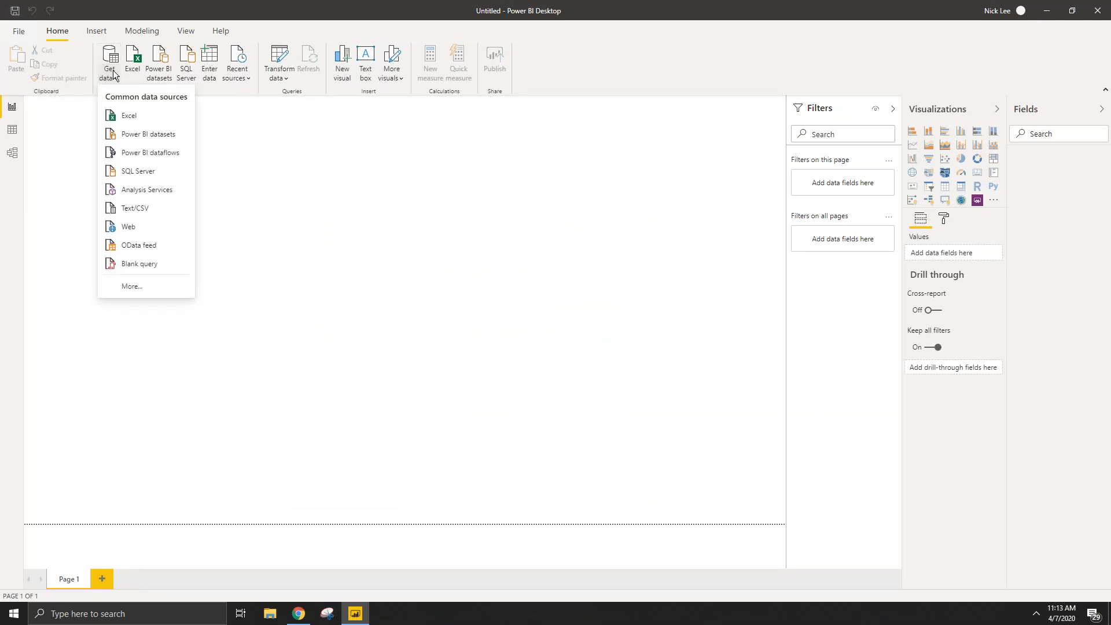
left_click(128, 227)
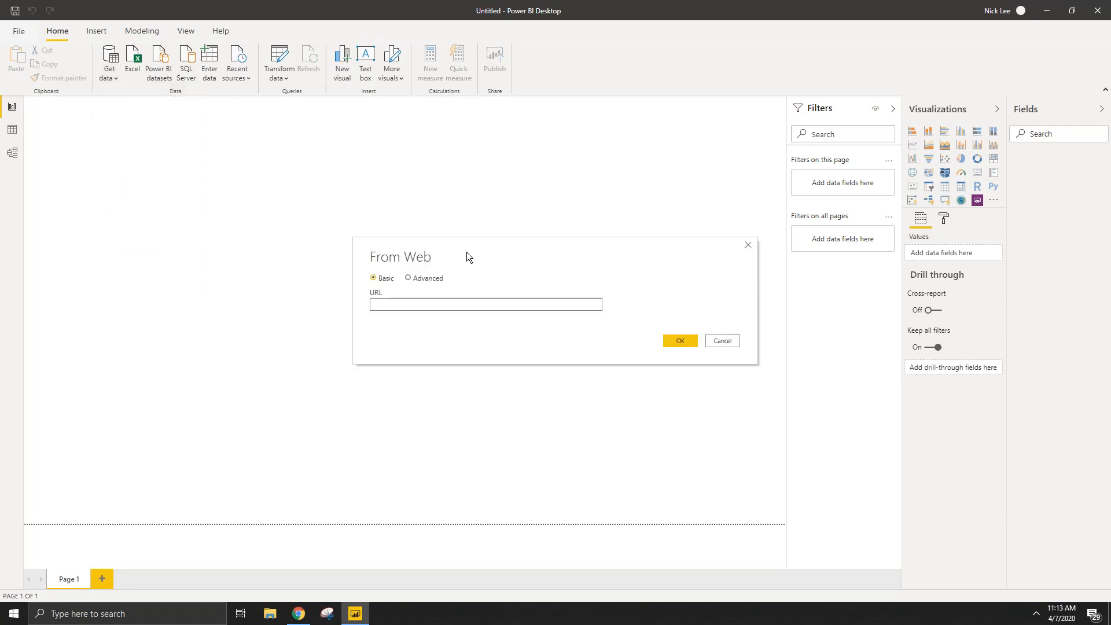
left_click_drag(469, 256, 434, 242)
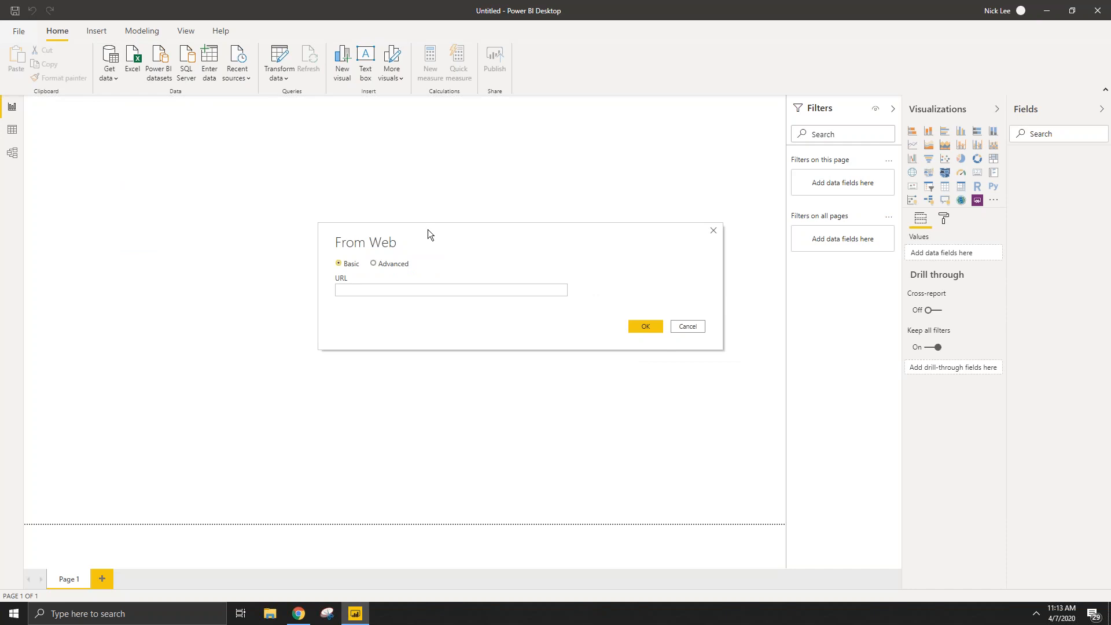
left_click(437, 289)
key("ctrl+v")
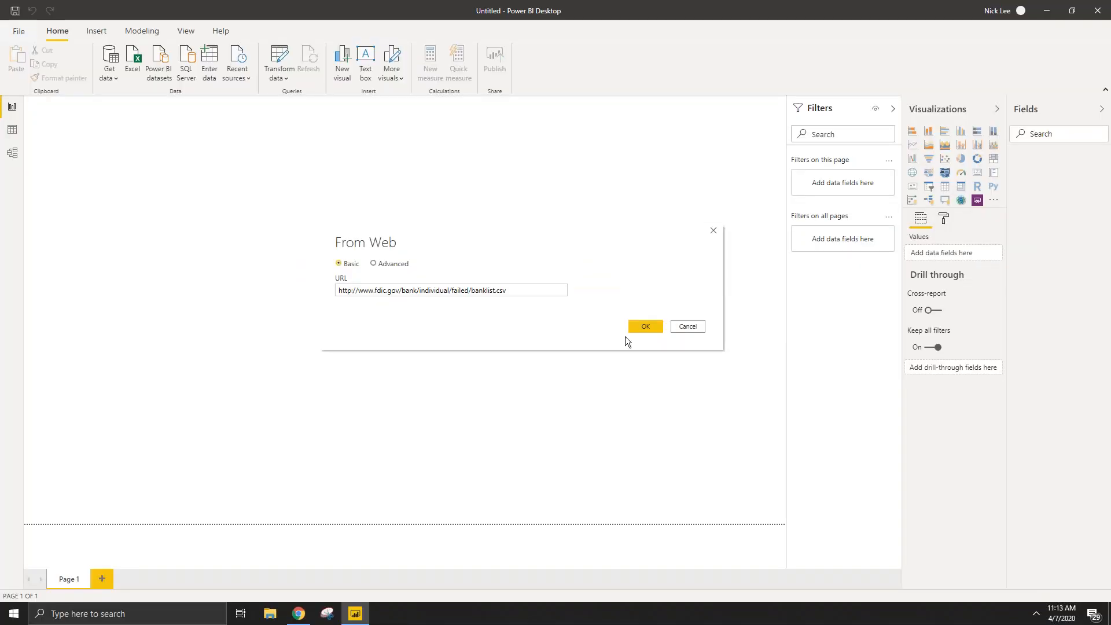
left_click(896, 330)
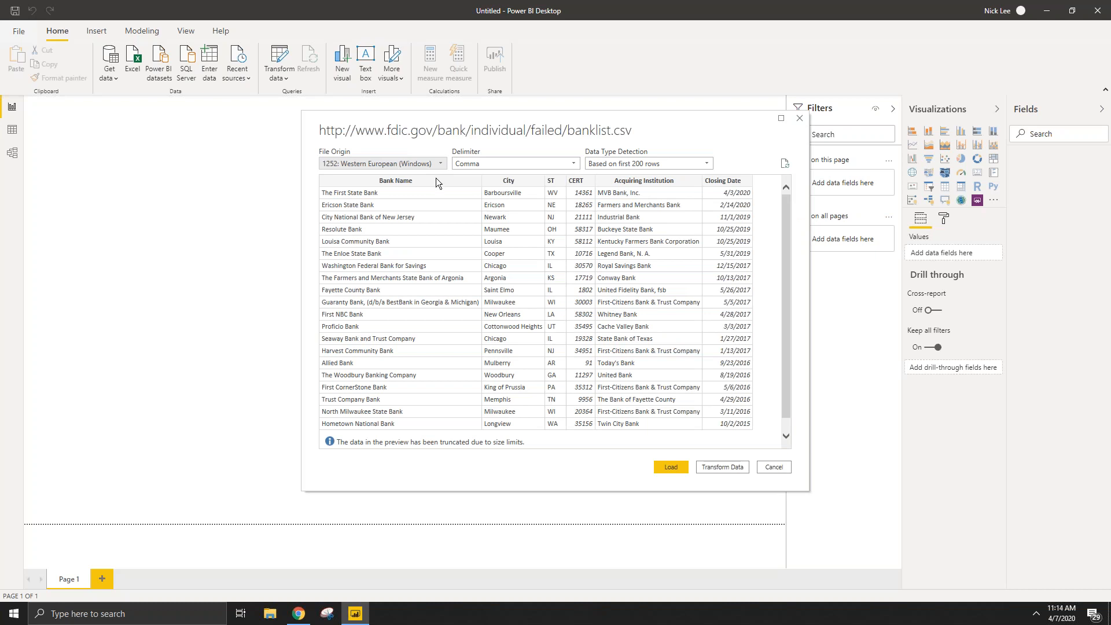
Step: Review the bank list preview and open the data for transformation in the Power Query Editor
scroll(654, 298, "down", 1)
scroll(636, 387, "up", 1)
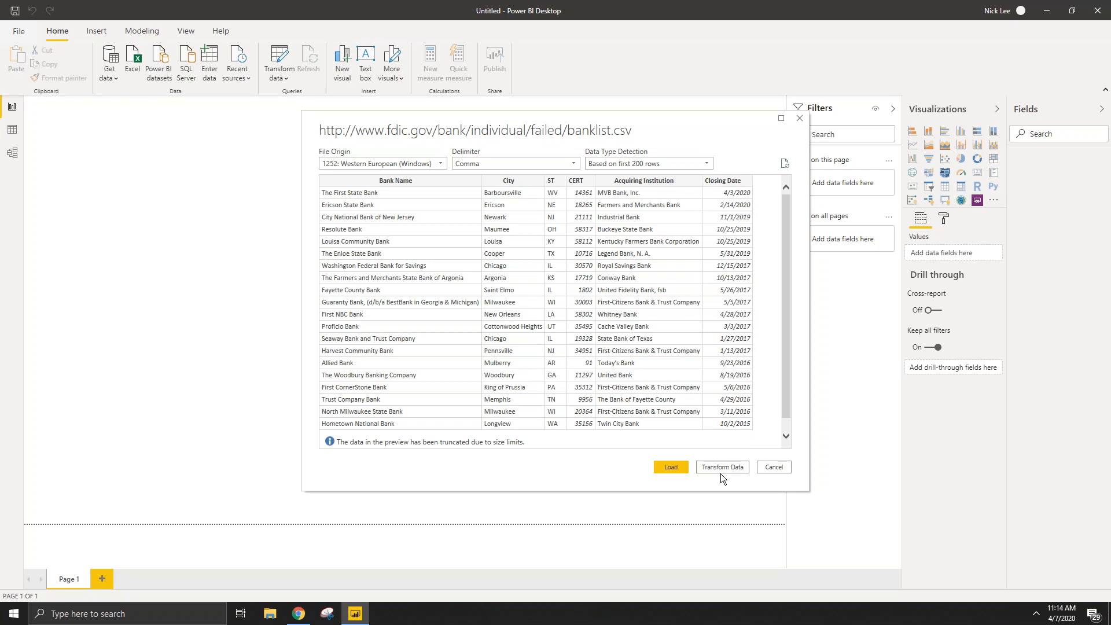
left_click(727, 469)
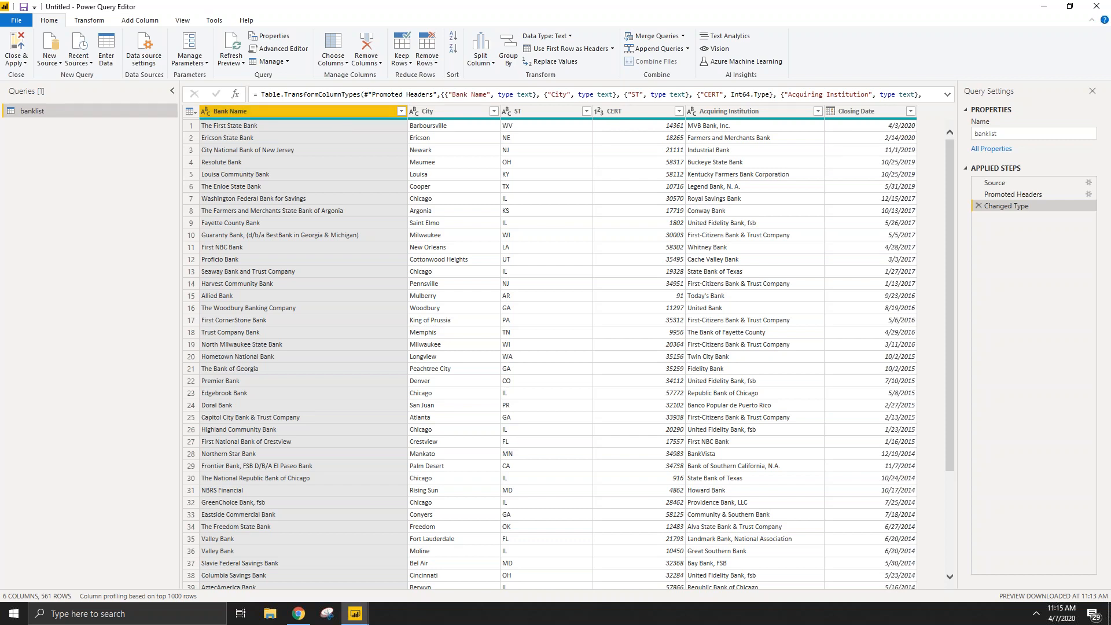
Step: Rename the banklist query as Failed Banks
double_click(82, 111)
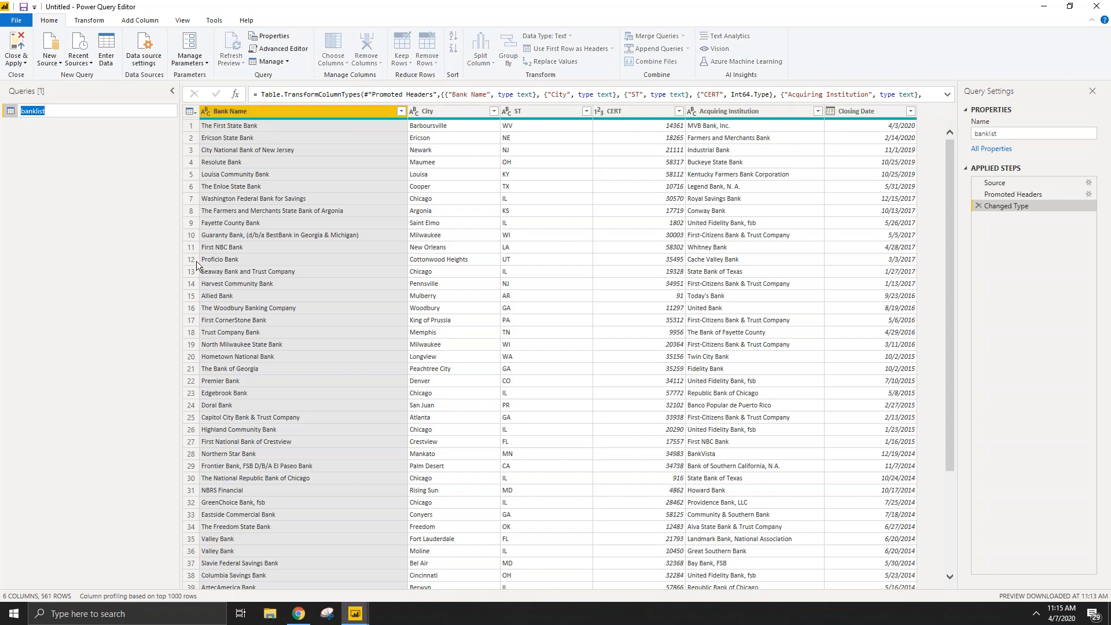
left_click(65, 137)
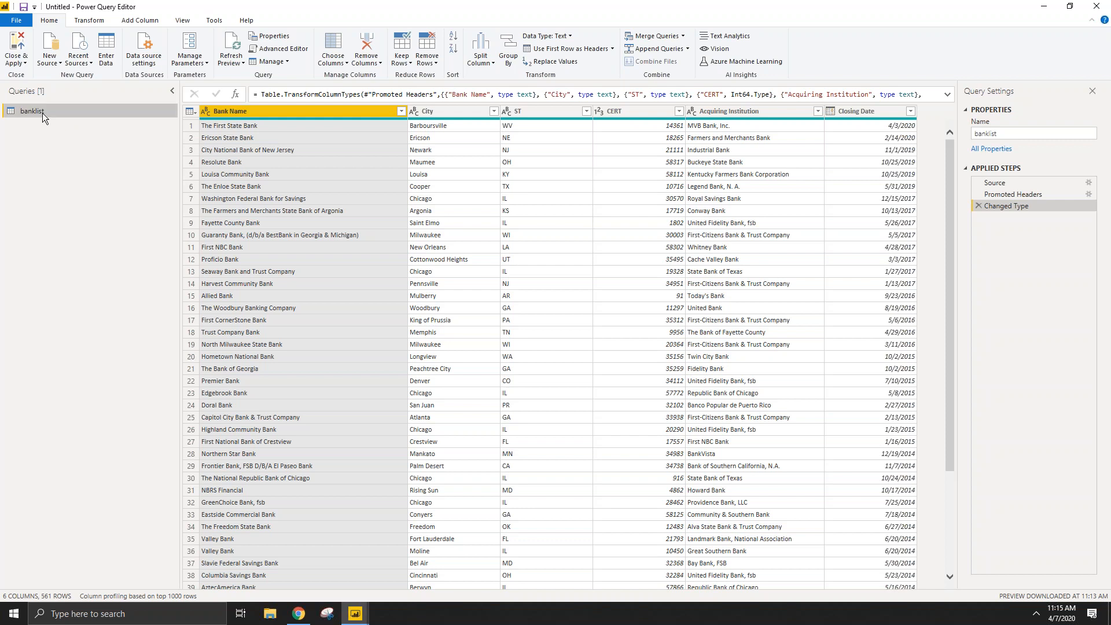
double_click(43, 113)
type("Failed Banks")
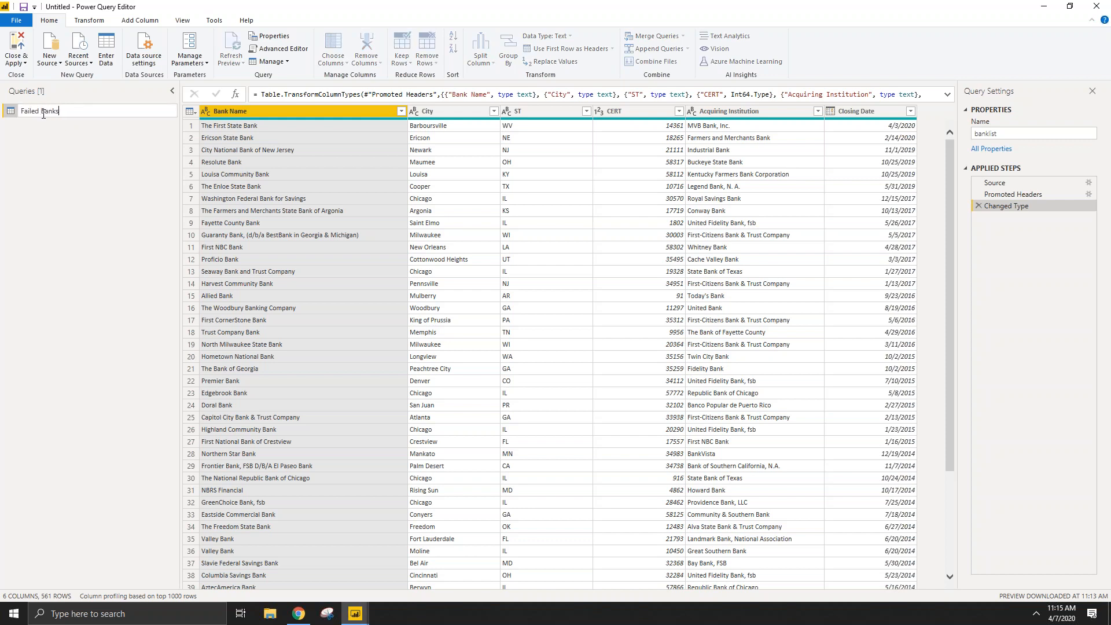
key("Return")
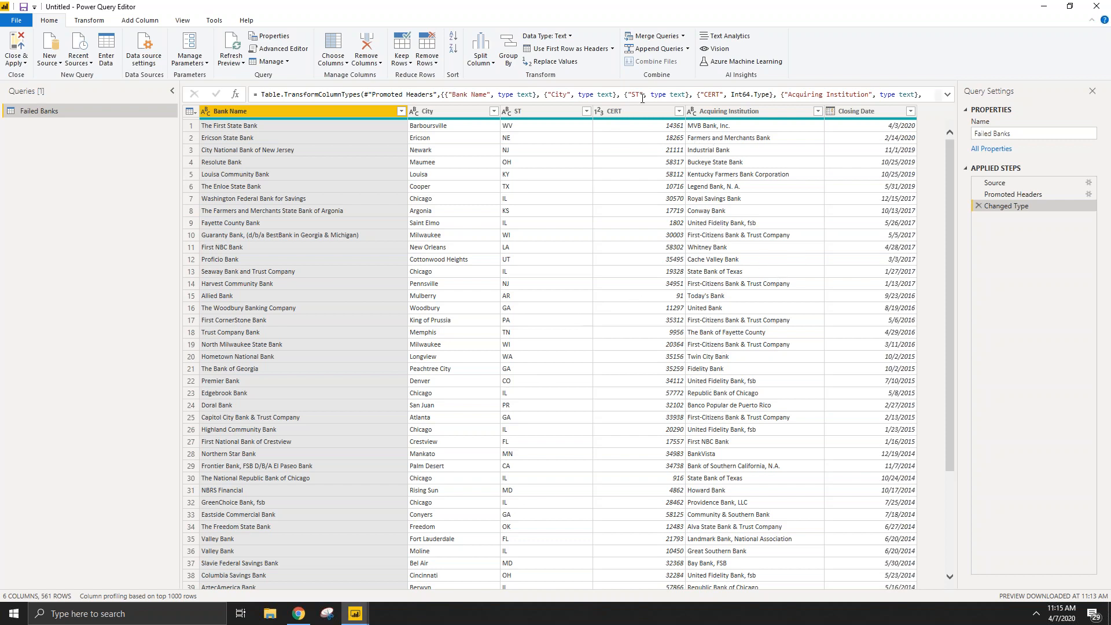
Step: Remove the CERT and Acquiring Institution columns from the Failed Banks query
left_click(657, 114)
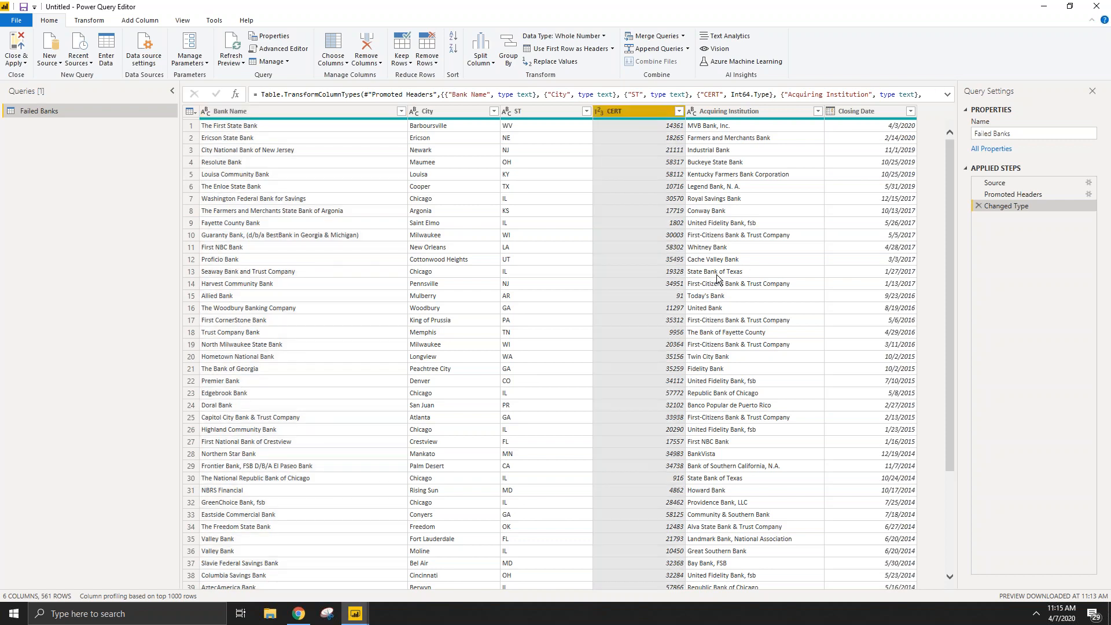
right_click(642, 110)
left_click(674, 134)
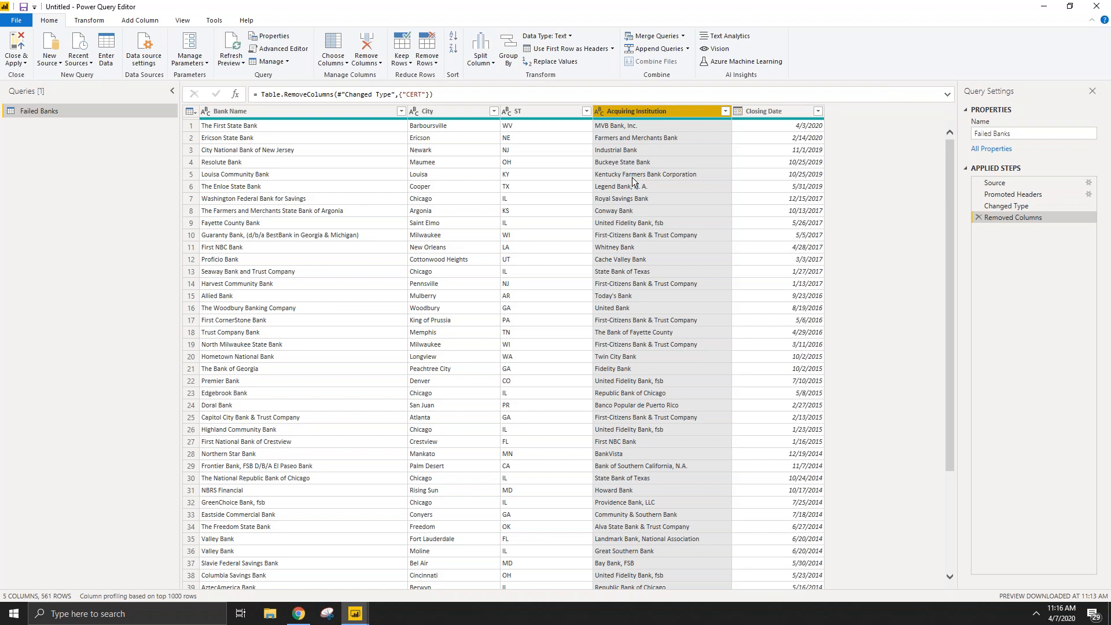
right_click(673, 117)
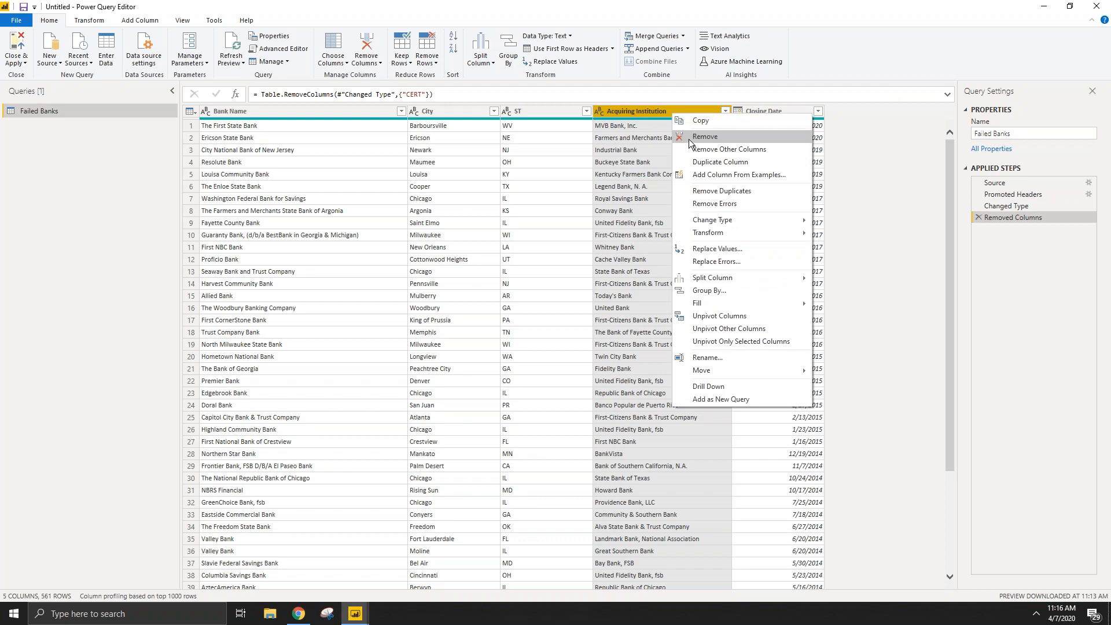
left_click(692, 137)
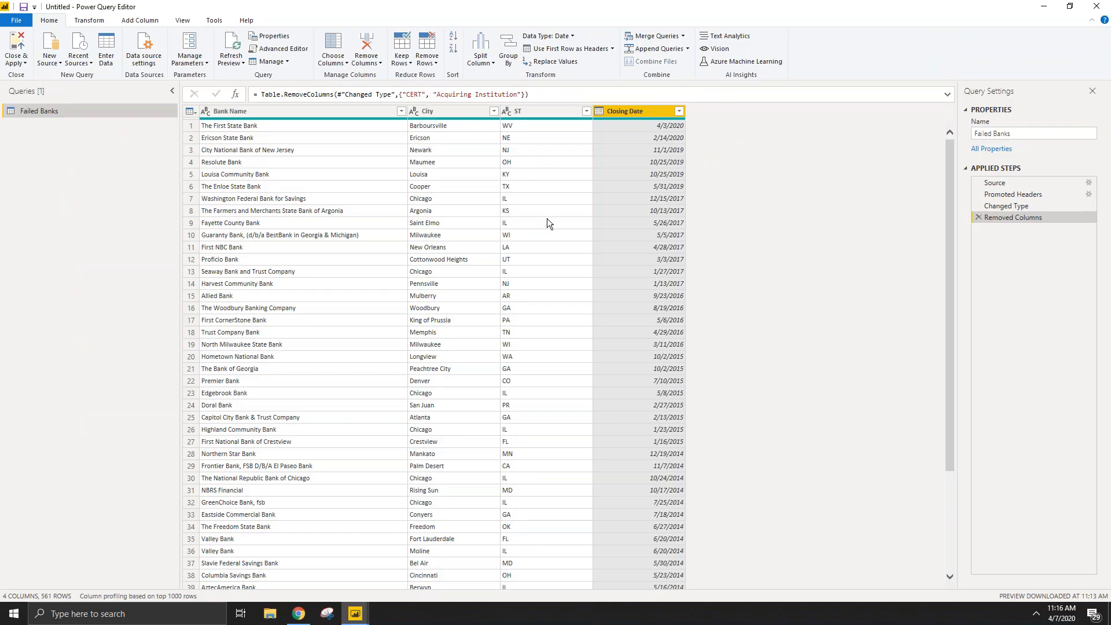
Step: Examine the Failed Banks query's M code in the Advanced Editor and close it without making changes
left_click(298, 49)
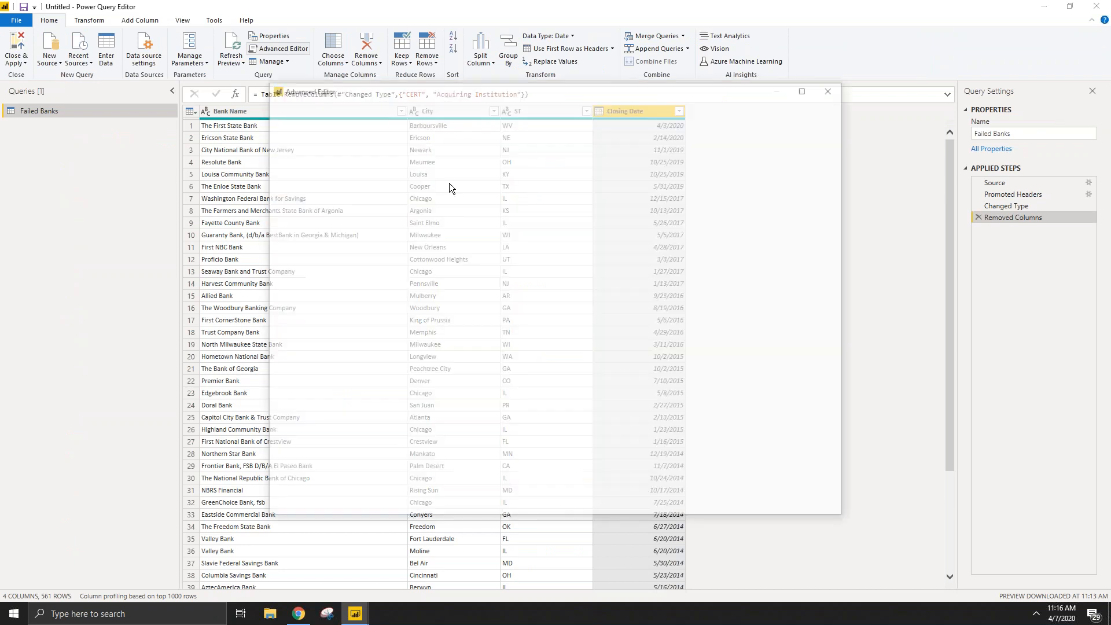
left_click_drag(363, 166, 448, 166)
left_click(542, 184)
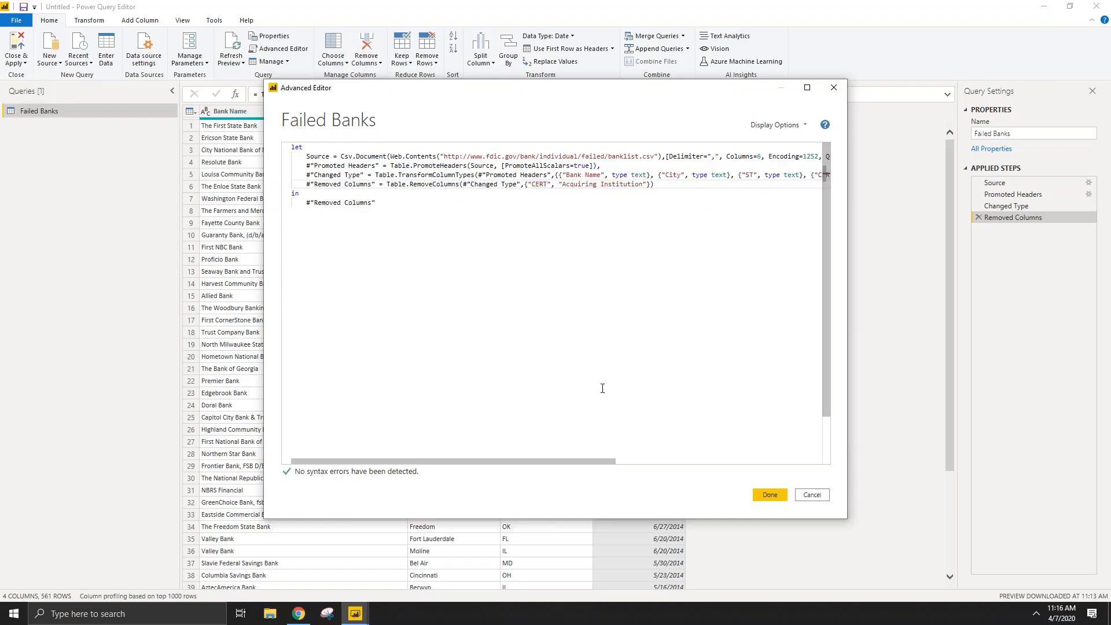
left_click(812, 496)
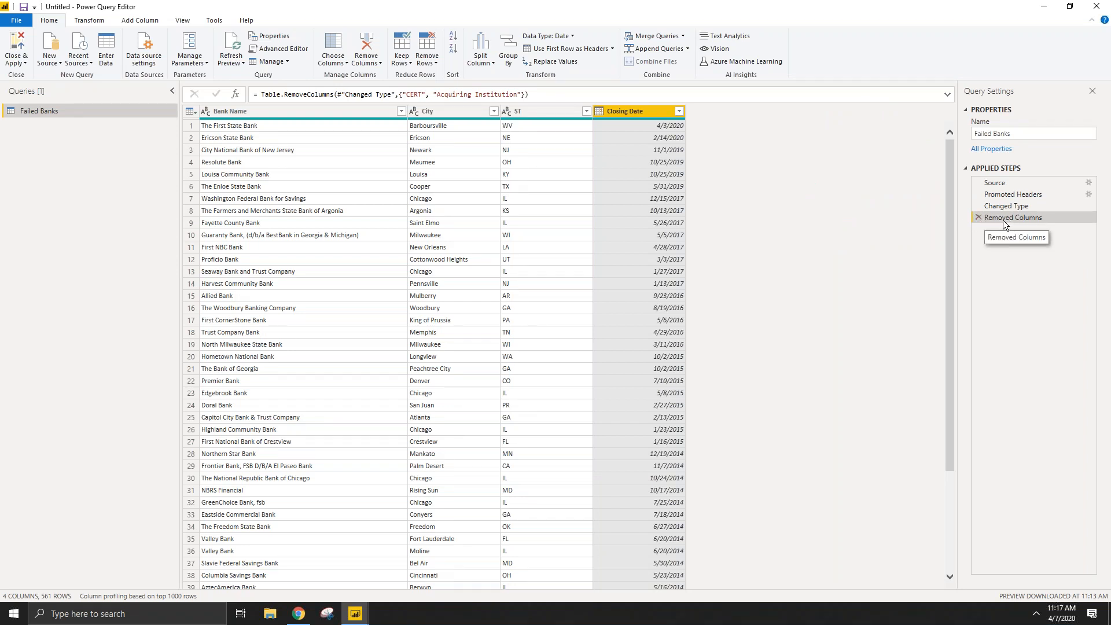
Step: Delete the Removed Columns step from the query and remove only the CERT column
left_click(978, 218)
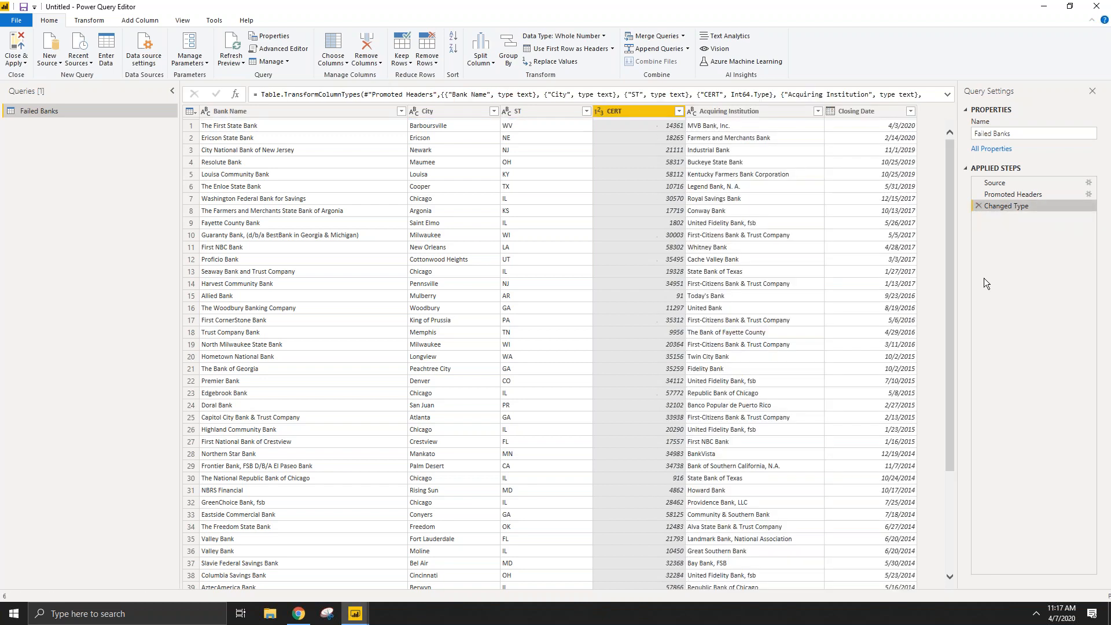
right_click(633, 112)
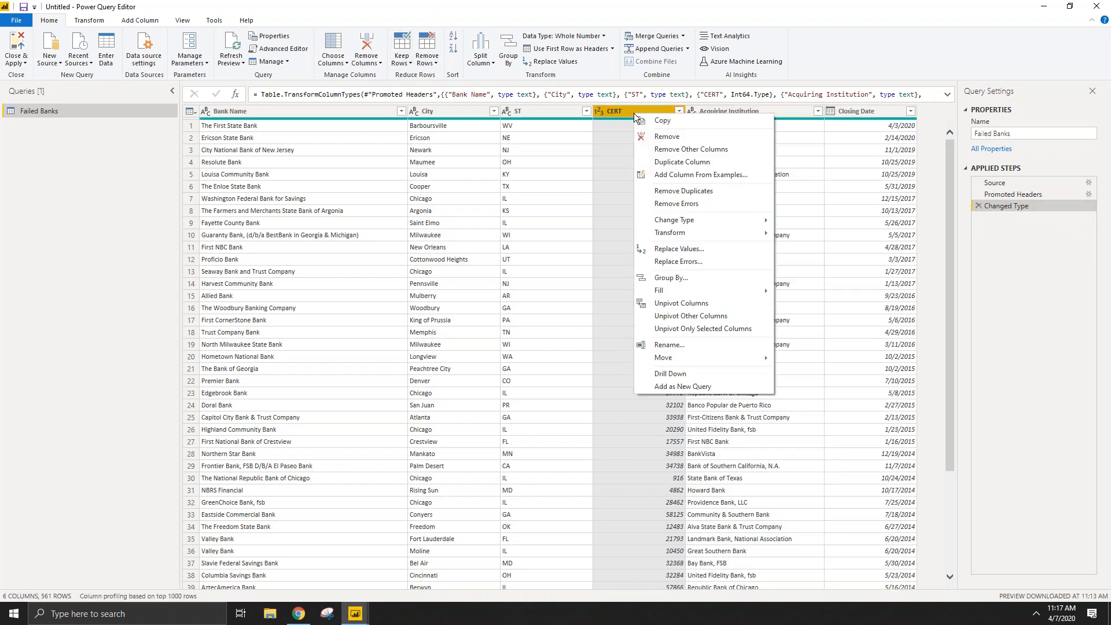
left_click(673, 134)
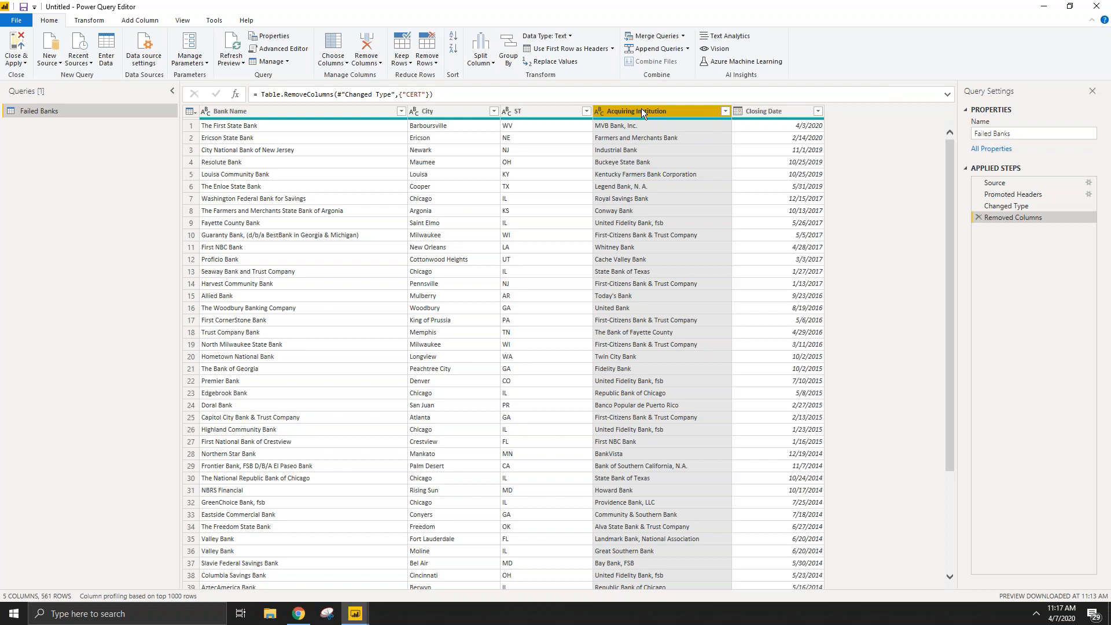
left_click(774, 114)
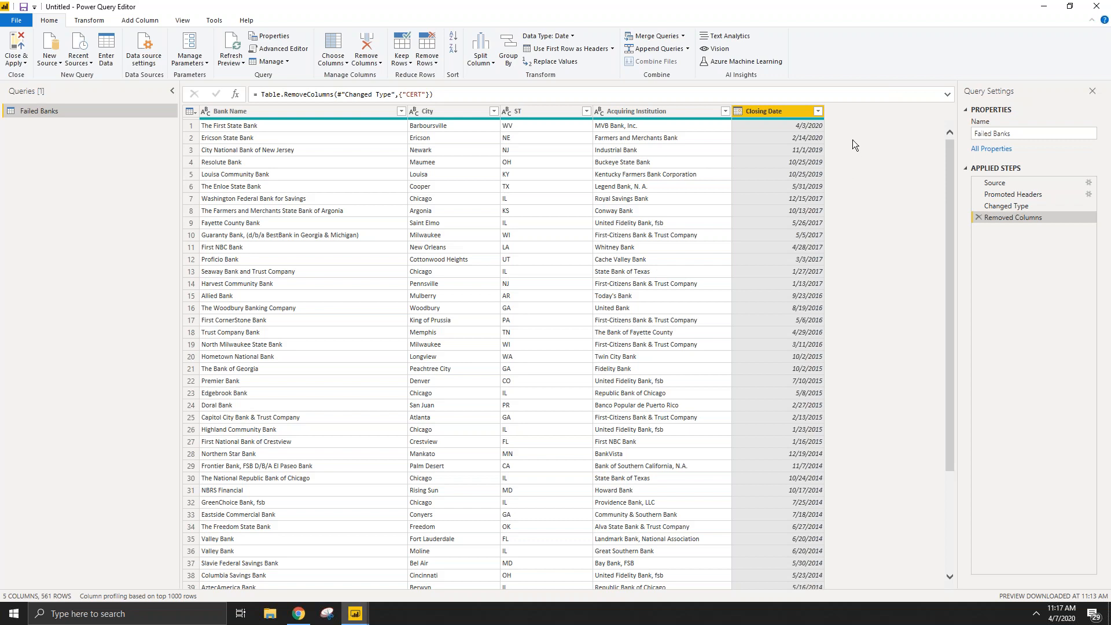
right_click(773, 113)
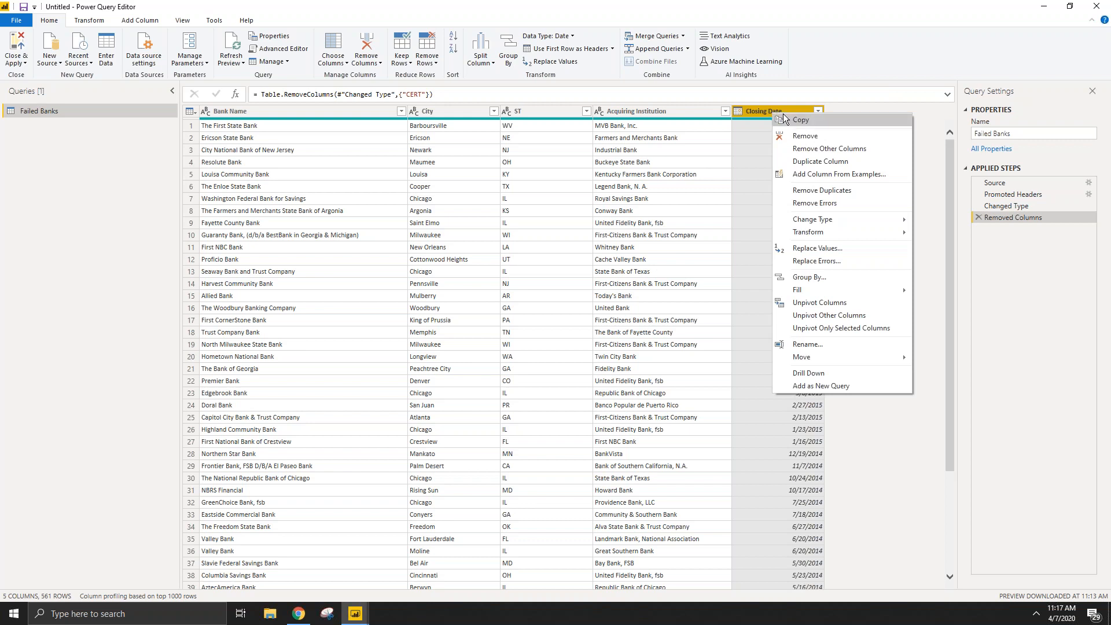
mouse_move(828, 231)
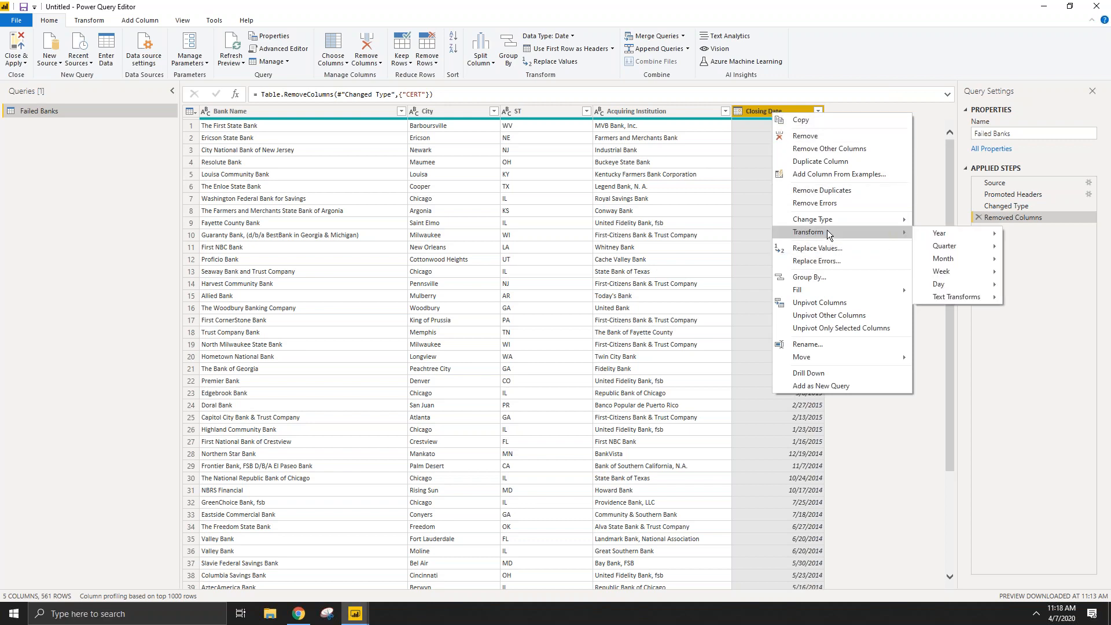
mouse_move(952, 234)
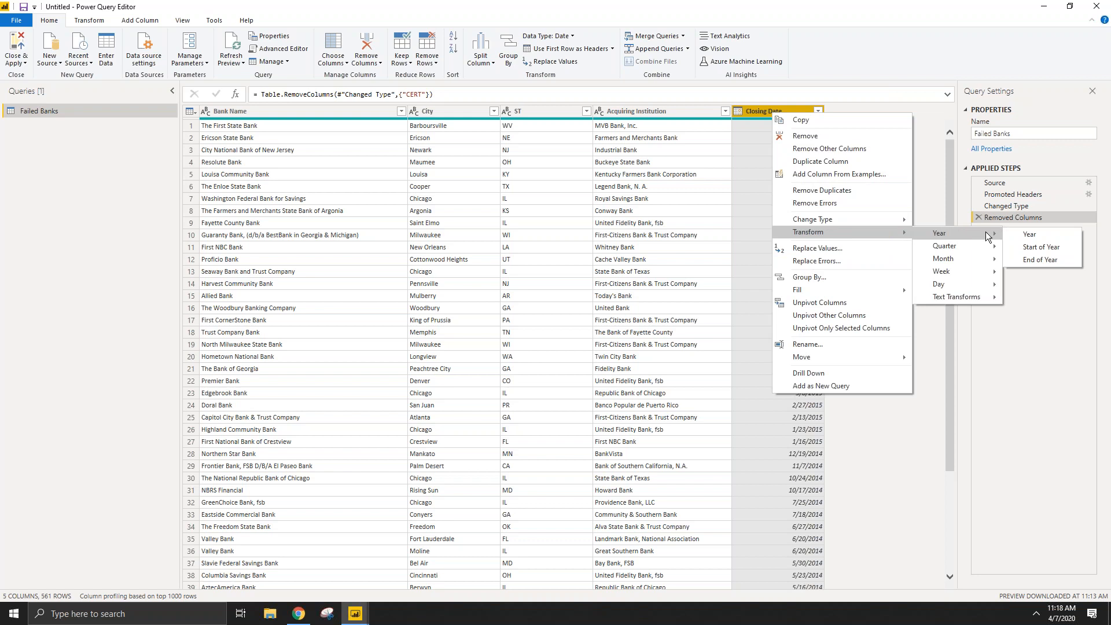
left_click(786, 102)
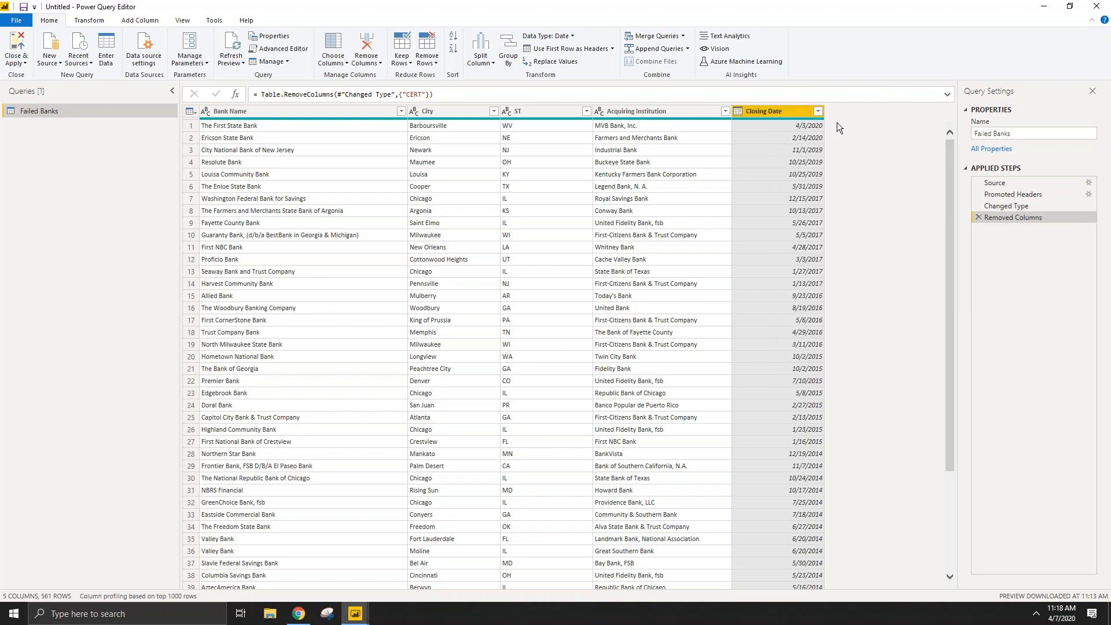
Step: Duplicate the Closing Date column and select the copy
right_click(773, 110)
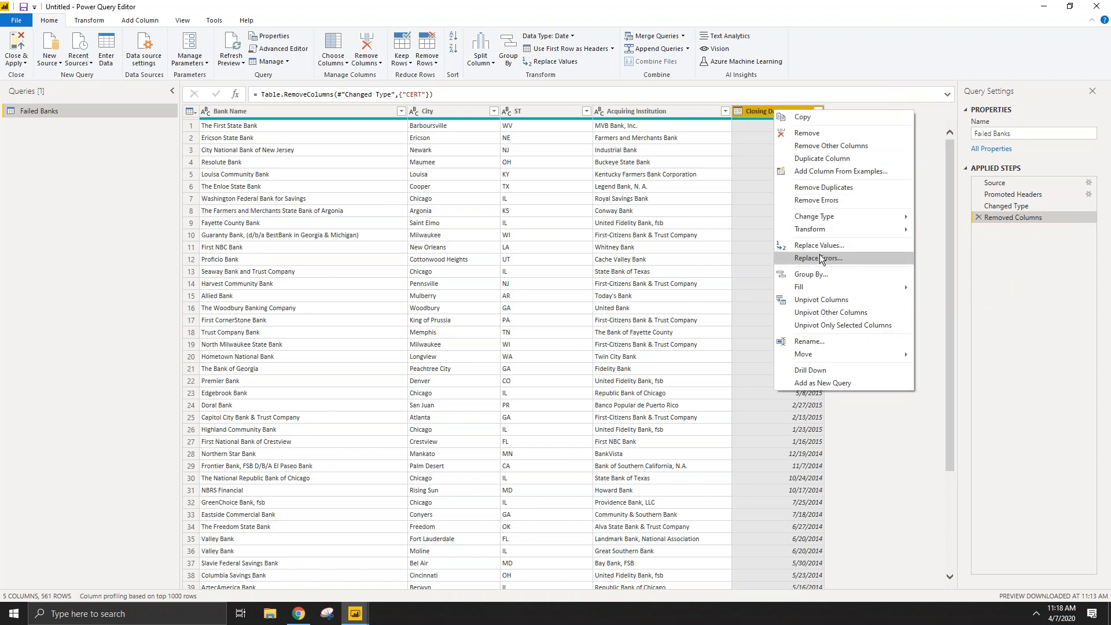
left_click(826, 160)
left_click(873, 108)
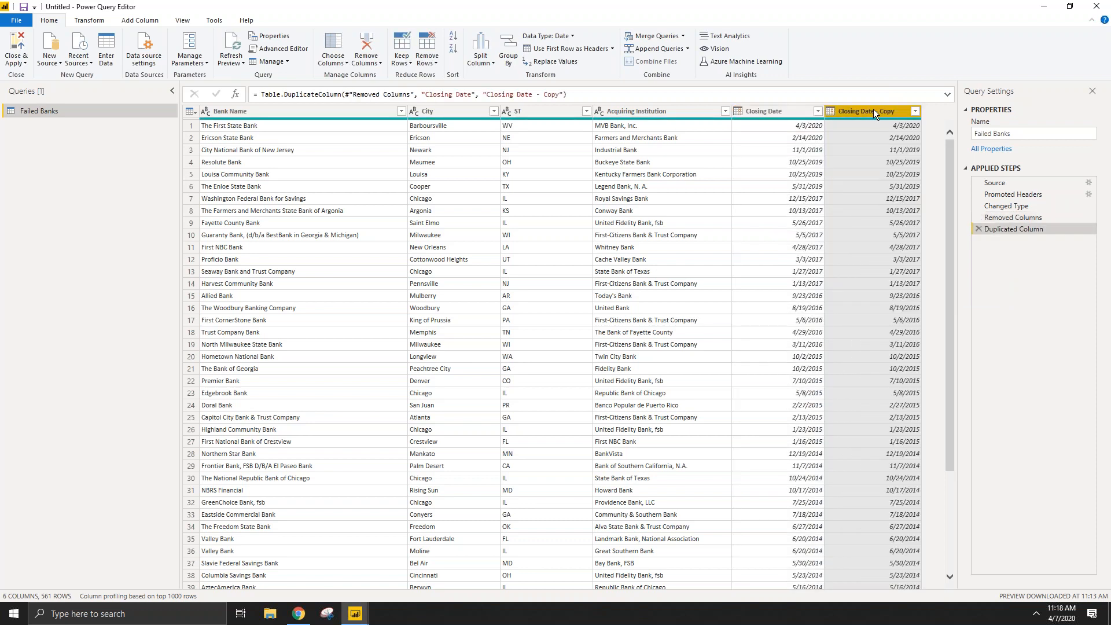
right_click(873, 109)
left_click(849, 112)
right_click(874, 112)
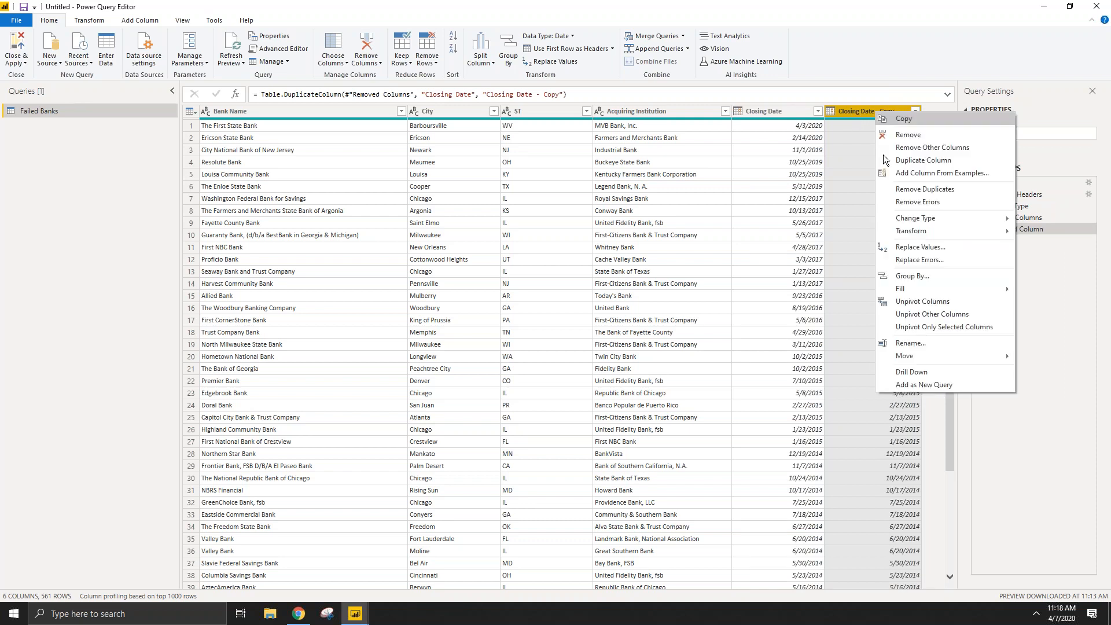
mouse_move(1015, 226)
left_click(1108, 240)
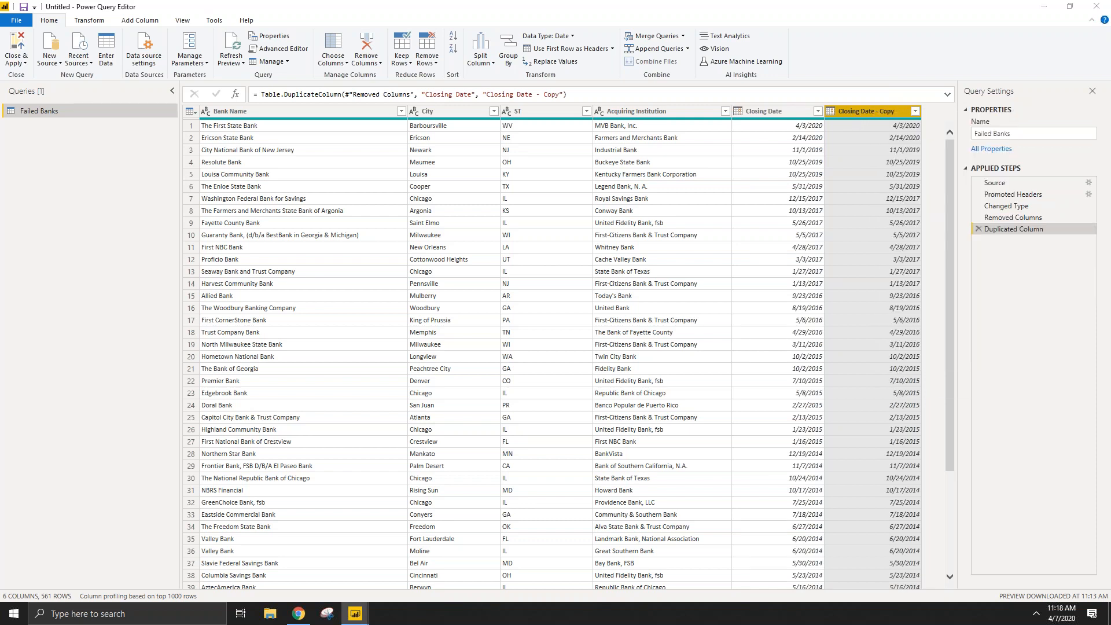
Step: Transform the duplicated Closing Date column to show only the year and rename it Year
right_click(887, 110)
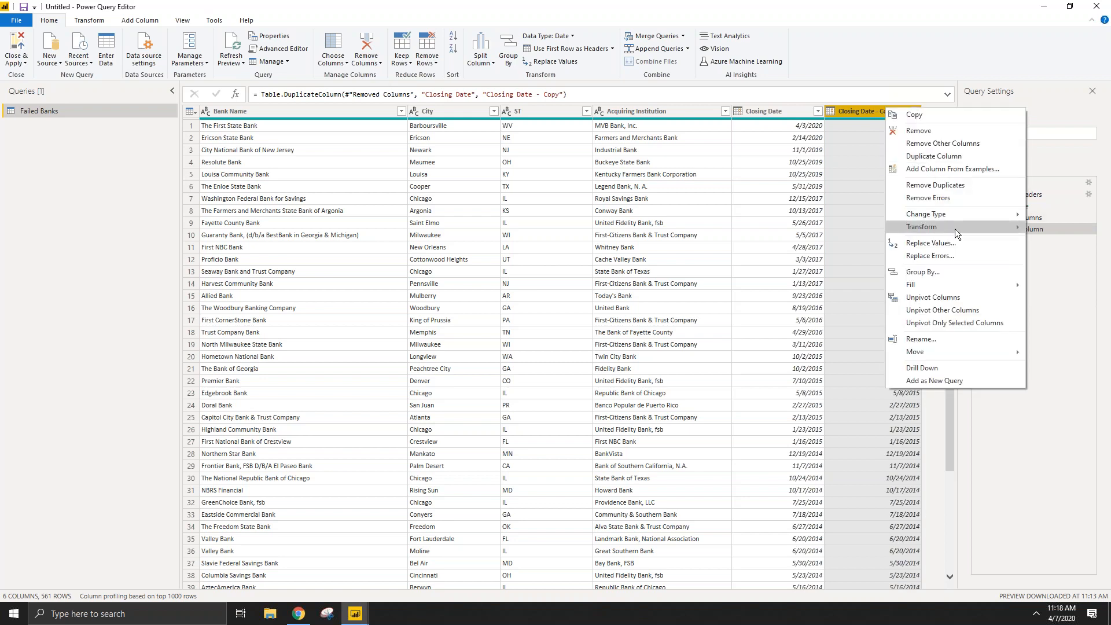
mouse_move(967, 227)
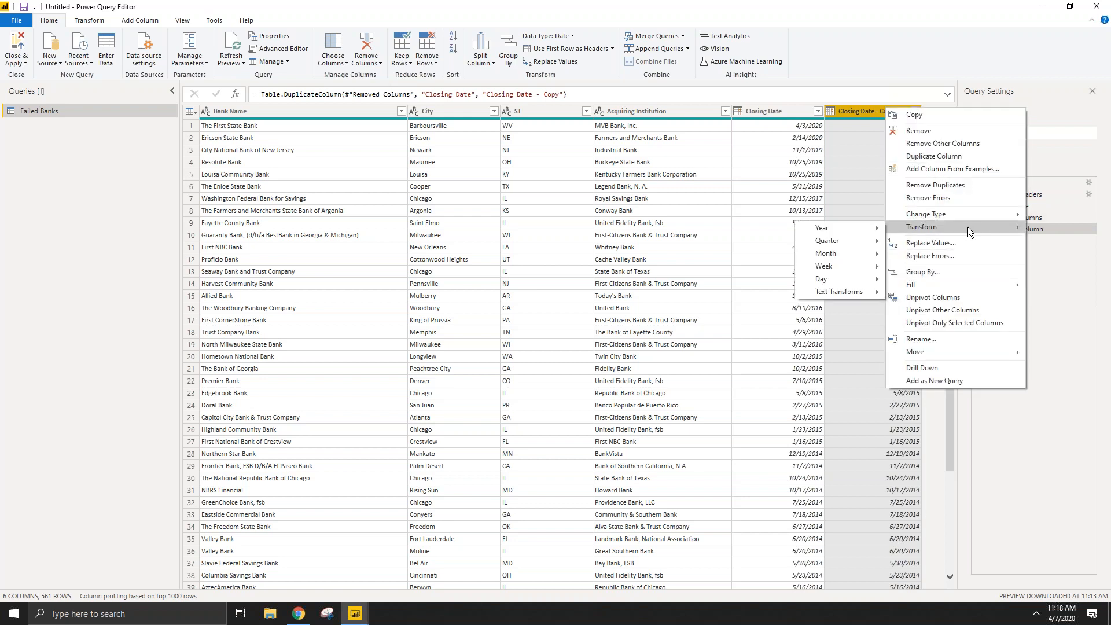
mouse_move(871, 228)
left_click(906, 230)
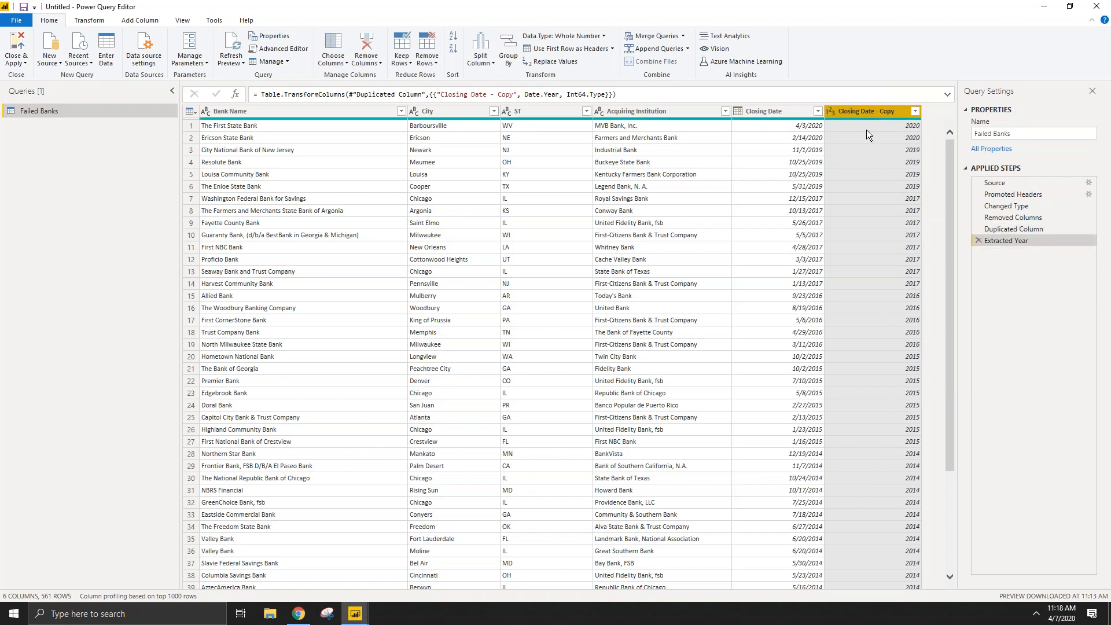
double_click(870, 110)
type("Year")
key("Return")
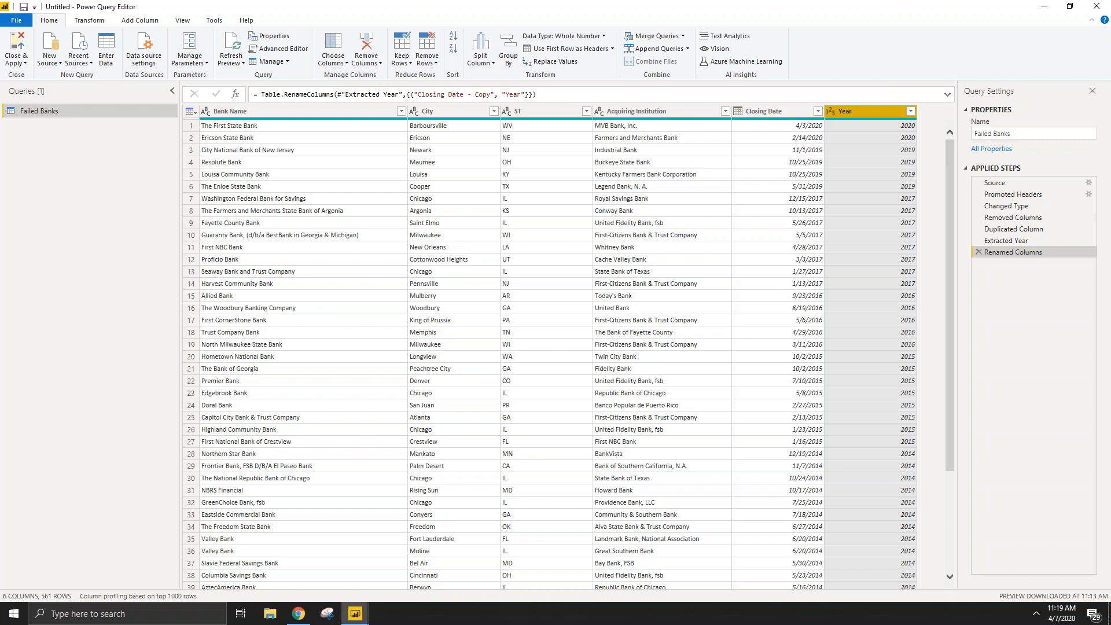
left_click(543, 113)
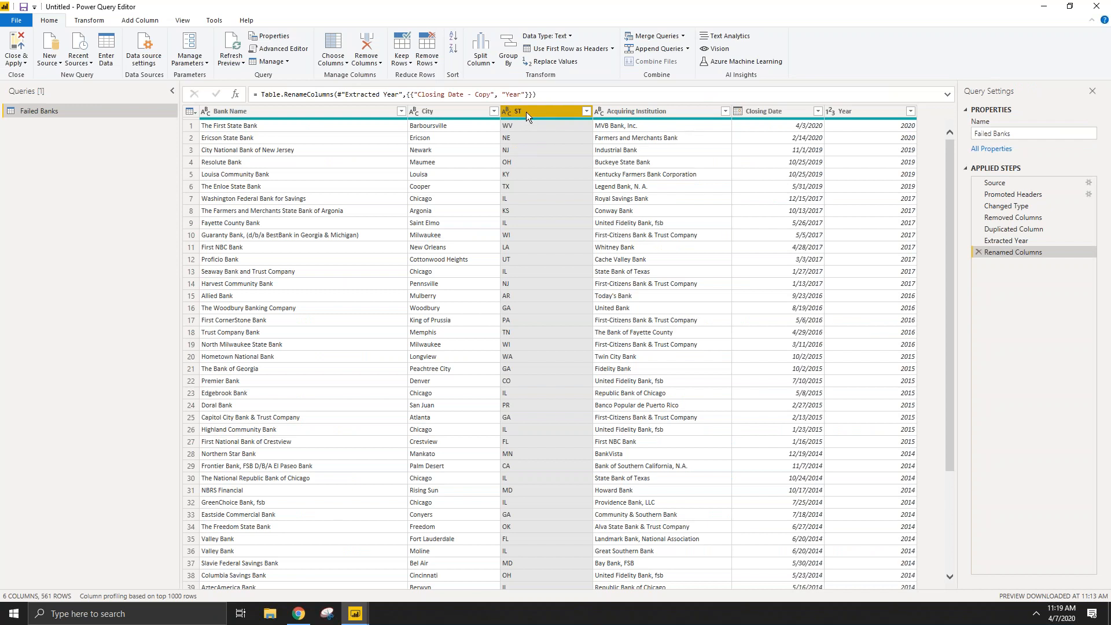
left_click(428, 111)
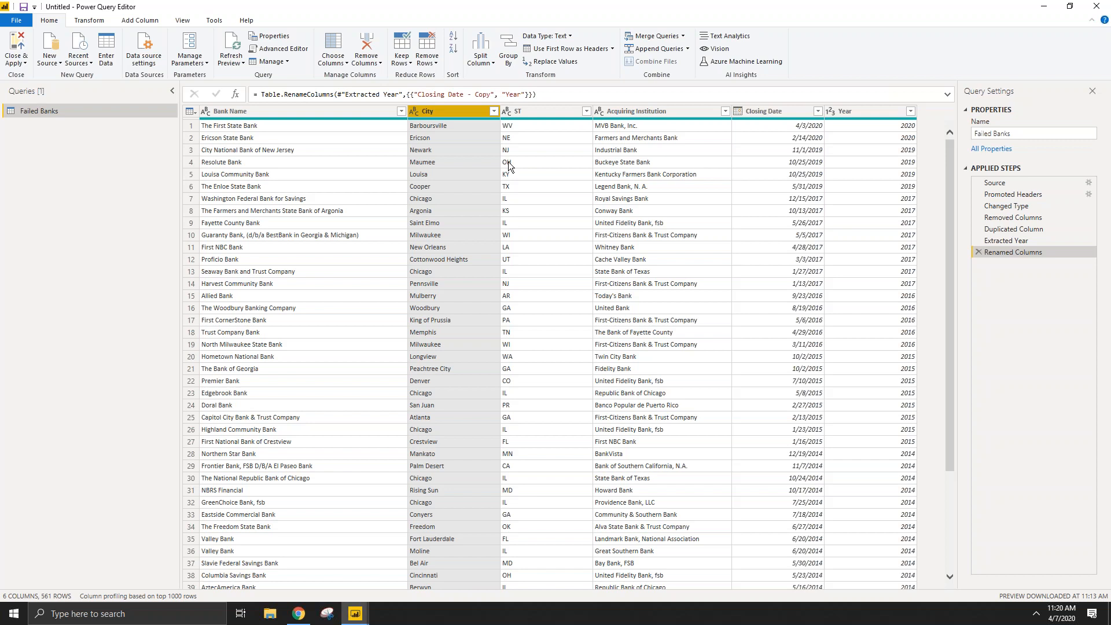
left_click(544, 112)
left_click(519, 159)
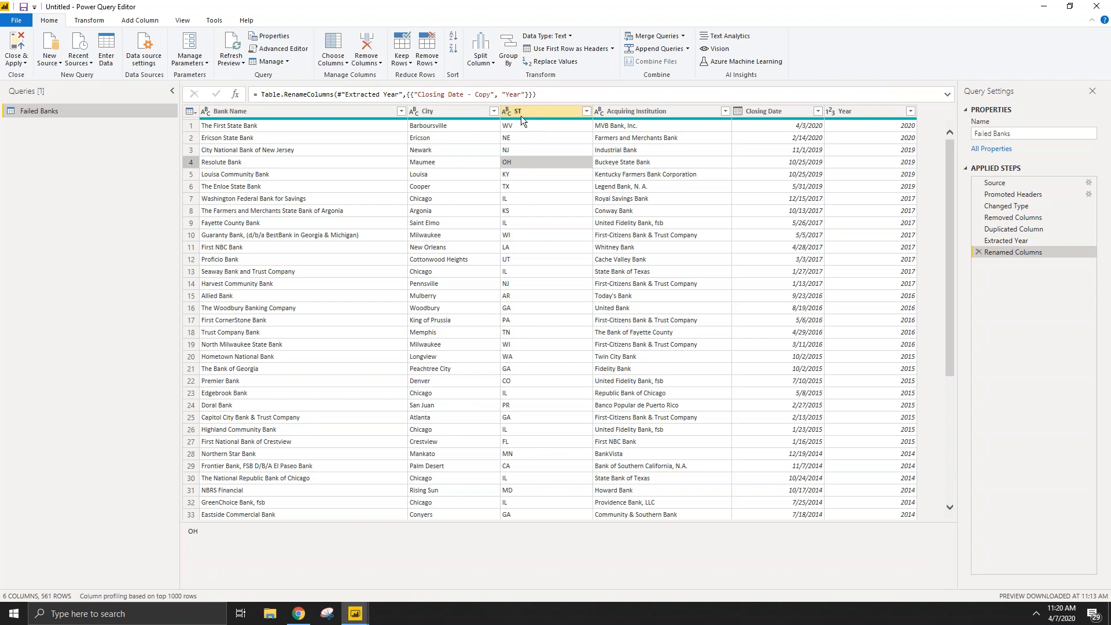
Step: Merge the City and ST columns into one column named City State, using a custom separator of a comma and a space
left_click(481, 113)
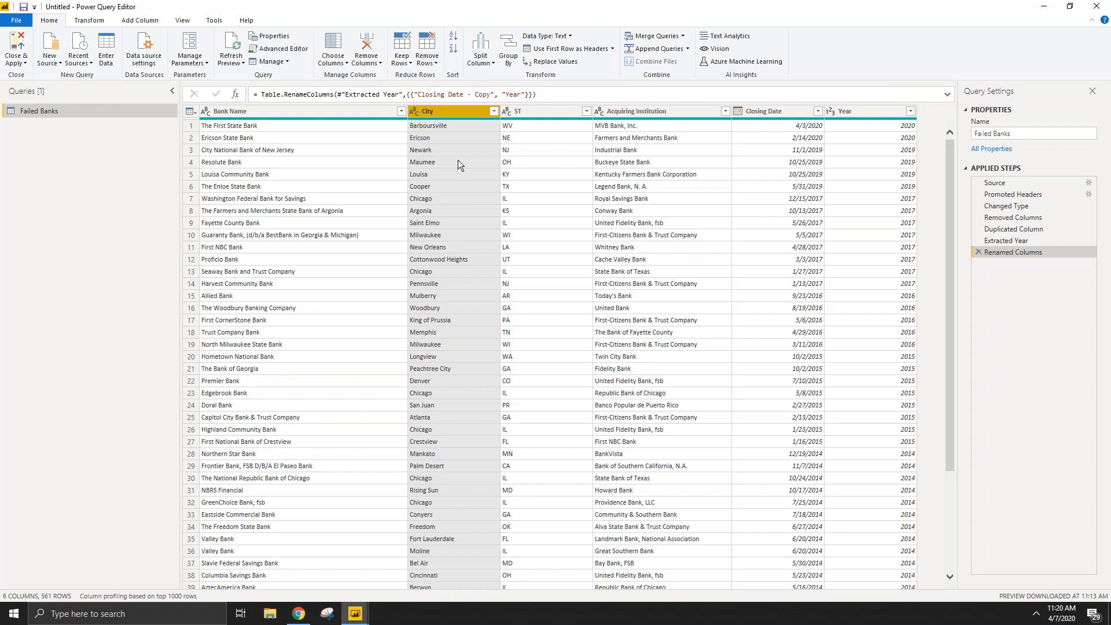
left_click(525, 113, "ctrl")
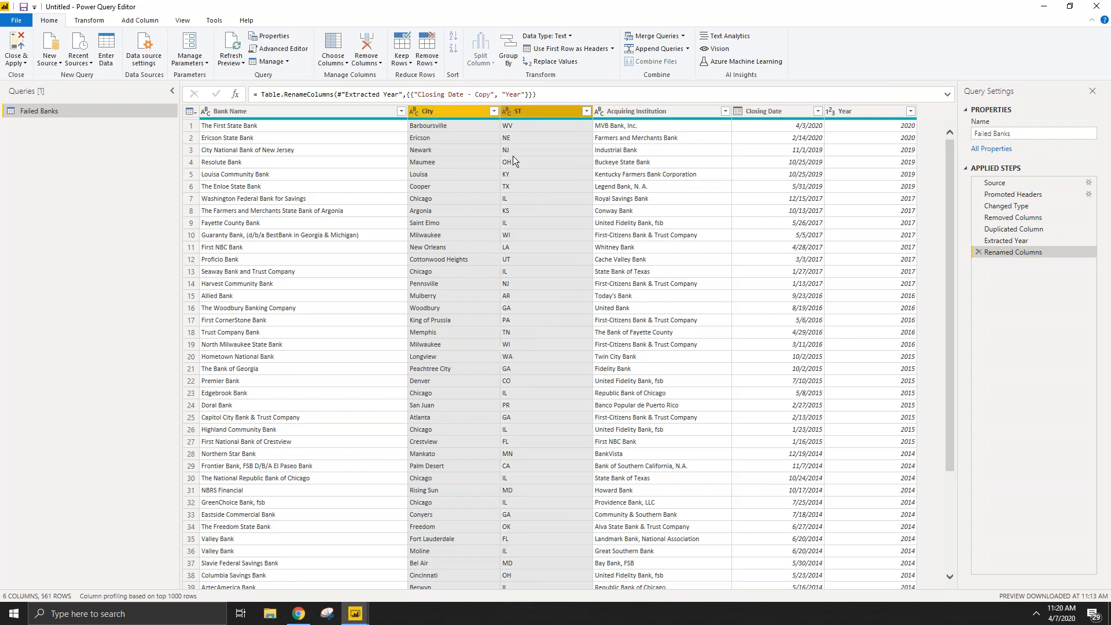
right_click(478, 109)
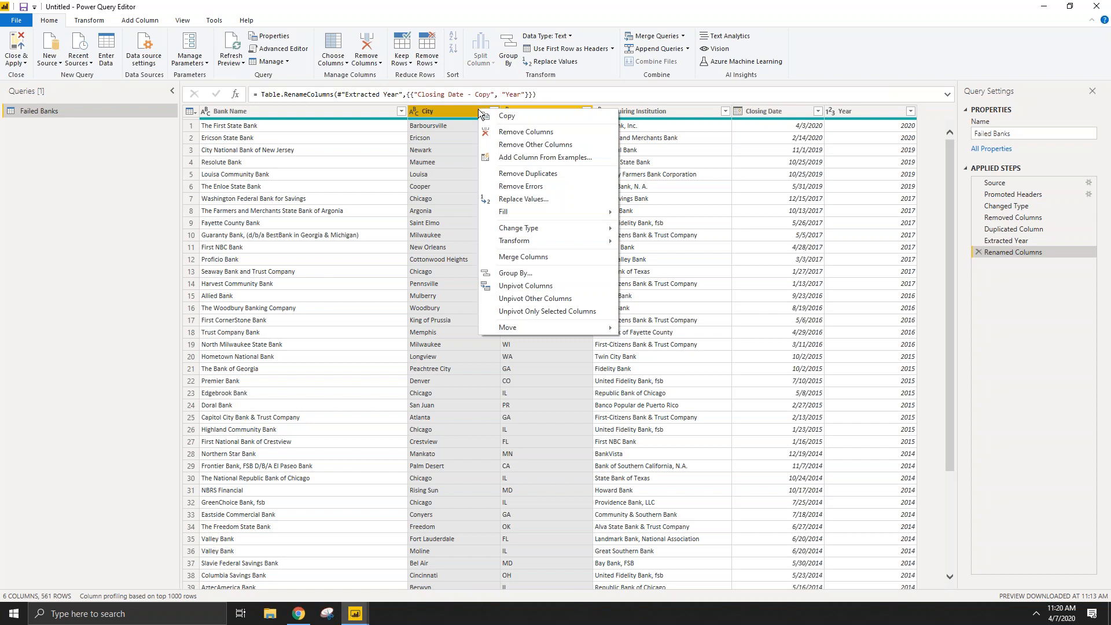
left_click(544, 254)
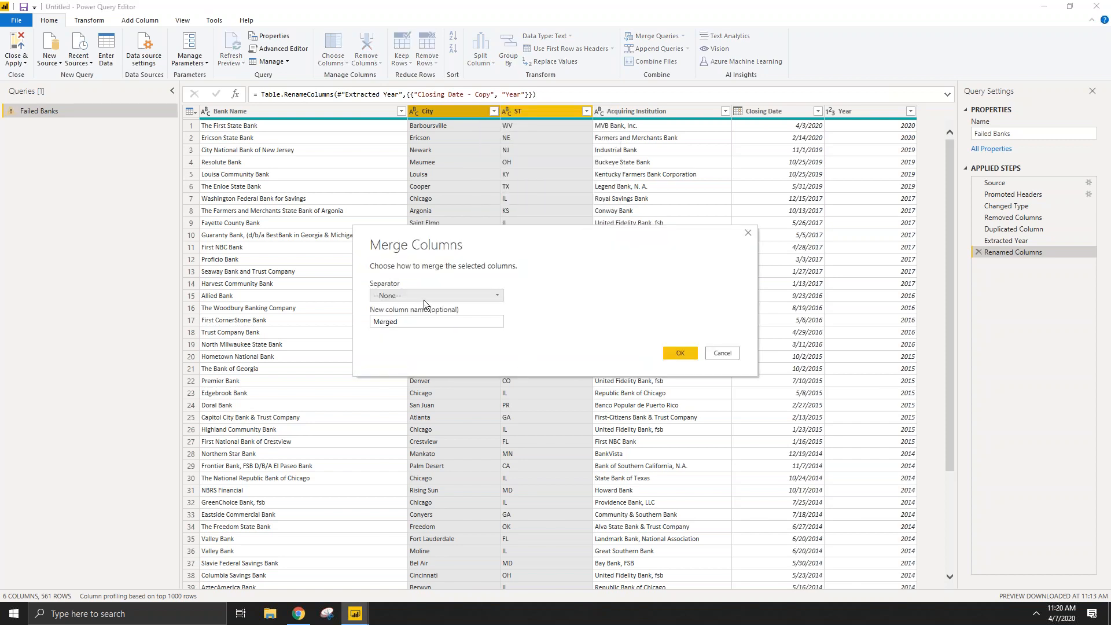
left_click(439, 296)
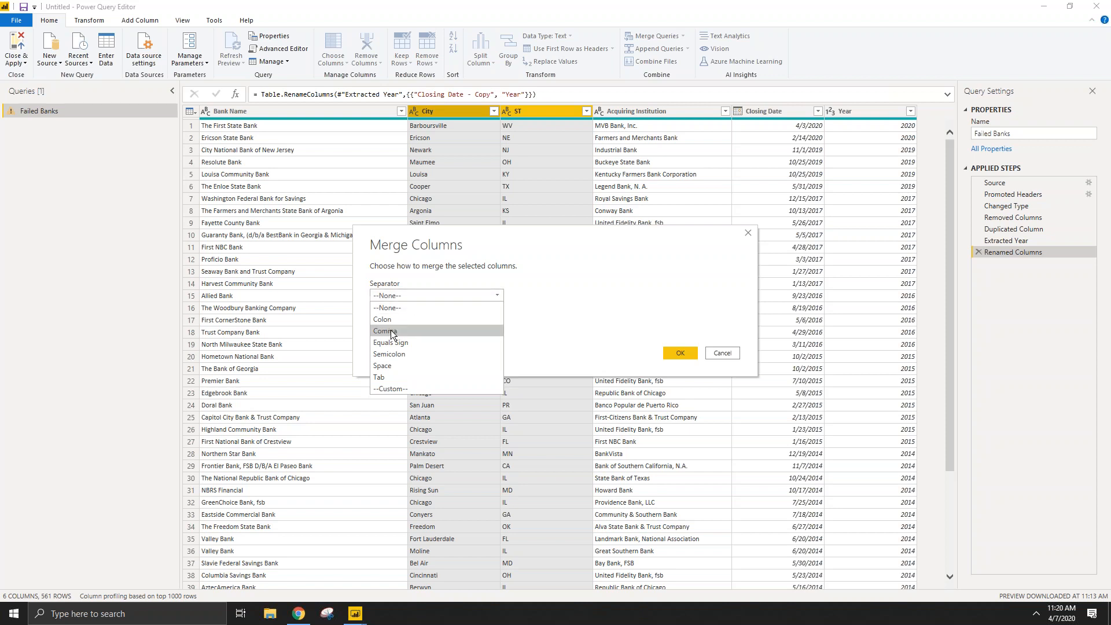
left_click(393, 386)
left_click(437, 308)
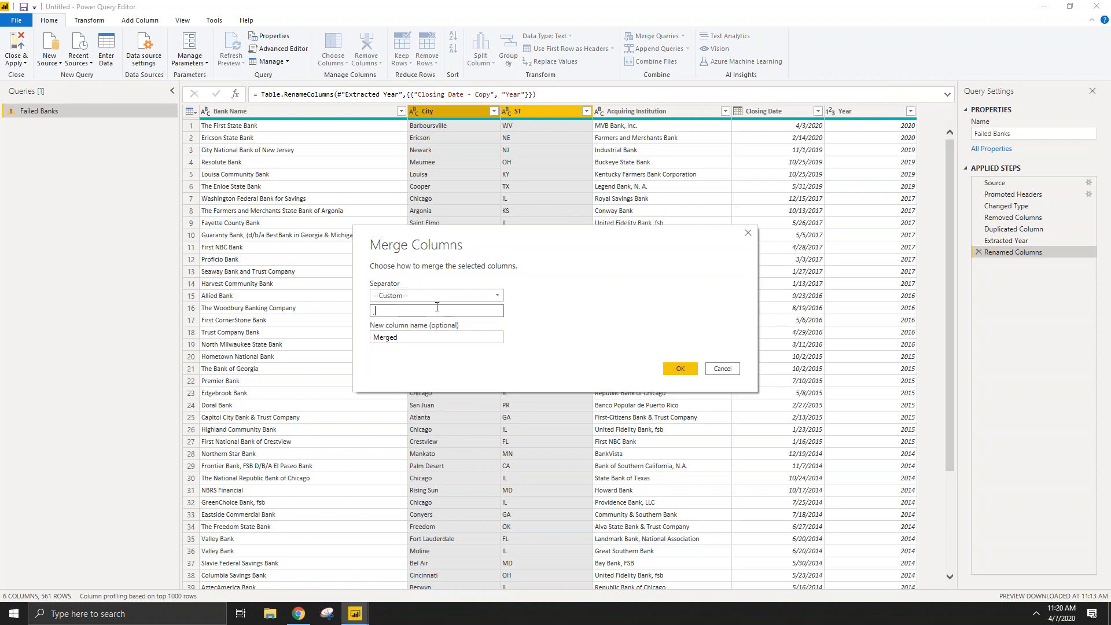
key("Tab")
type("City State")
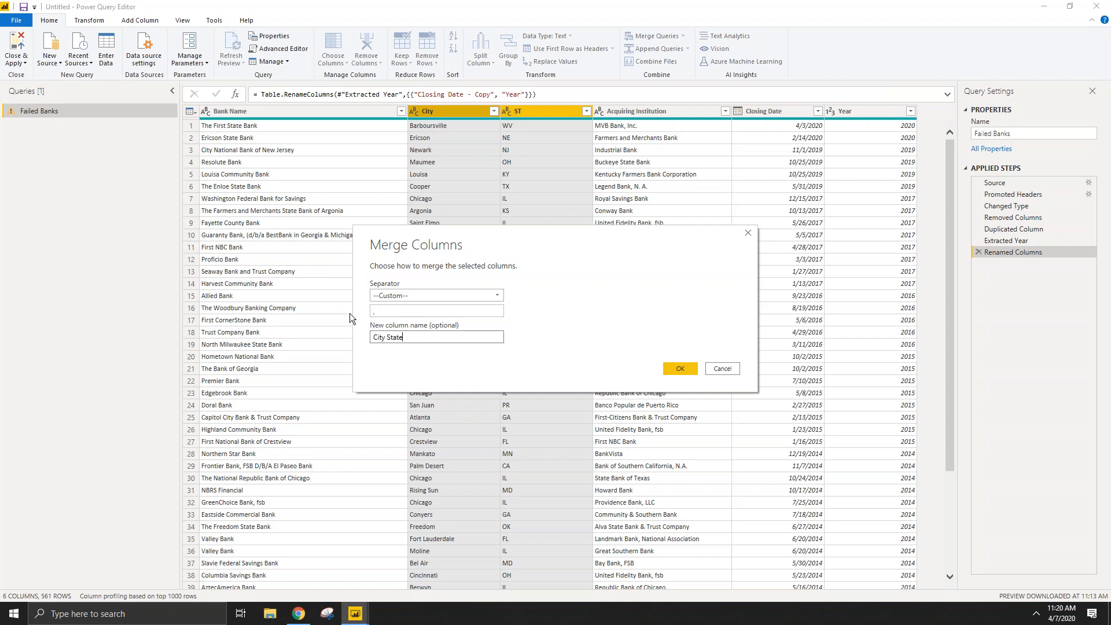
key("Return")
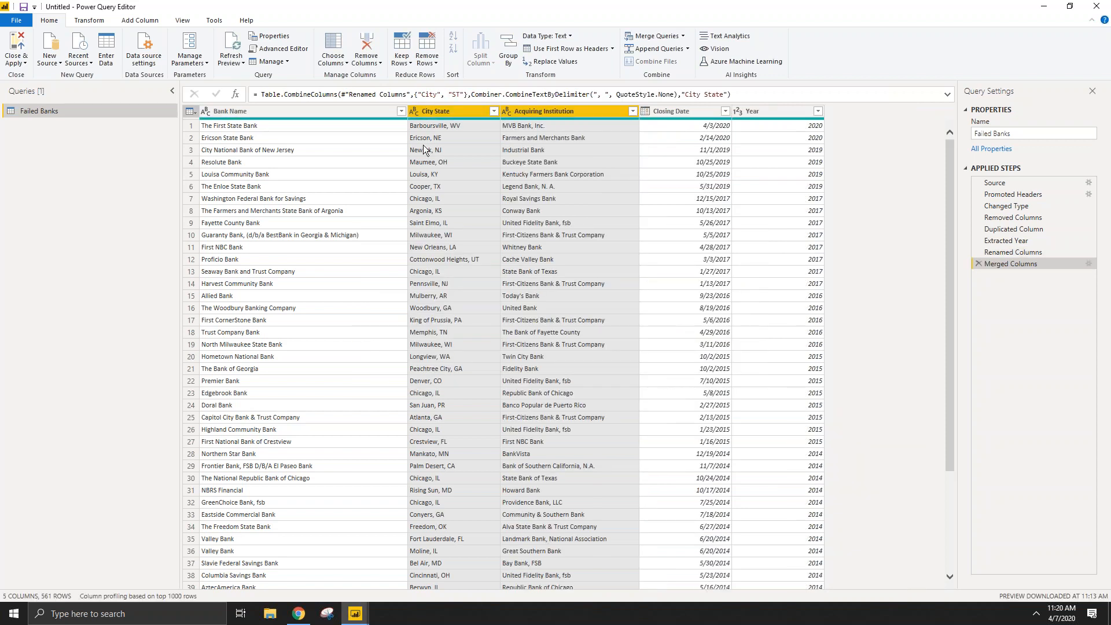
left_click(444, 116)
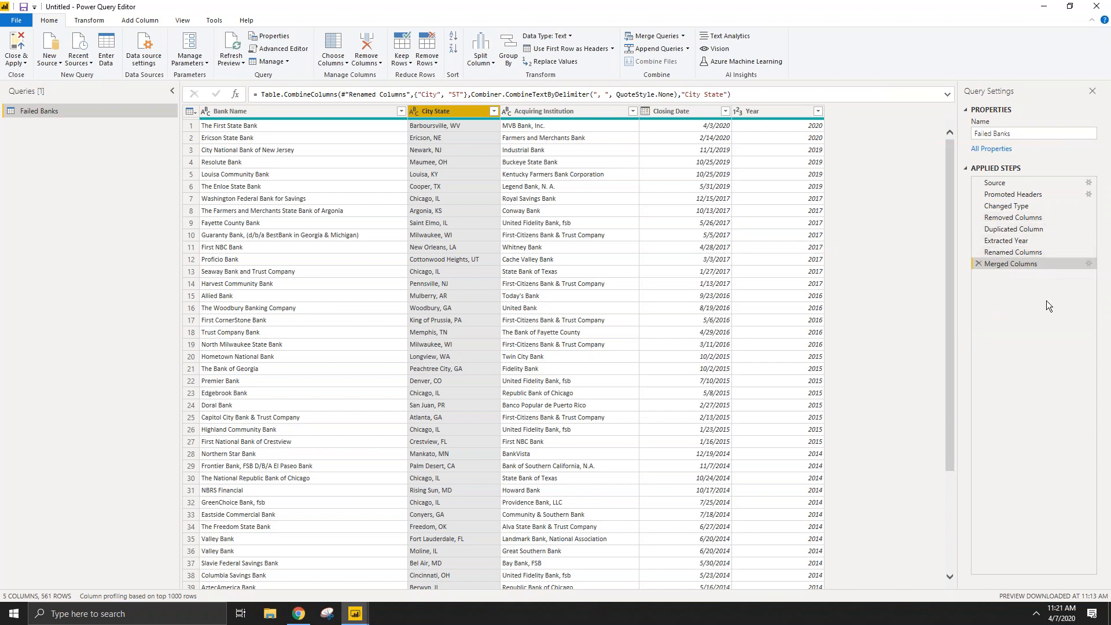
Step: Insert a duplicate of the ST column right before the Merged Columns step, and return to the merge step
left_click(1028, 254)
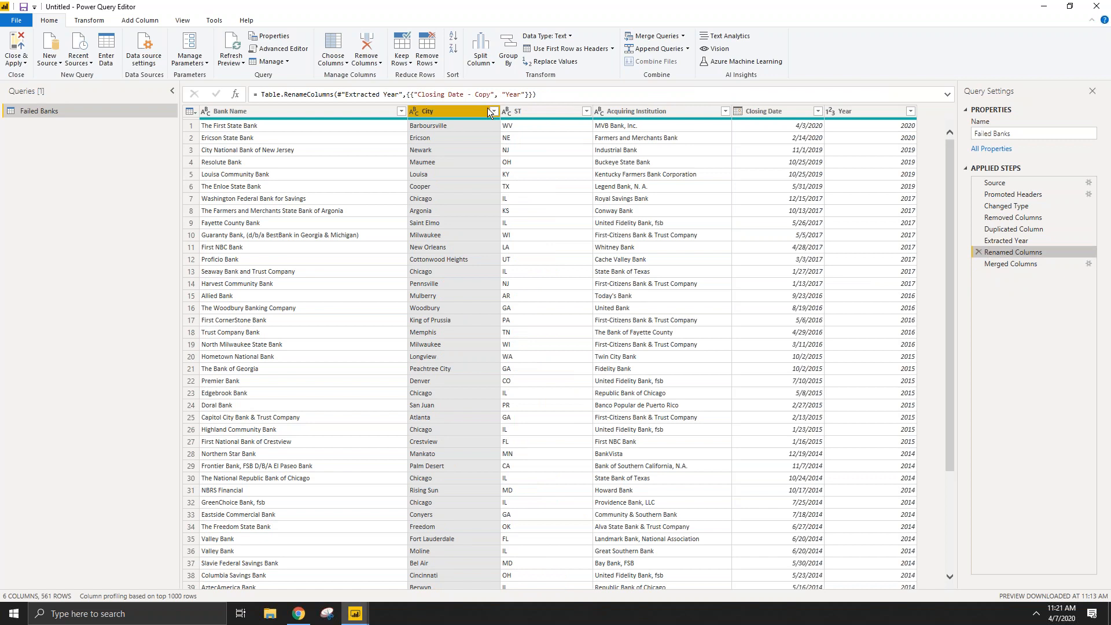
left_click(535, 114)
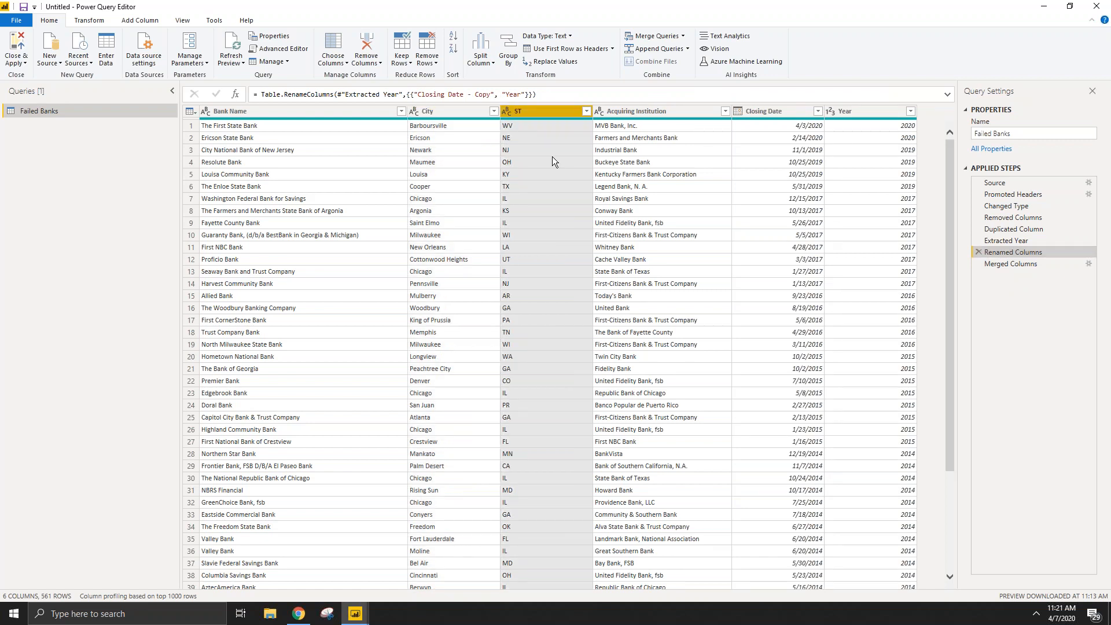
right_click(550, 113)
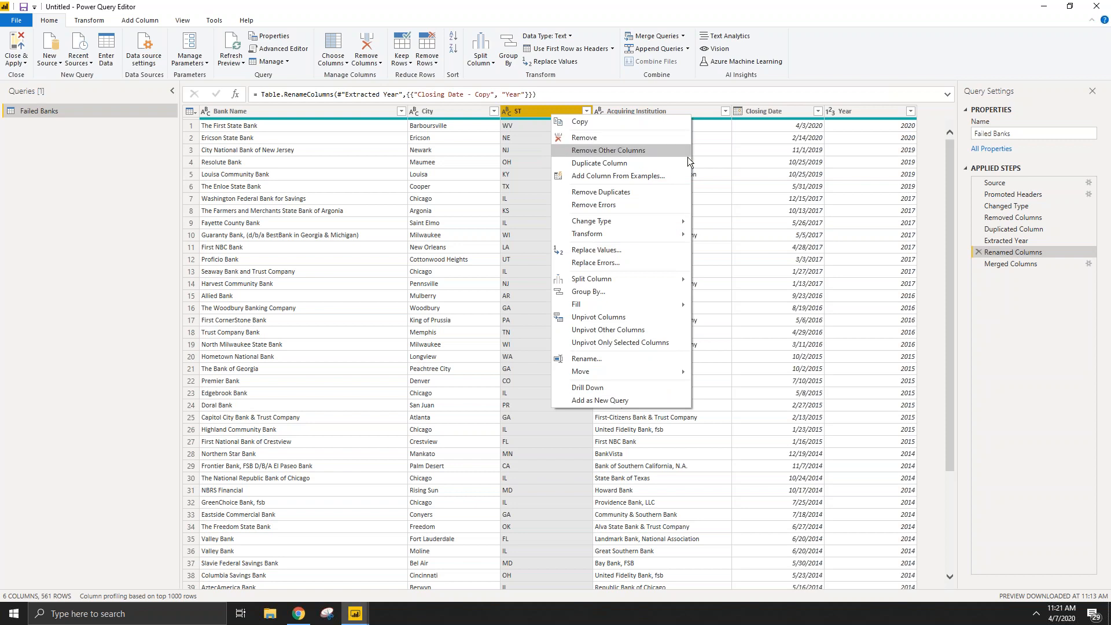
left_click(636, 163)
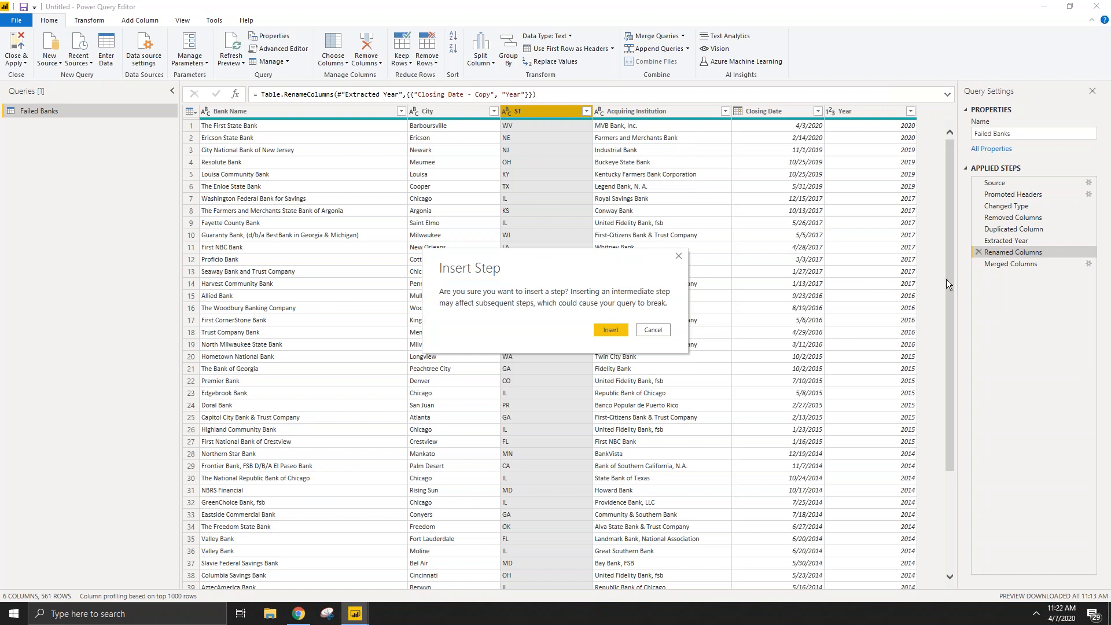
left_click(606, 329)
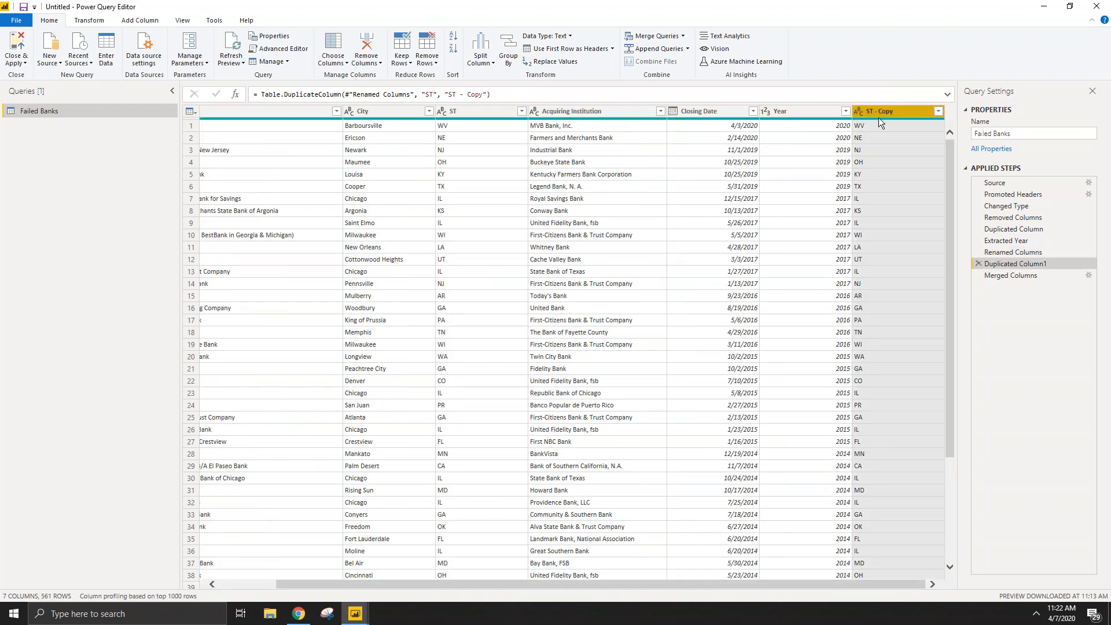
left_click(1025, 278)
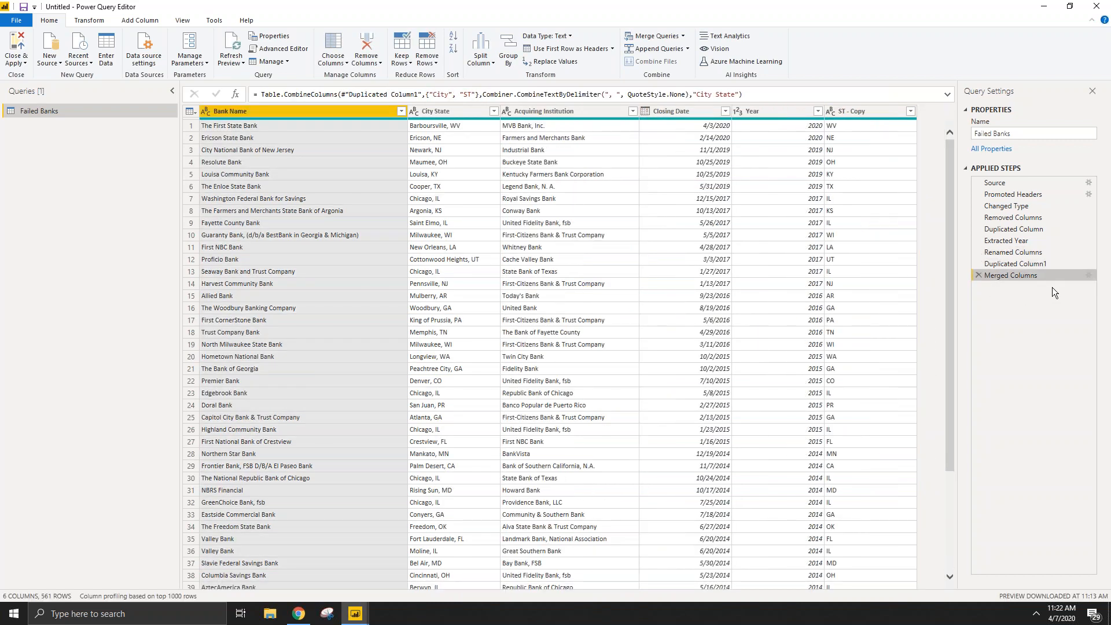
left_click(453, 113)
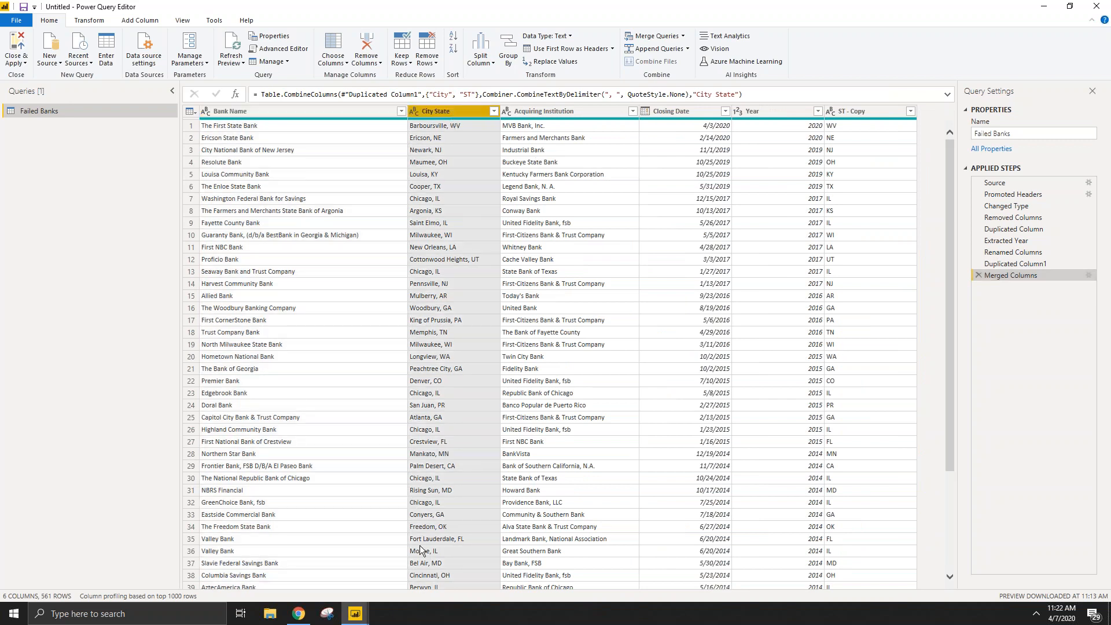
key("ctrl+1")
left_click(890, 133)
left_click_drag(820, 113, 675, 374)
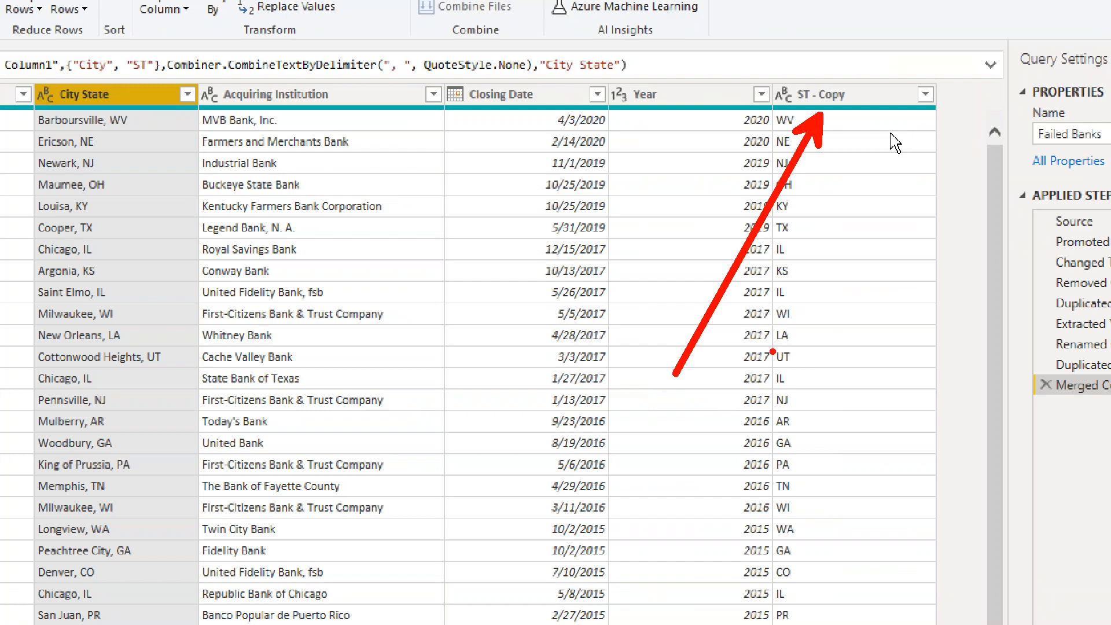
key("Escape")
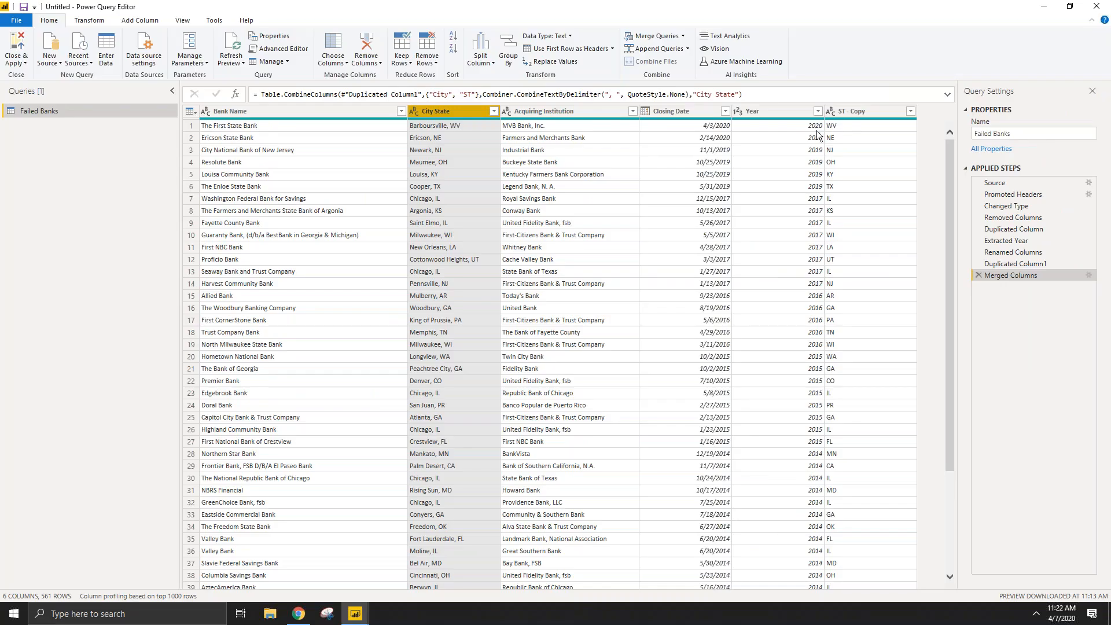
Step: Rename the ST - Copy column to State, and close the query editor with the changes applied
double_click(862, 111)
type("State")
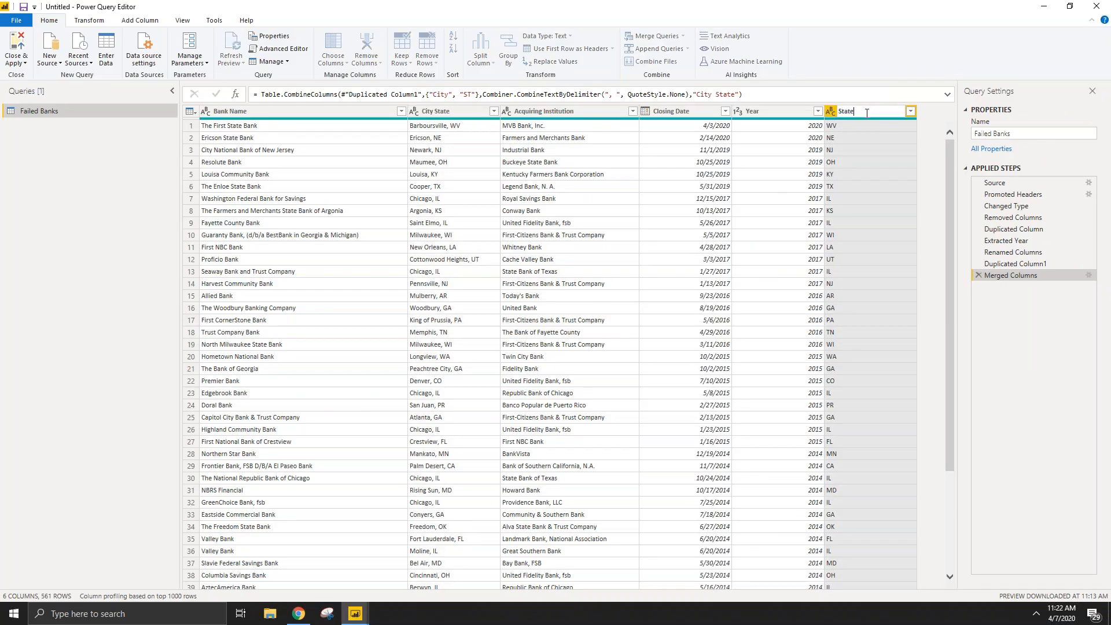
key("Return")
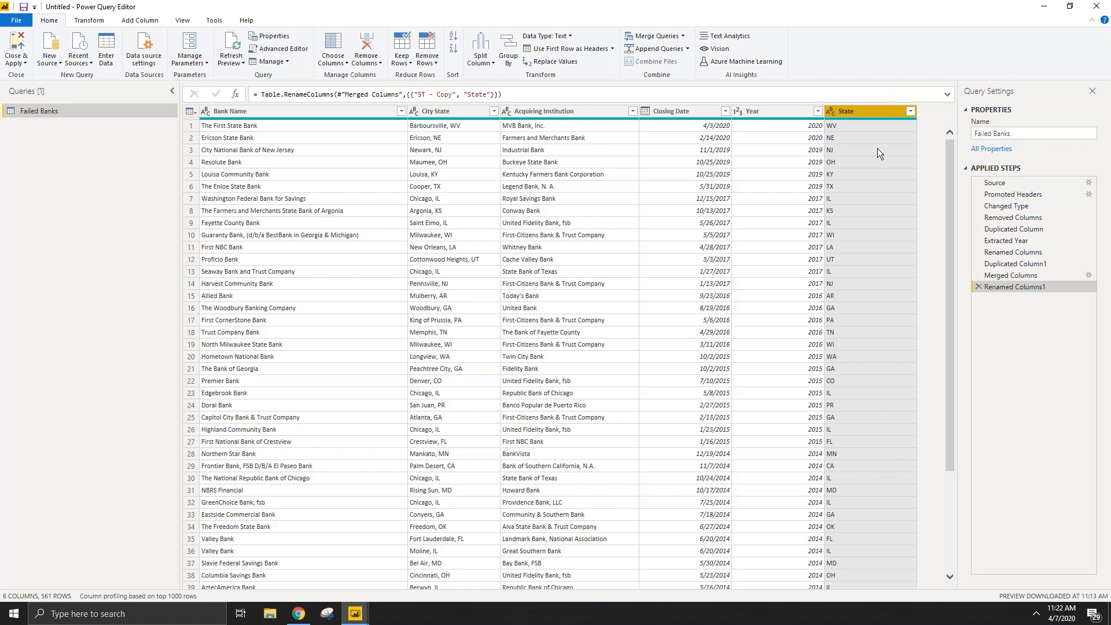
left_click(20, 45)
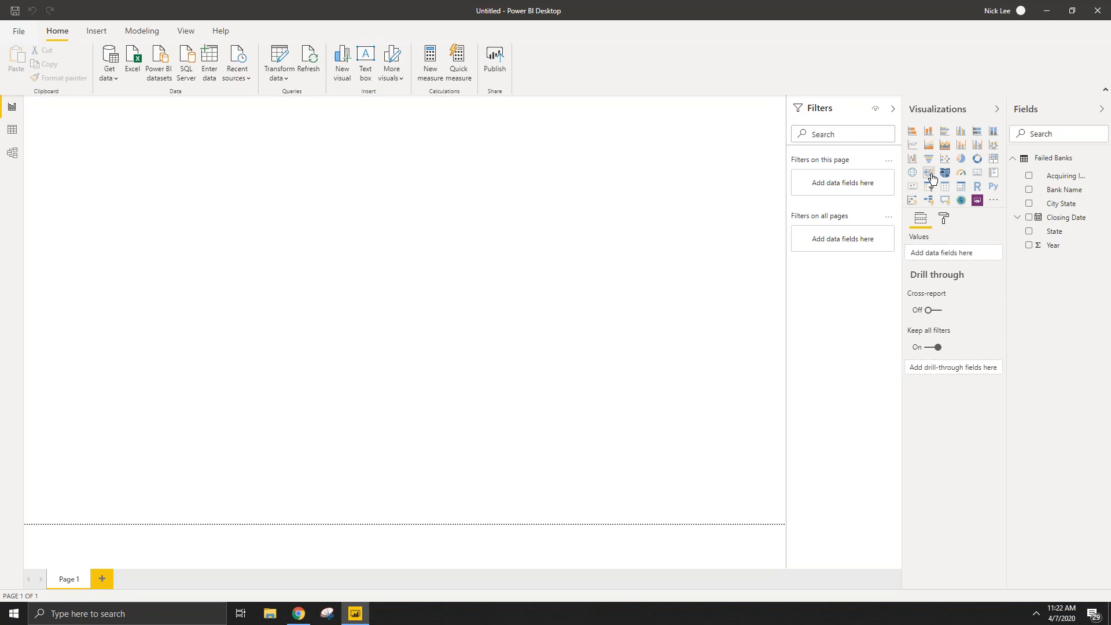
Step: Add a filled map enlarged to cover the right half of the report page, with State as its location
left_click(930, 175)
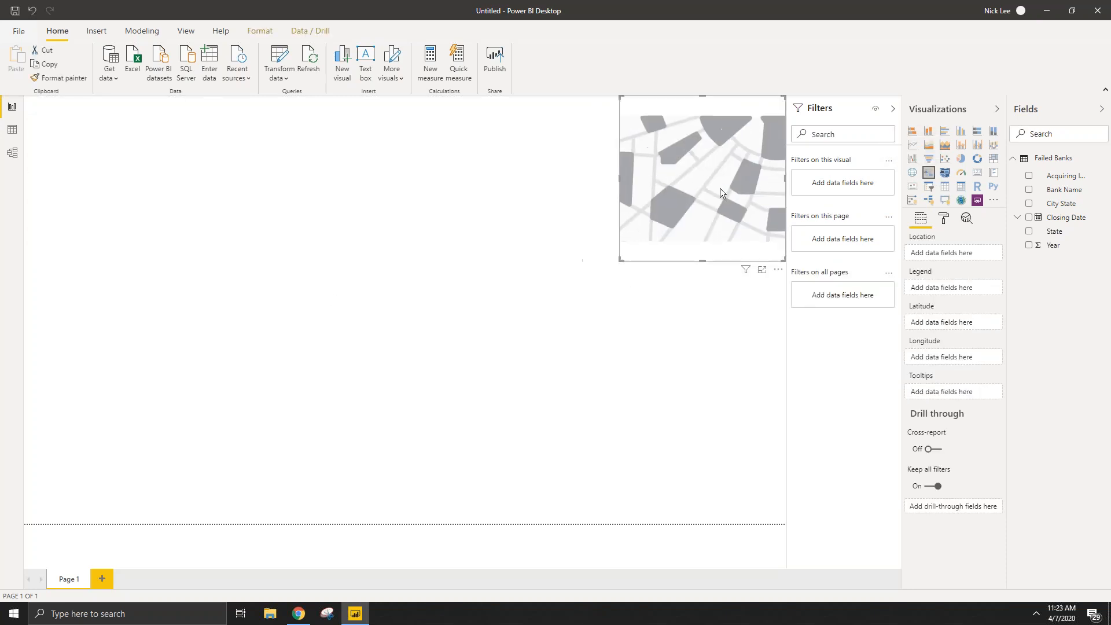
left_click_drag(621, 259, 398, 511)
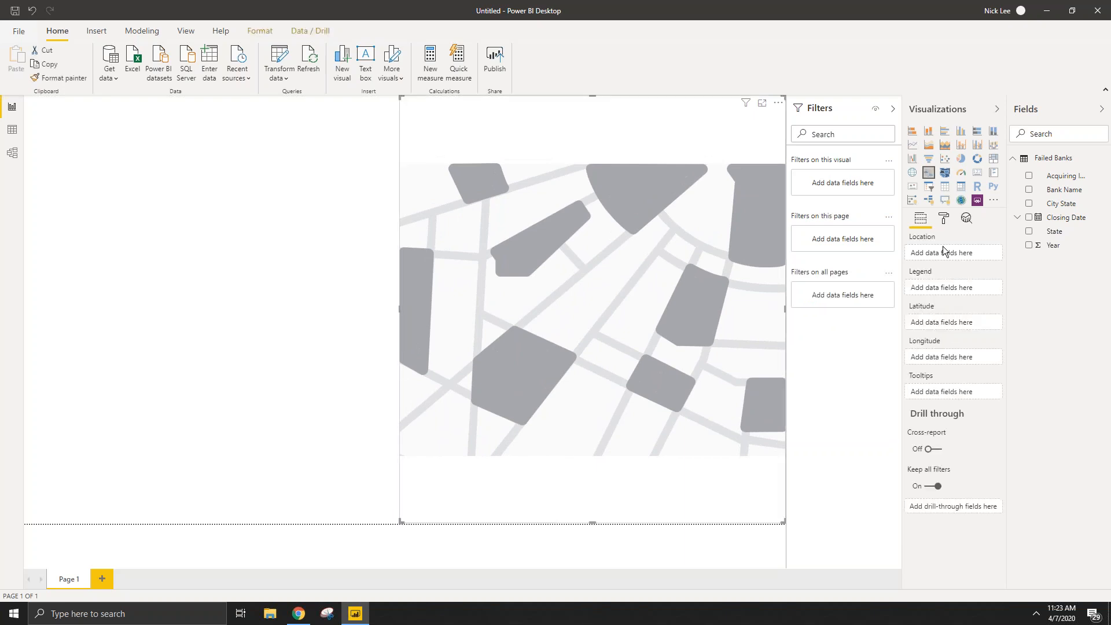
left_click(1028, 232)
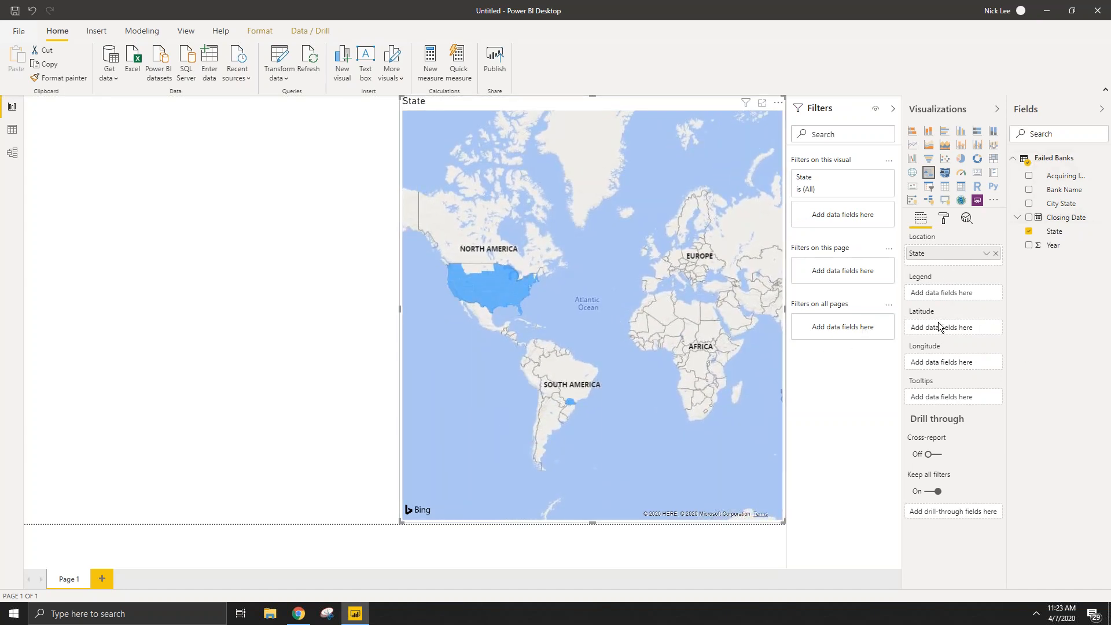
left_click(279, 333)
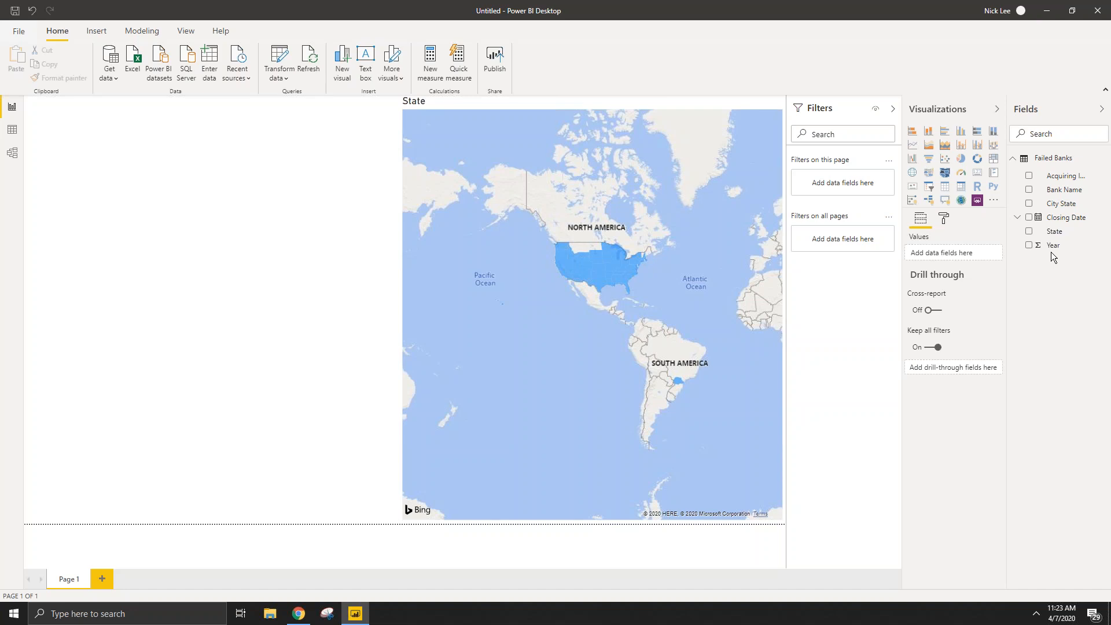
Step: Reopen the Power Query Editor and create a manually entered table with the single value 1 in Column1
left_click(283, 58)
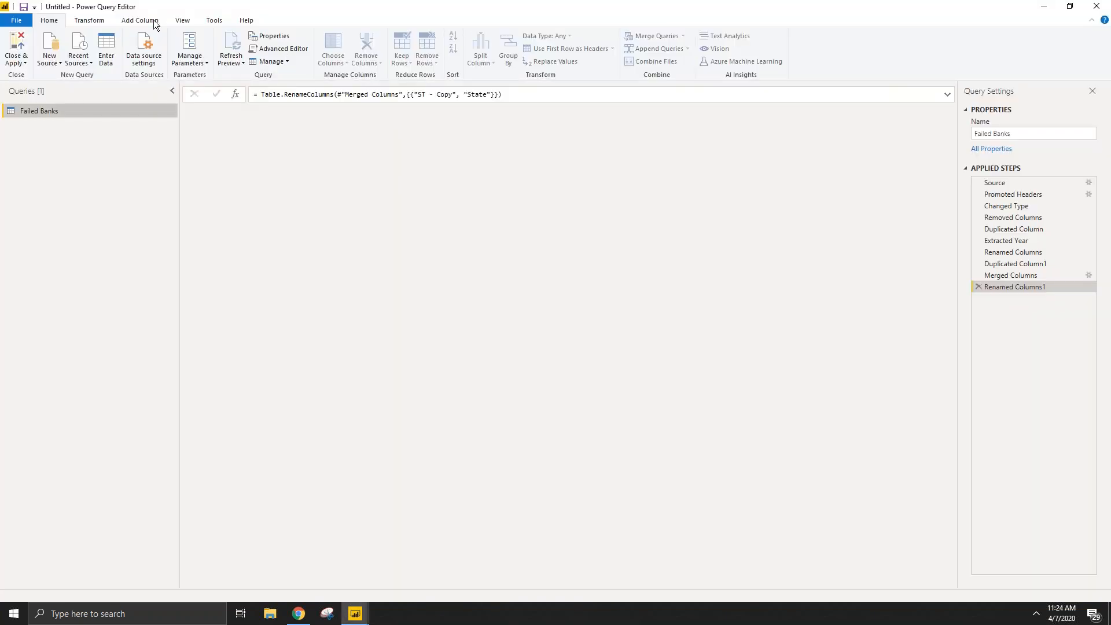
left_click(154, 22)
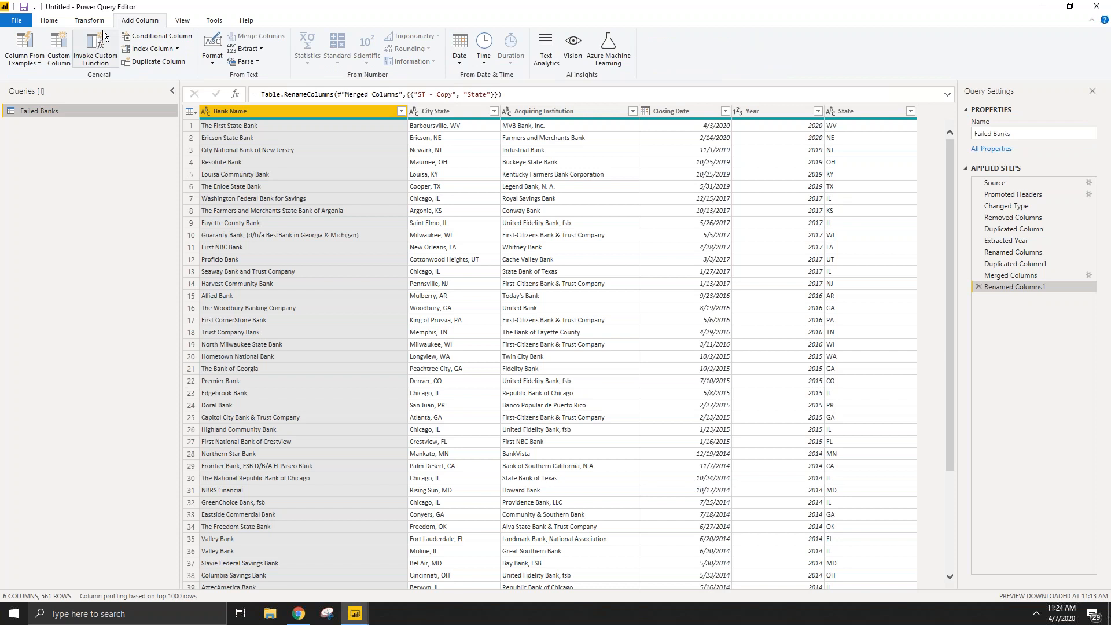
left_click(50, 21)
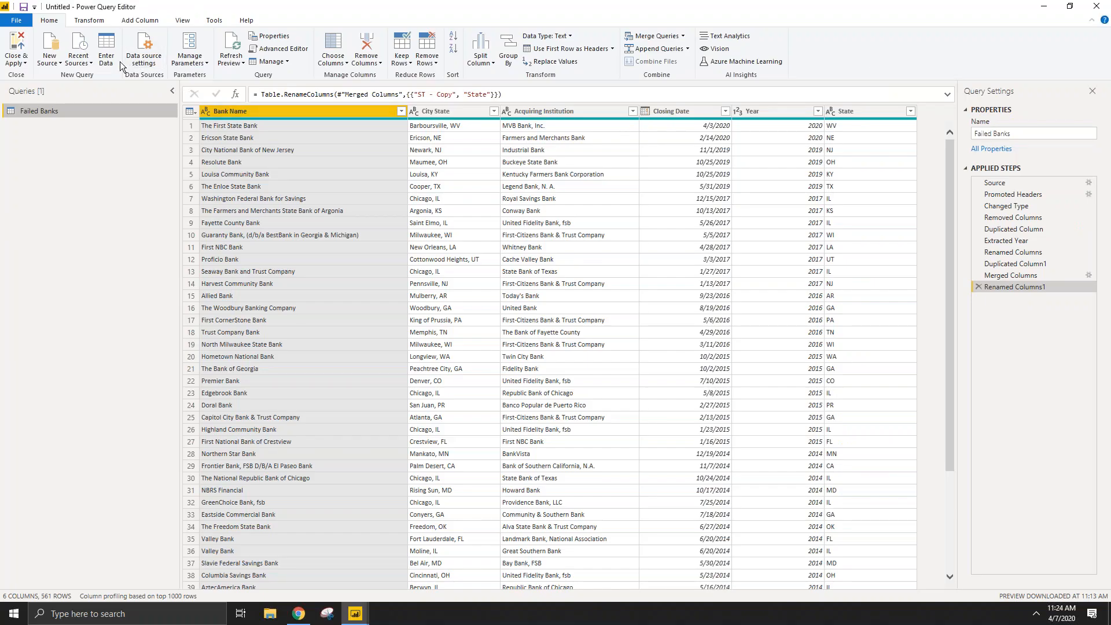
left_click(115, 59)
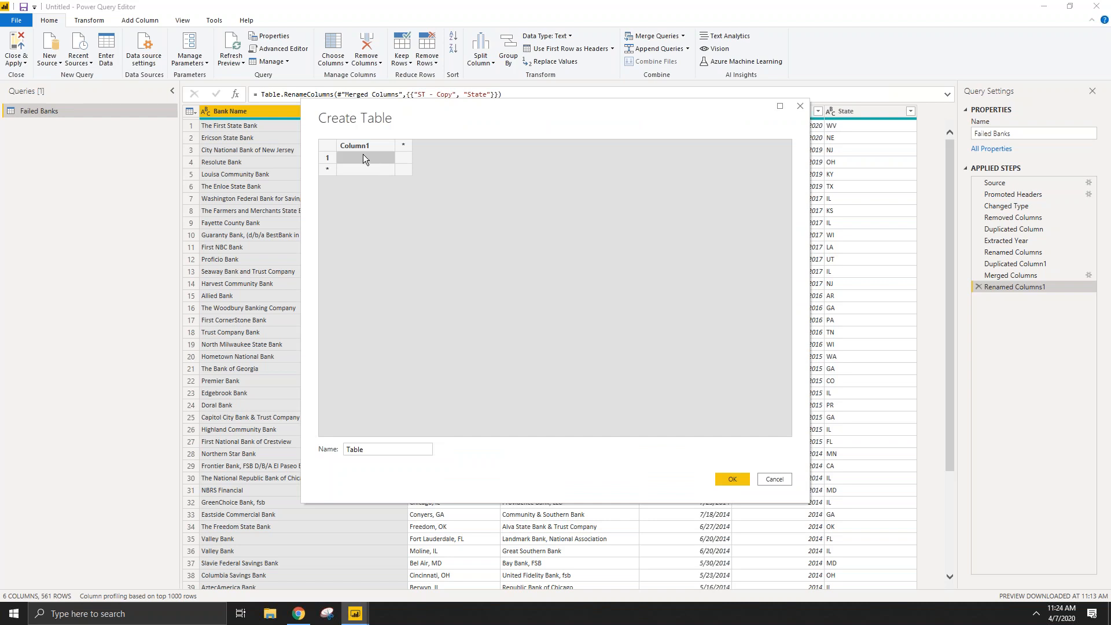
key("Return")
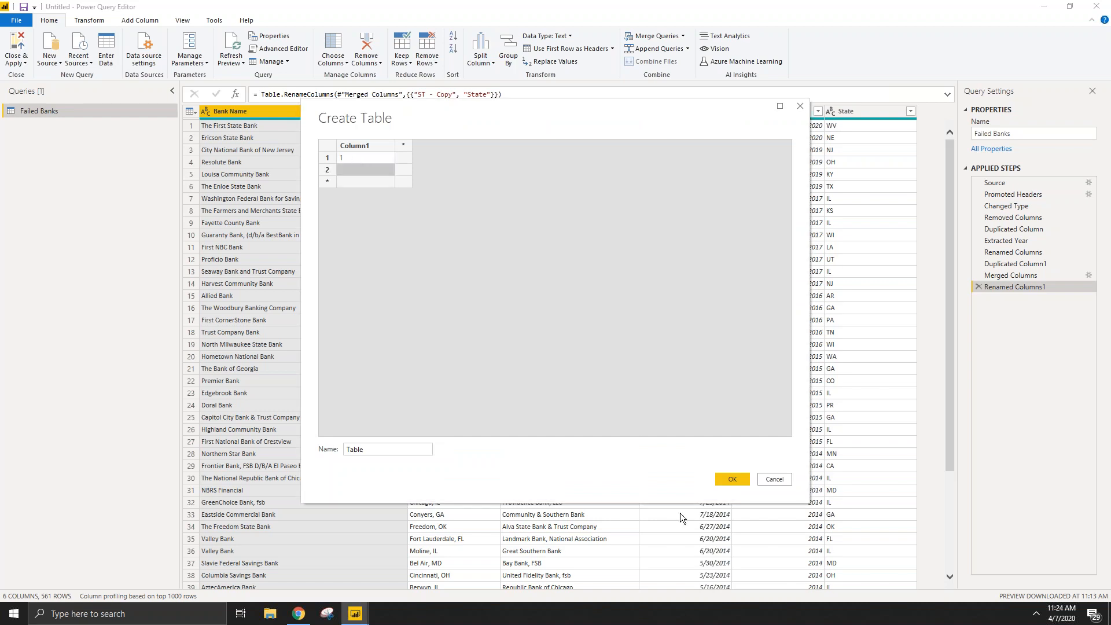
left_click(727, 477)
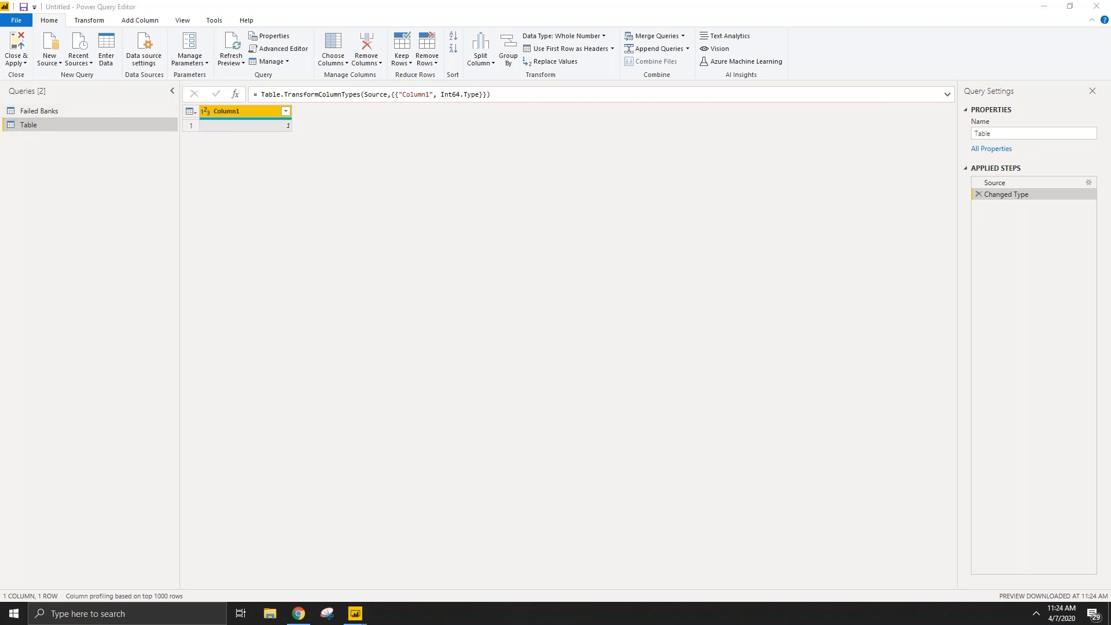
left_click(113, 268)
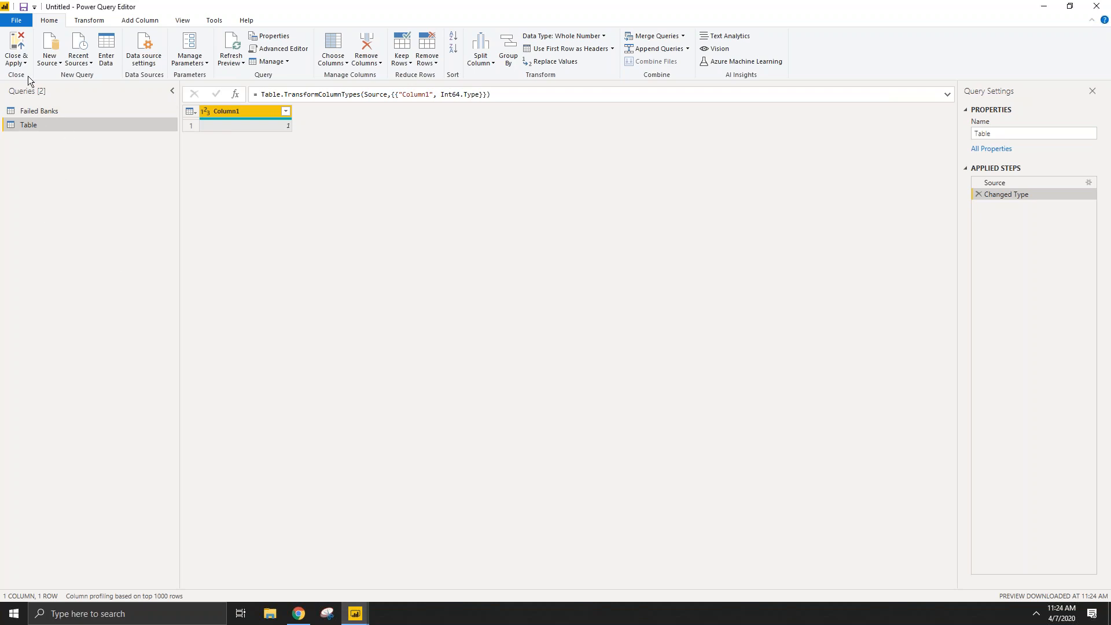
key("ctrl+1")
left_click_drag(83, 185, 174, 278)
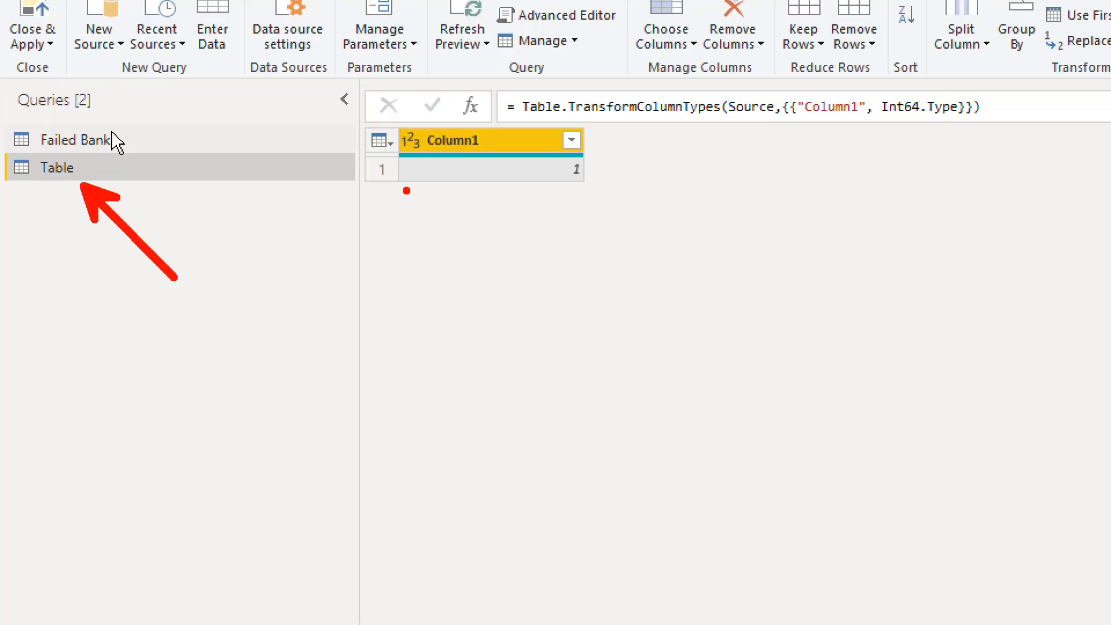
left_click_drag(421, 174, 323, 248)
left_click_drag(594, 169, 769, 171)
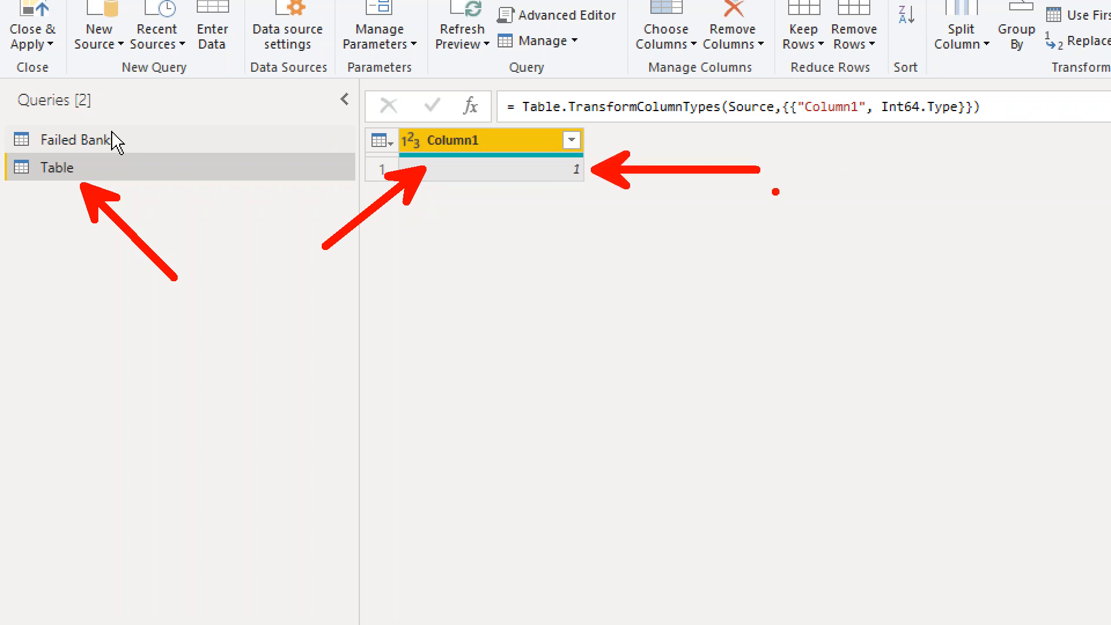
key("Escape")
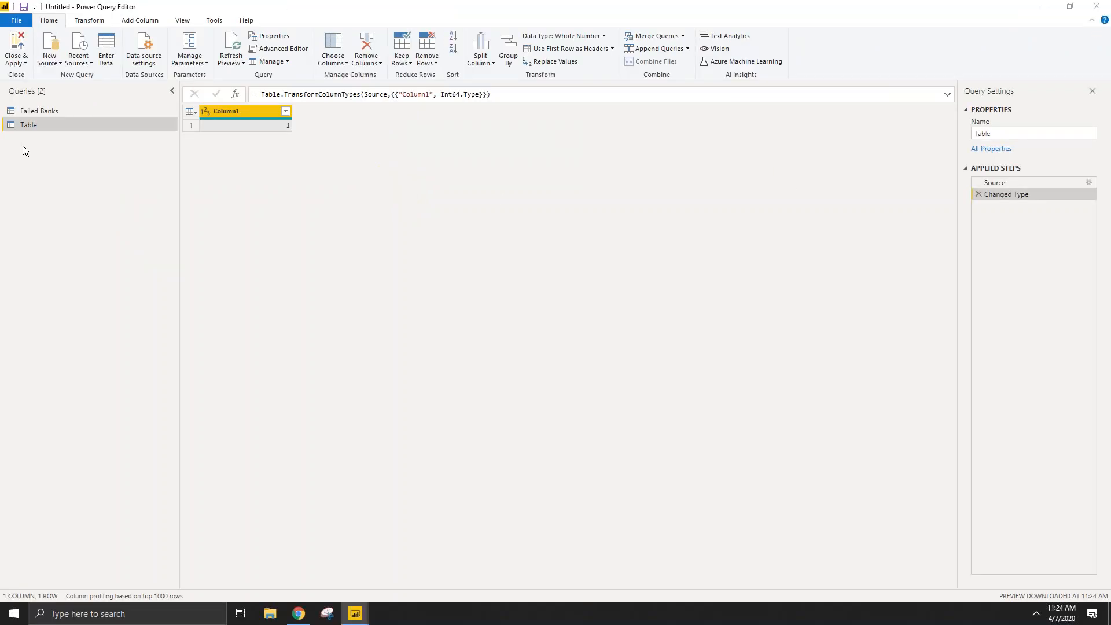
Step: Rename the manually entered query to _Measures and close the query editor with the changes applied
double_click(44, 128)
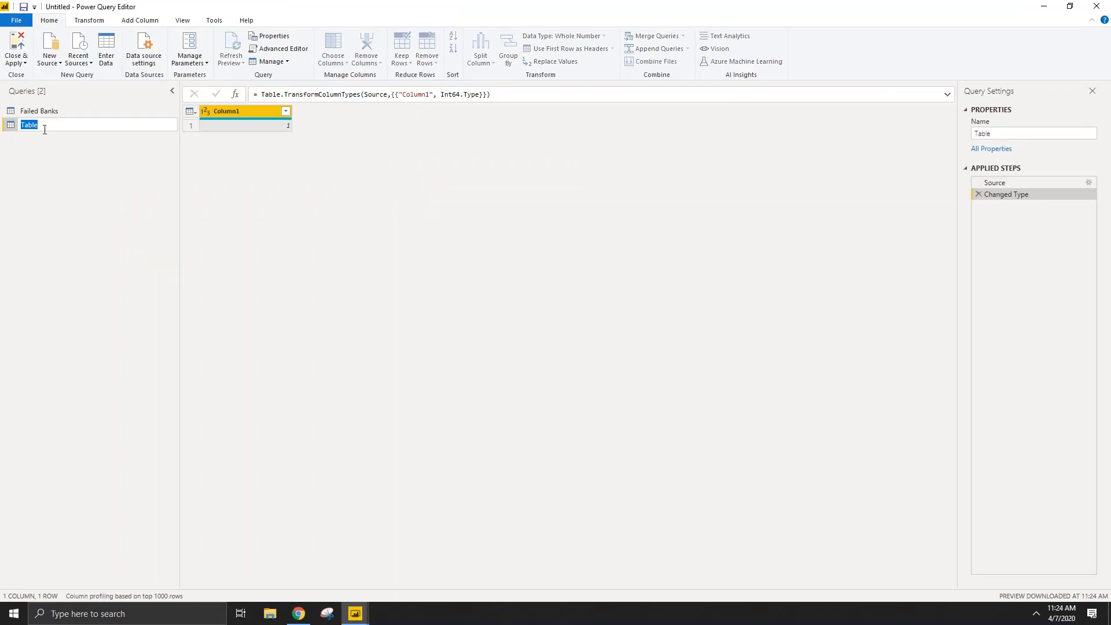
type("_Measures")
key("Return")
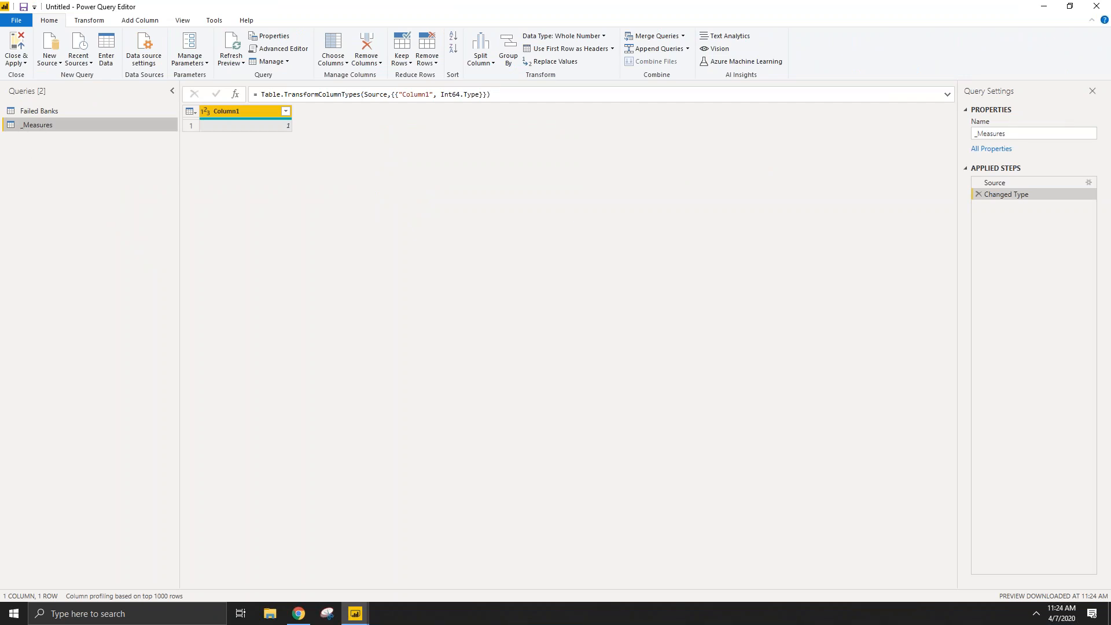
left_click(15, 43)
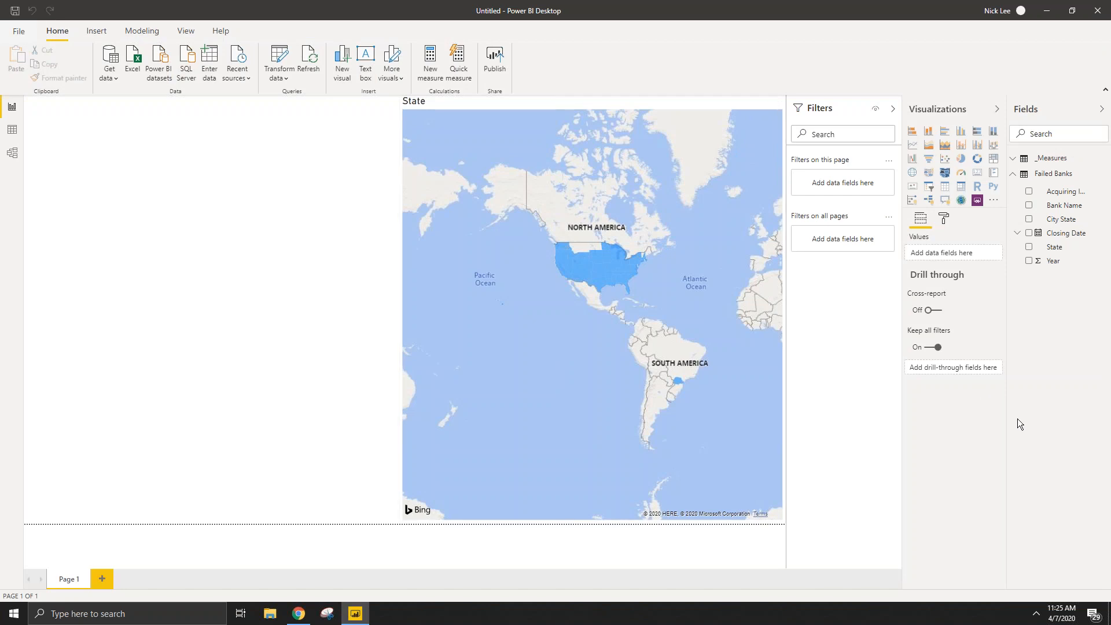
Step: In the model view, move the _Measures table well away from the Failed Banks table, and return to the report view
left_click(14, 158)
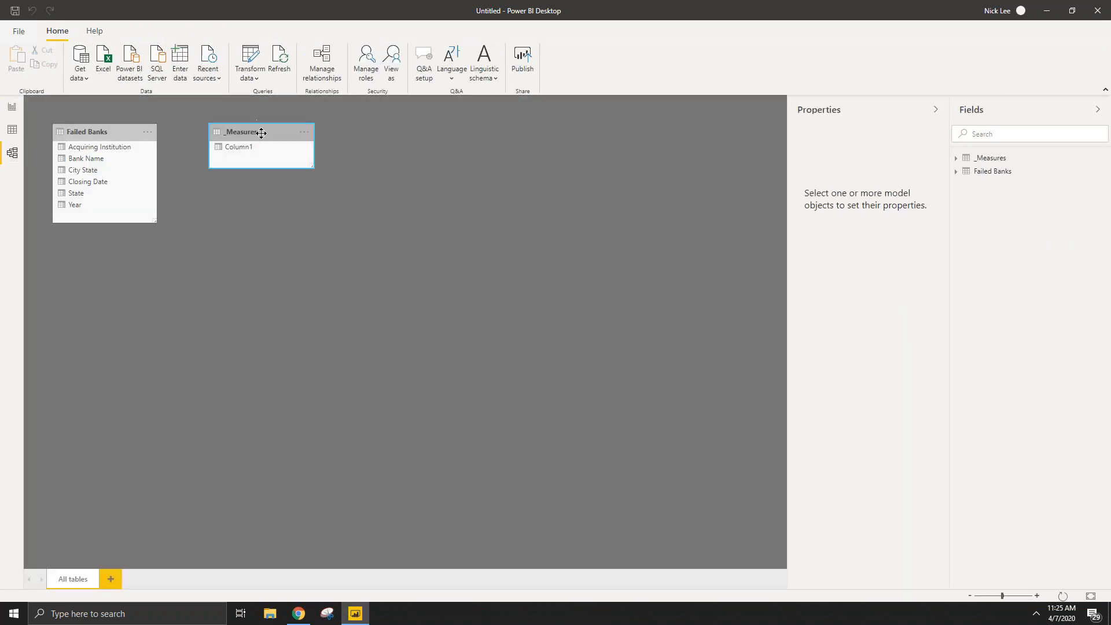
left_click_drag(252, 133, 345, 135)
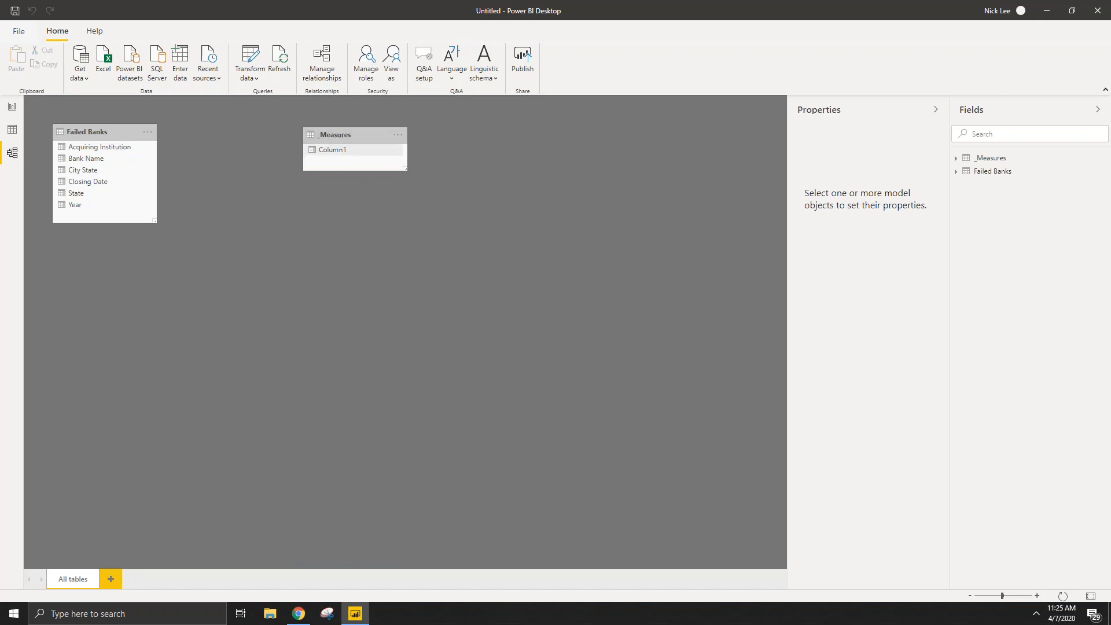
left_click_drag(364, 141, 699, 128)
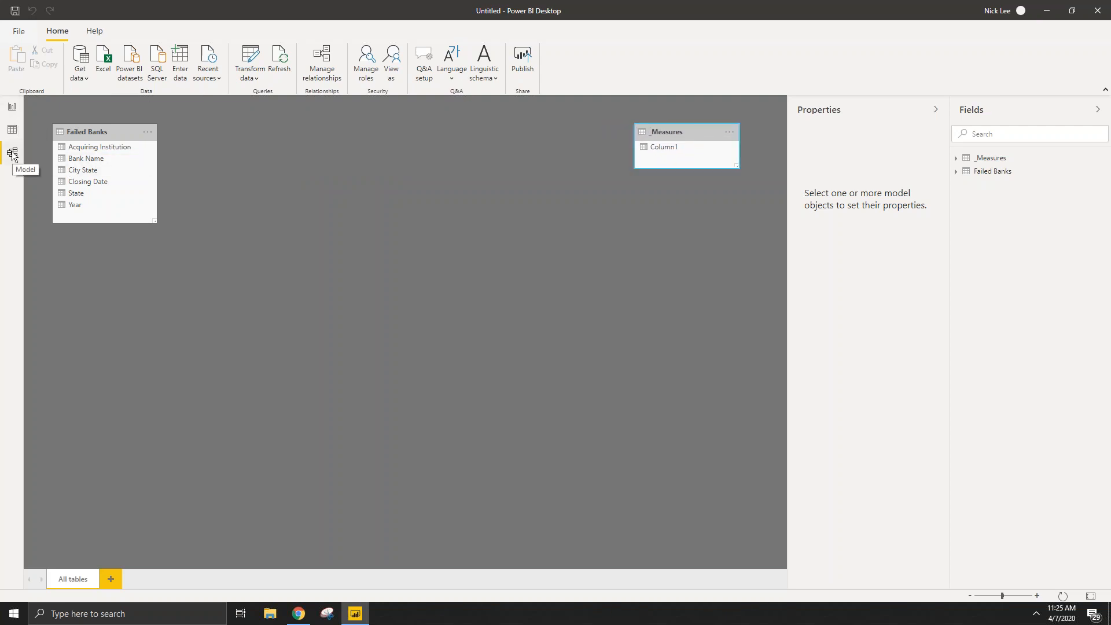
left_click(12, 108)
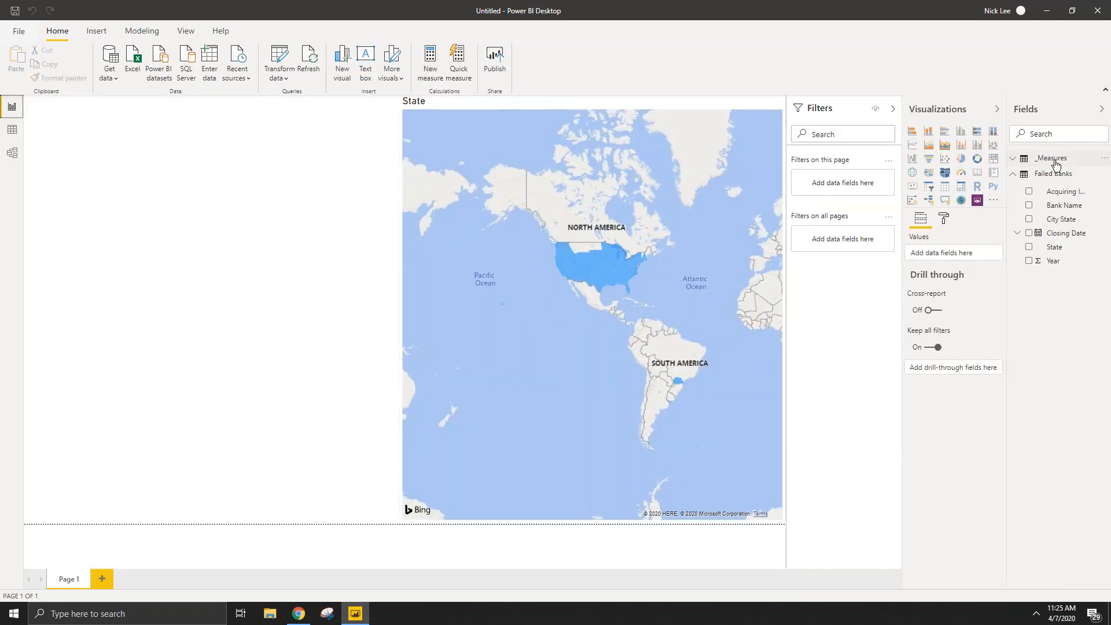
Step: Create a new measure named Count of Banks in the _Measures table, with the formula editor expanded and its text enlarged
left_click(1012, 163)
right_click(1051, 167)
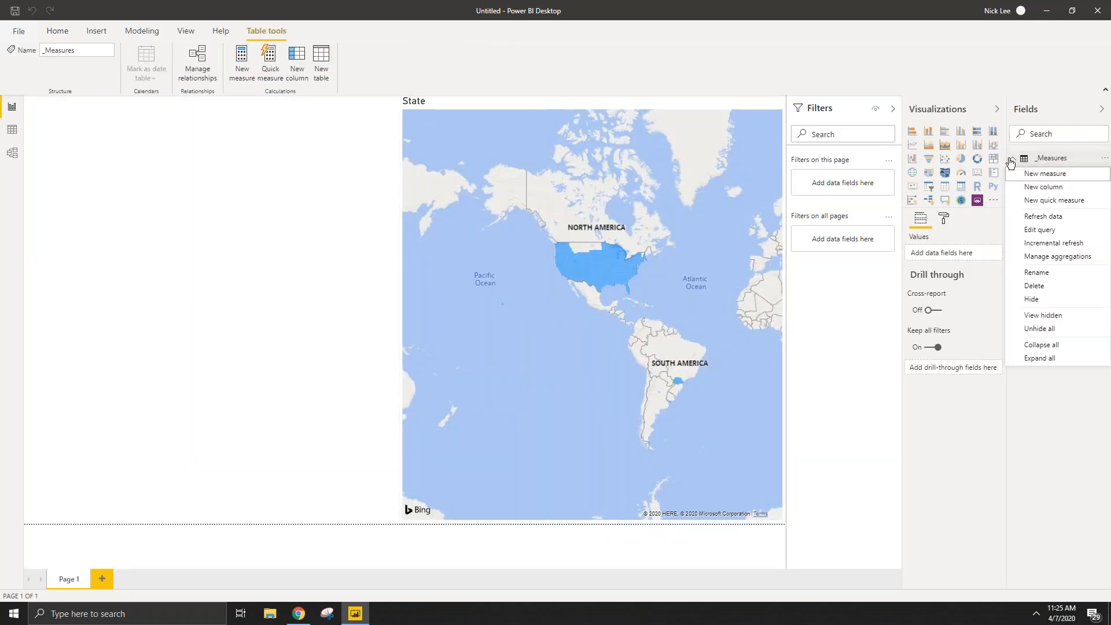
left_click(990, 537)
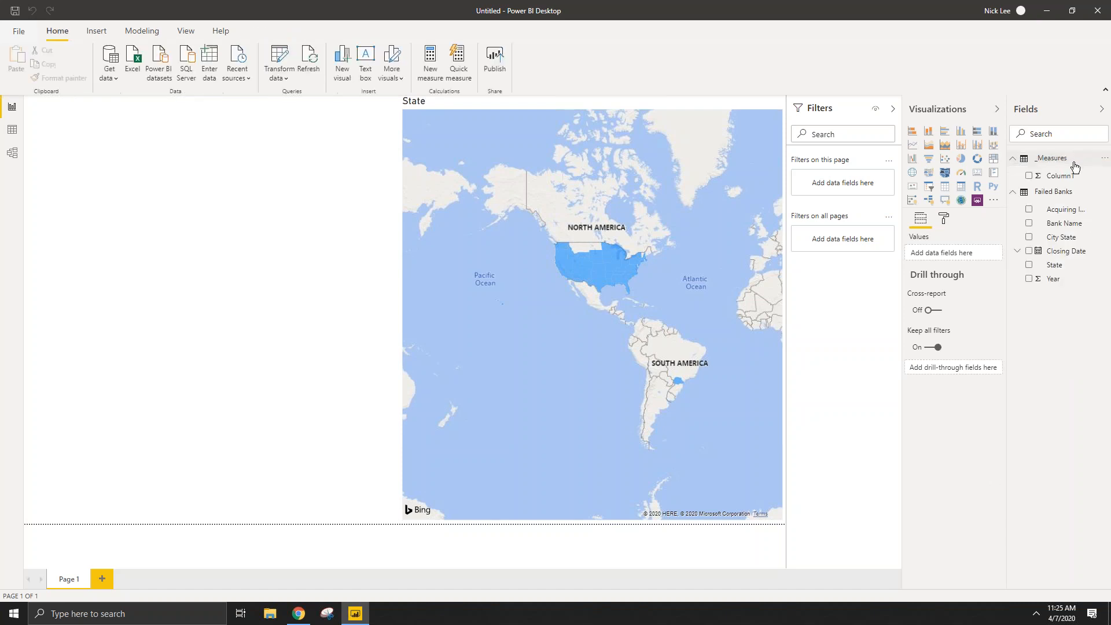
right_click(1052, 158)
left_click(1059, 174)
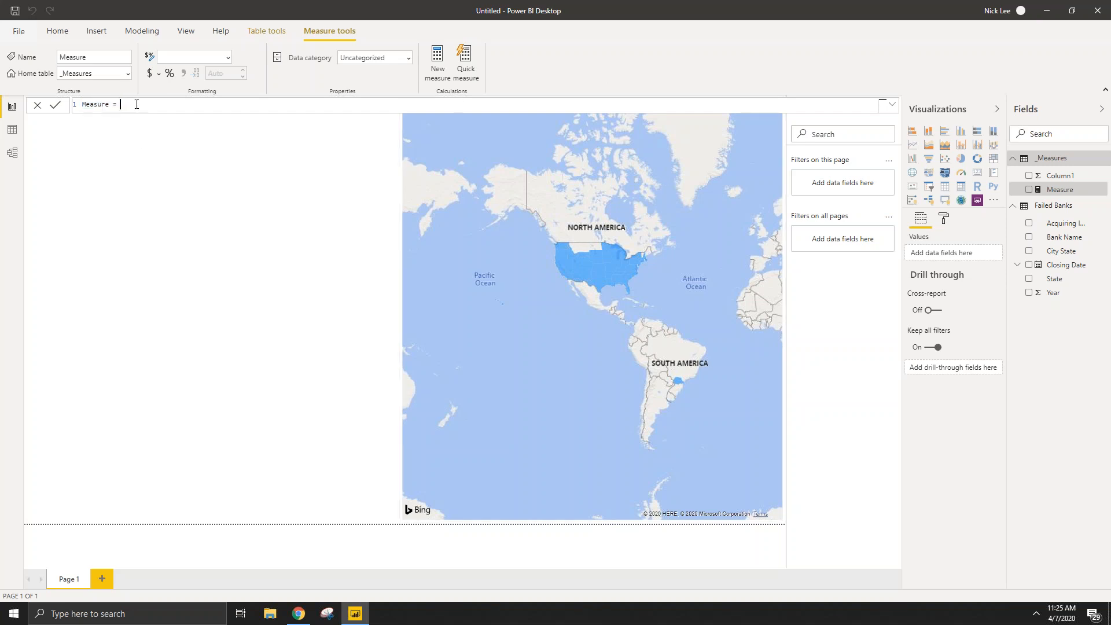
type("Count of Banks")
left_click(891, 105)
scroll(262, 223, "up", 5)
scroll(176, 196, "up", 1)
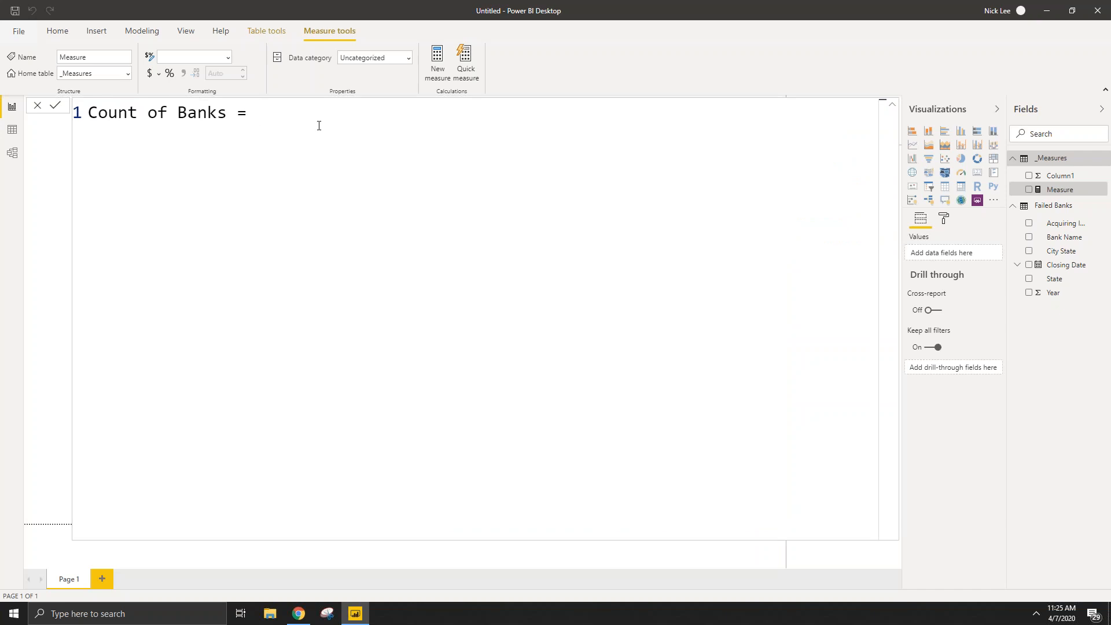
Step: Define the Count of Banks measure as COUNTROWS('Failed Banks') and commit it
type("countr")
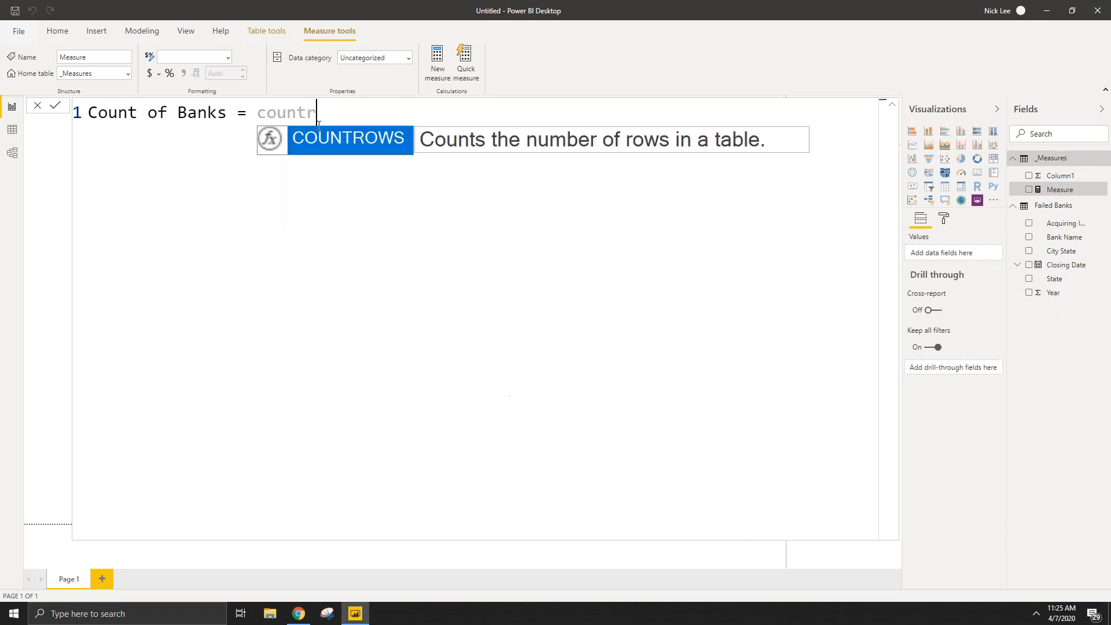
key("Tab")
type("'")
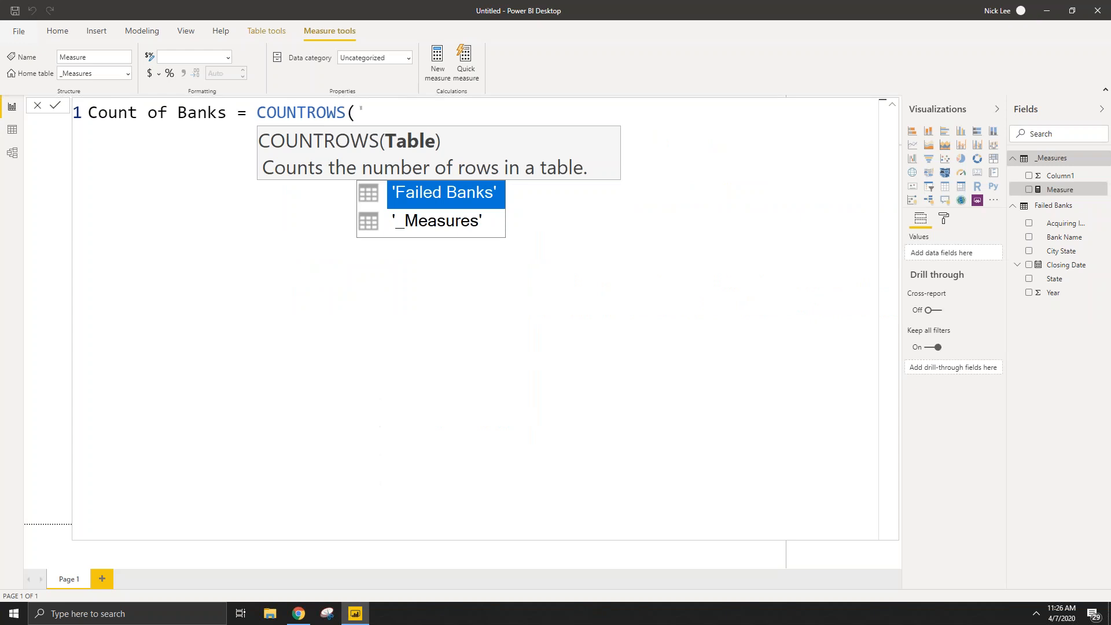
key("Tab")
type(")")
key("Return")
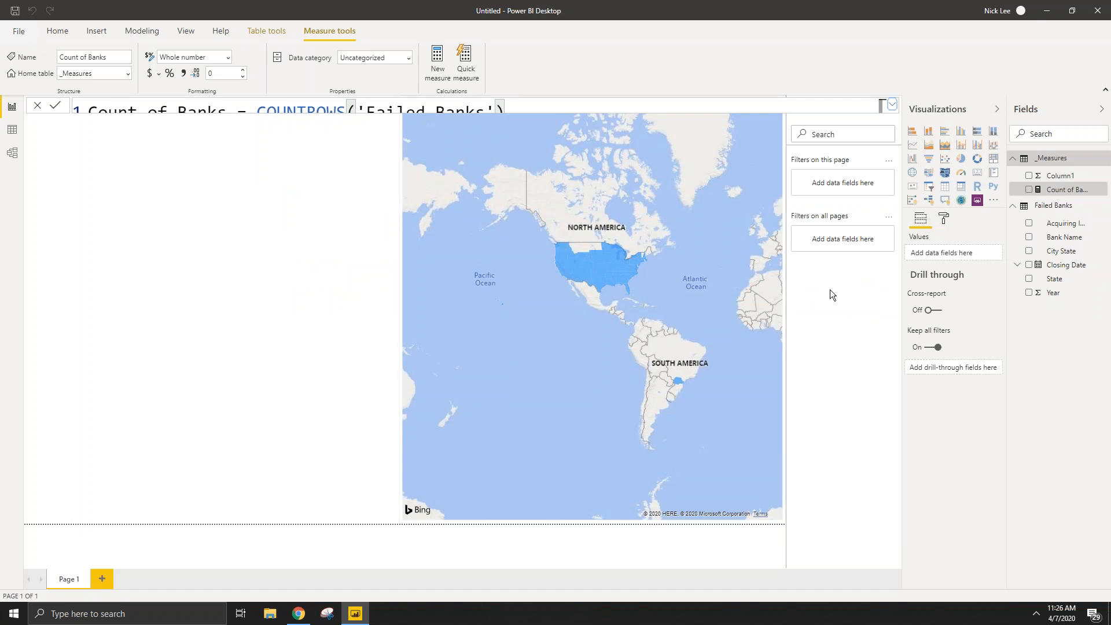
left_click(1053, 357)
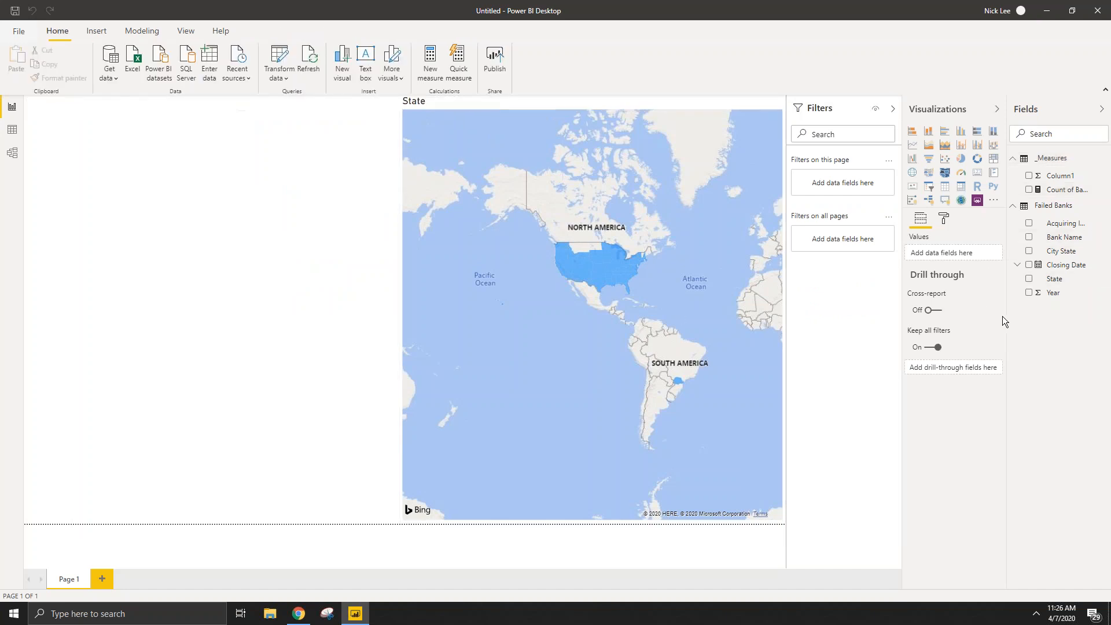
Step: Widen the field list so full names fit, and convert the filled map to a bubble map to inspect its state locations
left_click_drag(1007, 315, 939, 312)
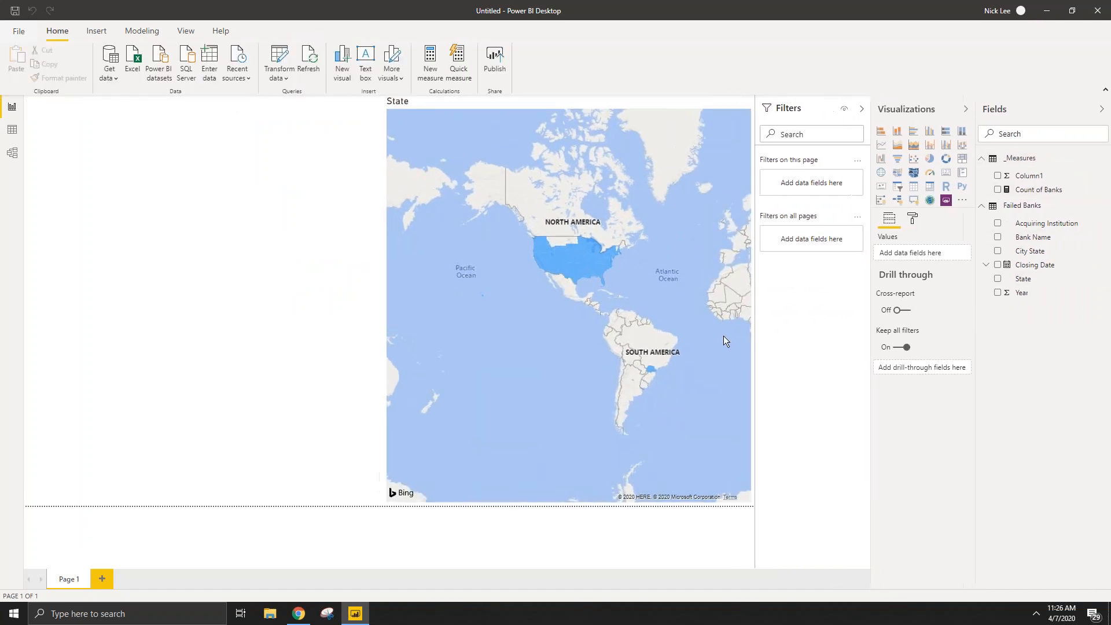
left_click(664, 382)
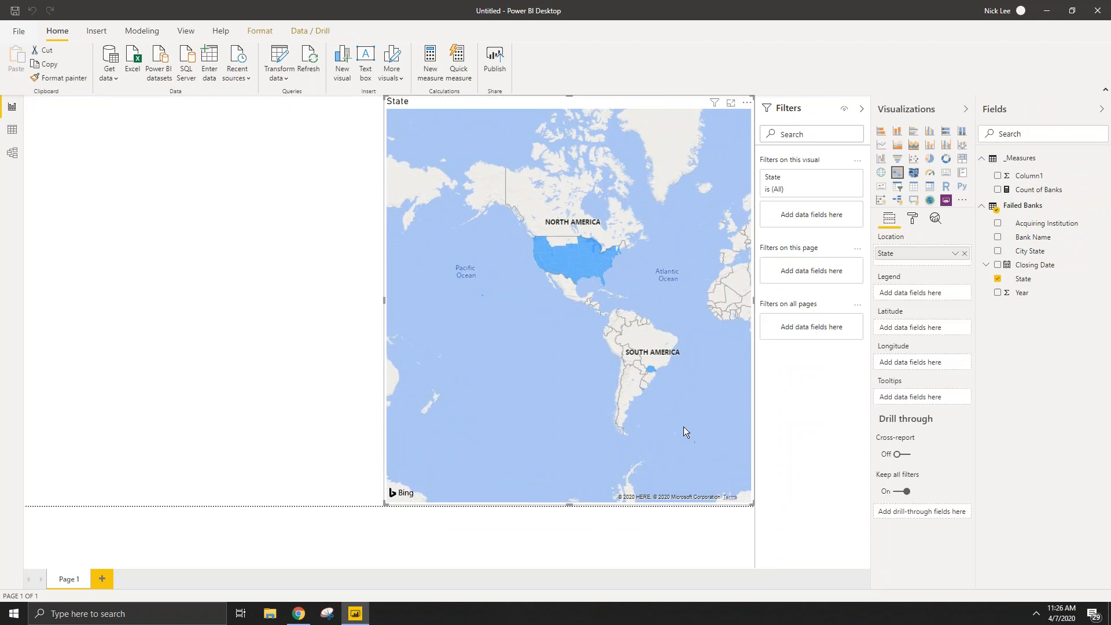
left_click(881, 172)
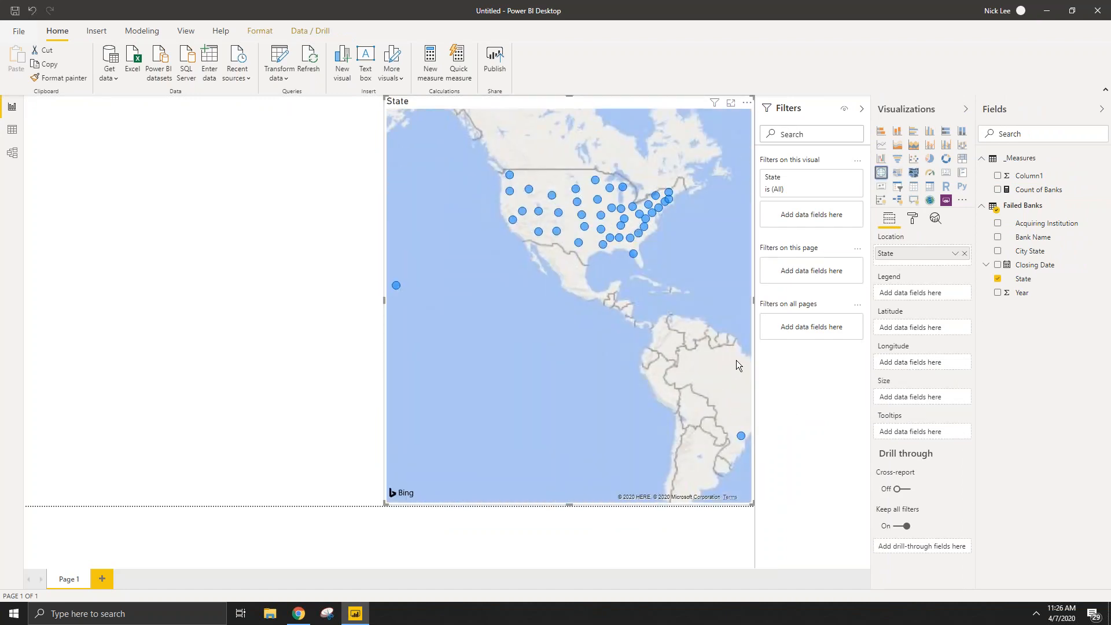
left_click_drag(556, 359, 555, 393)
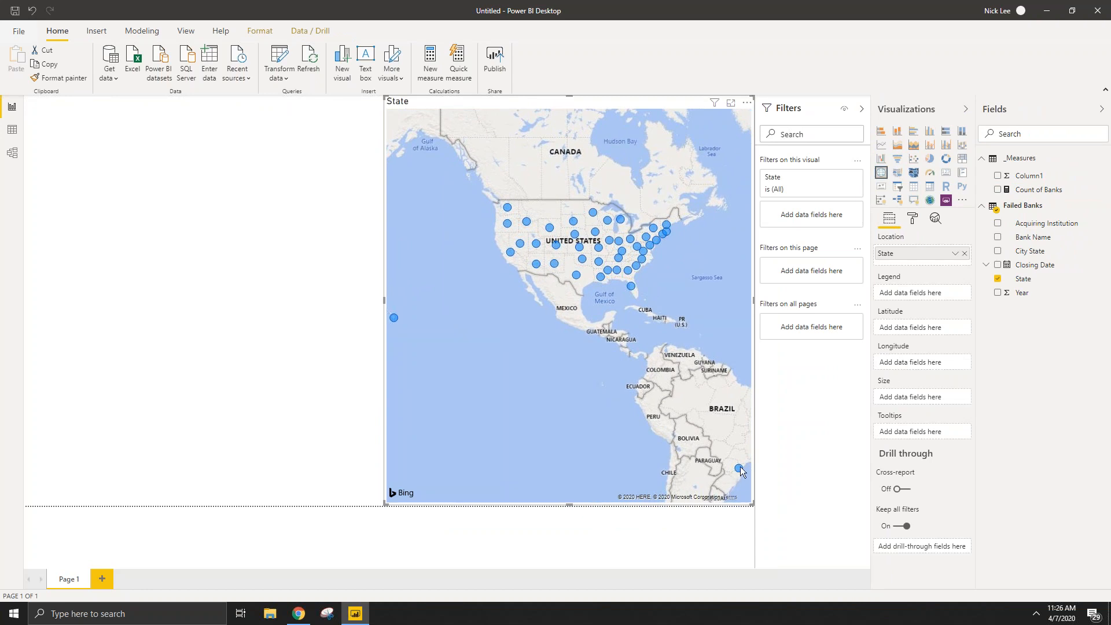
mouse_move(740, 469)
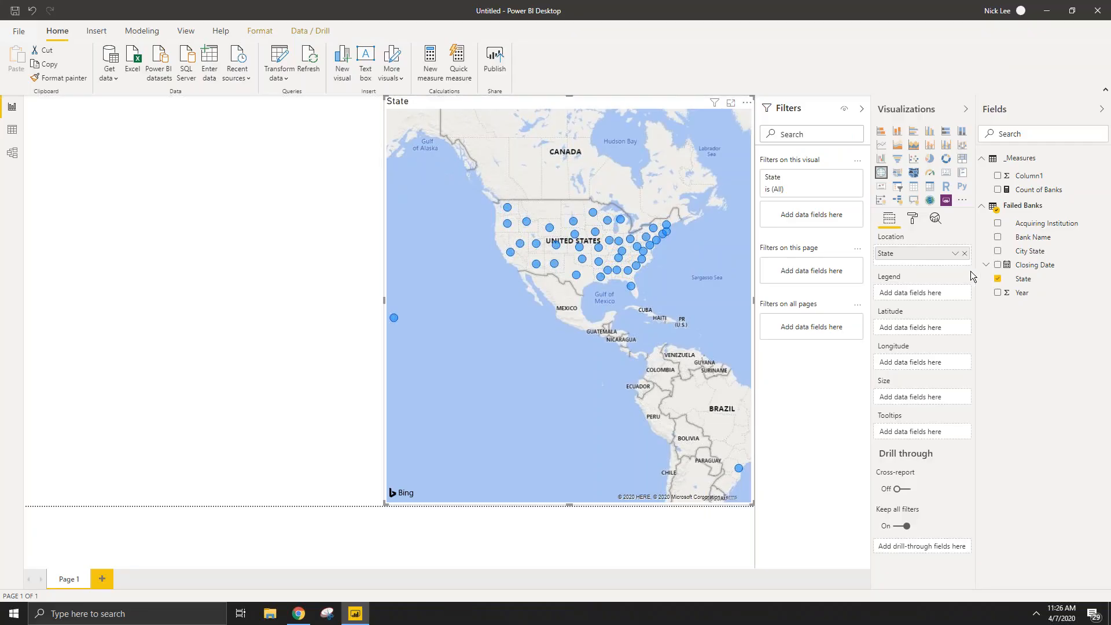
Step: Size the map's bubbles by the Count of Banks measure and look over the bubbles across the United States
left_click_drag(1045, 197, 915, 399)
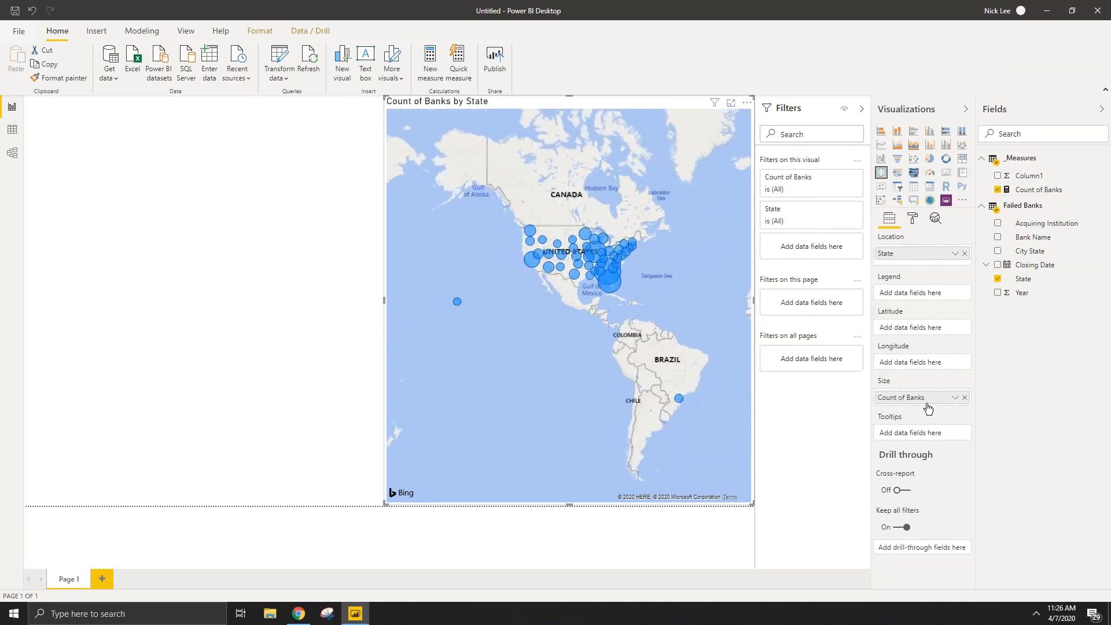
scroll(596, 292, "up", 5)
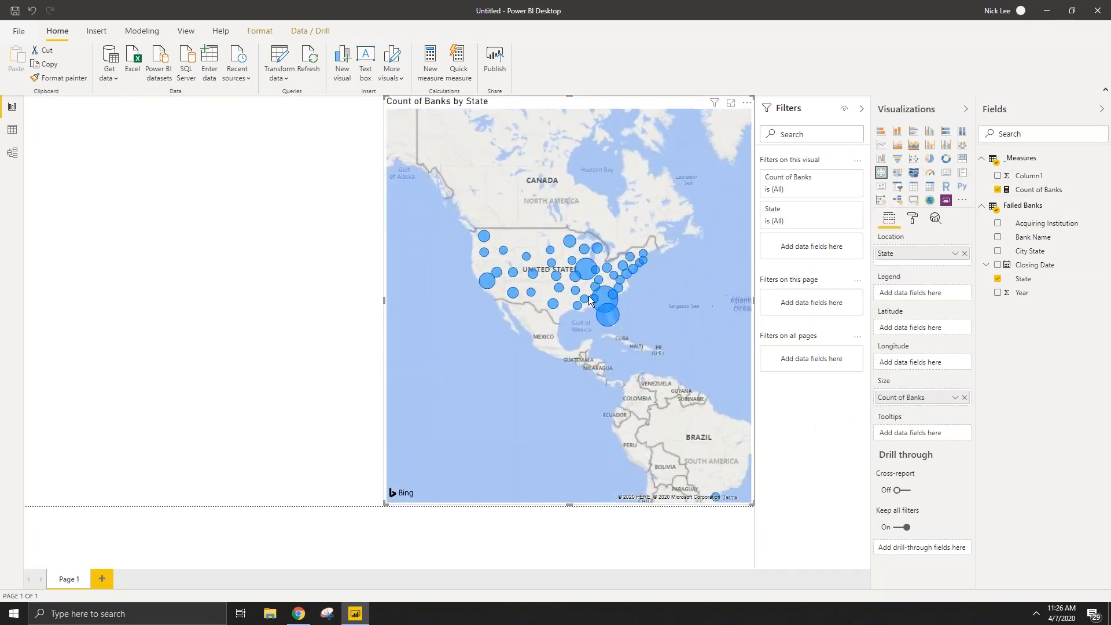
scroll(543, 325, "down", 5)
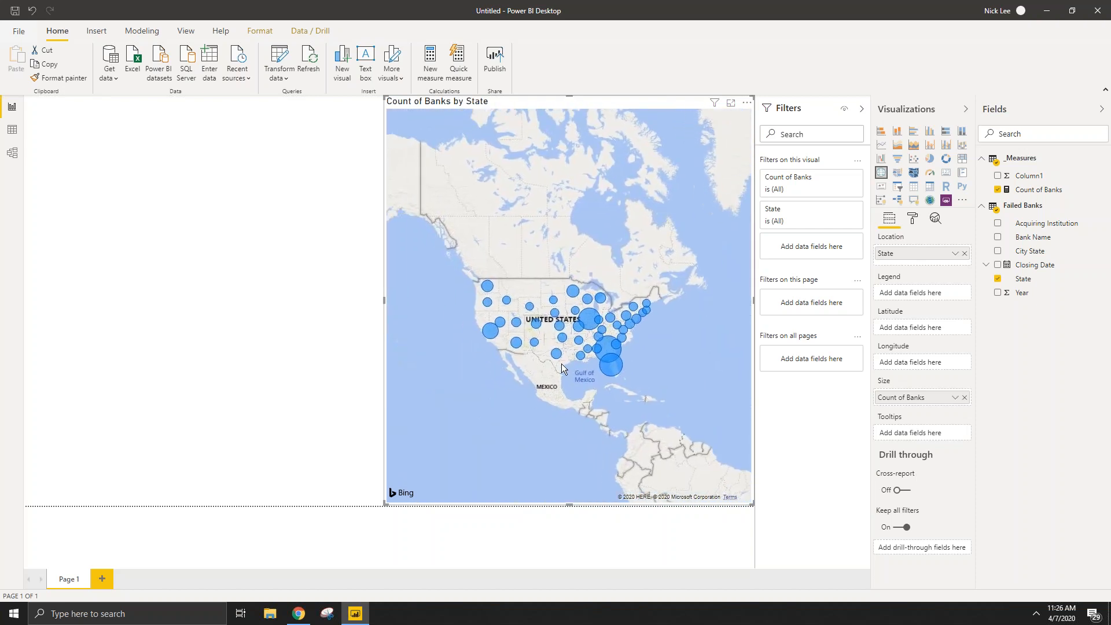
scroll(590, 350, "down", 2)
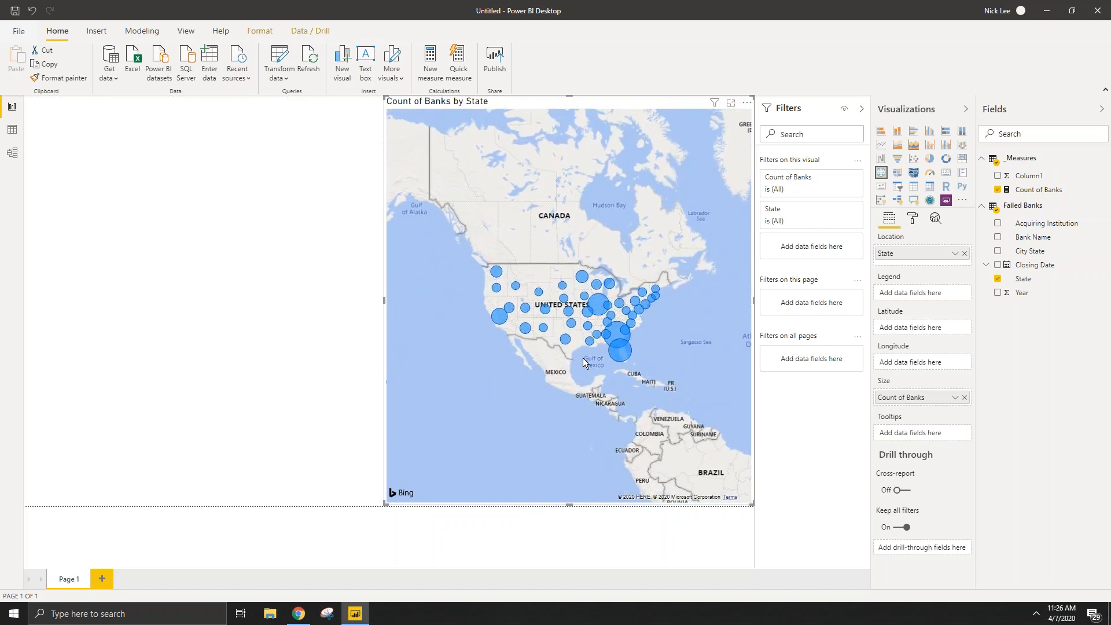
left_click_drag(592, 351, 594, 349)
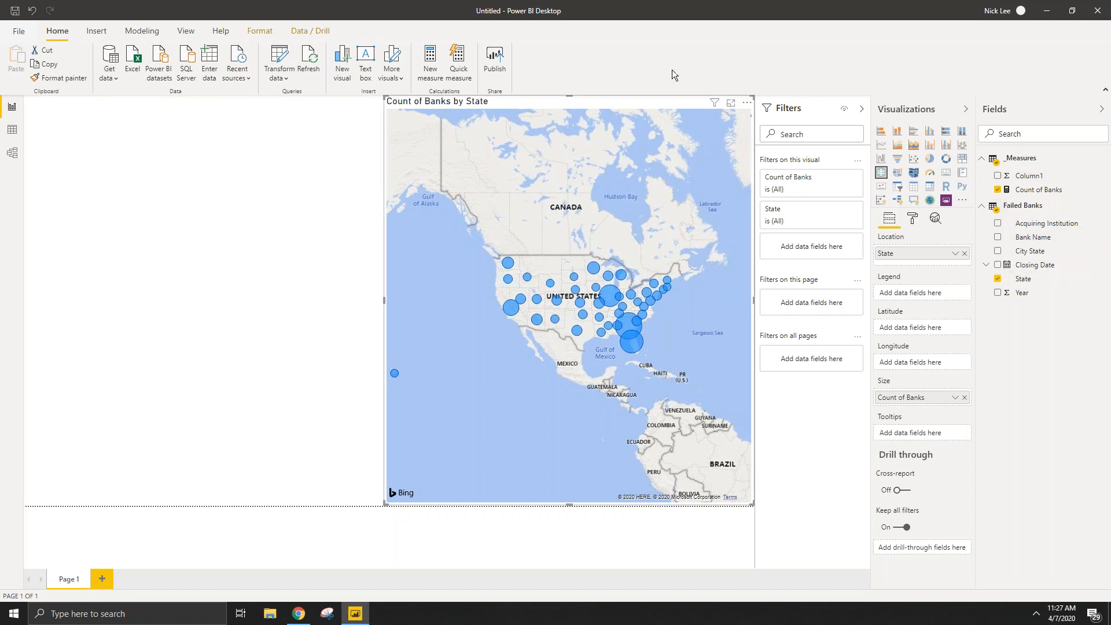
Step: Inspect the _Measures table's data and fields in the data view
left_click(12, 130)
left_click(1044, 159)
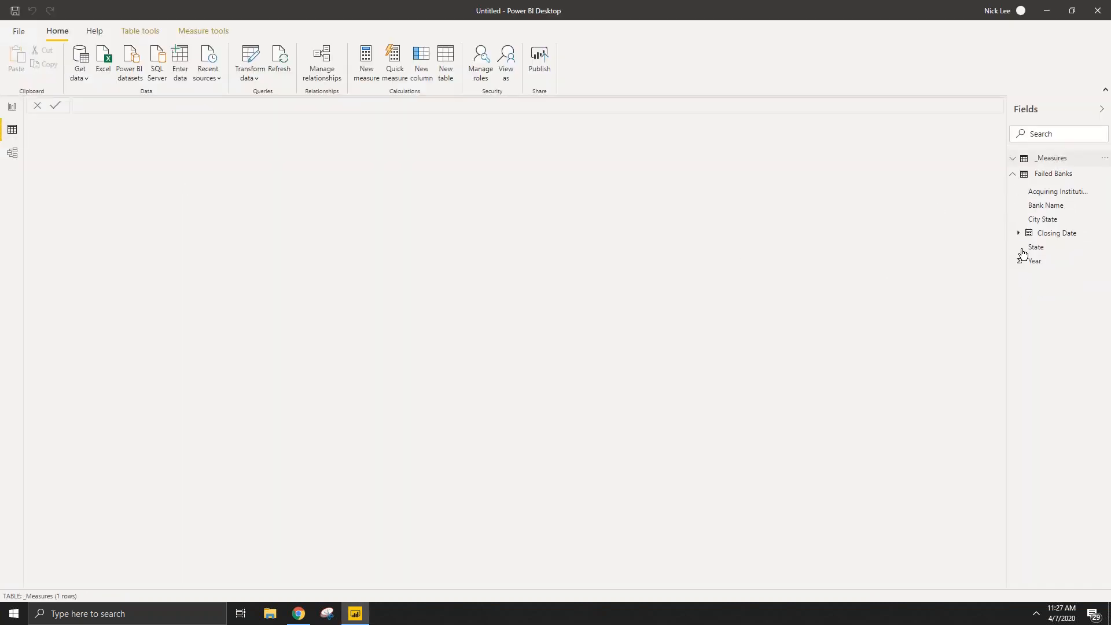
left_click(37, 123)
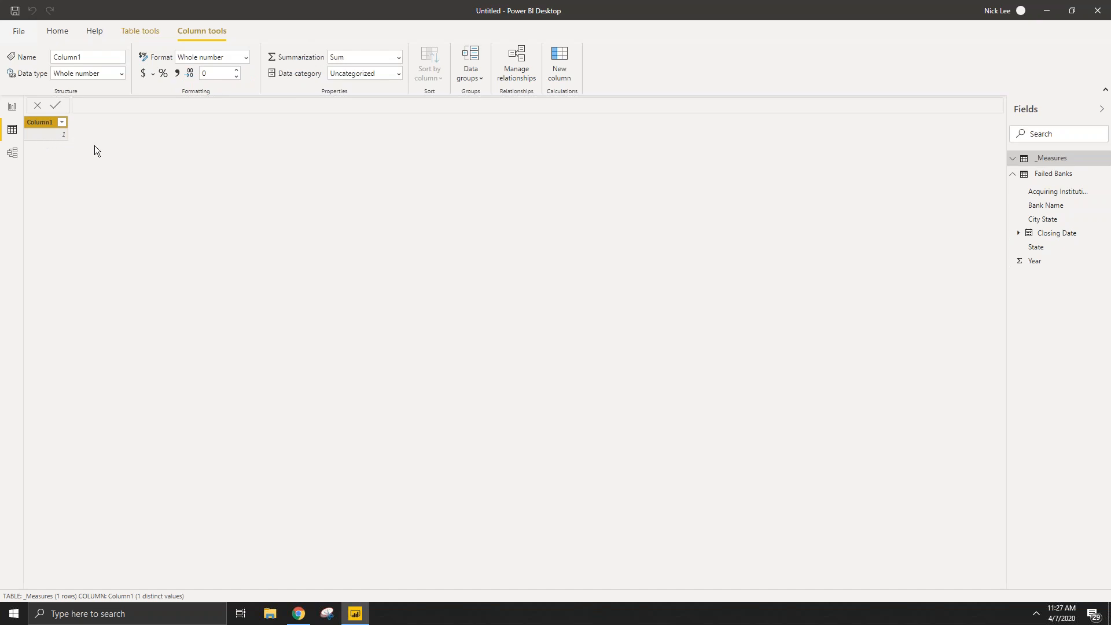
left_click(1012, 158)
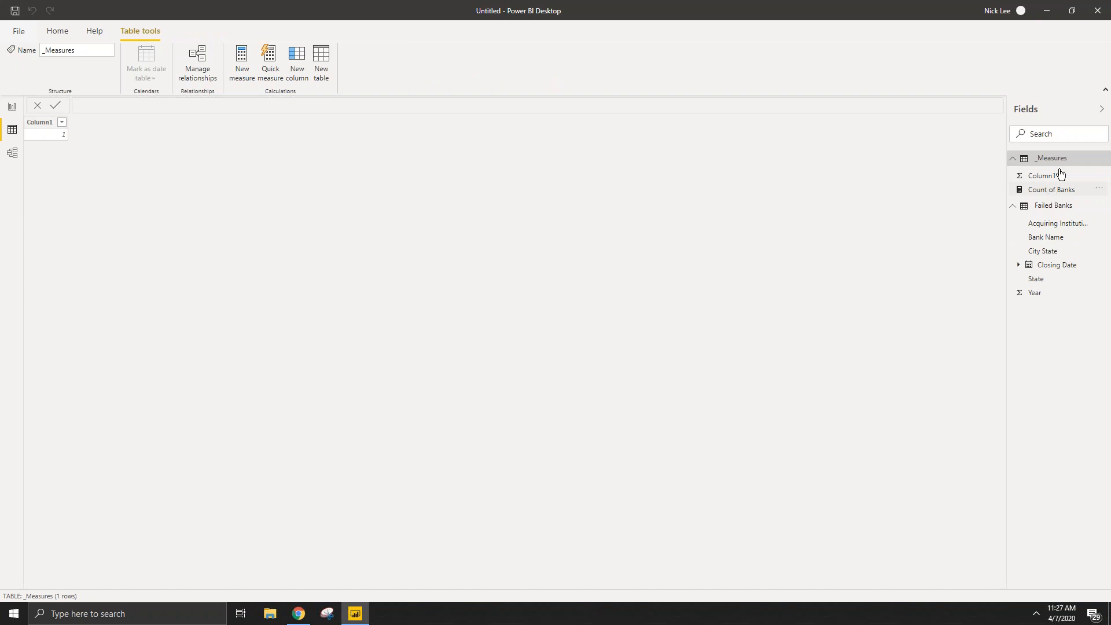
key("ctrl+2")
left_click_drag(999, 161, 712, 160)
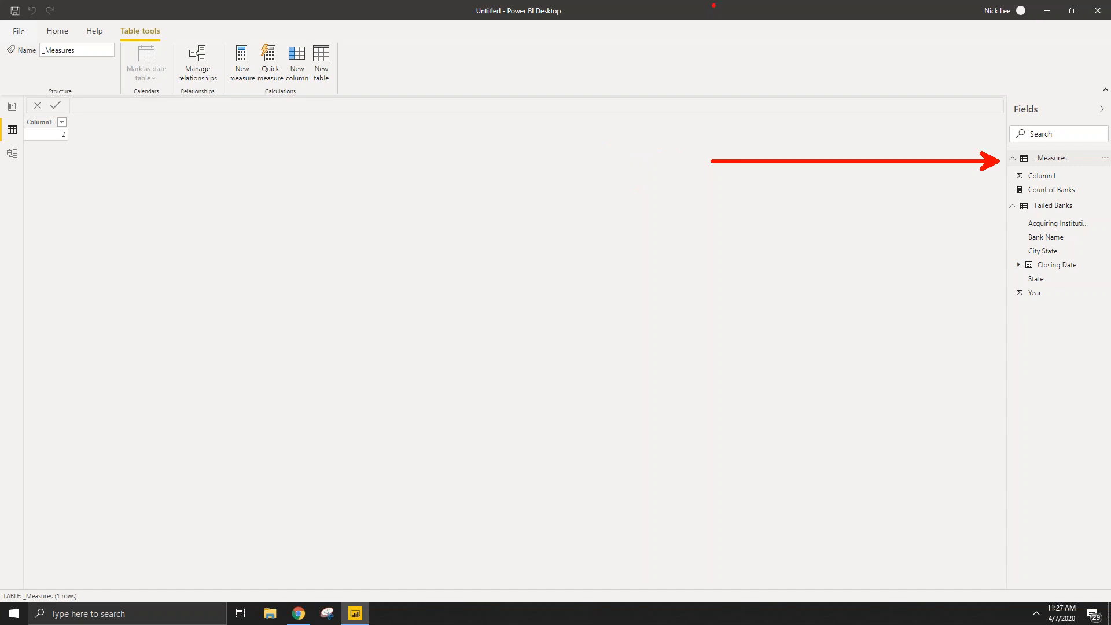
key("Escape")
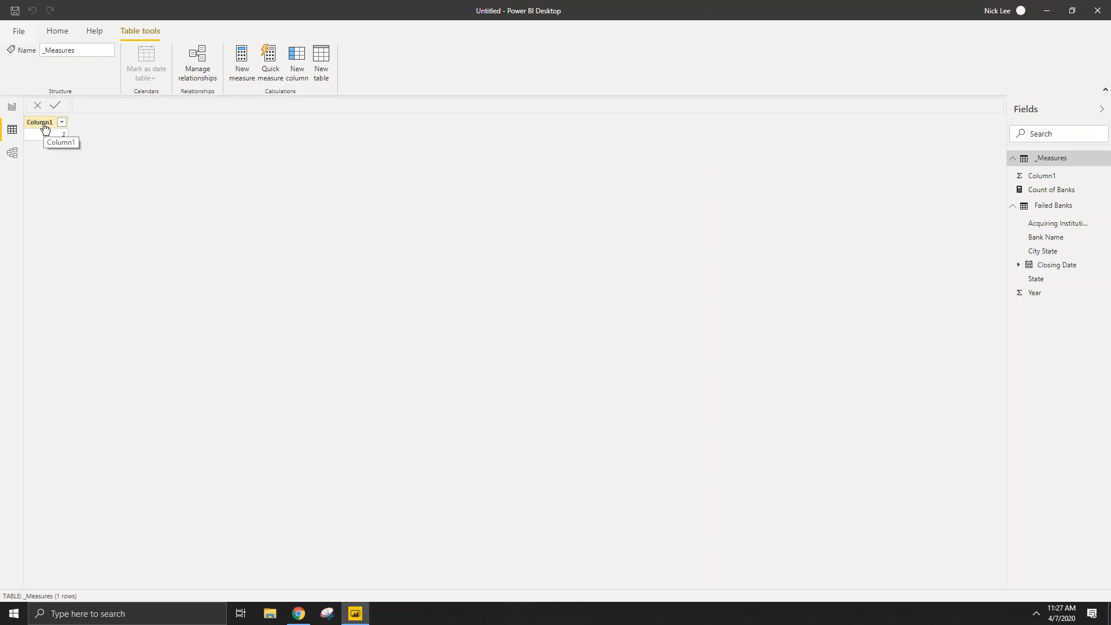
Step: Hide Column1 of the _Measures table in report view and return to the report page
right_click(44, 124)
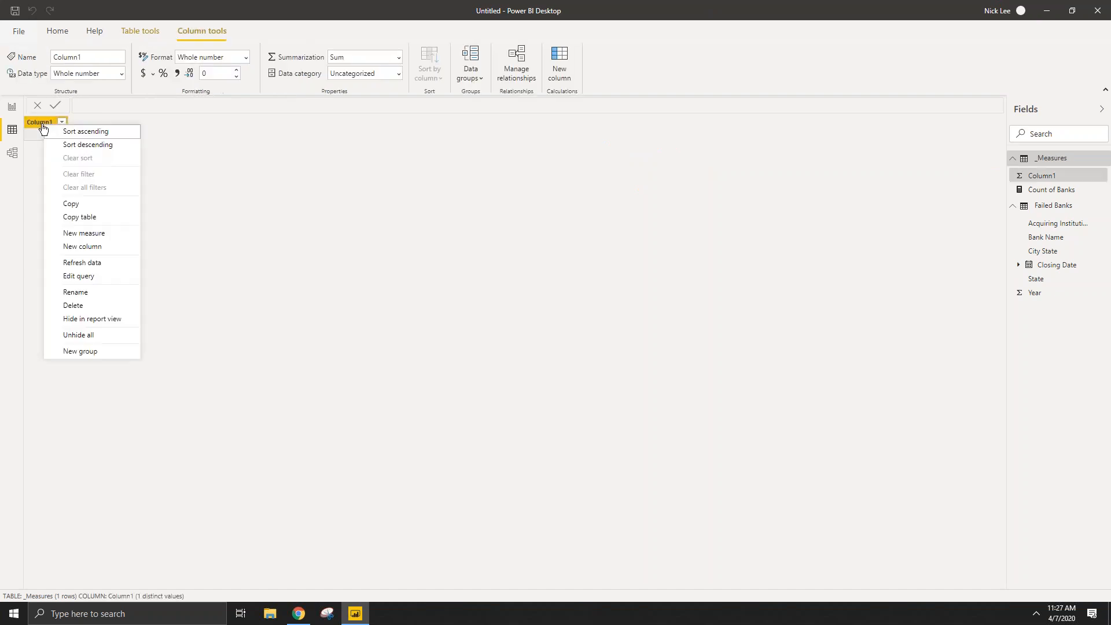
left_click(114, 319)
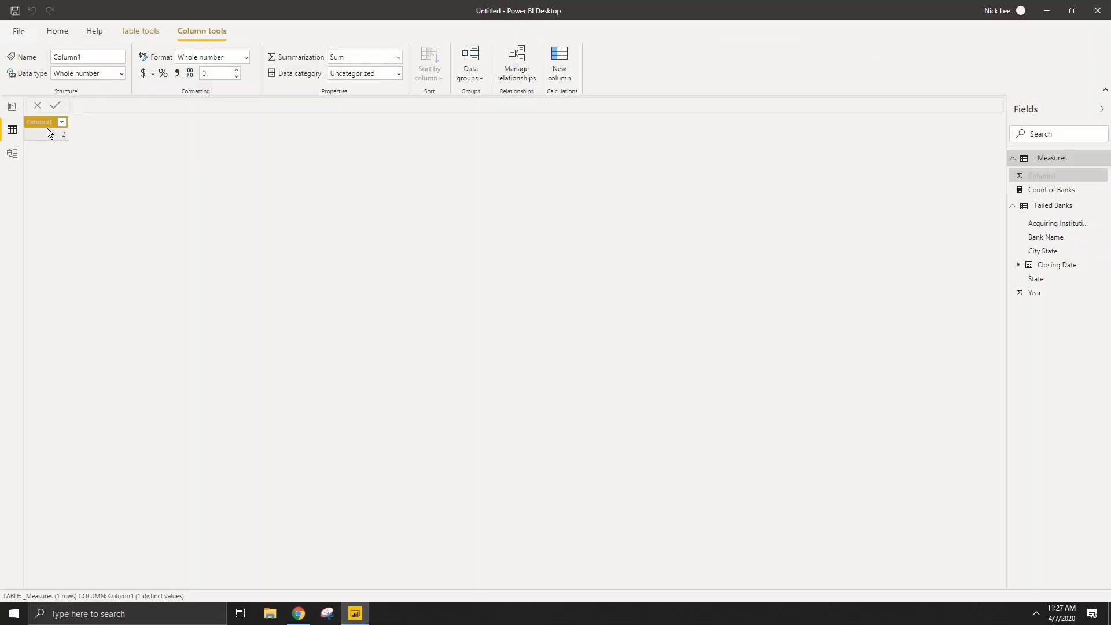
left_click(17, 112)
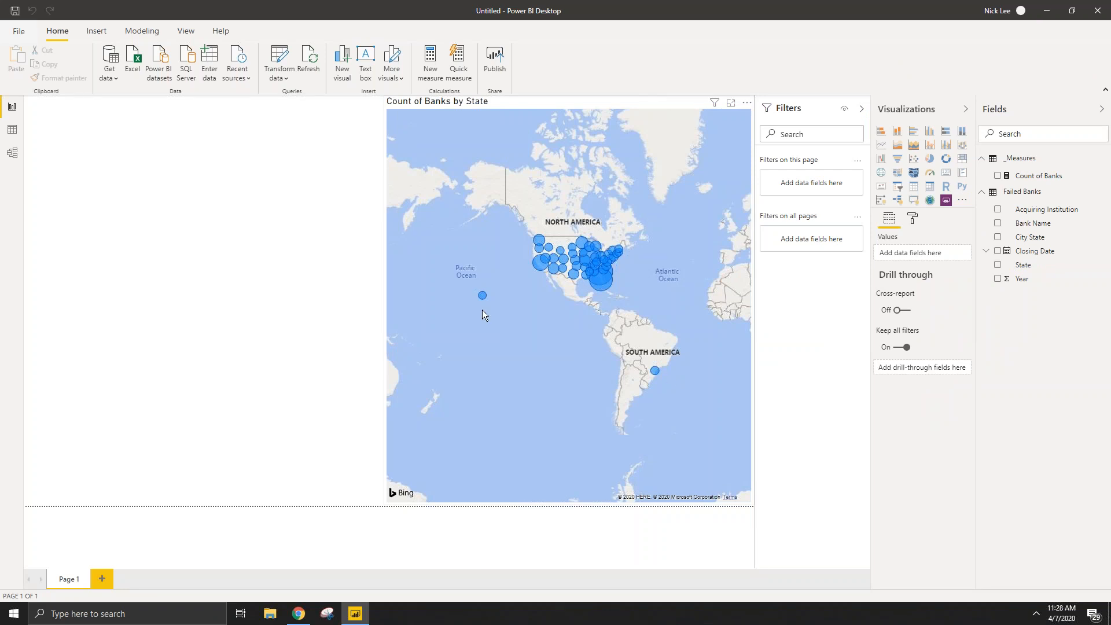
Step: Add a table visual beside the map that lists State with the Count of Banks measure
left_click(913, 186)
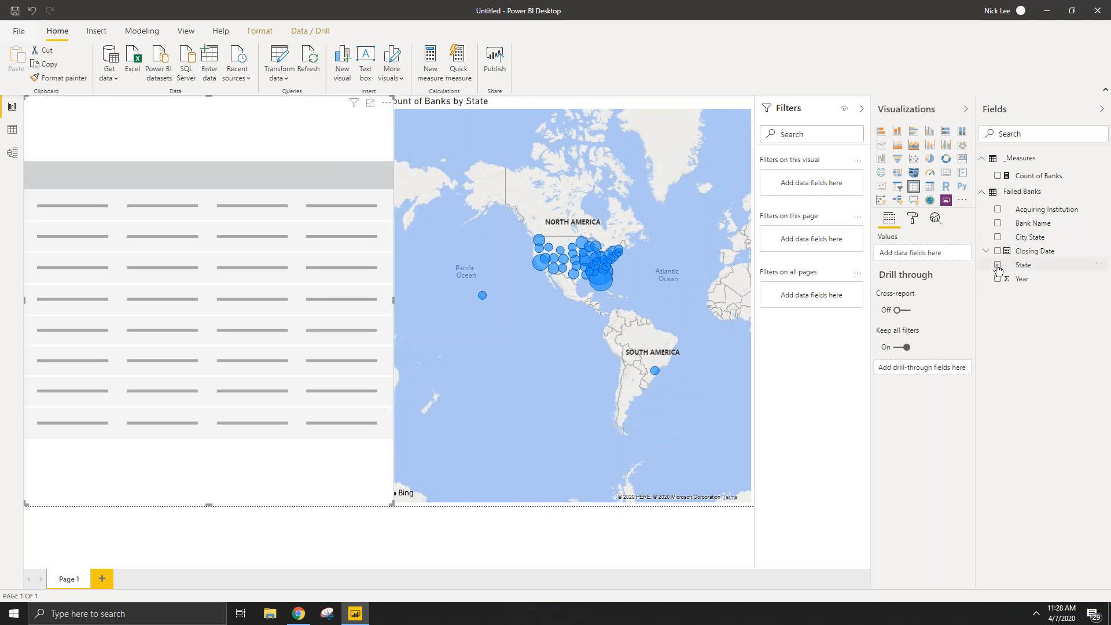
left_click(997, 265)
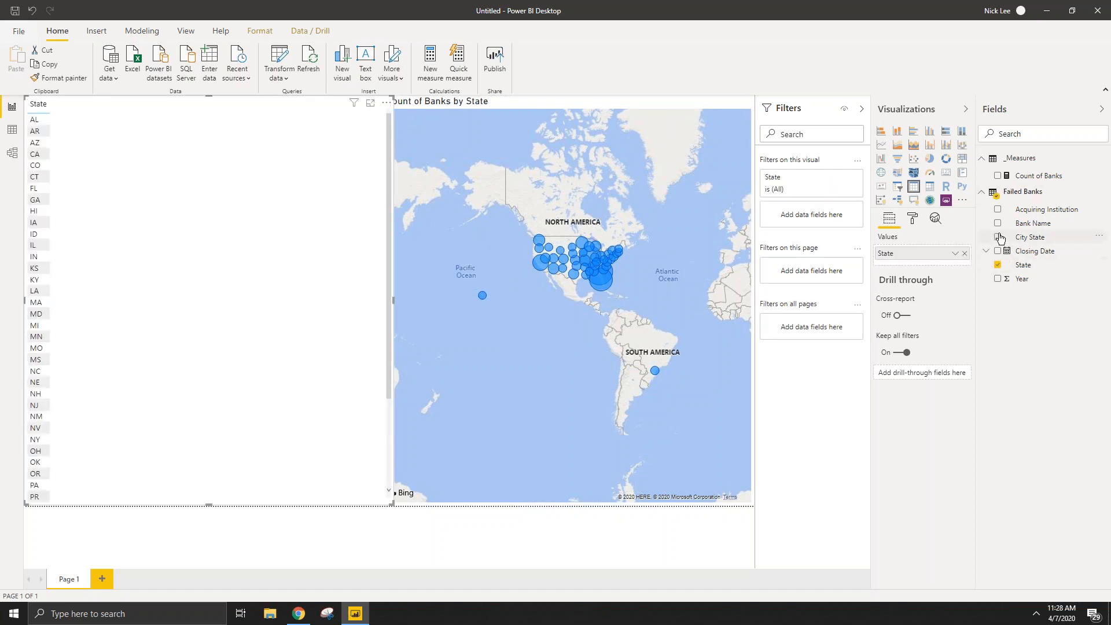
left_click(997, 176)
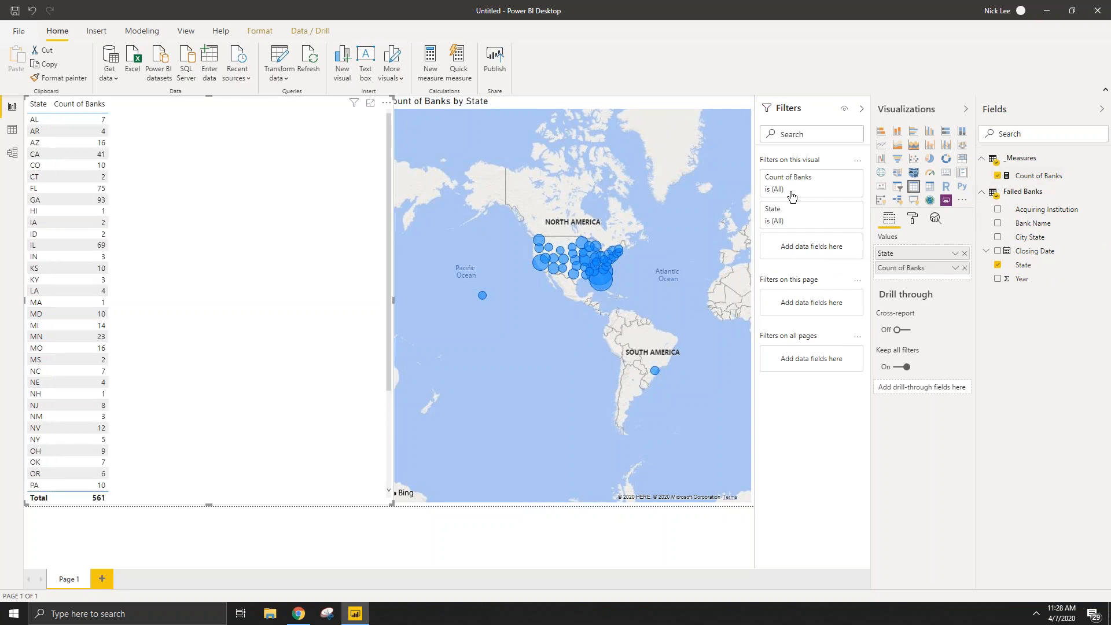
Step: Set the table's grid text size to 18 pt, sort it by Count of Banks in descending order, and compare it with the map
left_click(913, 218)
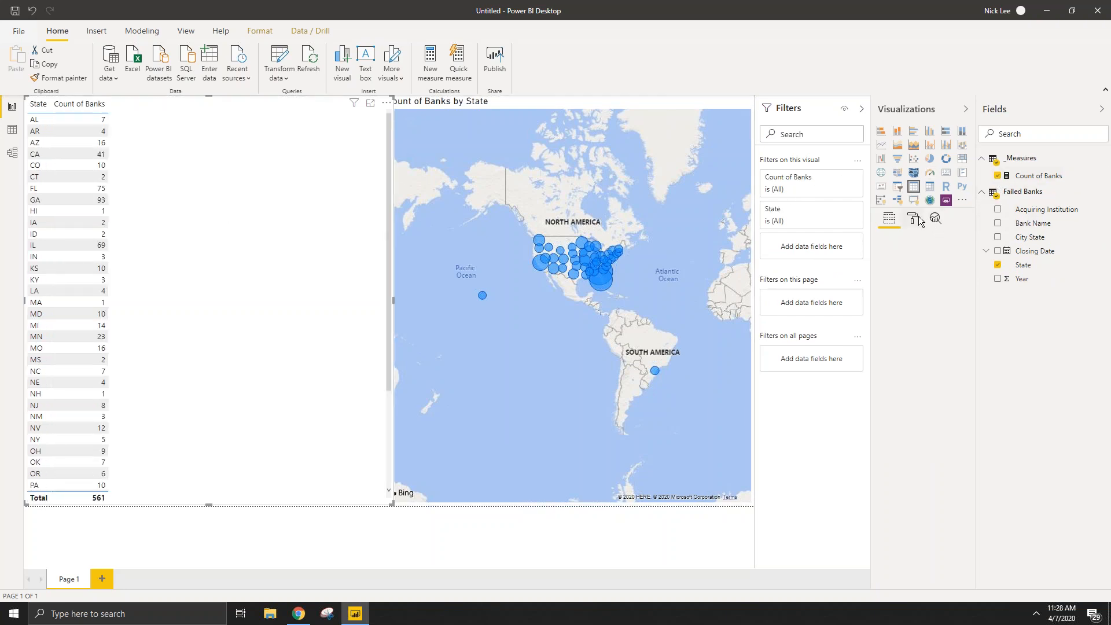
left_click(903, 301)
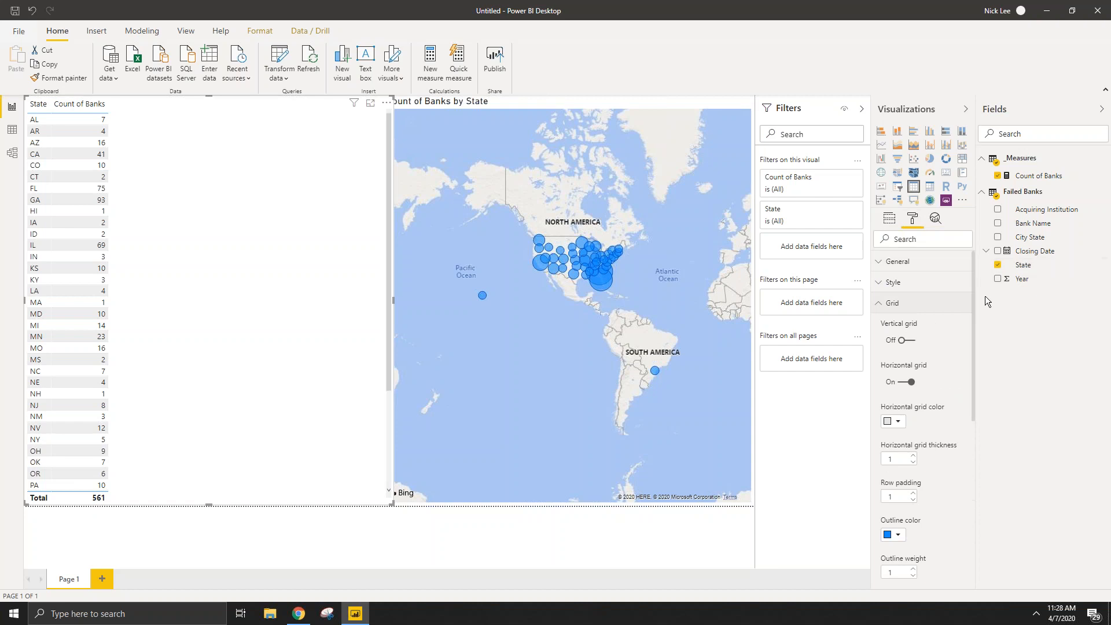
scroll(916, 392, "down", 5)
left_click(890, 379)
type("18")
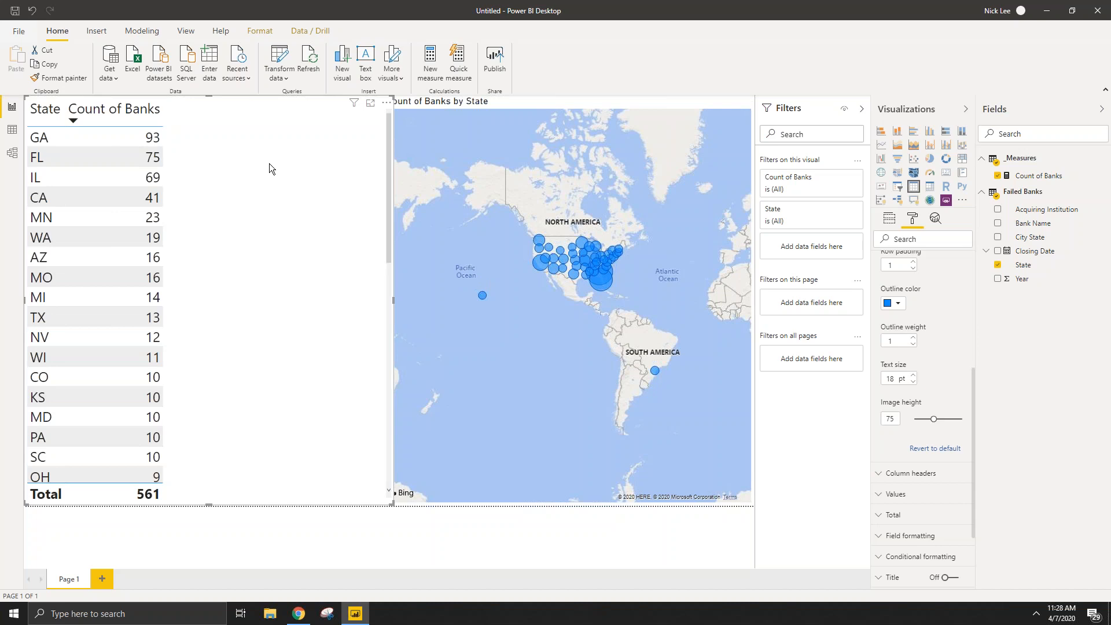
left_click(689, 344)
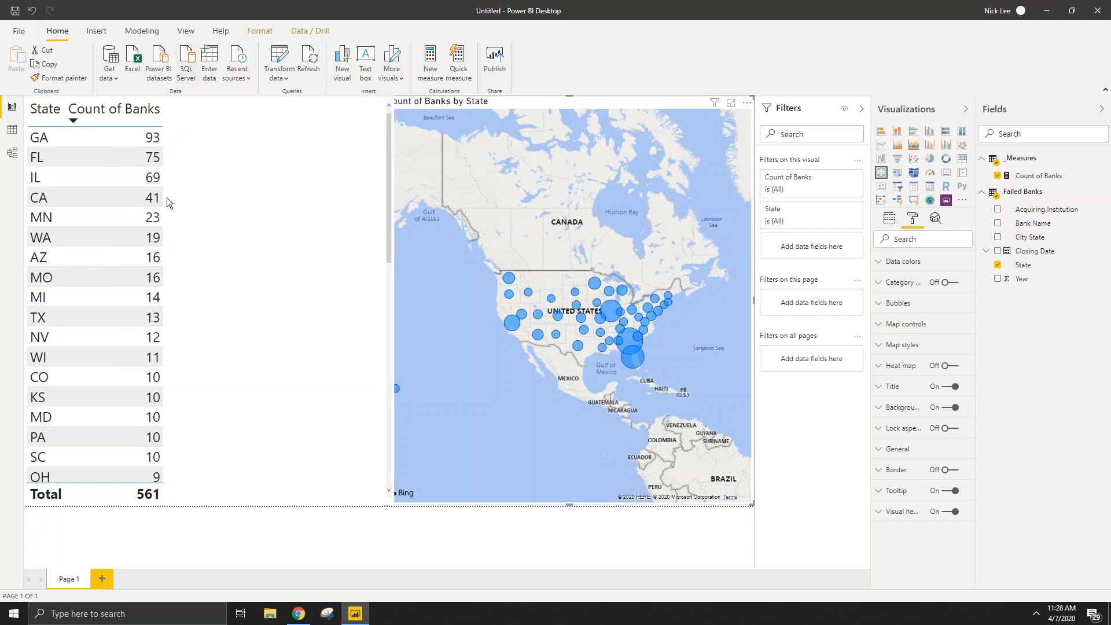
Step: In the model view, move the Failed Banks table toward the middle of the diagram and check its properties
left_click(14, 161)
left_click_drag(117, 131, 353, 202)
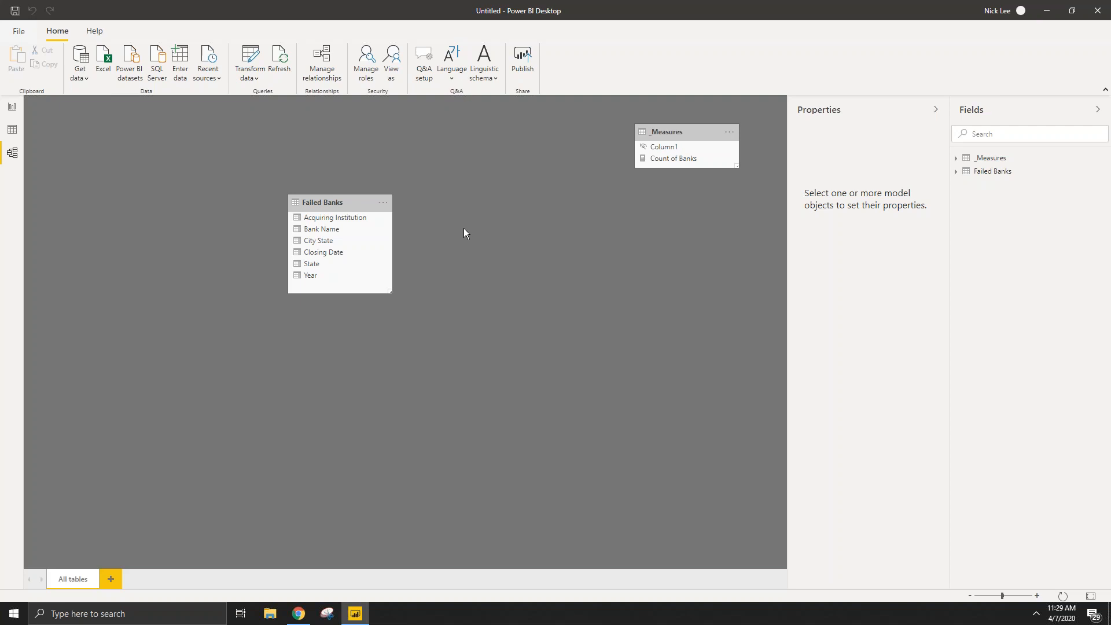
left_click(345, 206)
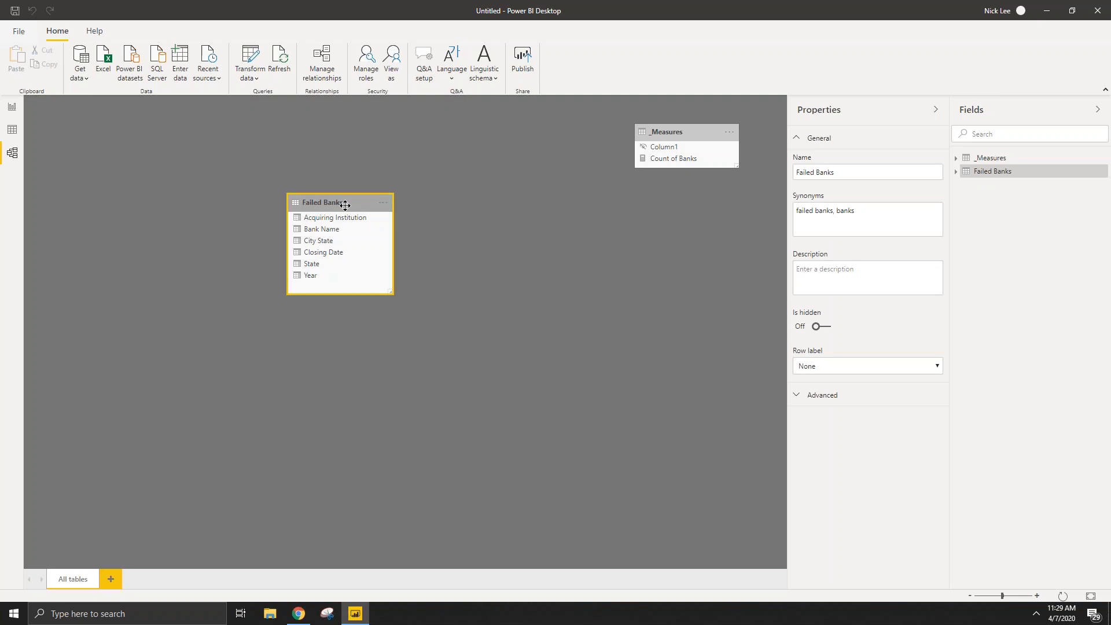
left_click(532, 202)
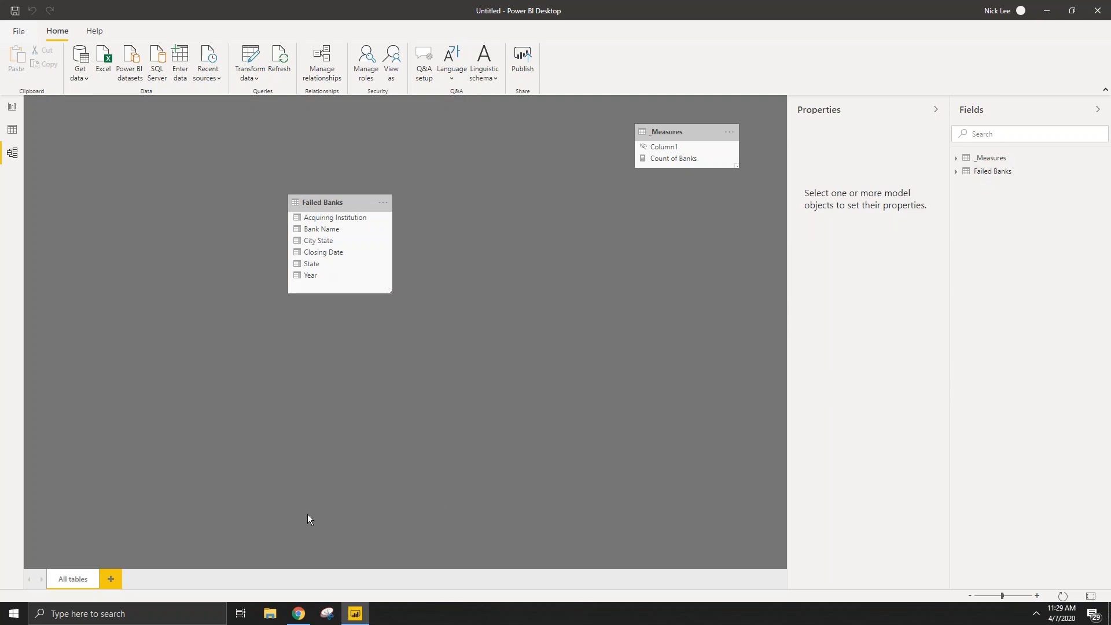
Step: Switch to Chrome, close the blank tab, and search the open Power BI blog for "date"
left_click(298, 614)
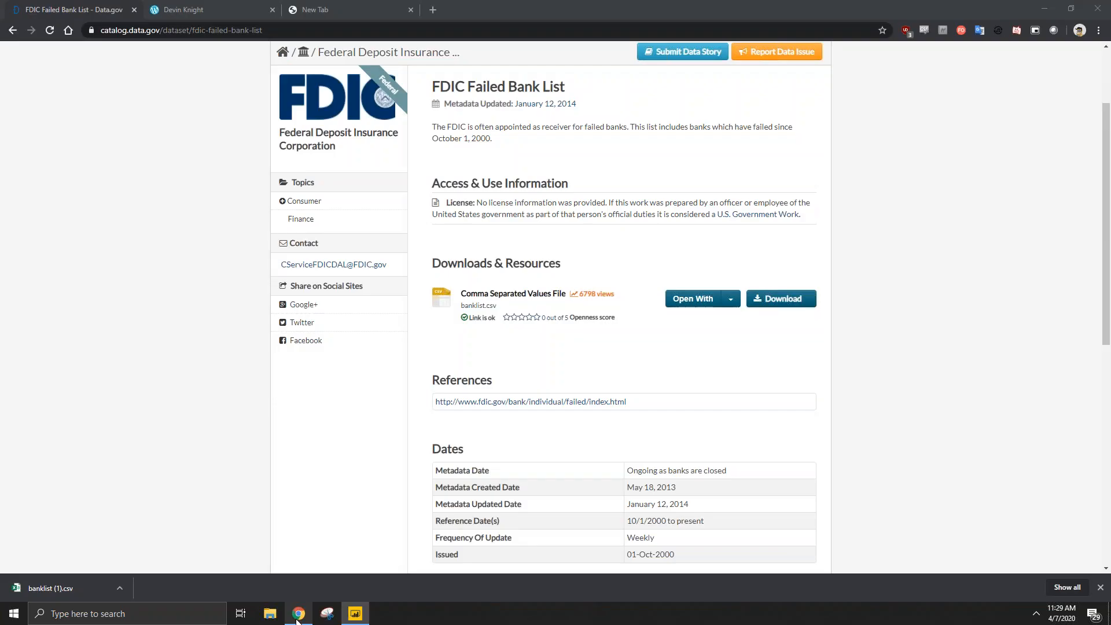
left_click(410, 10)
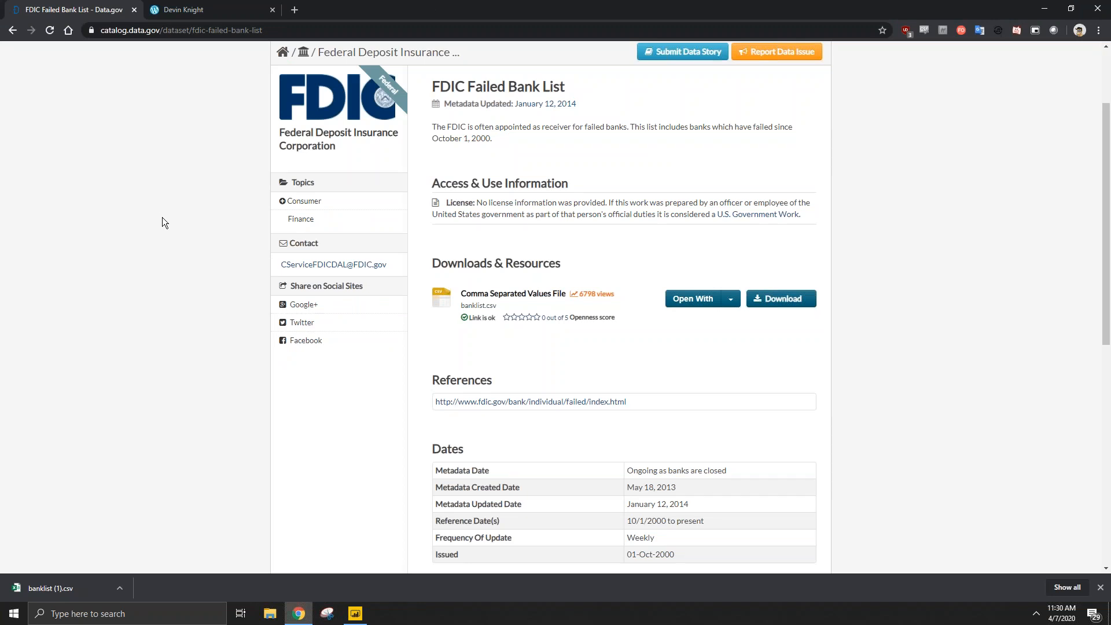
left_click(208, 10)
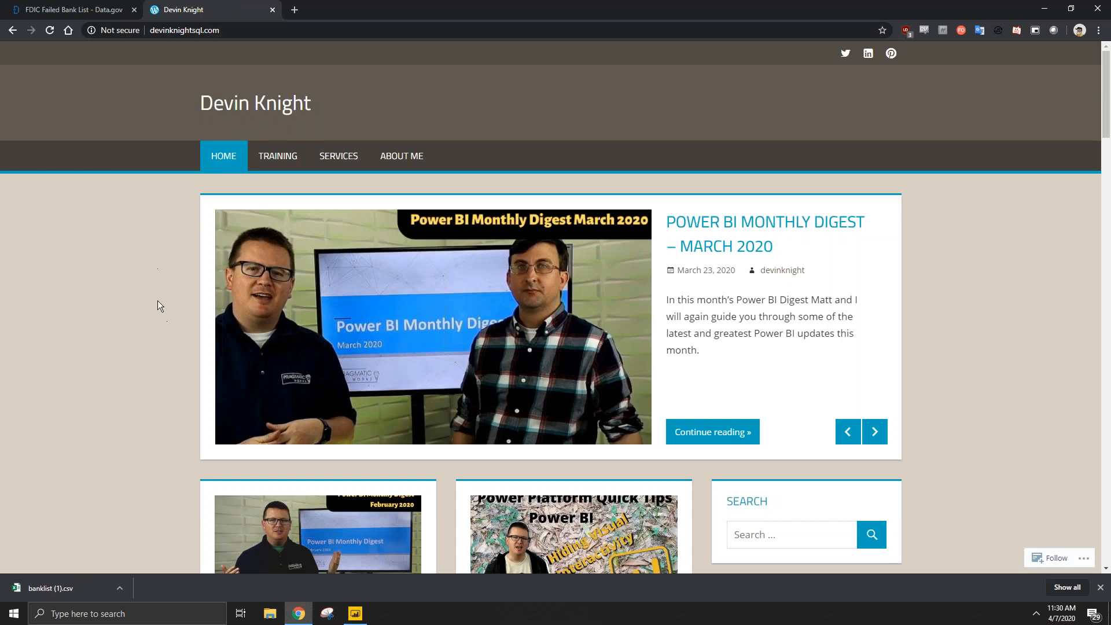
scroll(815, 437, "down", 1)
left_click(809, 476)
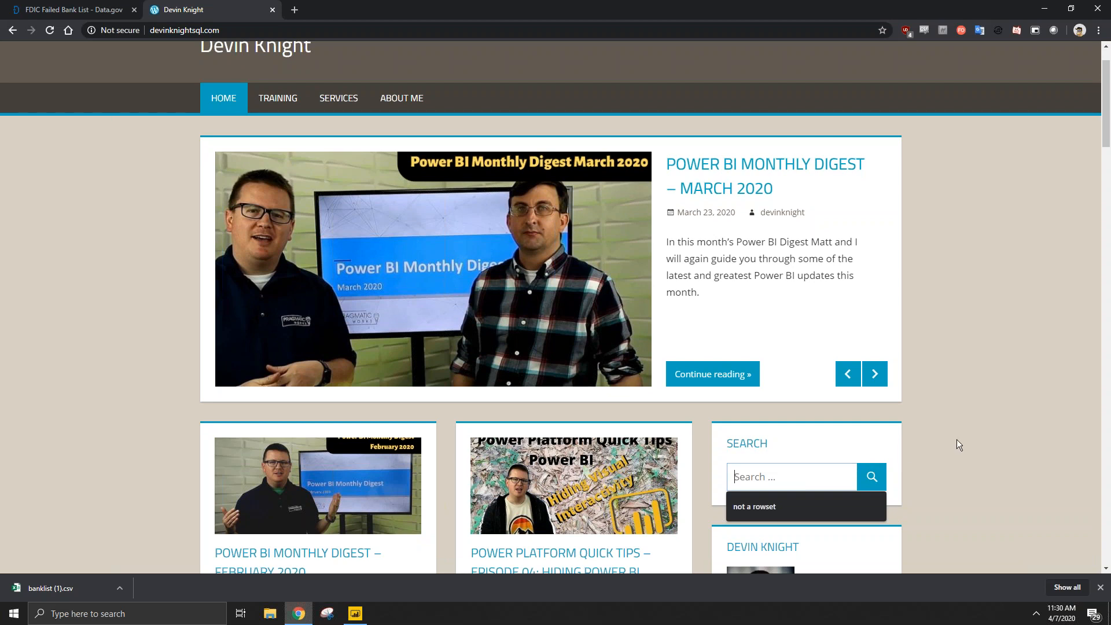
type("date")
key("Return")
scroll(439, 335, "down", 1)
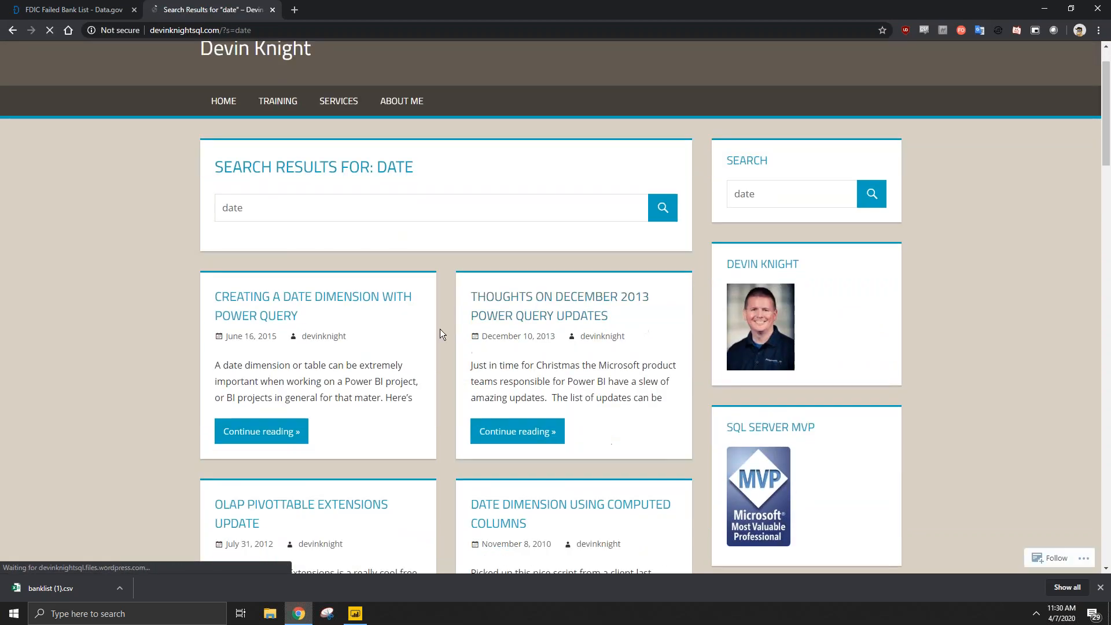
Step: Open the article "Creating a Date Dimension with Power Query" and copy its entire Create Date Dimension script
left_click(286, 313)
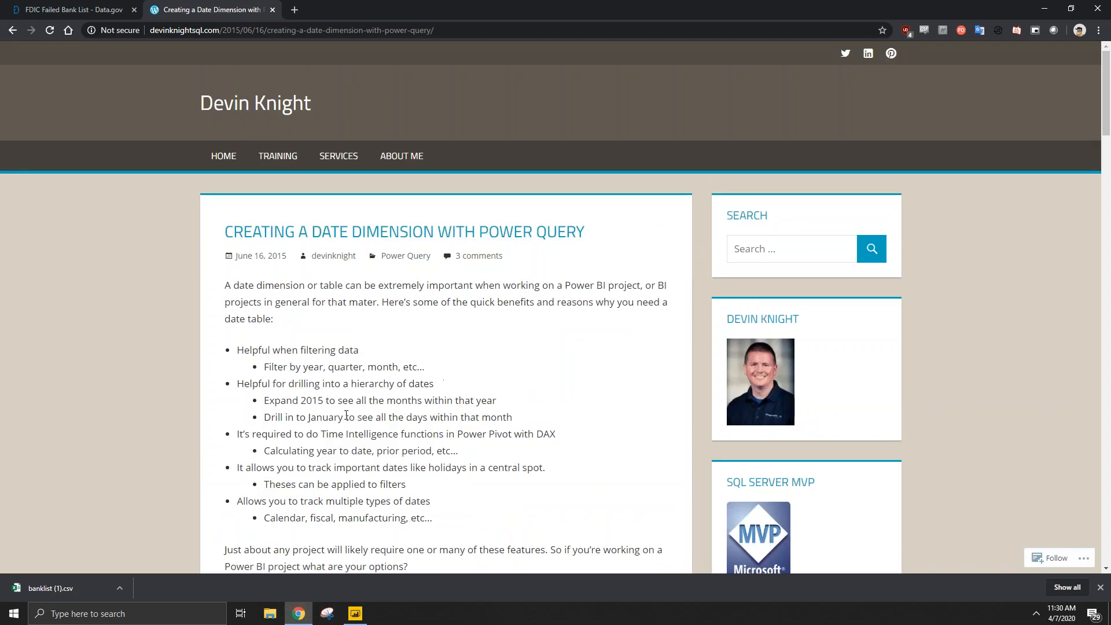
scroll(472, 386, "down", 3)
scroll(472, 384, "down", 10)
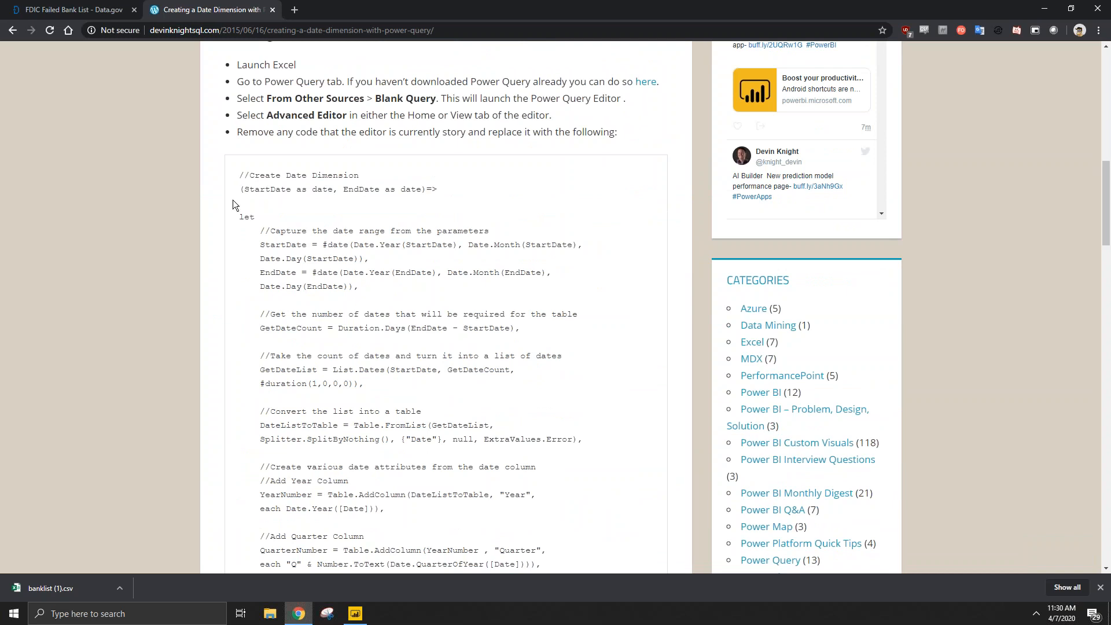
scroll(251, 182, "down", 1)
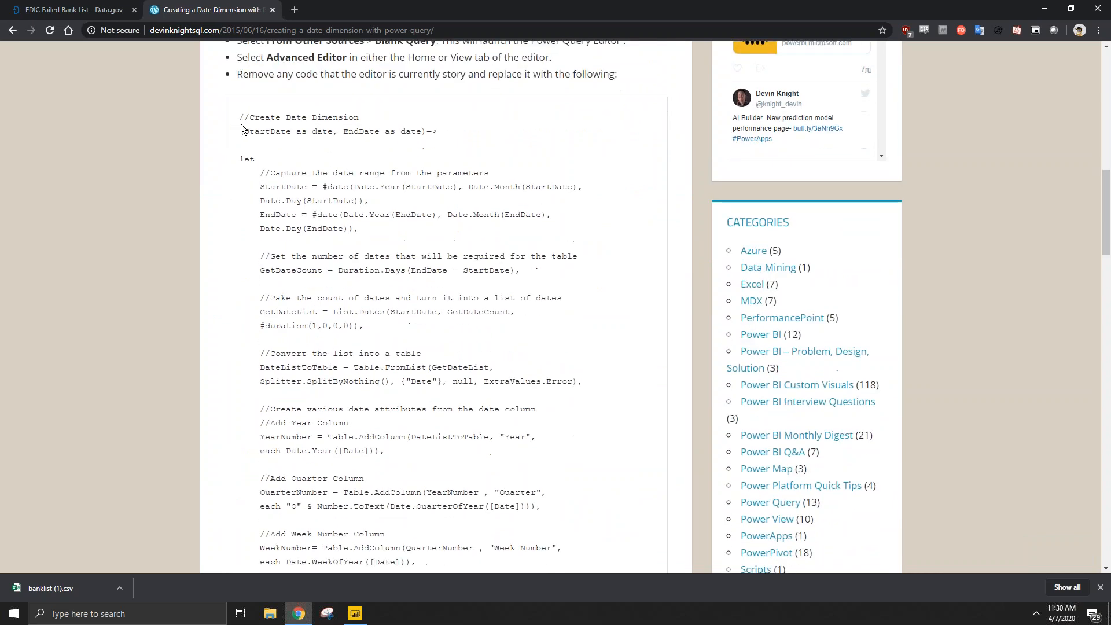
left_click_drag(241, 118, 365, 309)
scroll(513, 311, "down", 4)
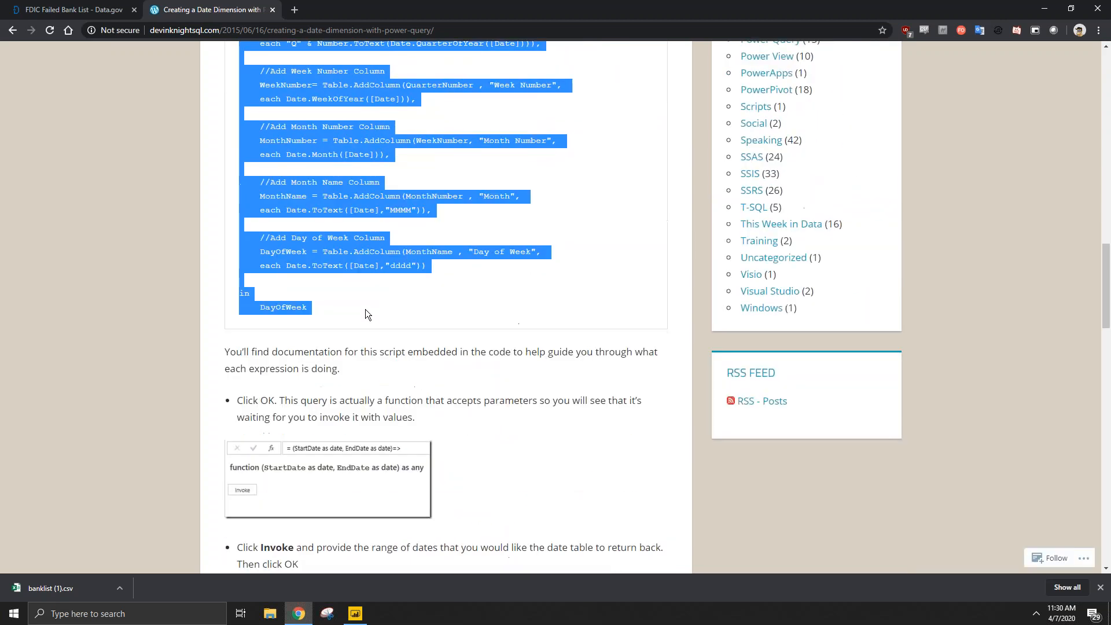
right_click(307, 260)
left_click(333, 269)
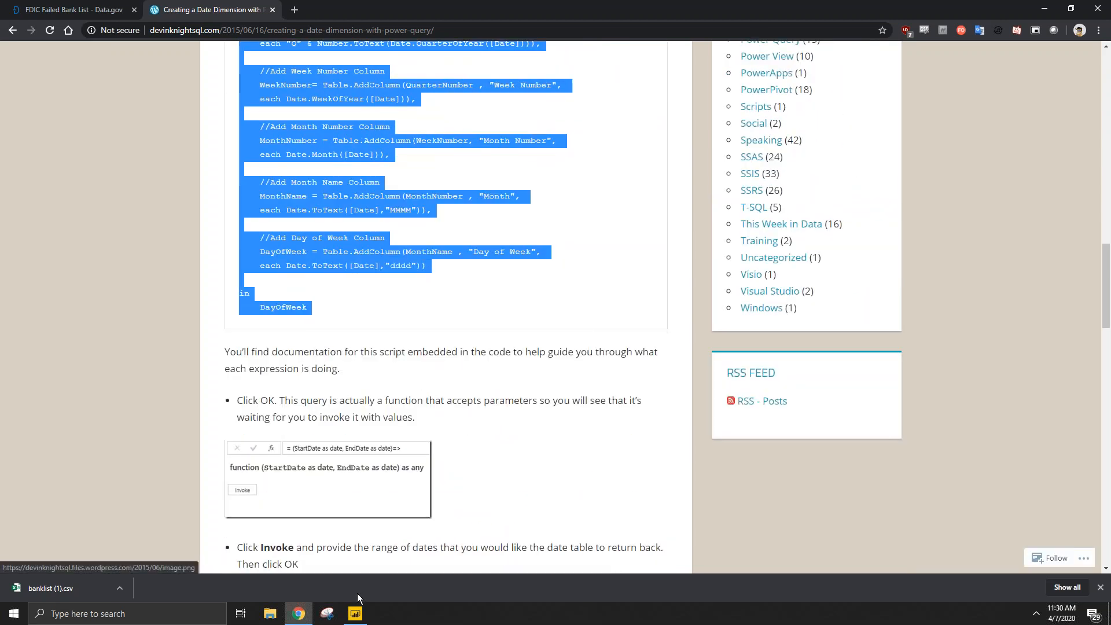
Step: Switch back to Power BI Desktop and create a blank query
left_click(355, 613)
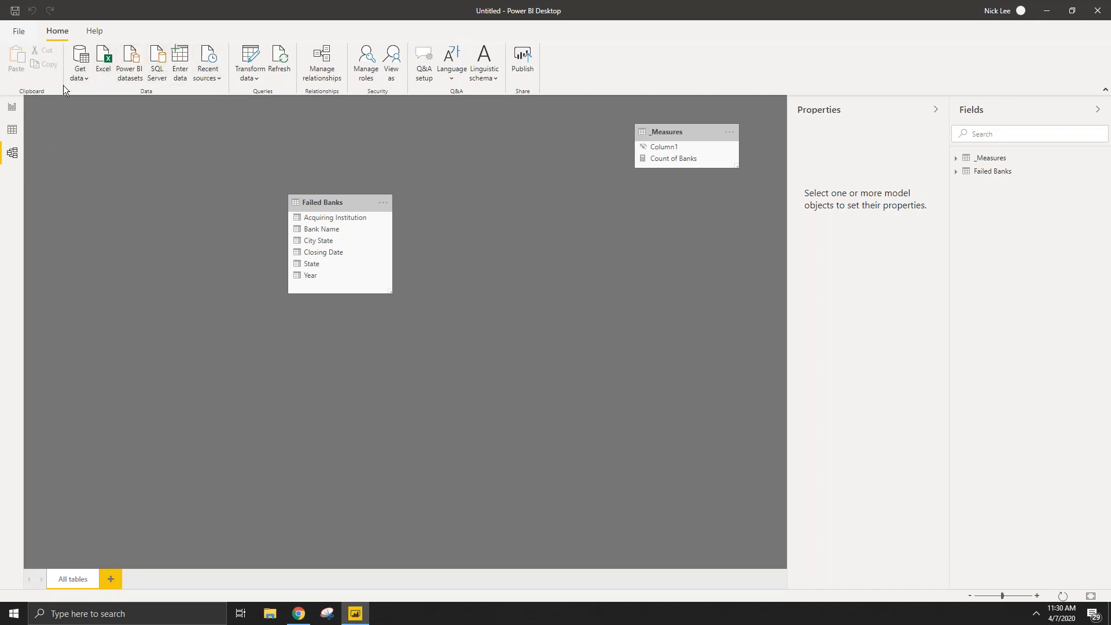
left_click(82, 79)
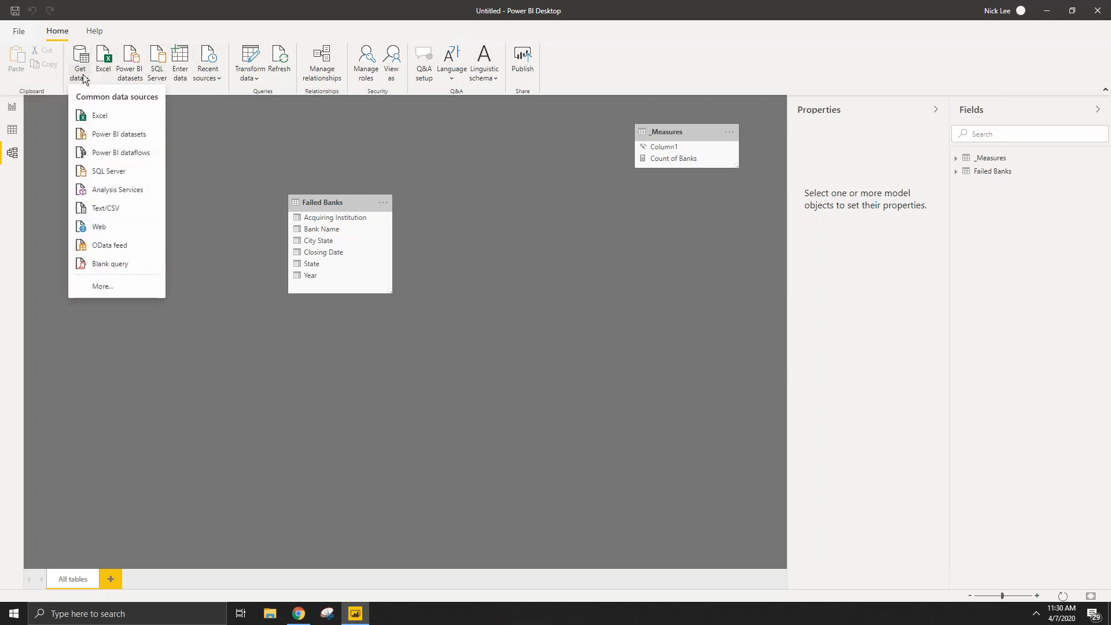
left_click(118, 265)
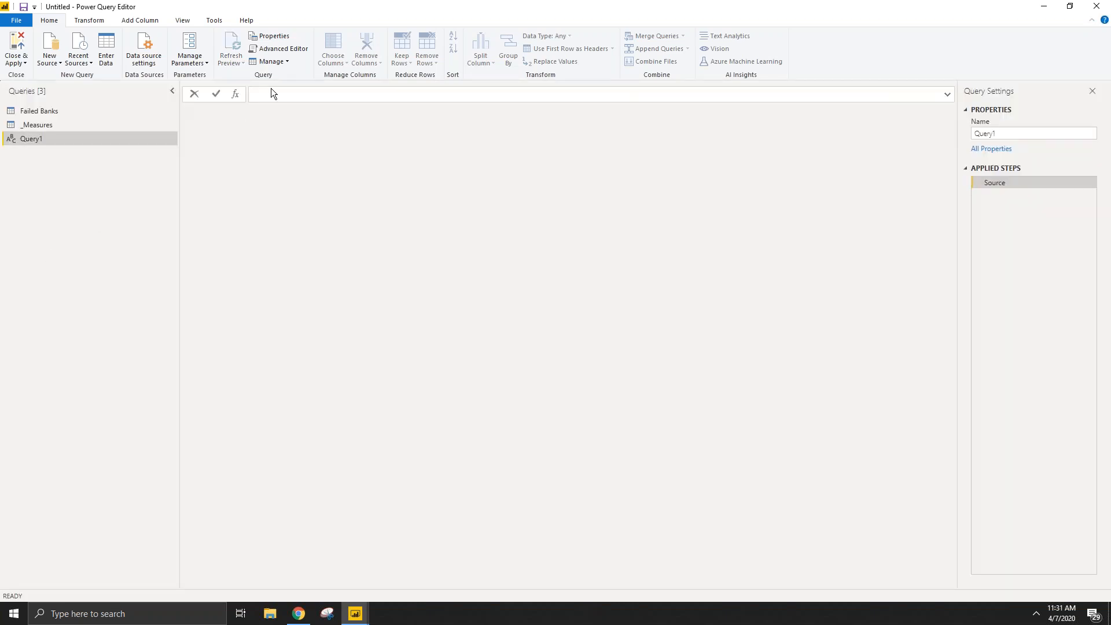
Step: Replace all of Query1's code with the copied date dimension script in the Advanced Editor, review it and accept it
left_click(277, 49)
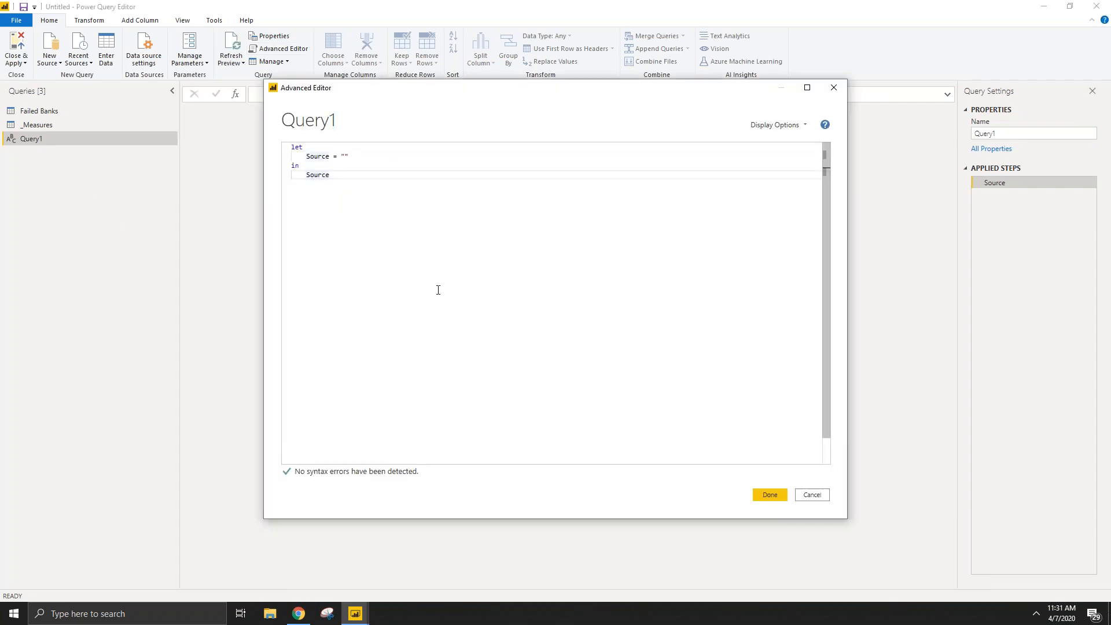
key("ctrl+a")
key("ctrl+v")
scroll(518, 283, "up", 5)
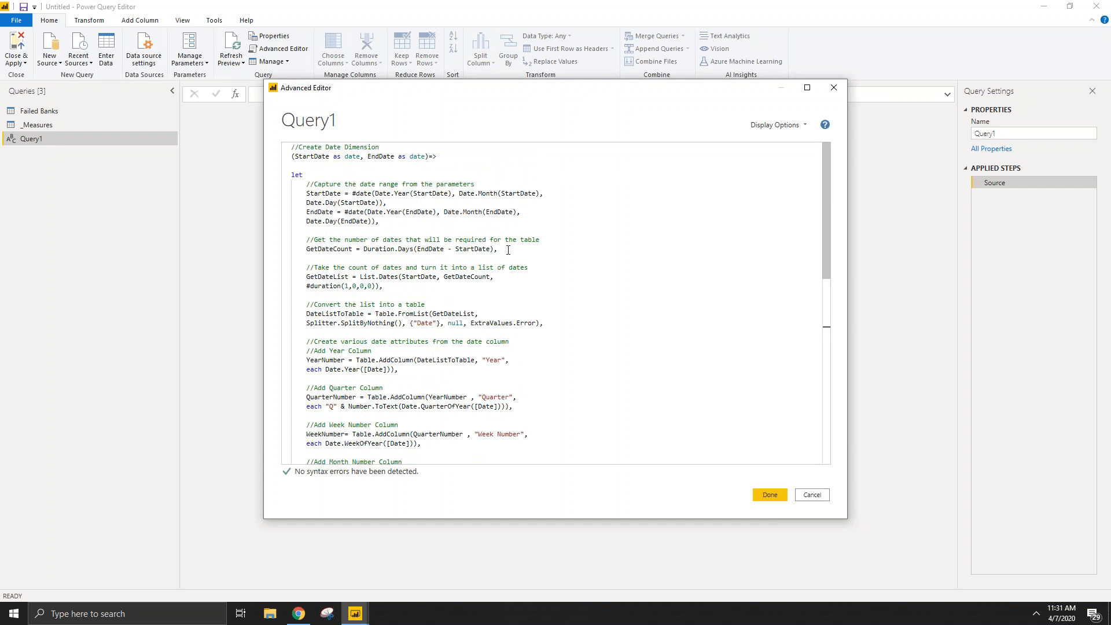
scroll(555, 352, "down", 1)
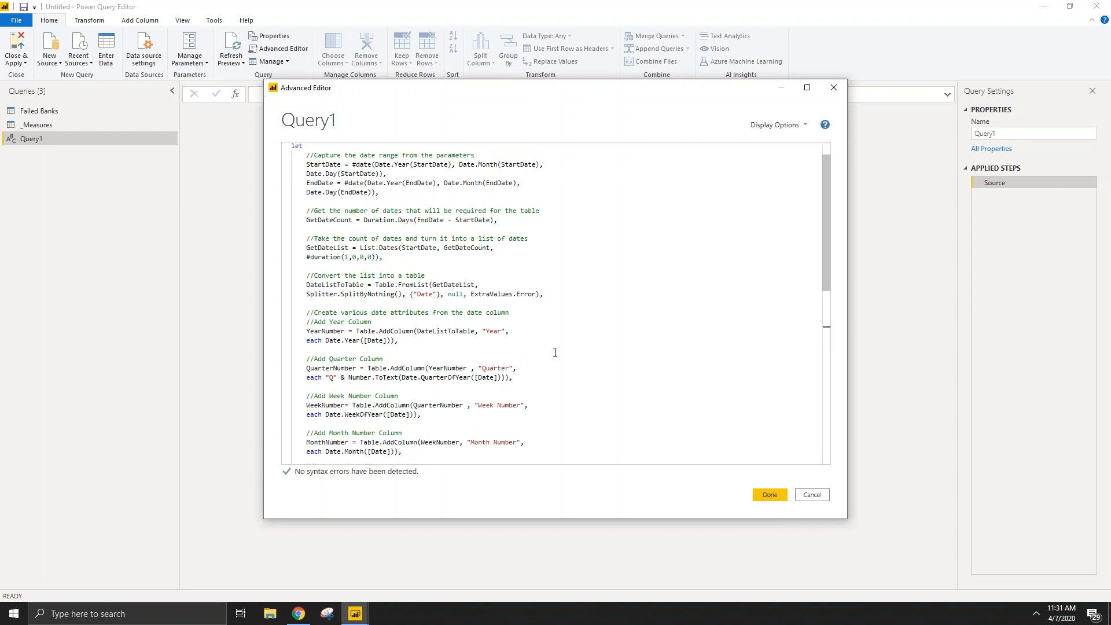
scroll(554, 352, "down", 4)
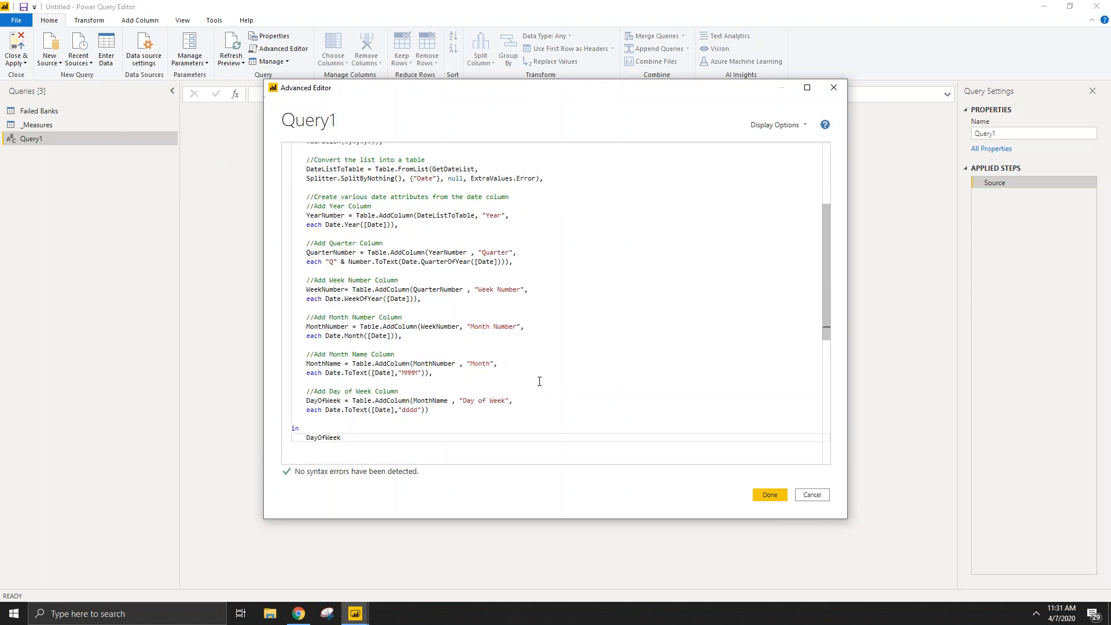
left_click(762, 496)
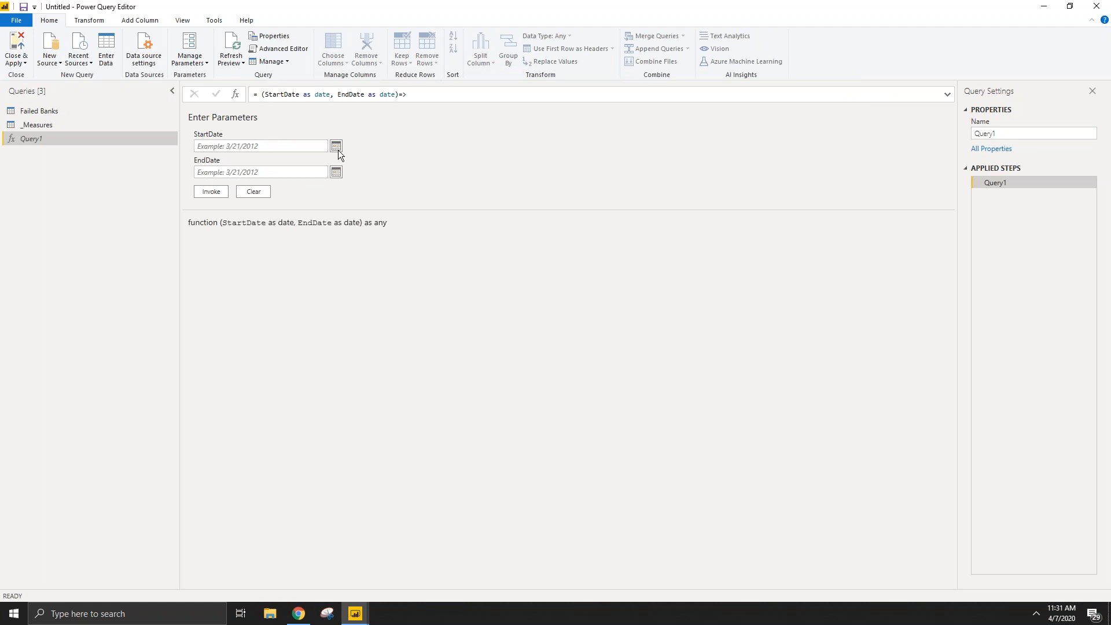
Step: Invoke the date function with StartDate 1/1/2000 and EndDate 12/31/2020
left_click(260, 145)
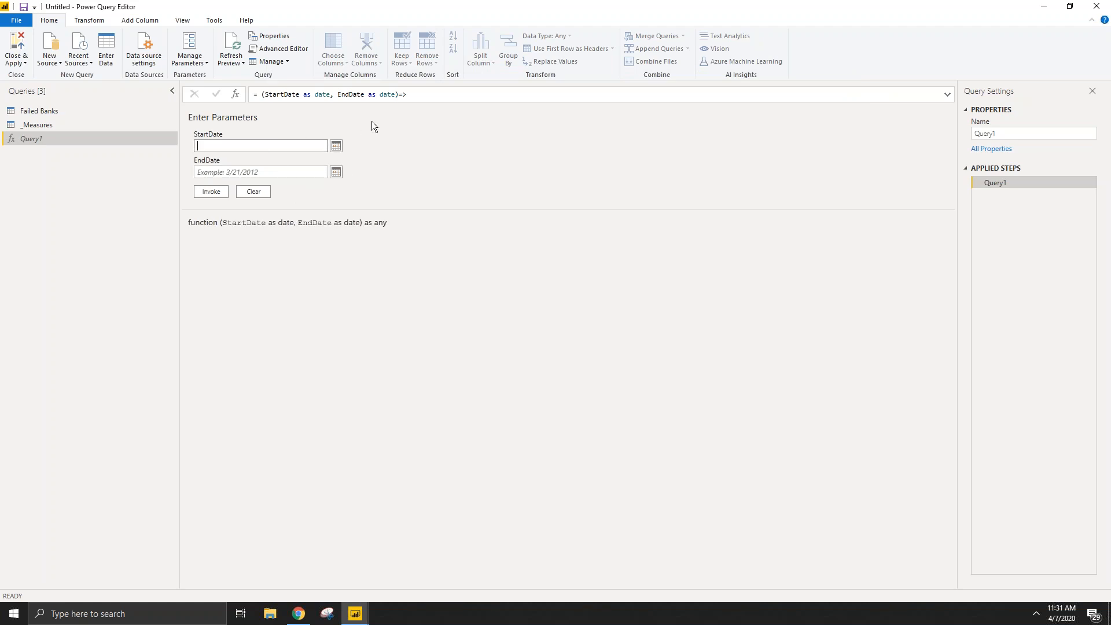
type("1/1/2000")
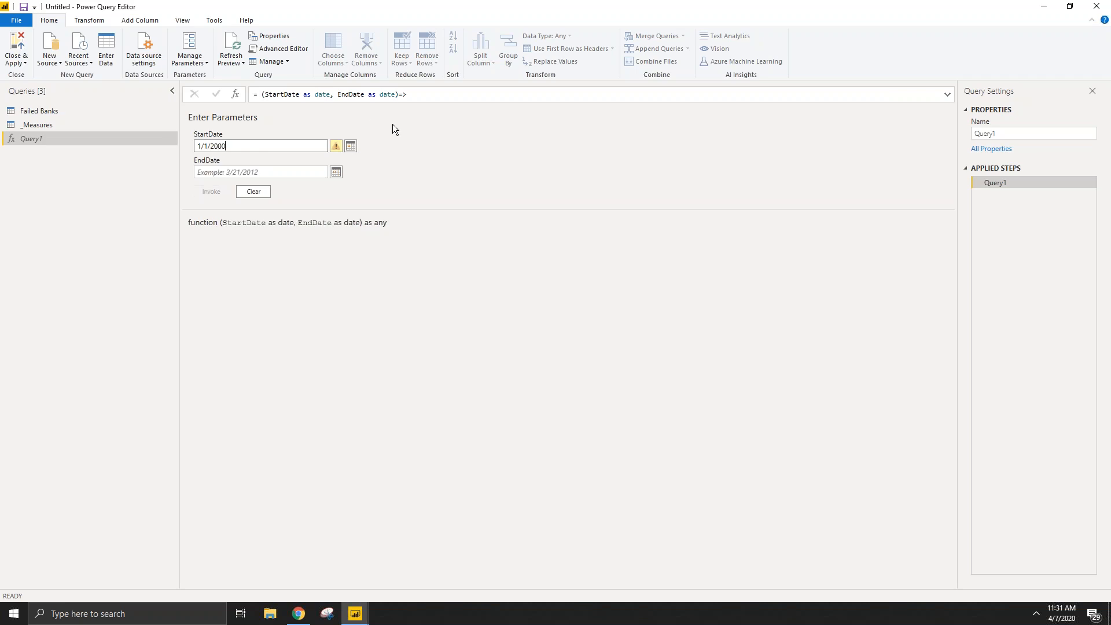
key("Tab")
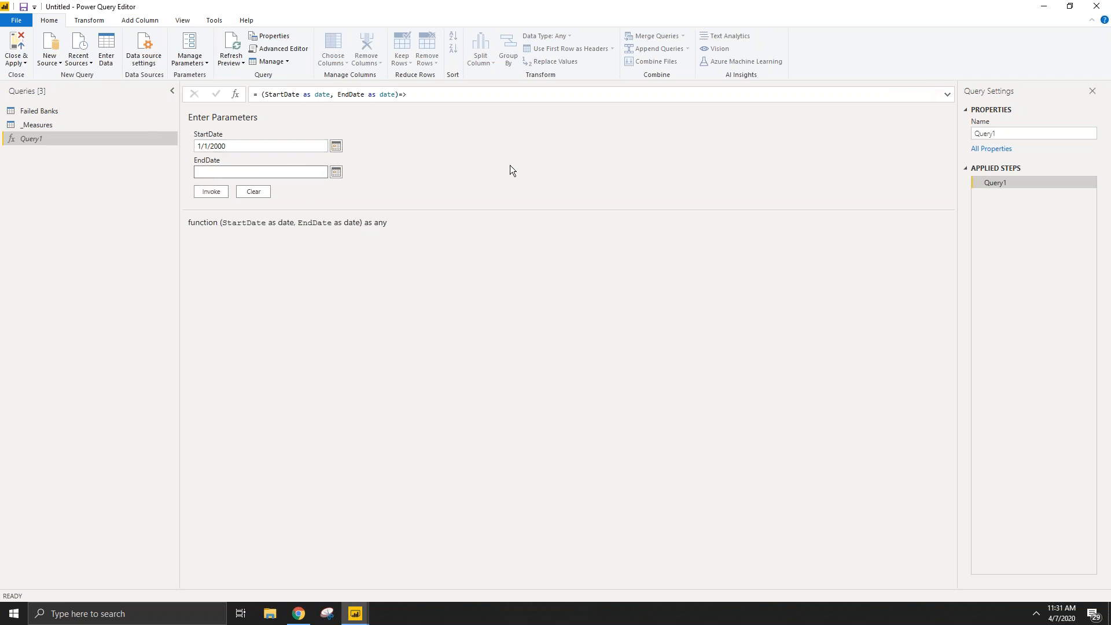
type("12/31/2020")
left_click(212, 193)
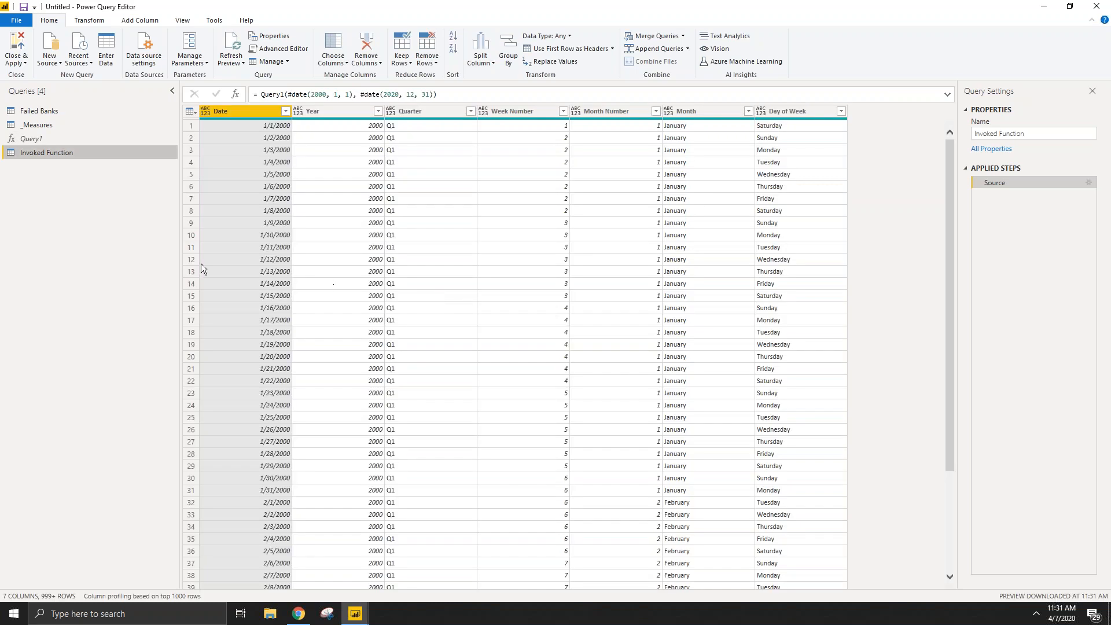
Step: Rename the Invoked Function query as Date and apply the query changes to the model
double_click(54, 155)
type("Date")
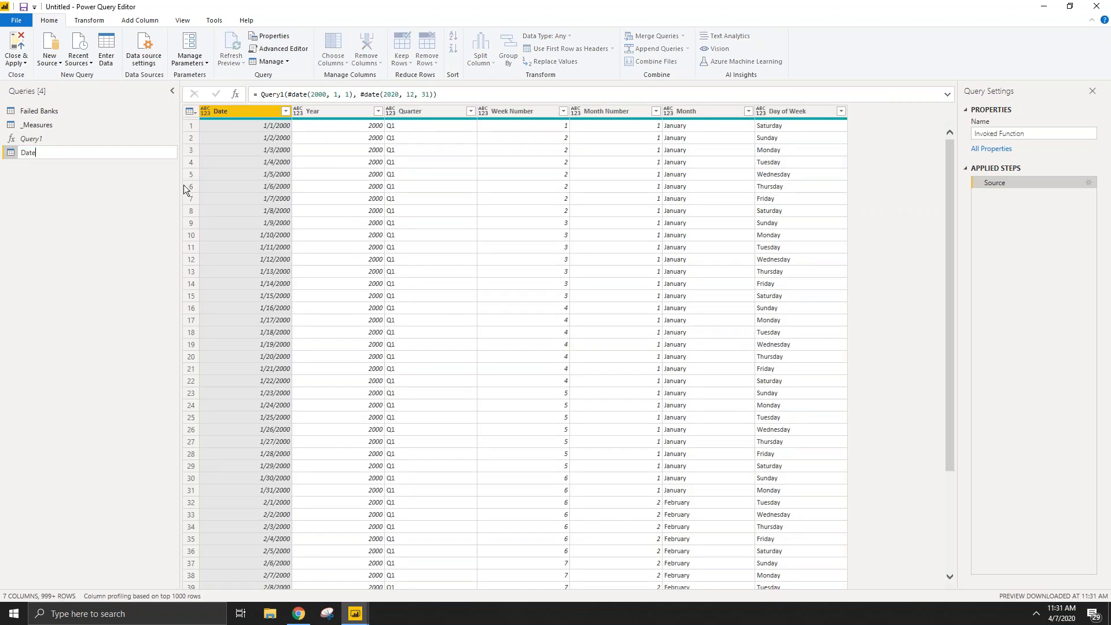
key("Return")
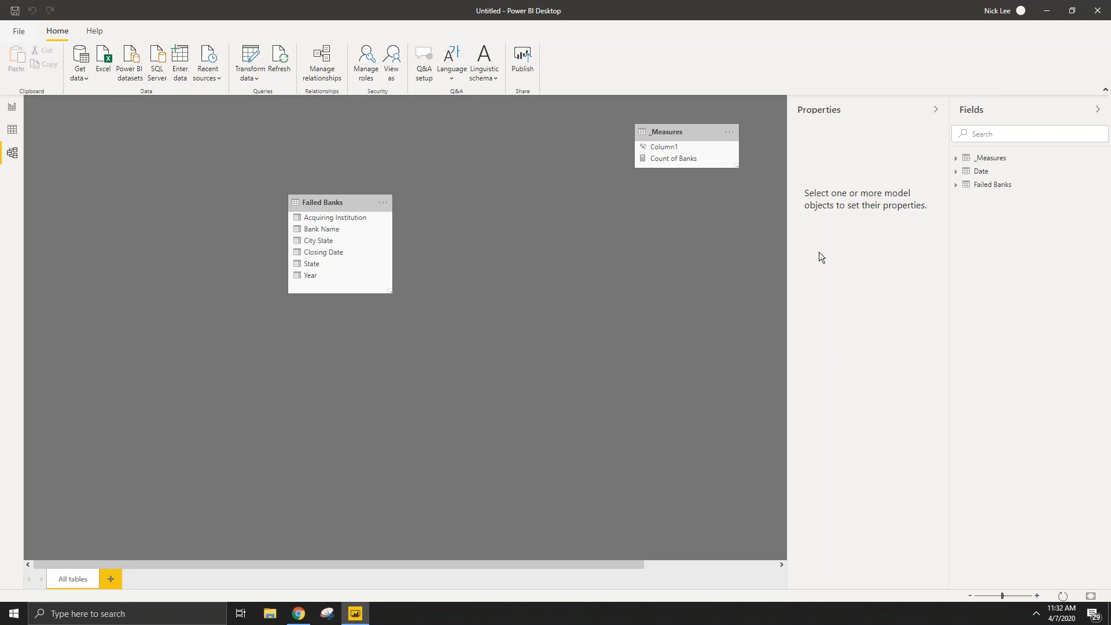
Step: Move the Date table next to the Failed Banks table in the model diagram
left_click_drag(263, 567, 144, 516)
scroll(324, 334, "down", 4)
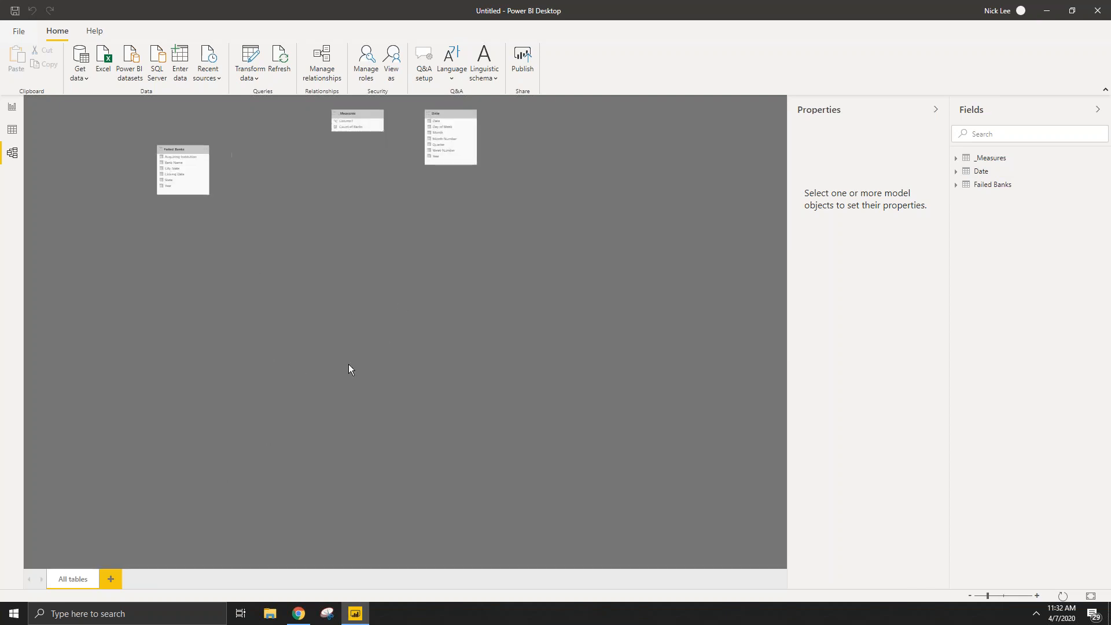
scroll(251, 184, "down", 2)
scroll(293, 155, "up", 4)
left_click_drag(565, 116, 337, 152)
scroll(196, 226, "up", 3)
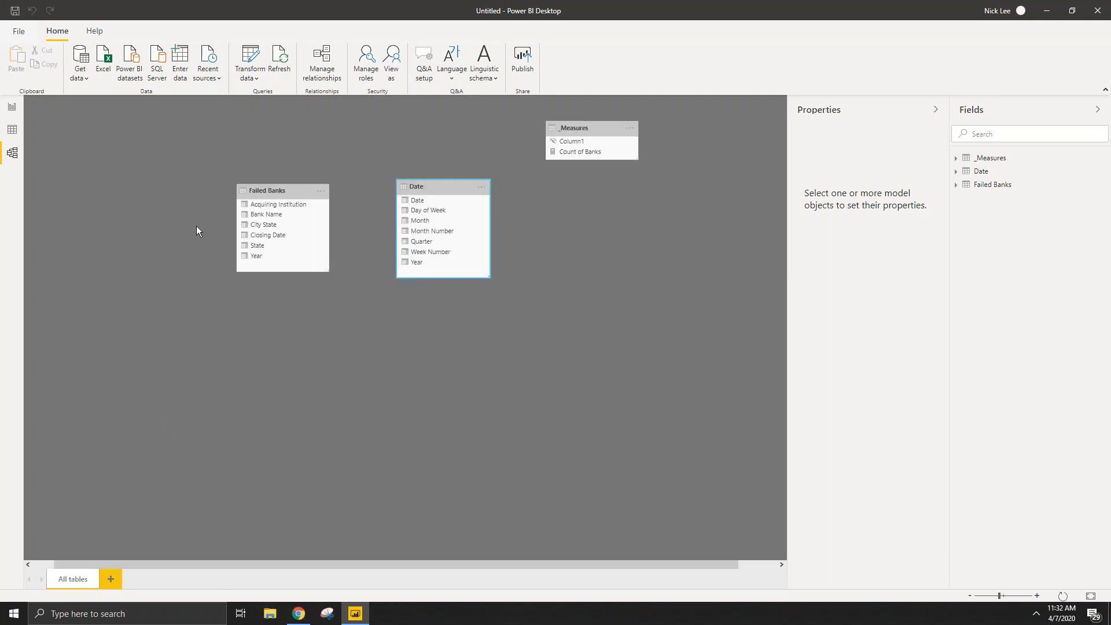
left_click(264, 198)
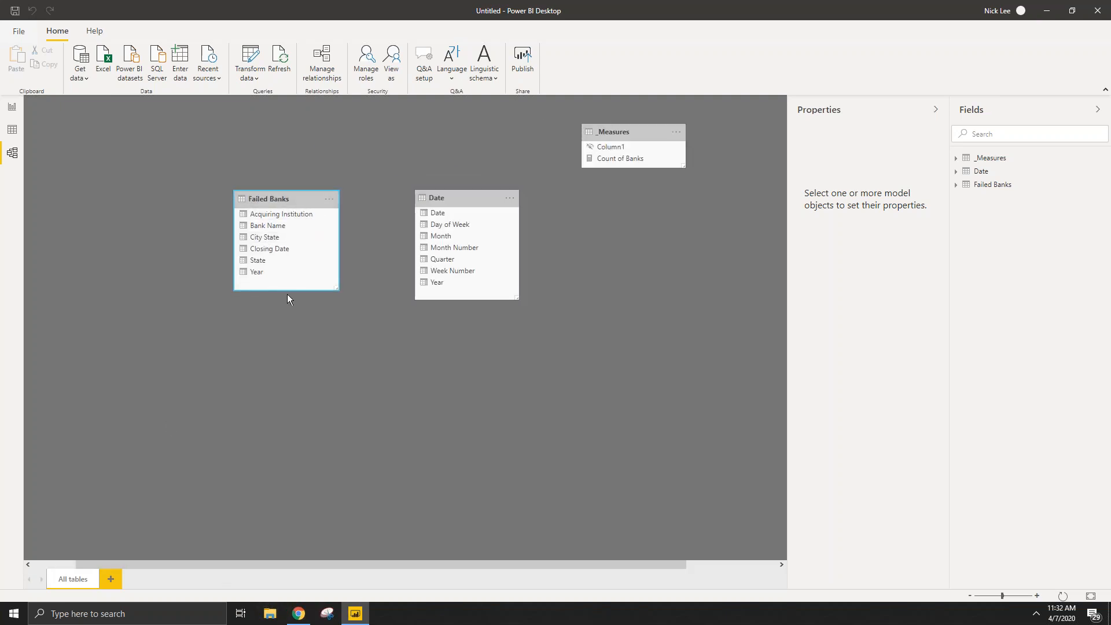
Step: Add the Date table's Year field before State in the report's table visual and look through the rows
left_click(11, 107)
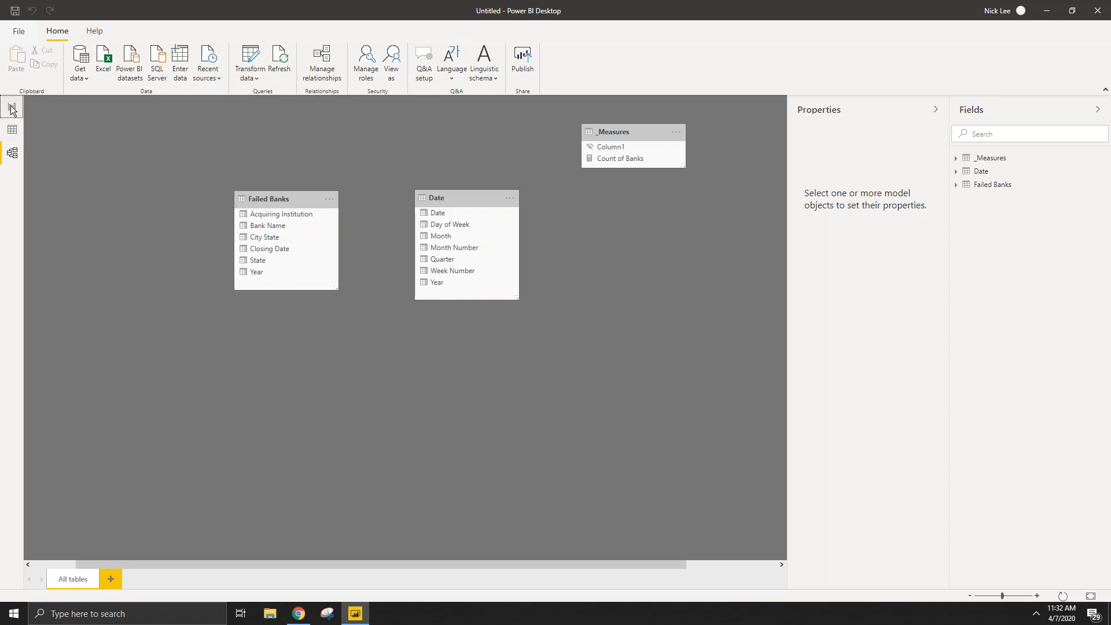
left_click(307, 316)
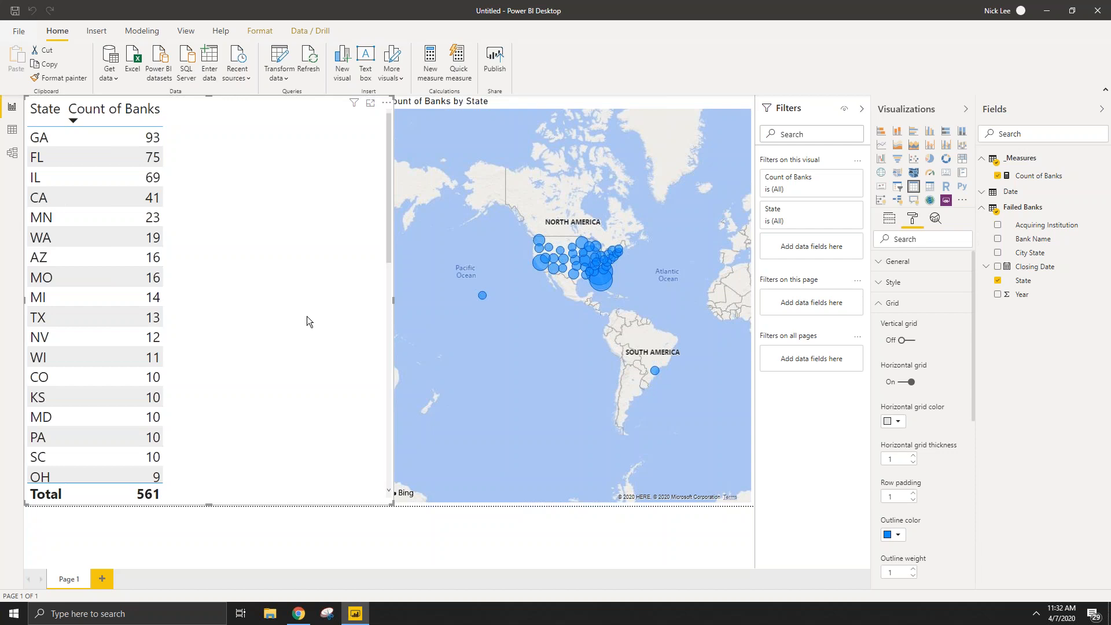
left_click(1048, 197)
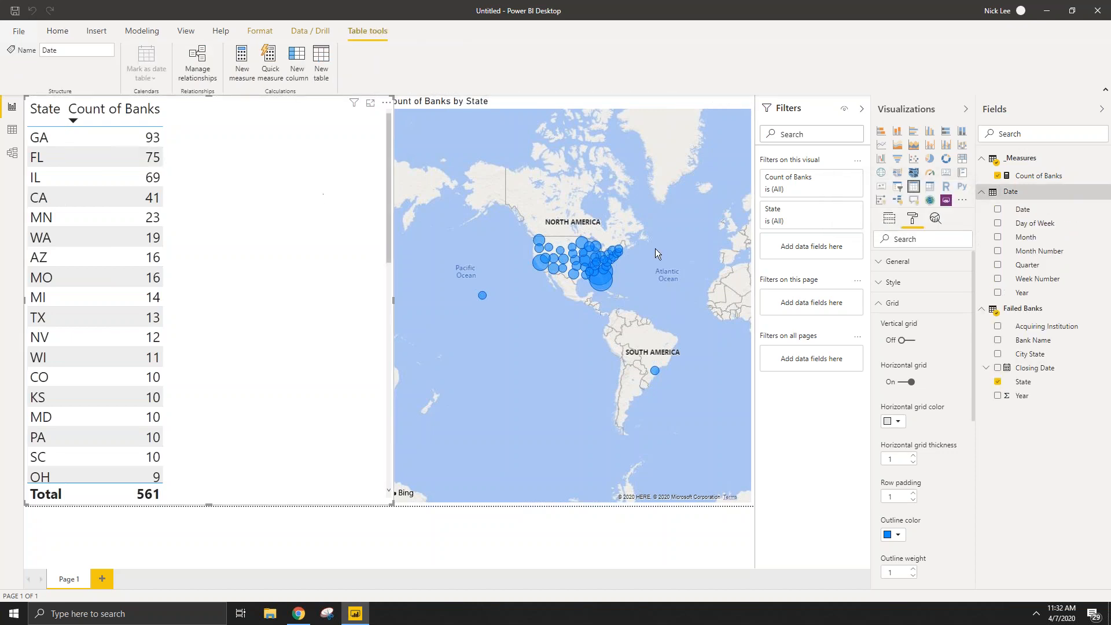
left_click(980, 310)
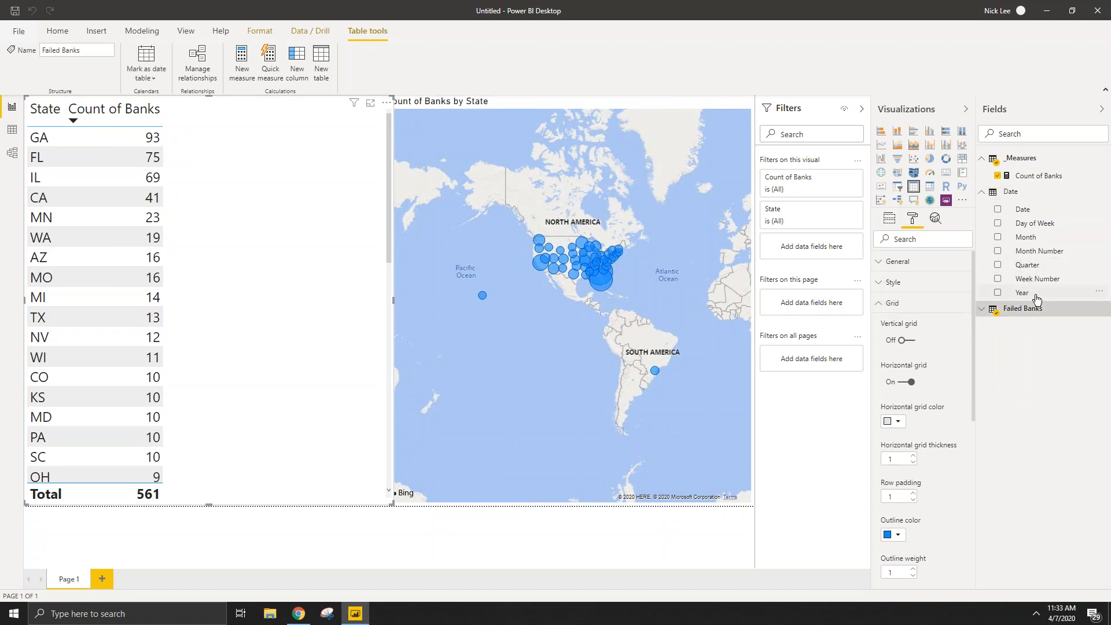
left_click(889, 219)
left_click_drag(1029, 292, 911, 272)
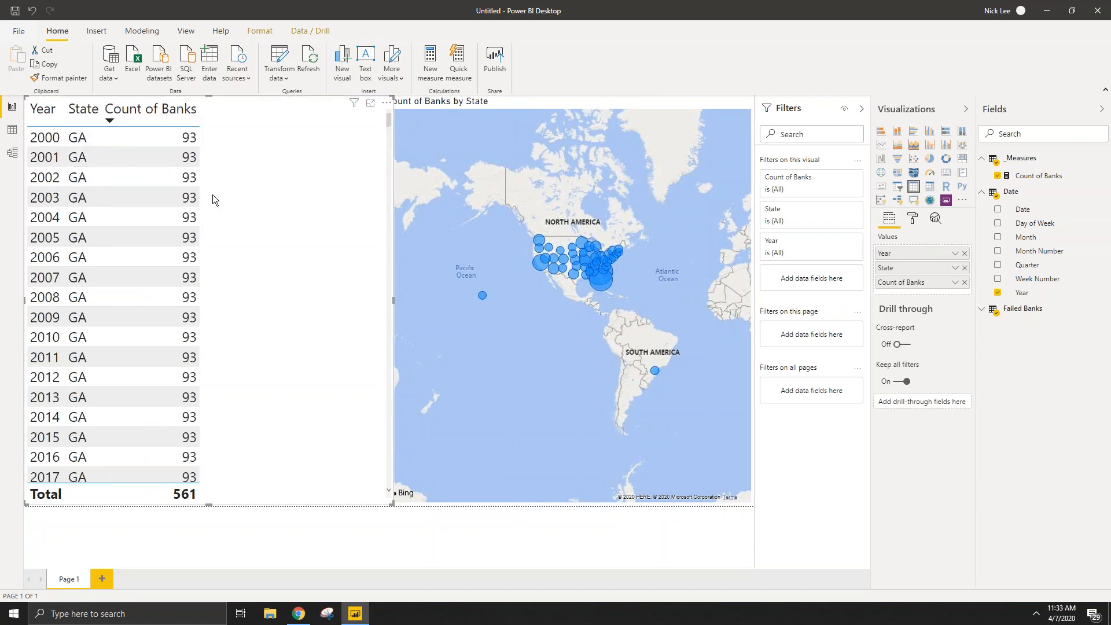
scroll(267, 218, "down", 5)
scroll(274, 210, "down", 5)
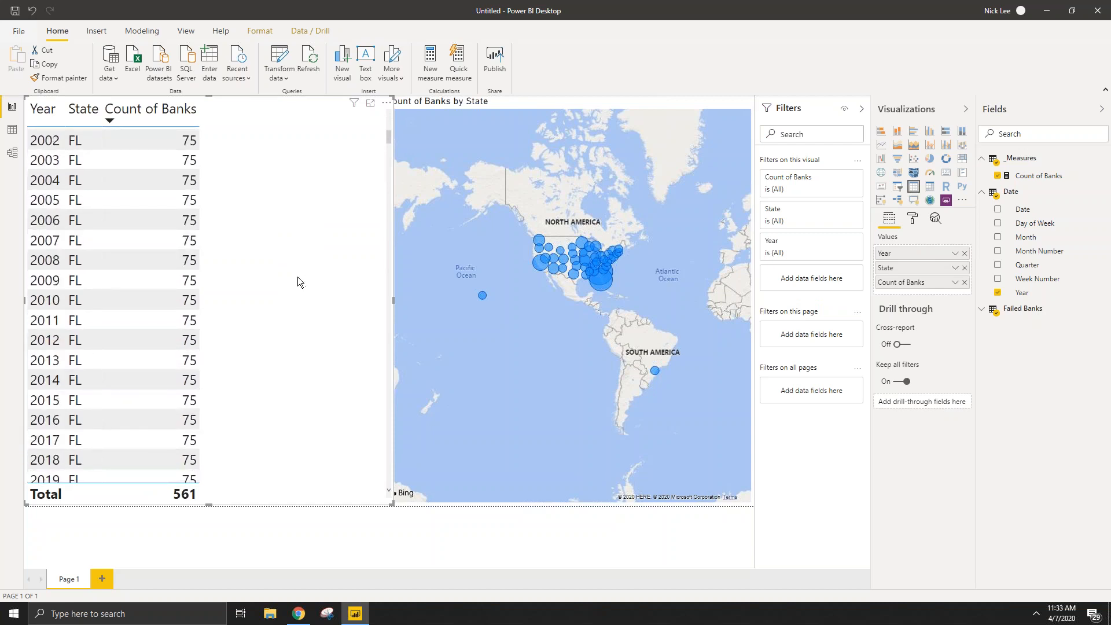
scroll(290, 283, "up", 10)
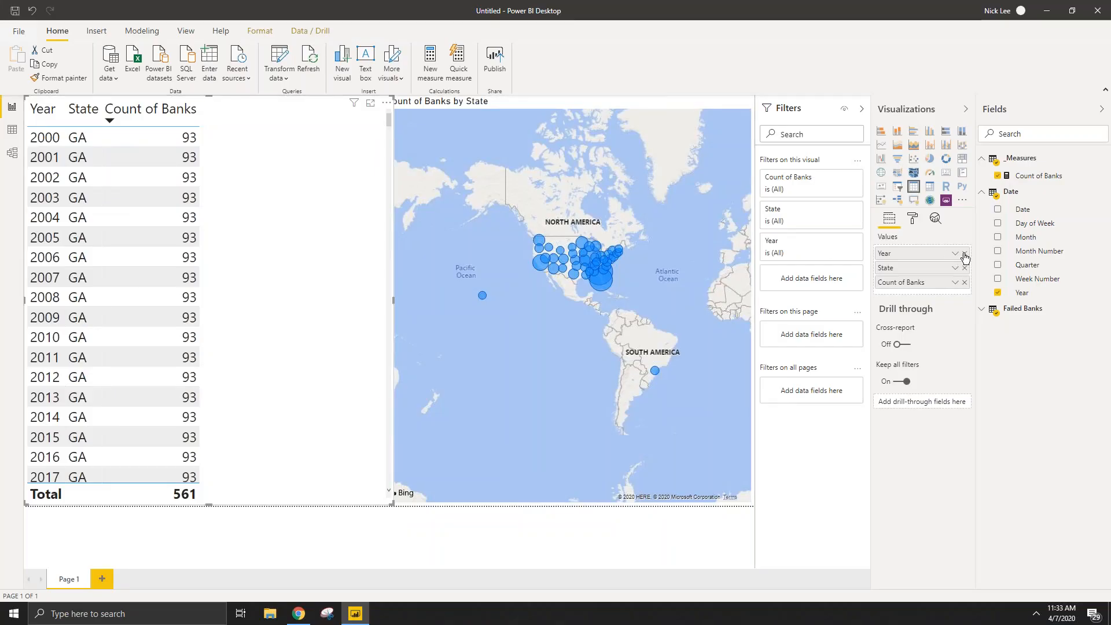
Step: Remove Year from the table visual, add it back as the first column and review the rows again
left_click(964, 254)
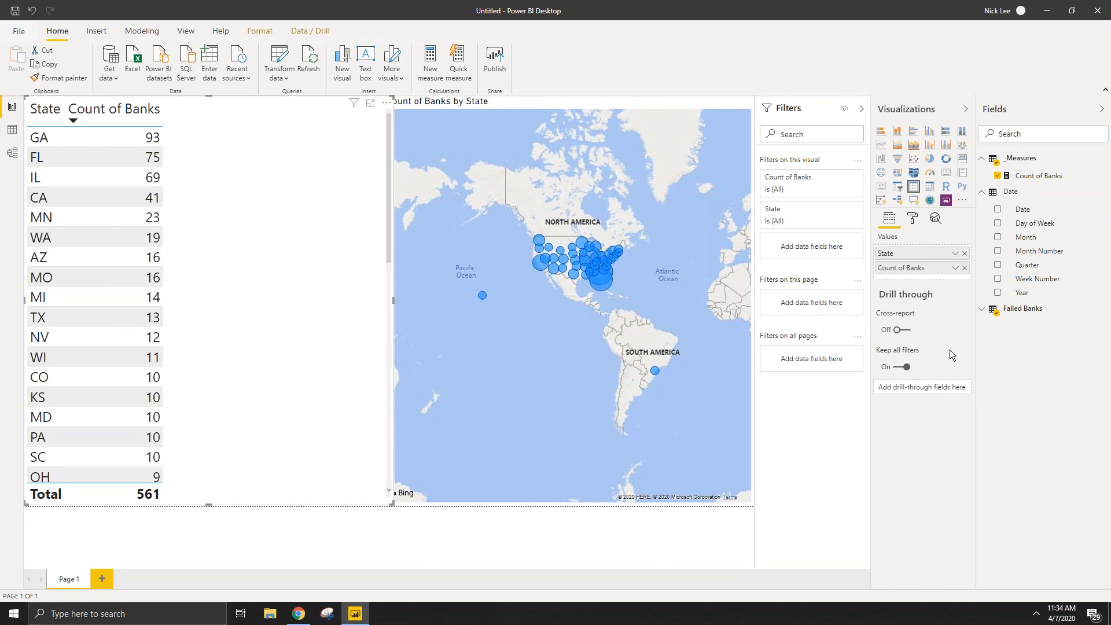
left_click_drag(1023, 293, 917, 255)
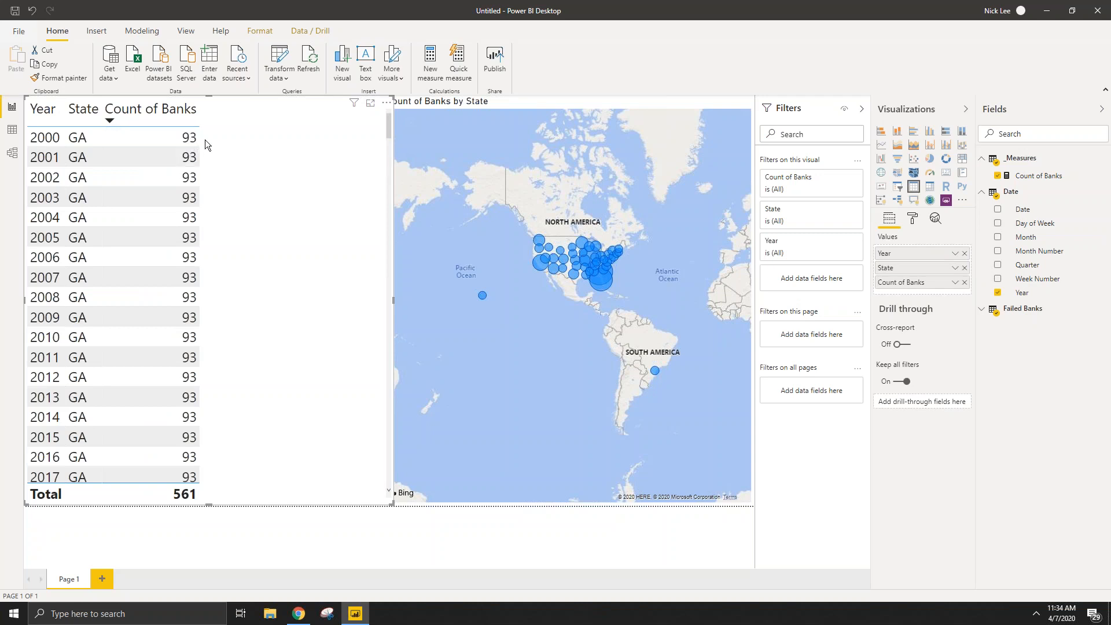
scroll(235, 409, "down", 3)
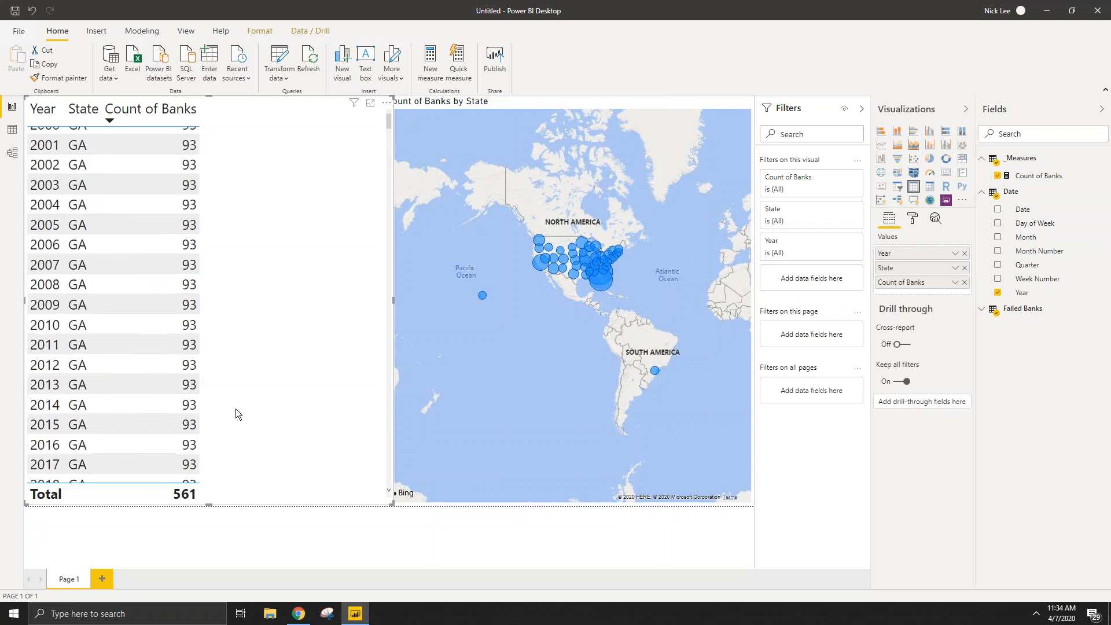
scroll(278, 342, "up", 3)
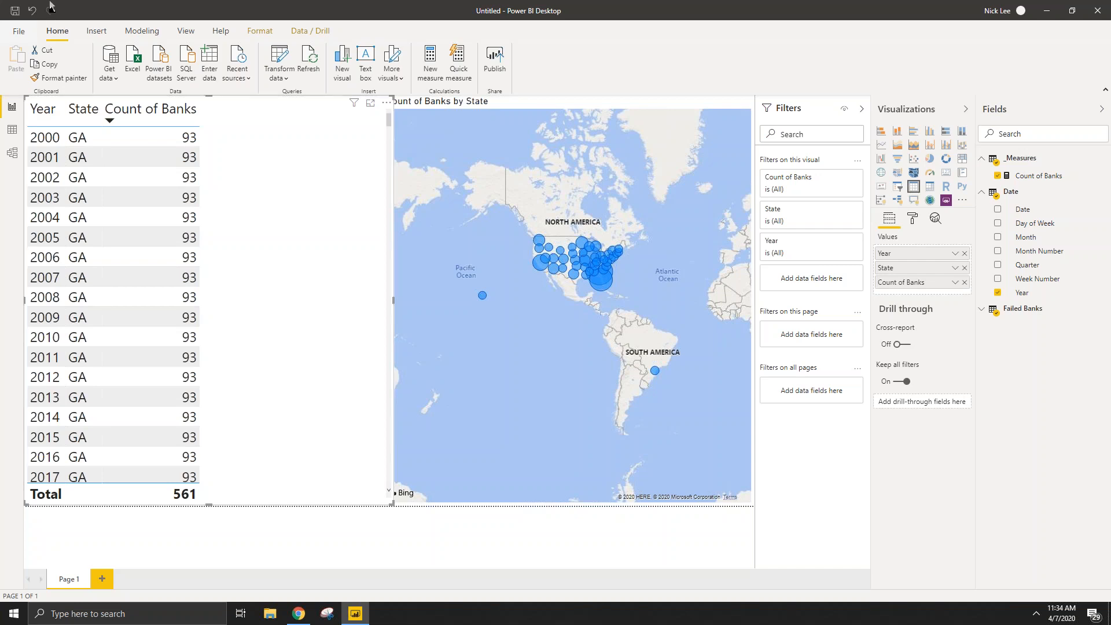
Step: Start a new relationship in the model with Date as the first table and Failed Banks as the second
left_click(12, 153)
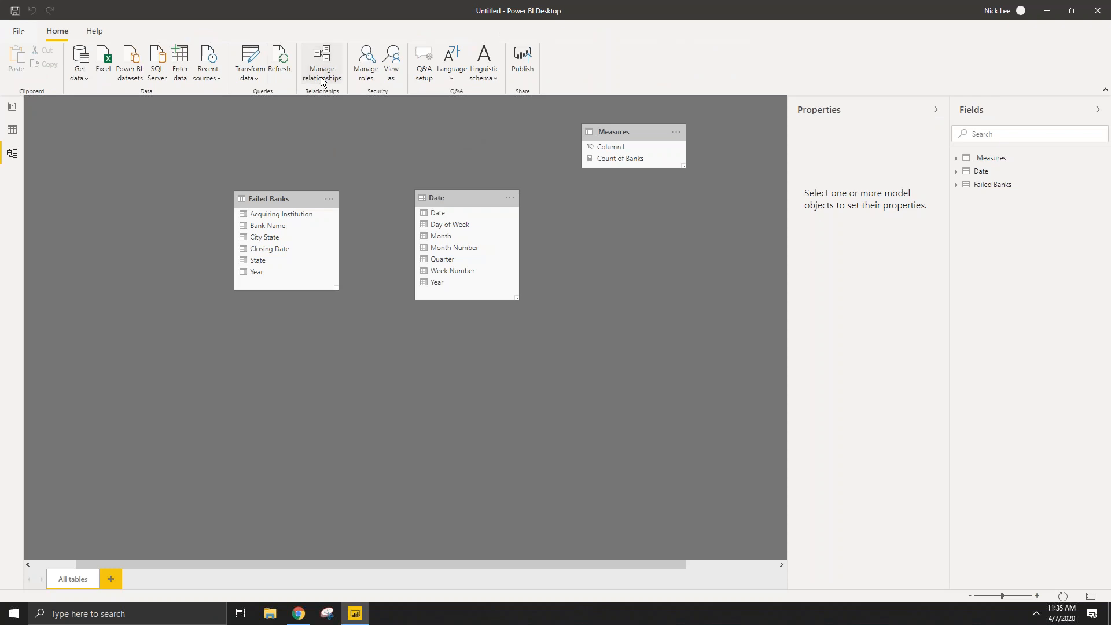
left_click(320, 74)
left_click_drag(479, 154, 353, 60)
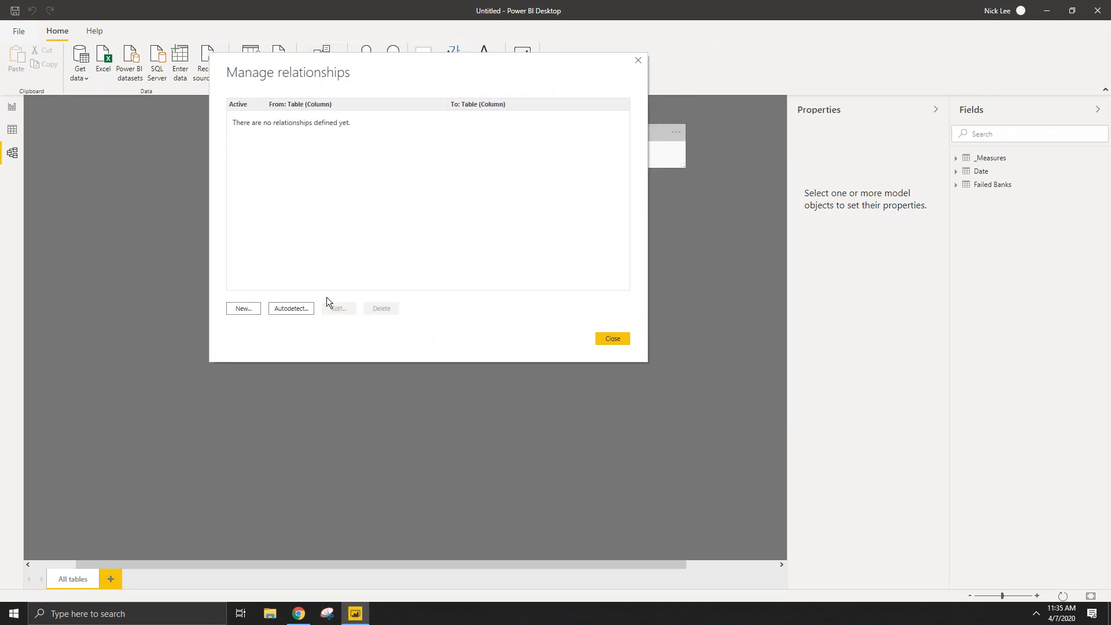
left_click(255, 306)
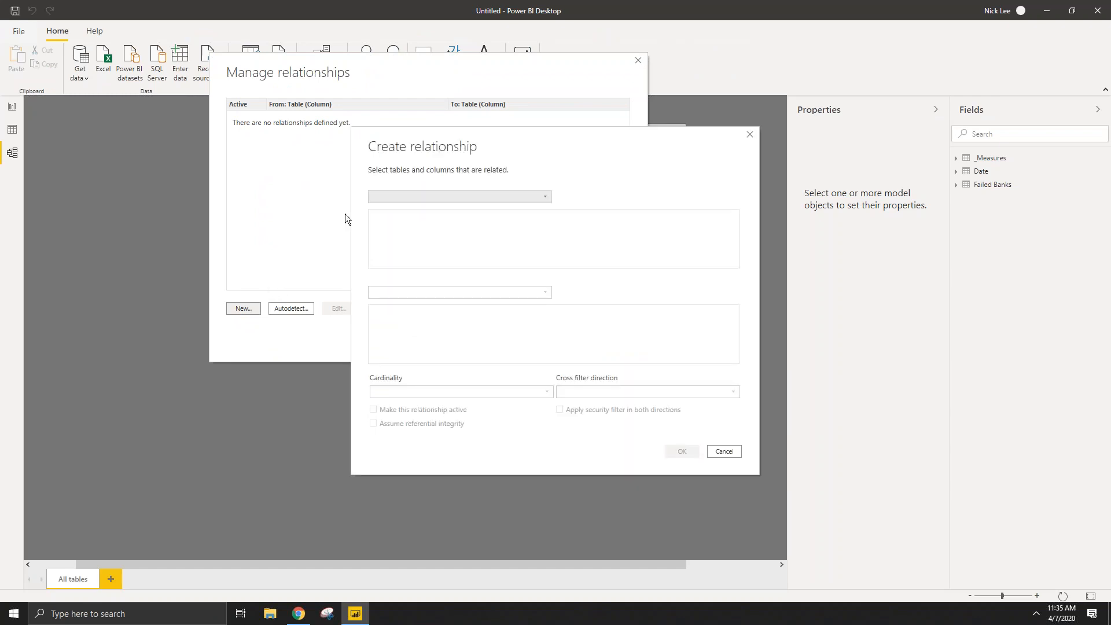
left_click_drag(470, 139, 351, 81)
left_click(345, 139)
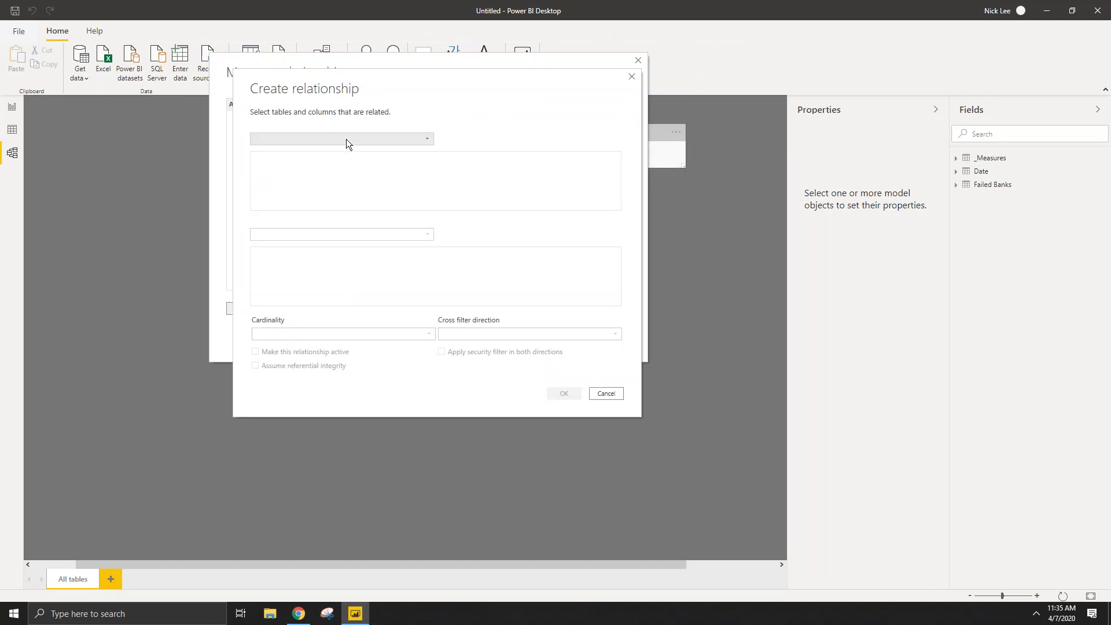
left_click(346, 163)
left_click(334, 234)
left_click(322, 257)
left_click_drag(345, 299, 359, 299)
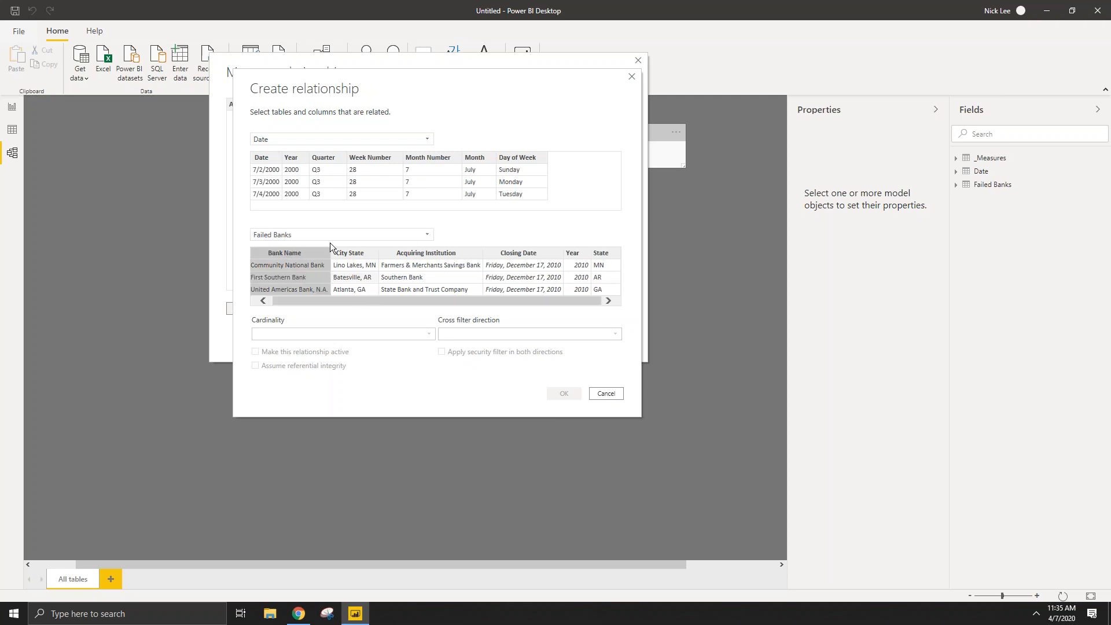
Step: Relate the Date column to Closing Date with one-to-many cardinality and single cross filter direction, and accept the relationship
left_click(273, 167)
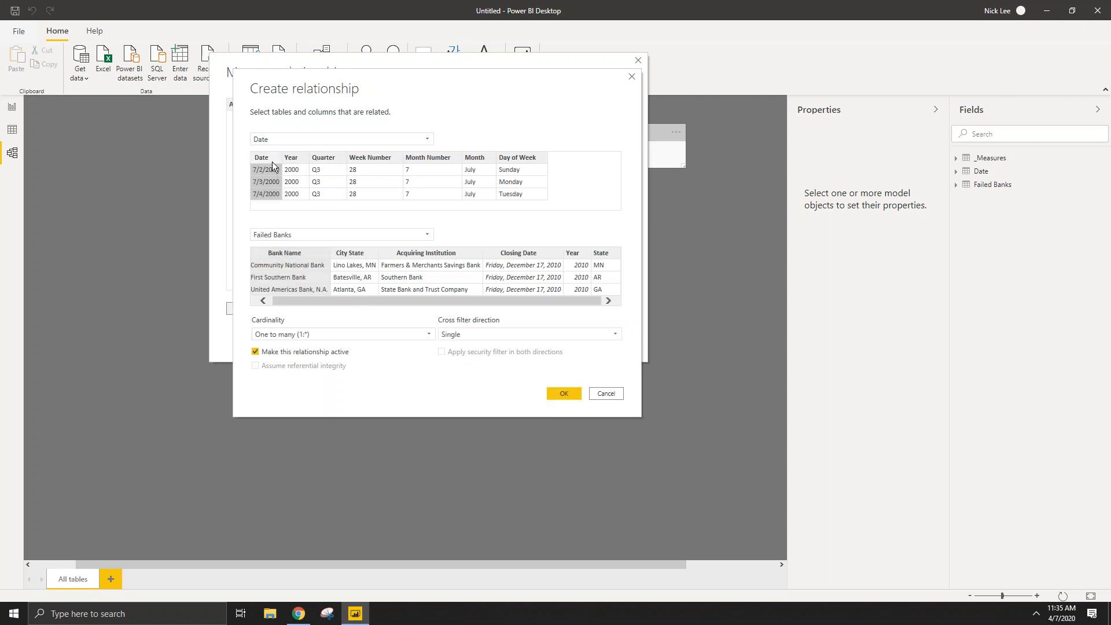
left_click(528, 260)
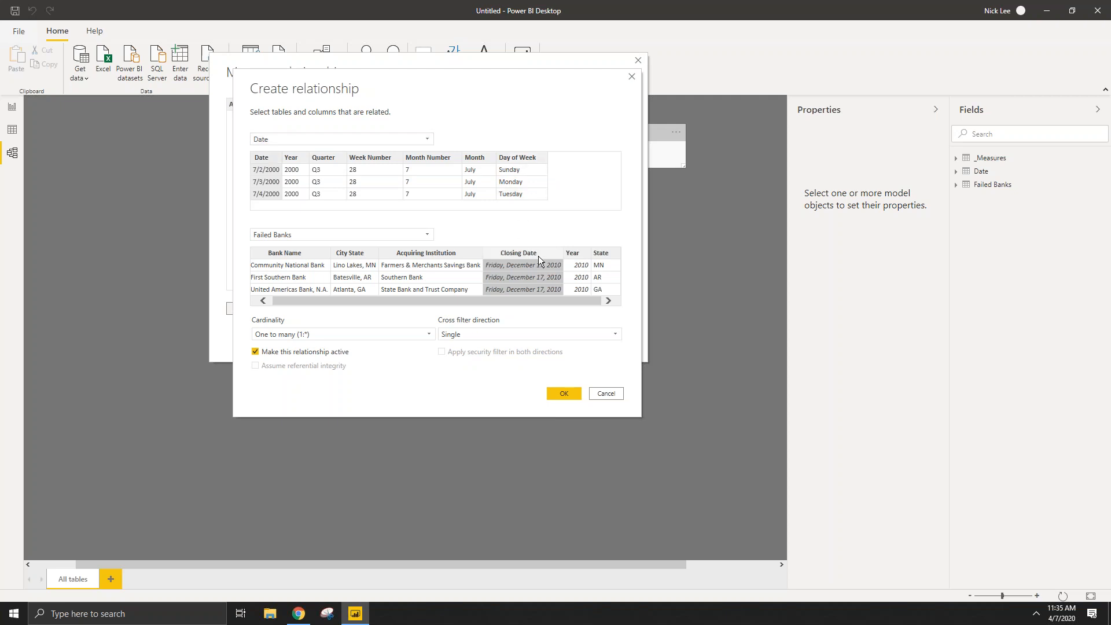
left_click(573, 396)
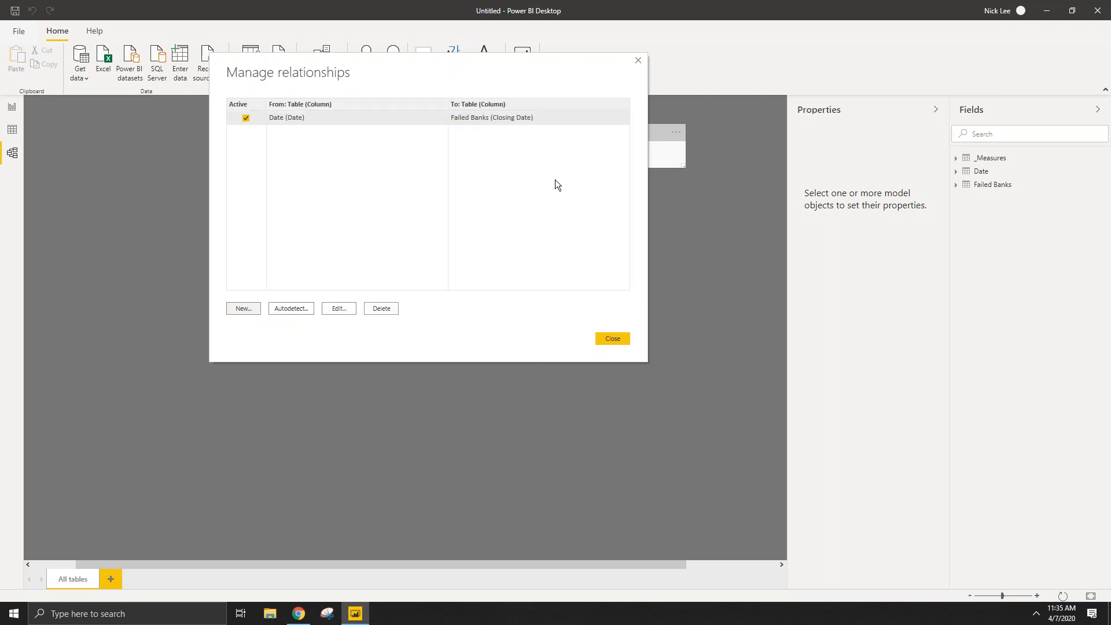
left_click(613, 339)
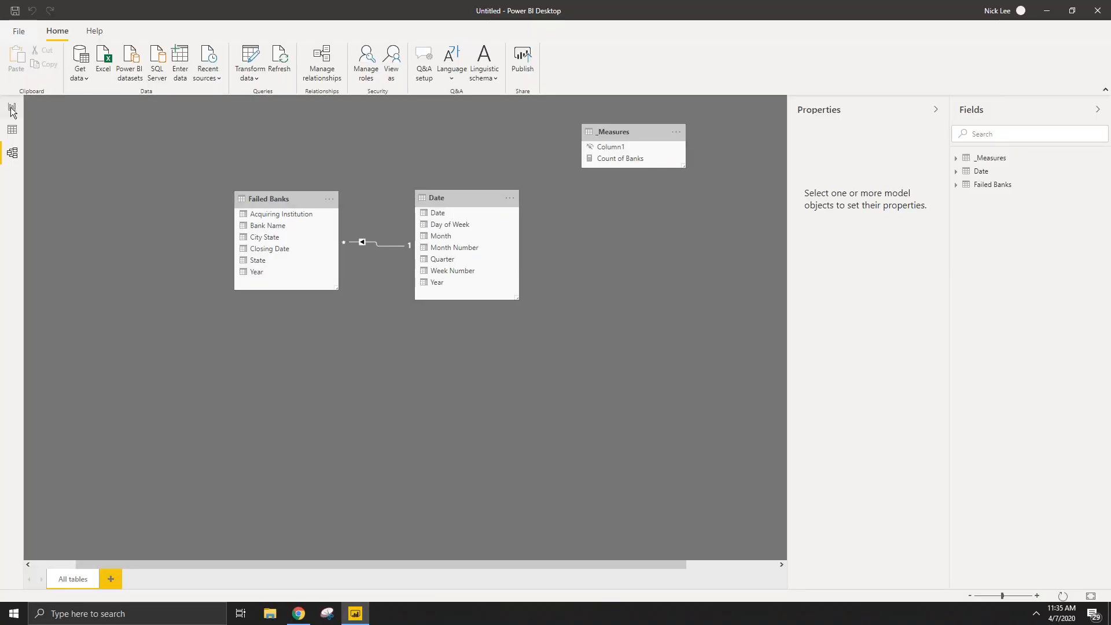
Step: Widen the Year column of the report's table visual and check its rows
left_click(12, 108)
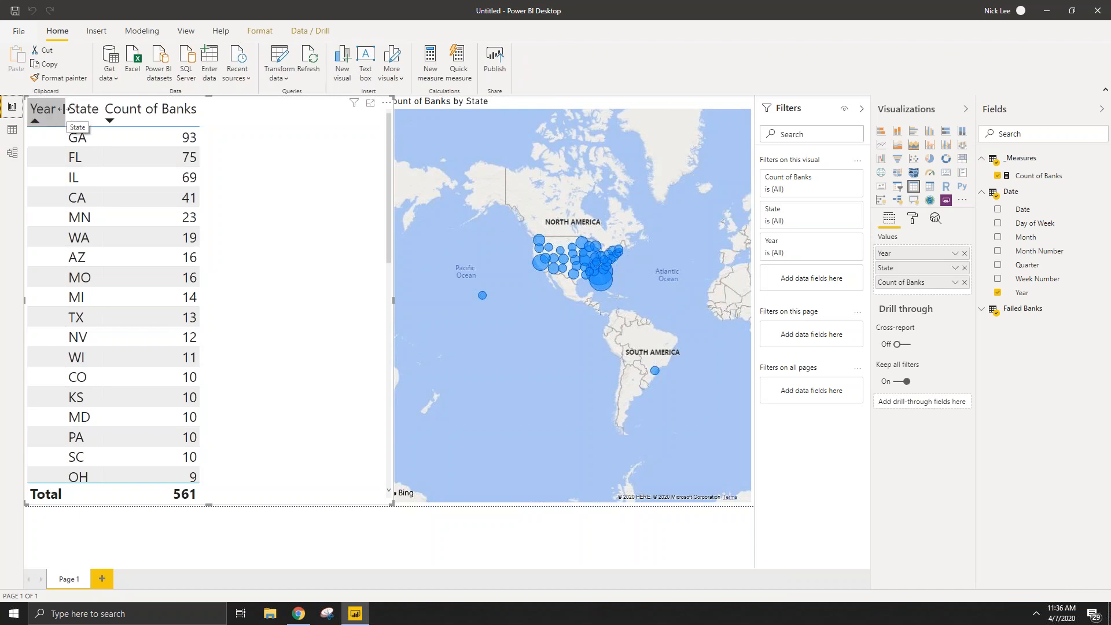
left_click_drag(65, 109, 89, 109)
scroll(169, 269, "down", 4)
scroll(151, 278, "up", 4)
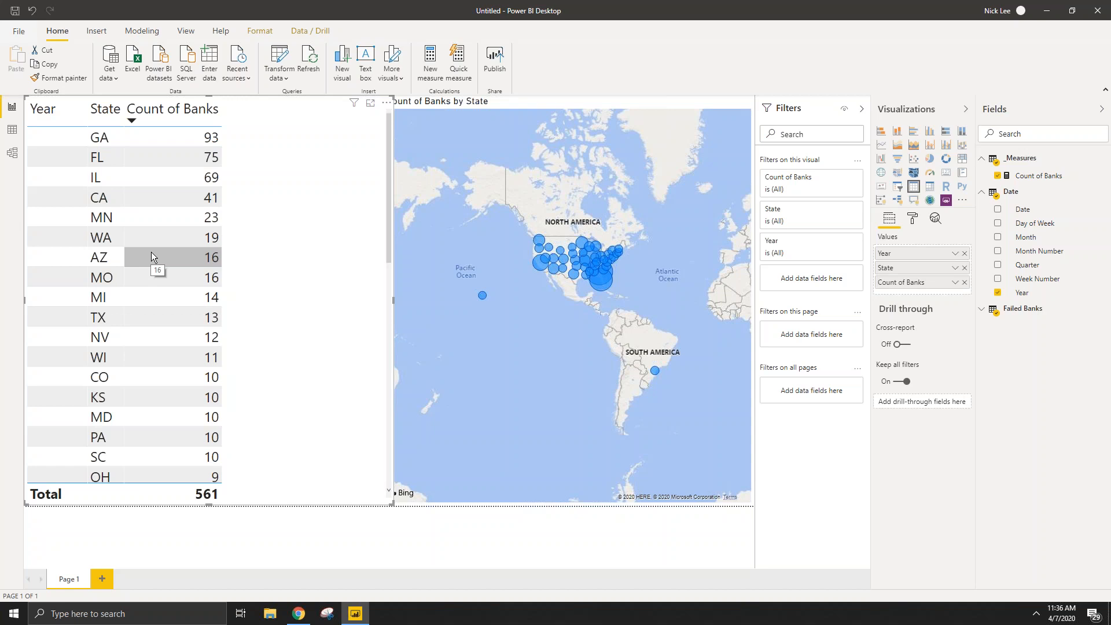
Step: Change the data type of the Date table's Date column to Date and accept the conversion
left_click(16, 133)
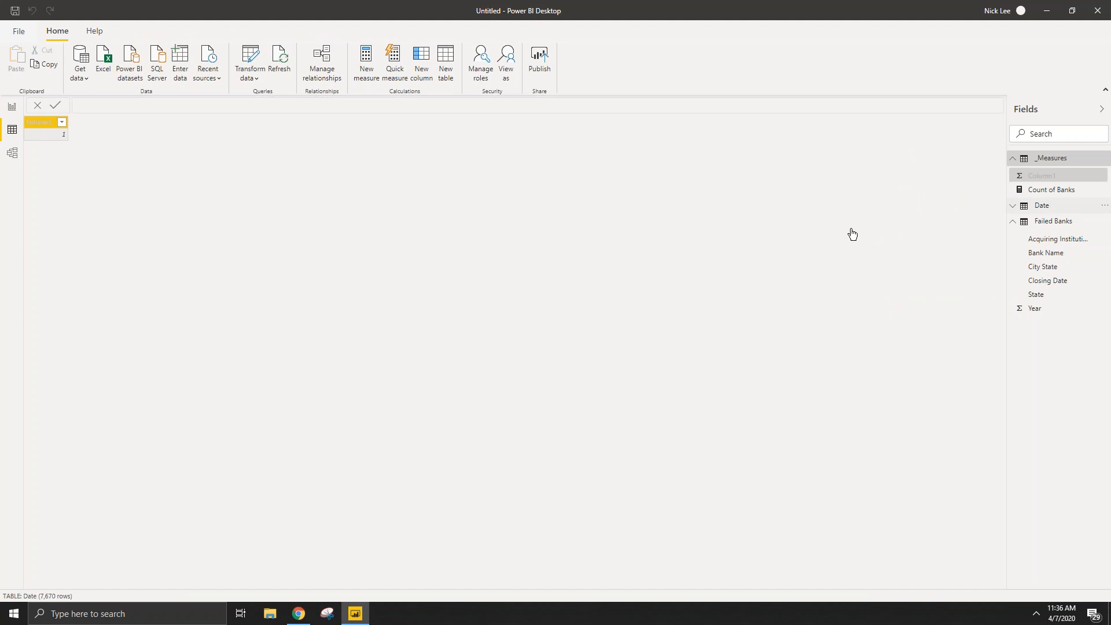
left_click(39, 126)
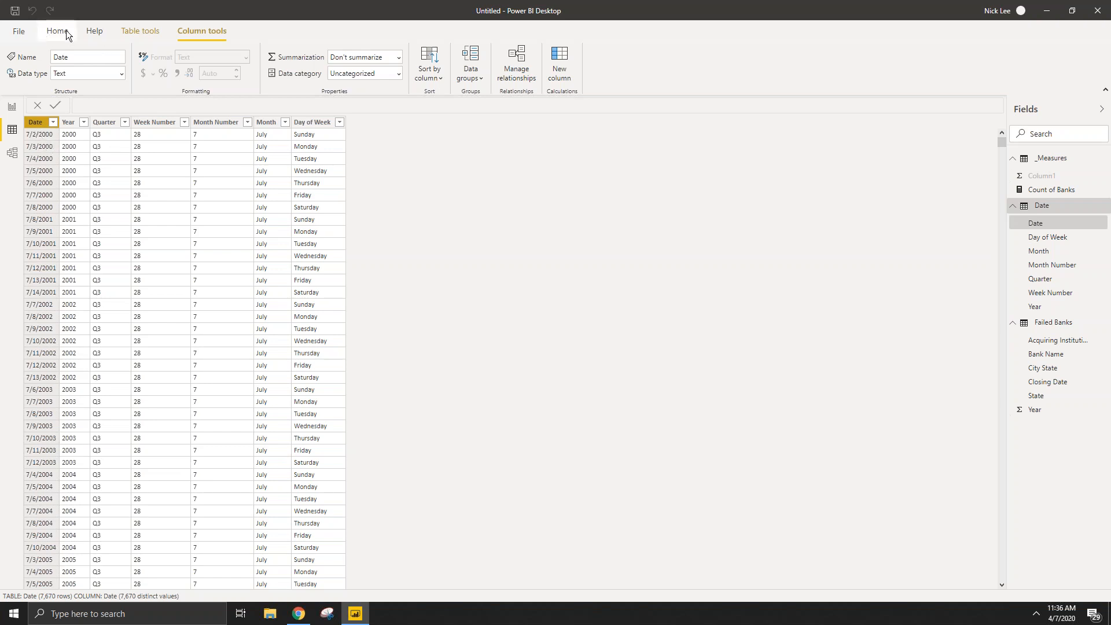
left_click(121, 74)
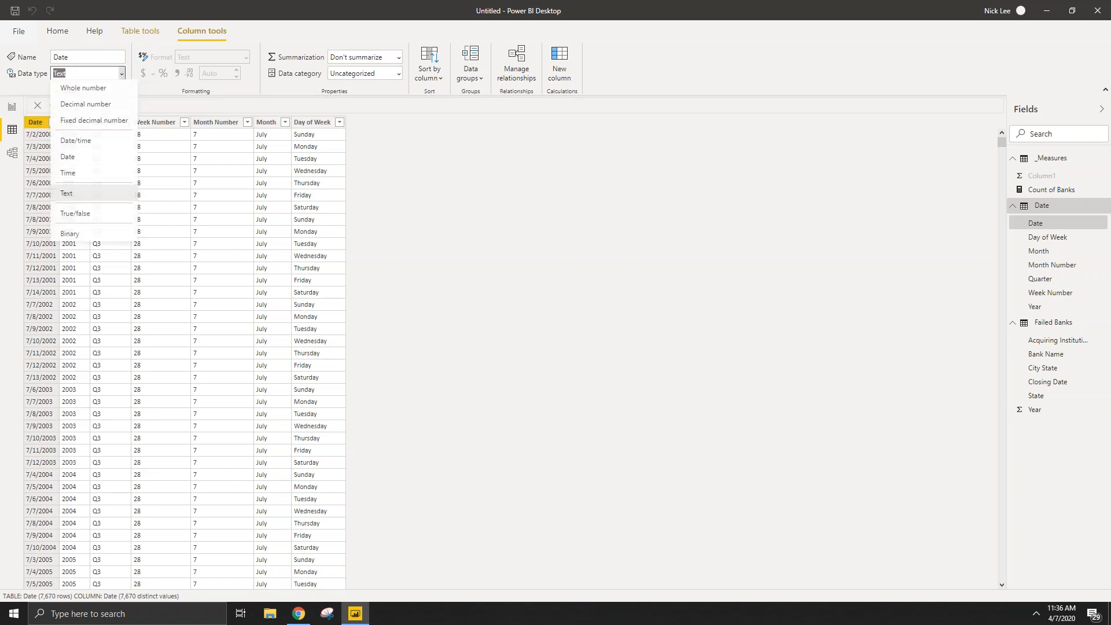
left_click(115, 158)
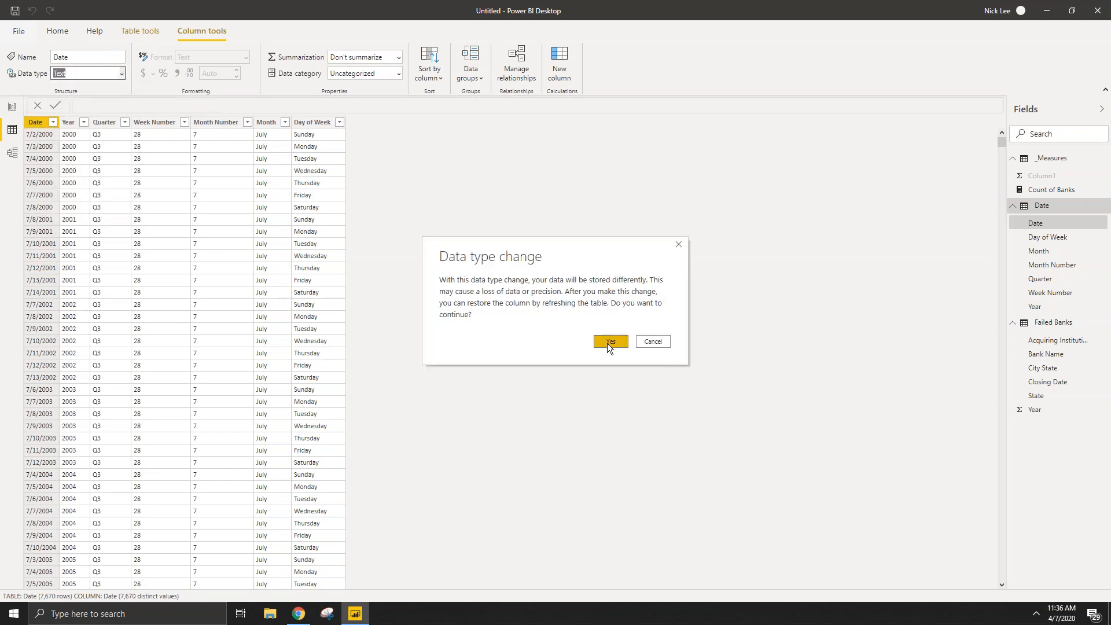
left_click(606, 342)
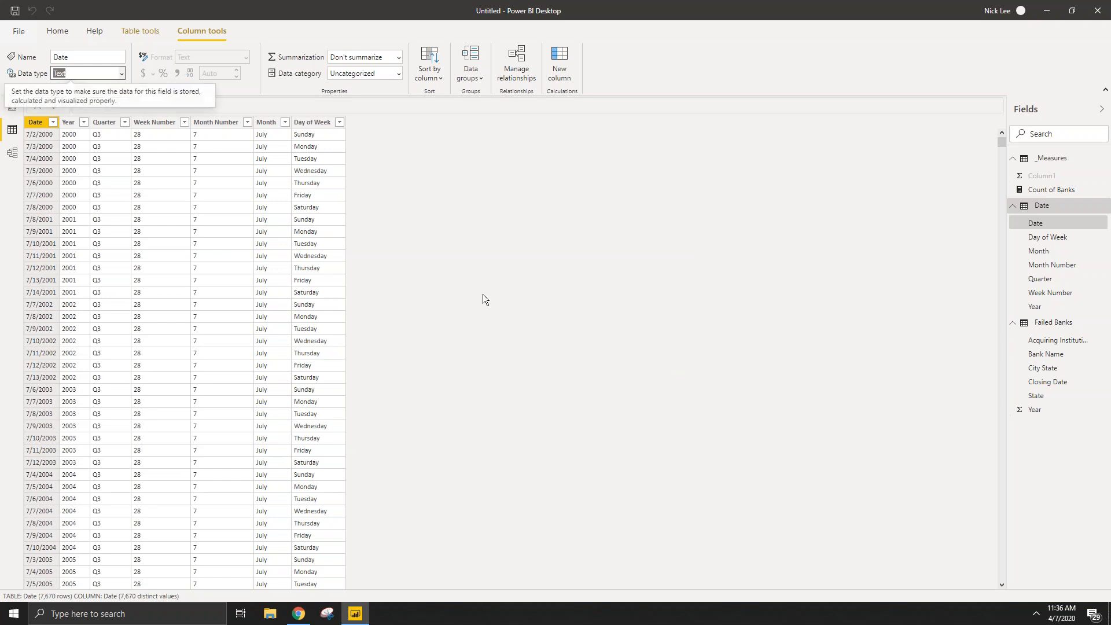
Step: Sort the report's table visual by State in ascending order and examine the yearly bank counts for GA
left_click(12, 107)
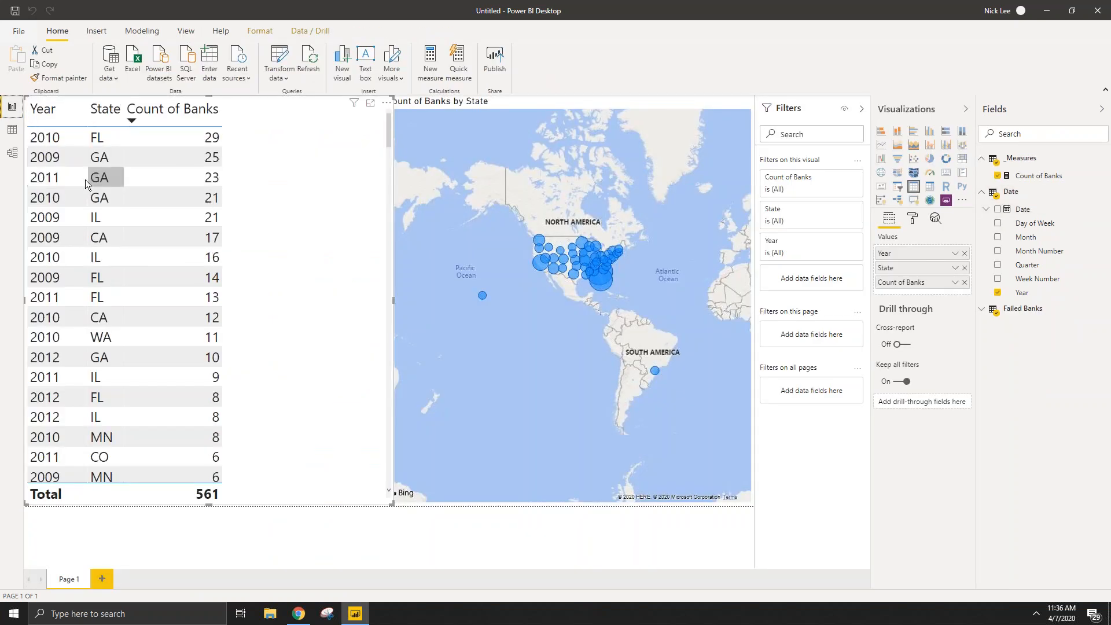
left_click(95, 116)
left_click(94, 117)
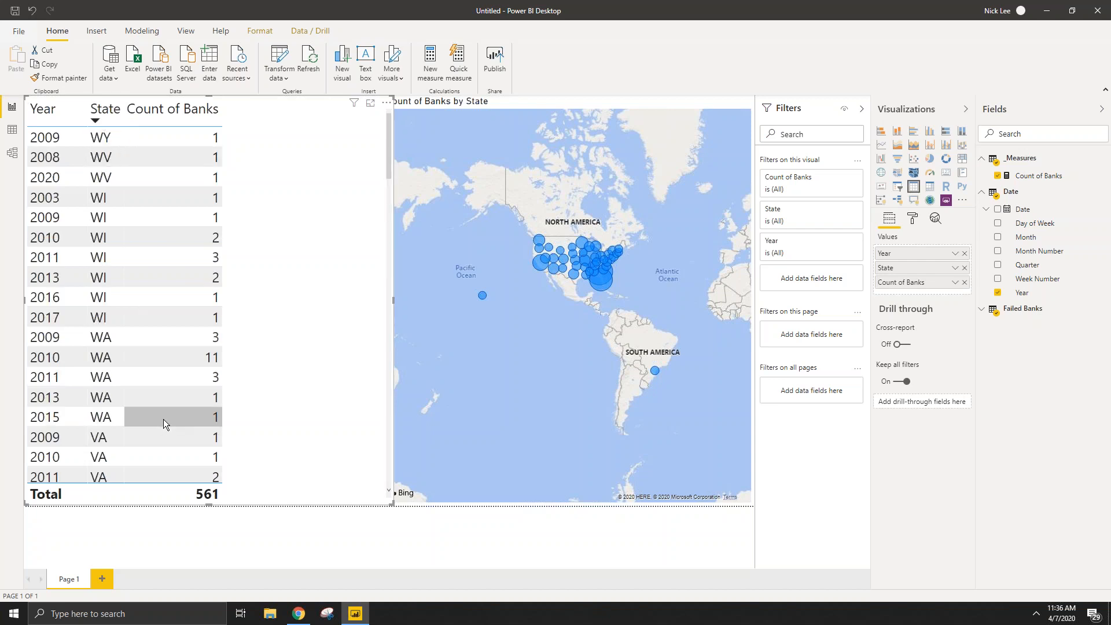
scroll(185, 318, "down", 8)
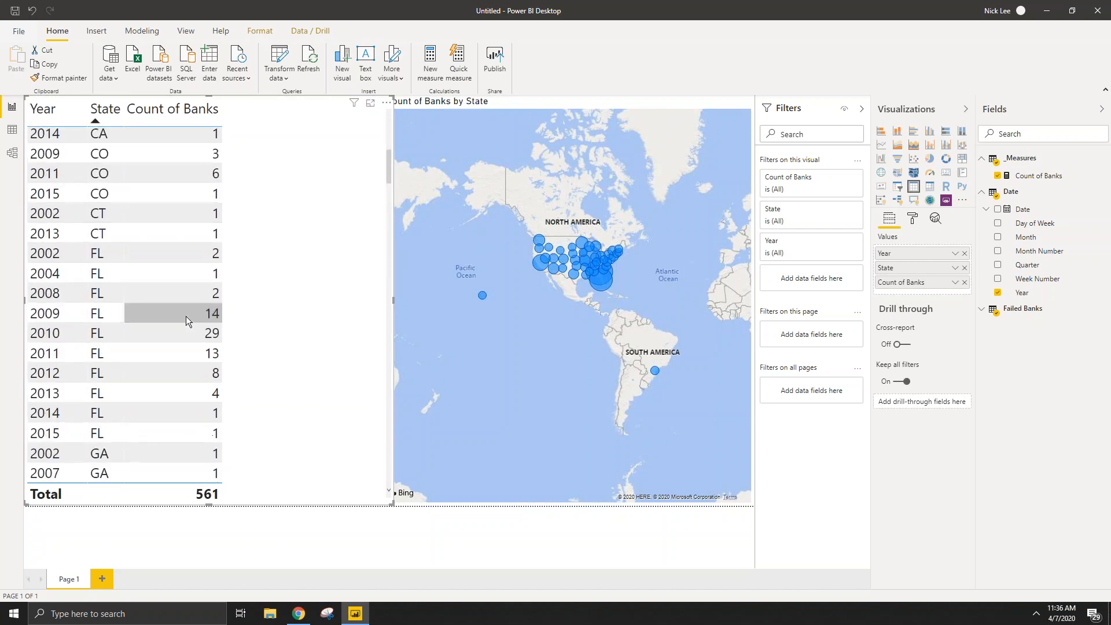
scroll(187, 318, "down", 3)
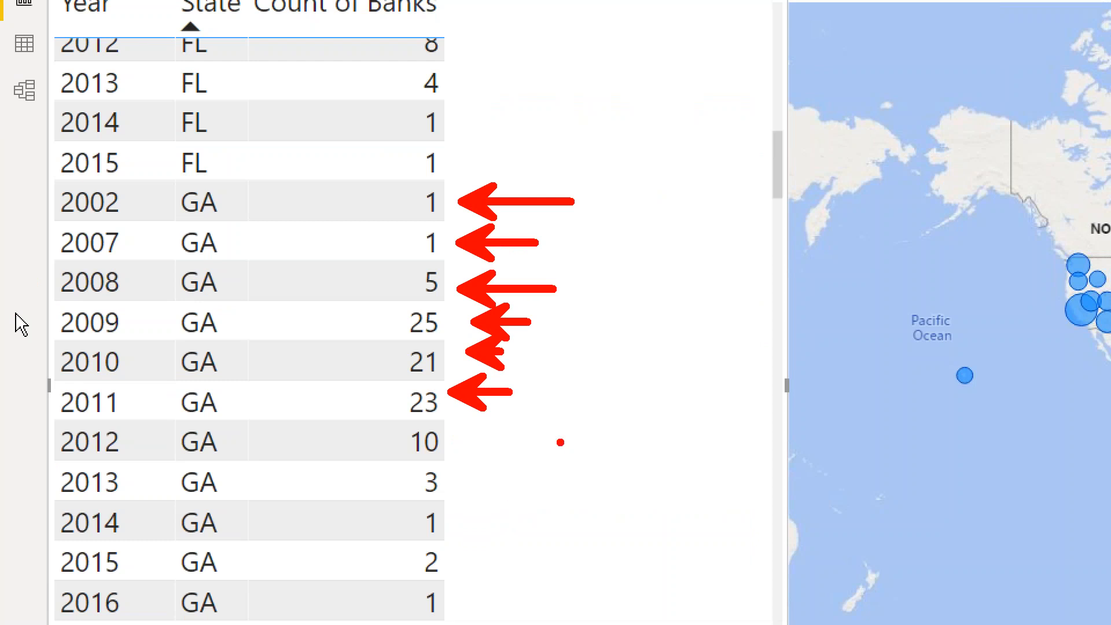
key("Escape")
scroll(249, 251, "down", 1)
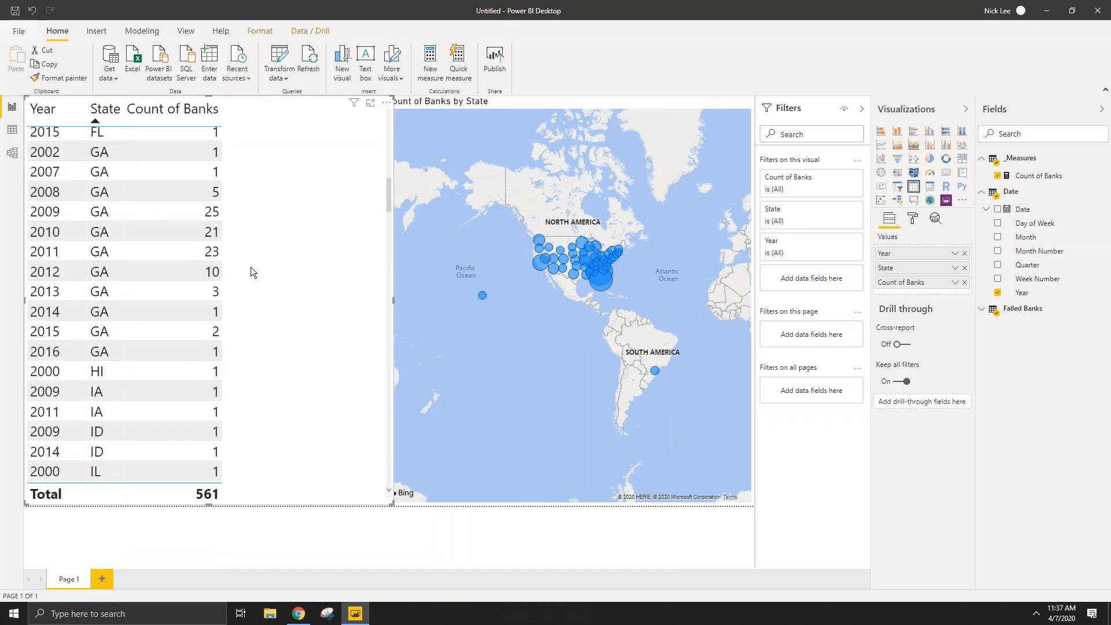
Step: Check the report table's first State rows and open the Power Query Editor to transform the data
scroll(250, 260, "up", 3)
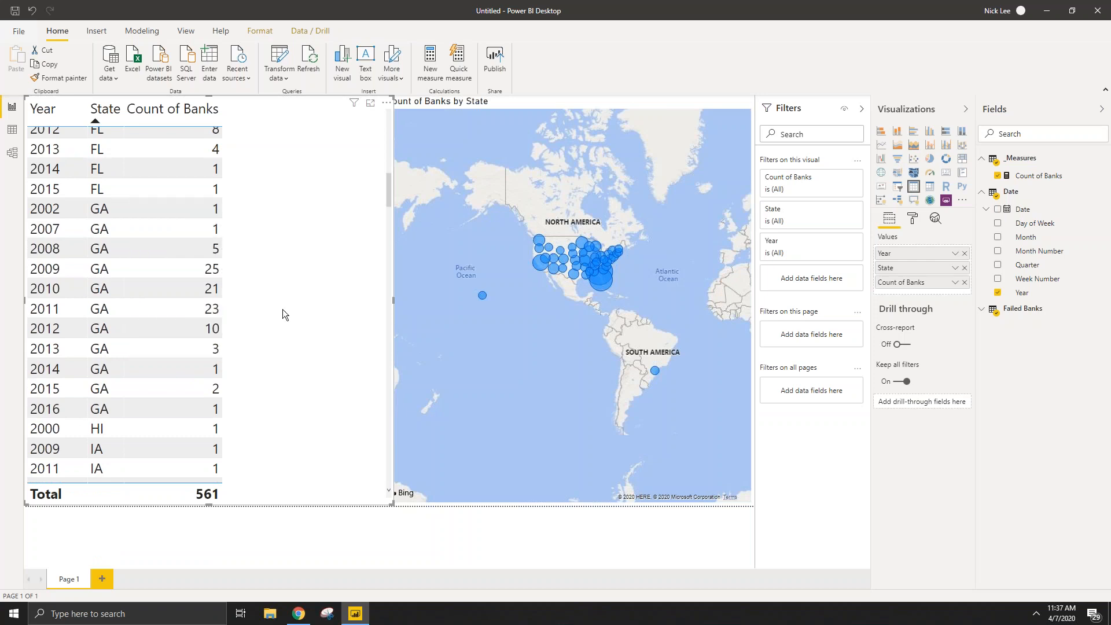
scroll(282, 309, "up", 10)
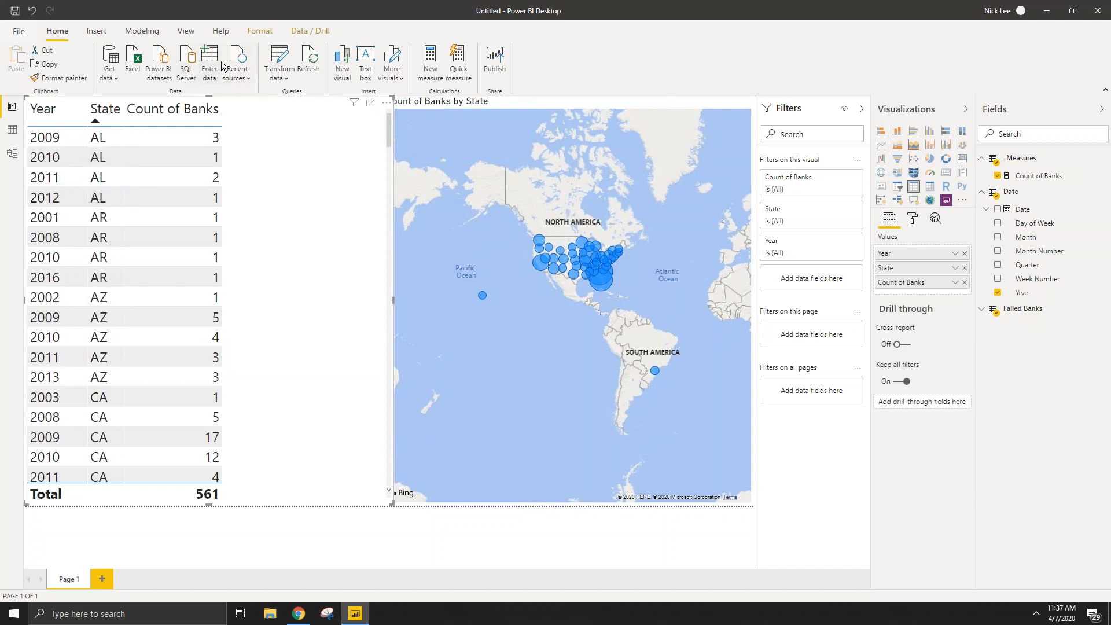
left_click(280, 59)
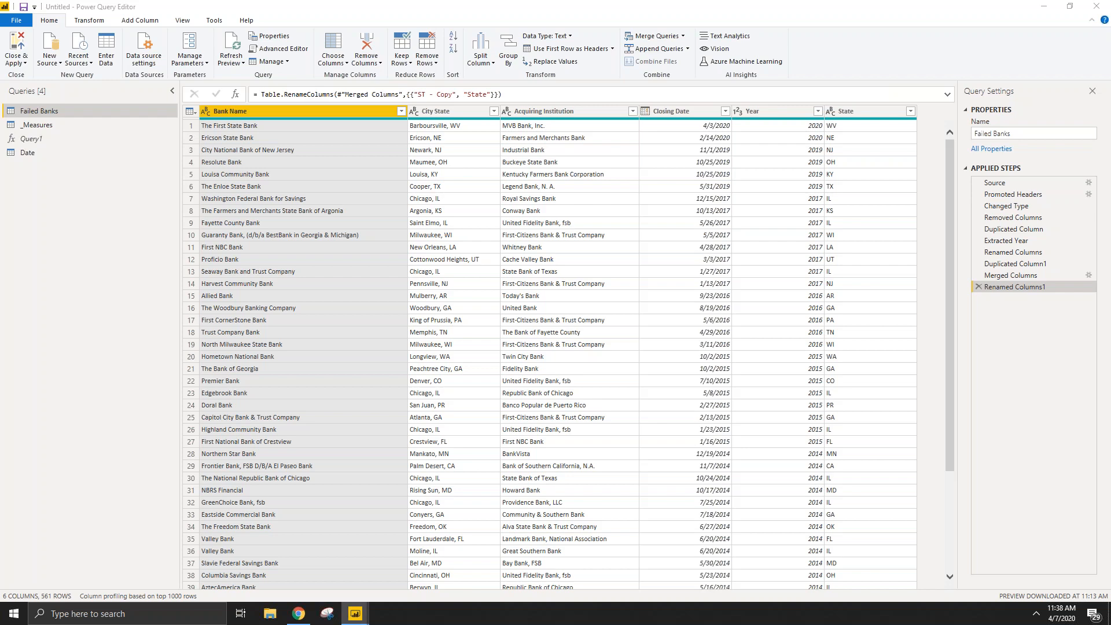
Step: Switch to the browser's Wikipedia page on U.S. state abbreviations and examine its table of region names and codes
left_click_drag(1110, 174, 580, 3)
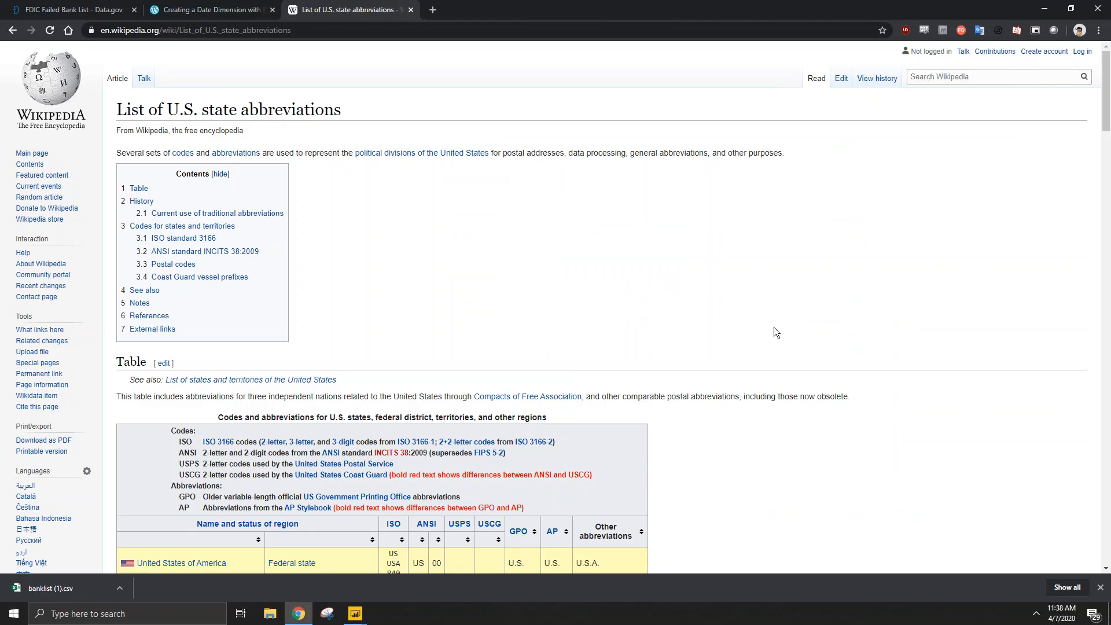
scroll(773, 327, "down", 5)
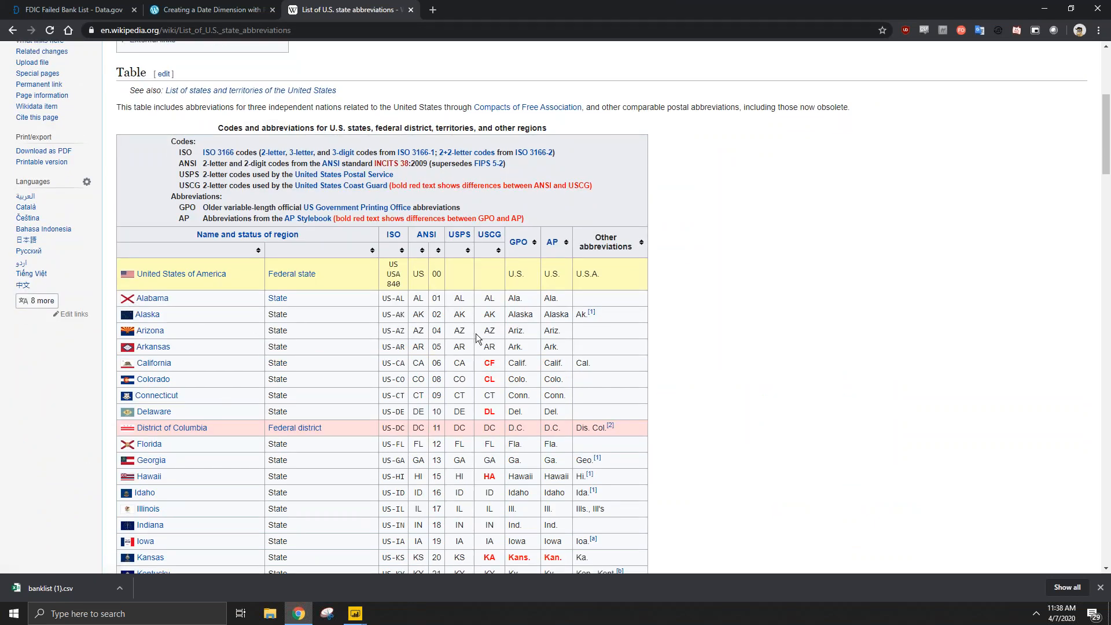
scroll(694, 342, "down", 1)
scroll(408, 353, "down", 3)
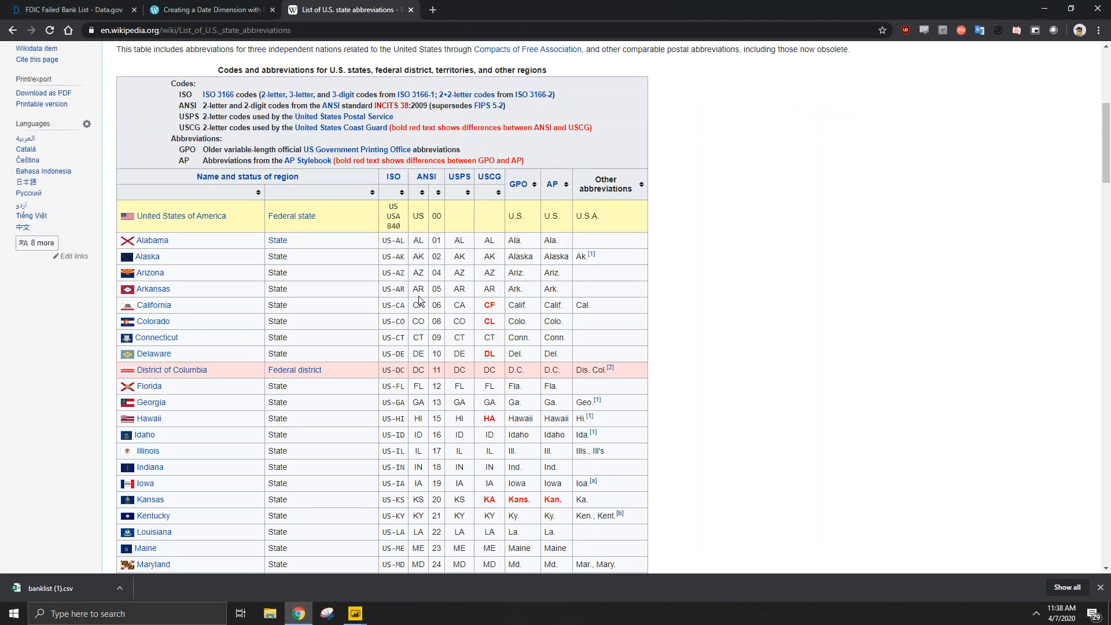
scroll(408, 350, "down", 6)
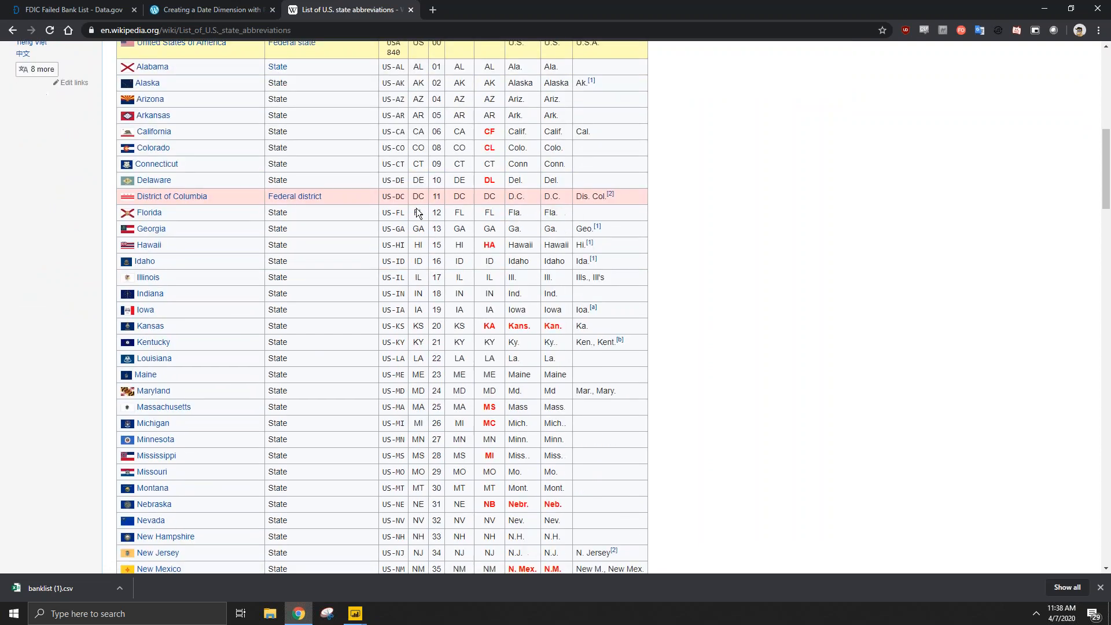
scroll(428, 307, "up", 4)
scroll(414, 274, "up", 10)
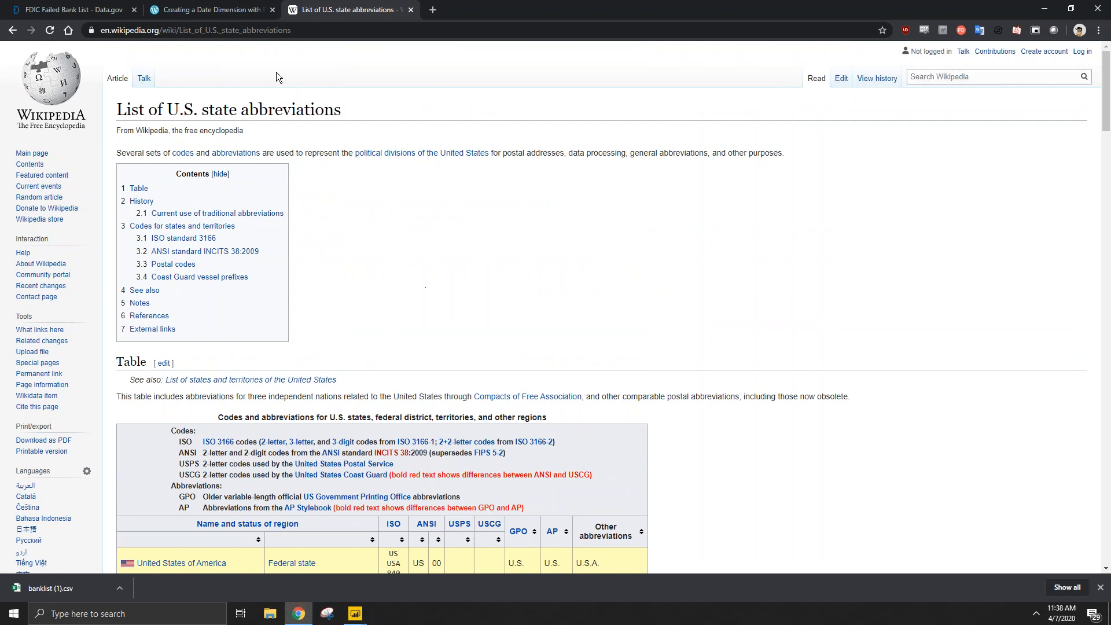
Step: Copy the URL of the Wikipedia state abbreviations page and switch back to the Power Query Editor
left_click(269, 37)
key("ctrl+c")
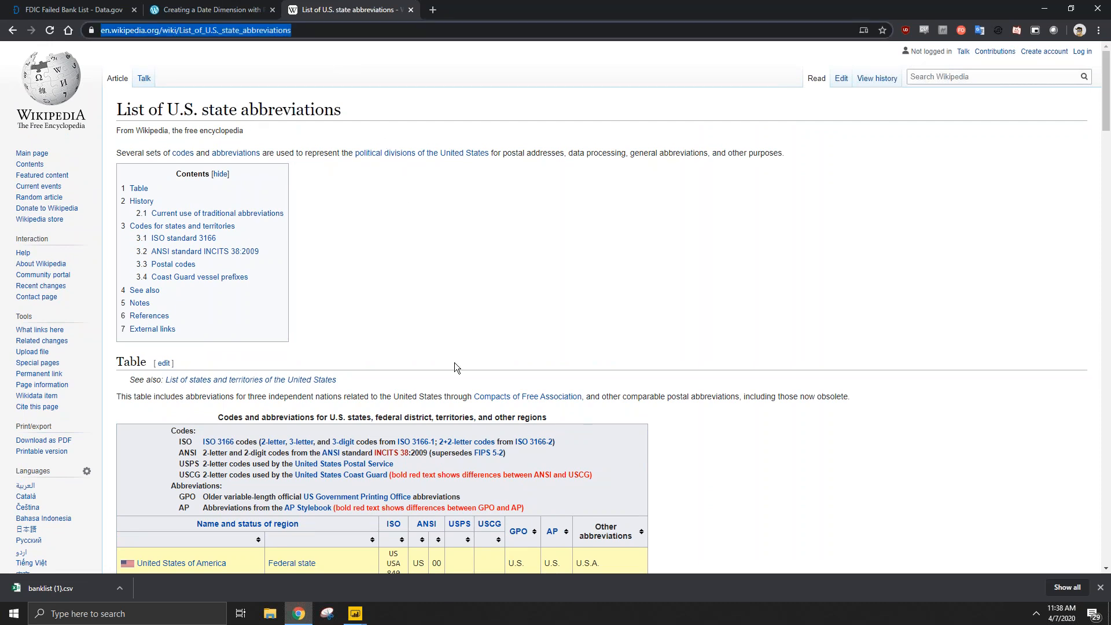
scroll(359, 359, "down", 6)
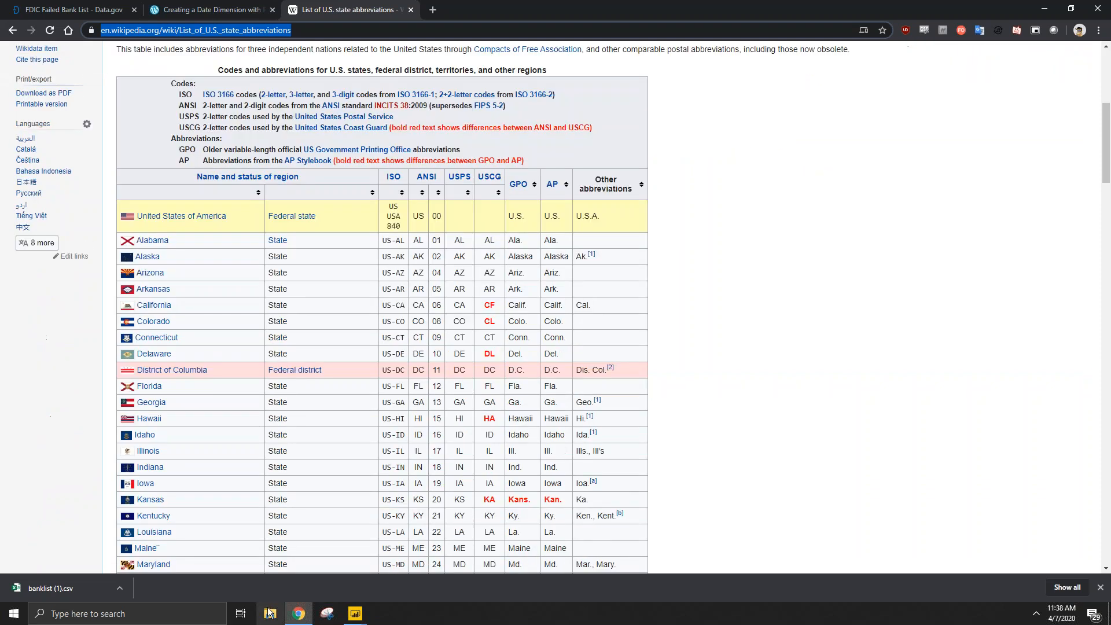
left_click(355, 613)
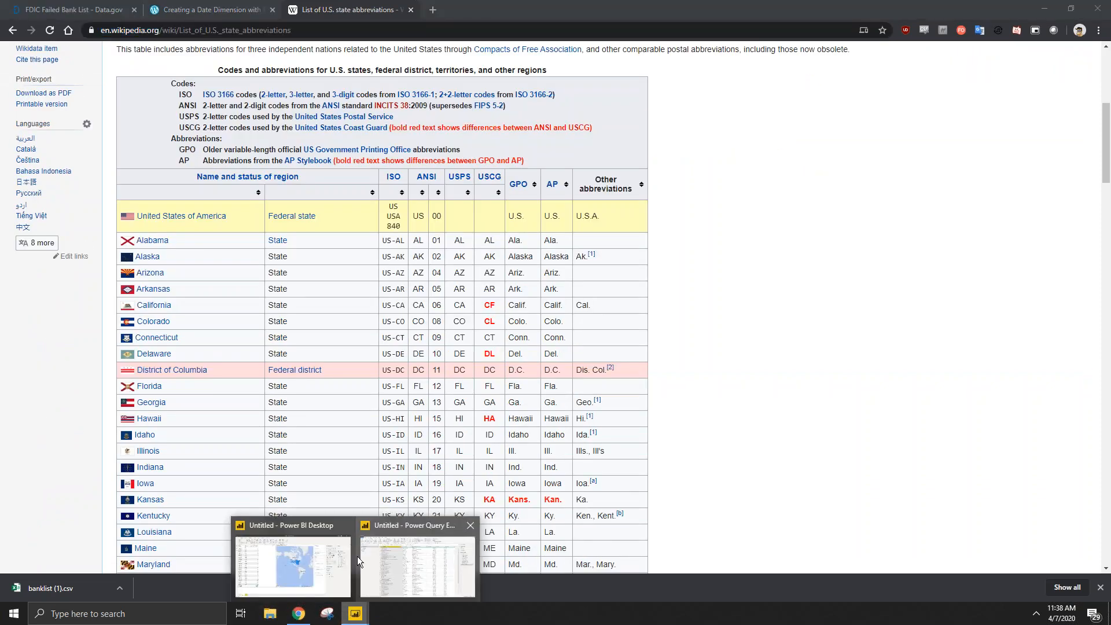
left_click(312, 554)
left_click(400, 560)
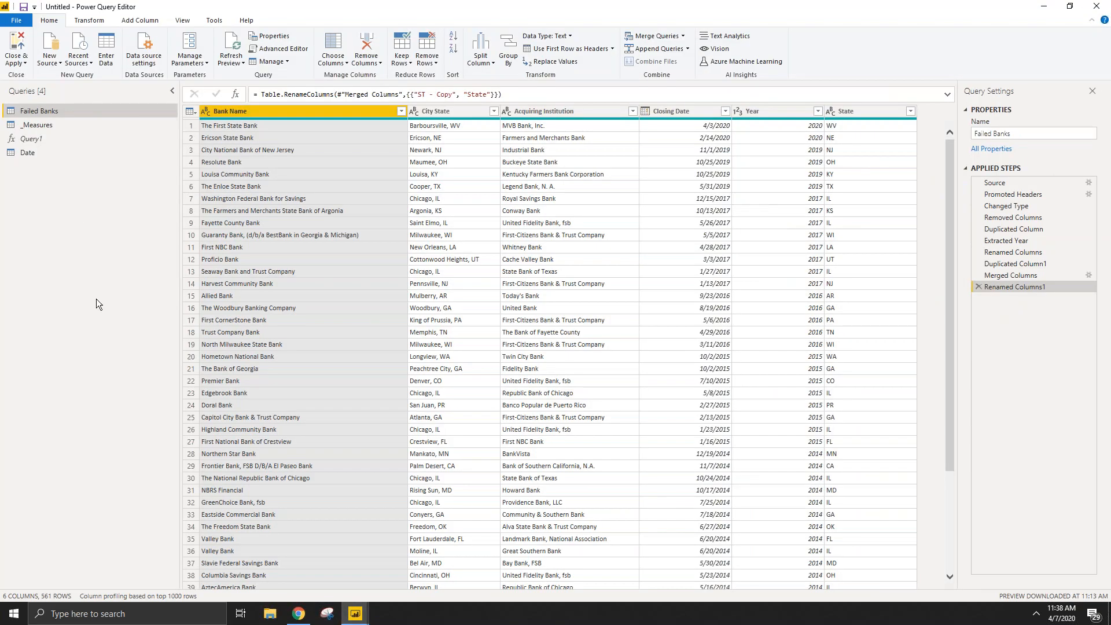
Step: Add a new Web source using the copied Wikipedia URL and connect with anonymous access
left_click(53, 65)
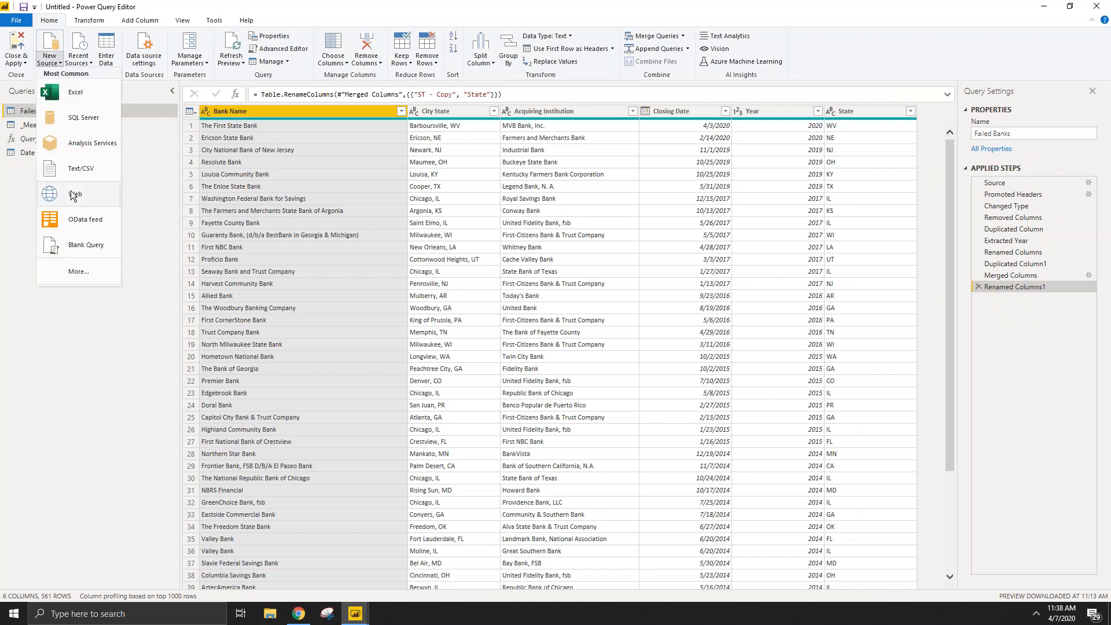
left_click(132, 265)
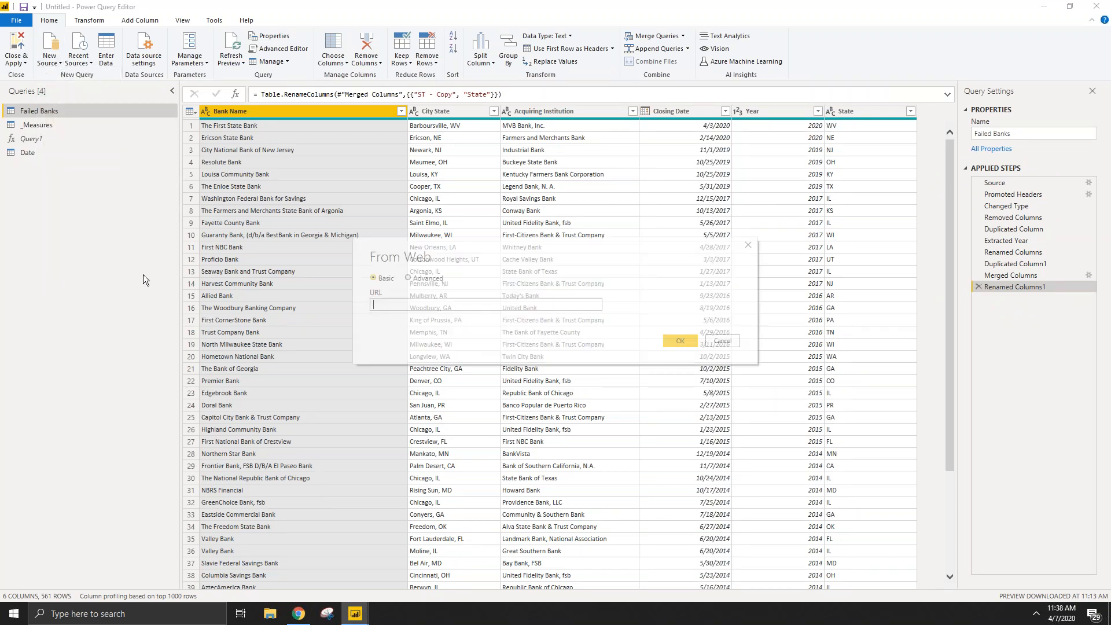
key("ctrl+v")
key("Return")
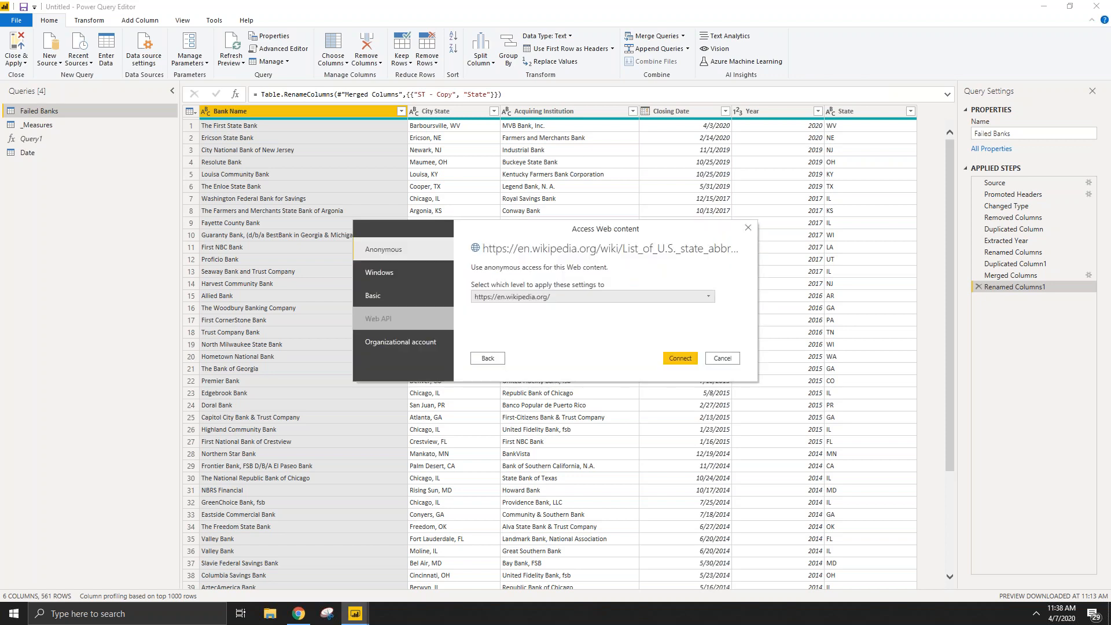
left_click(679, 358)
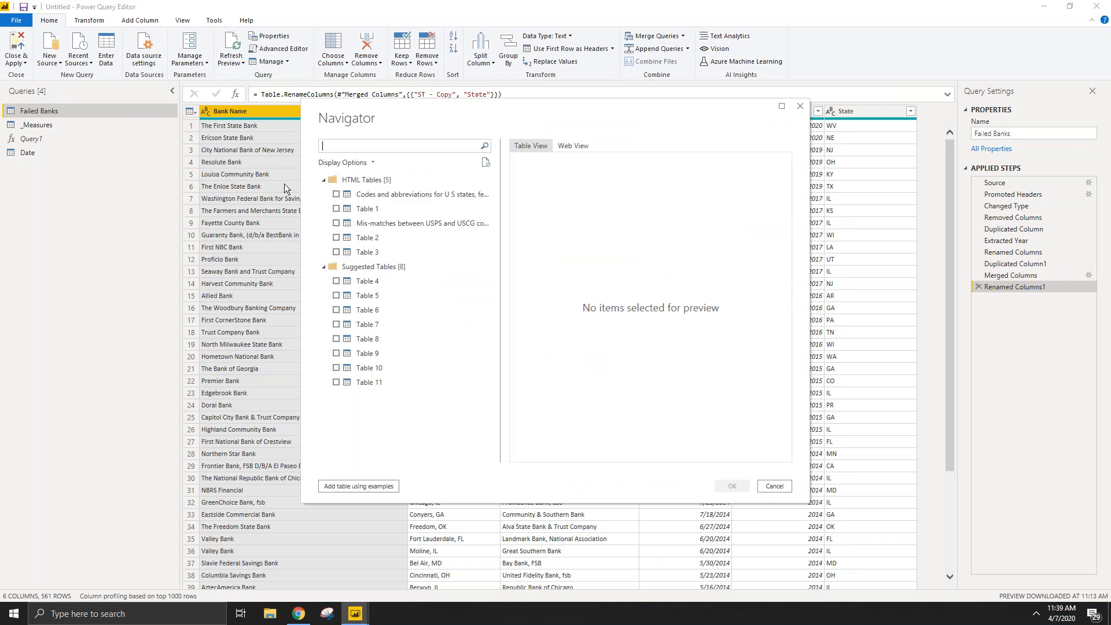
Step: Preview the "Codes and abbreviations for U S states" HTML table and load it as a new query
left_click(395, 196)
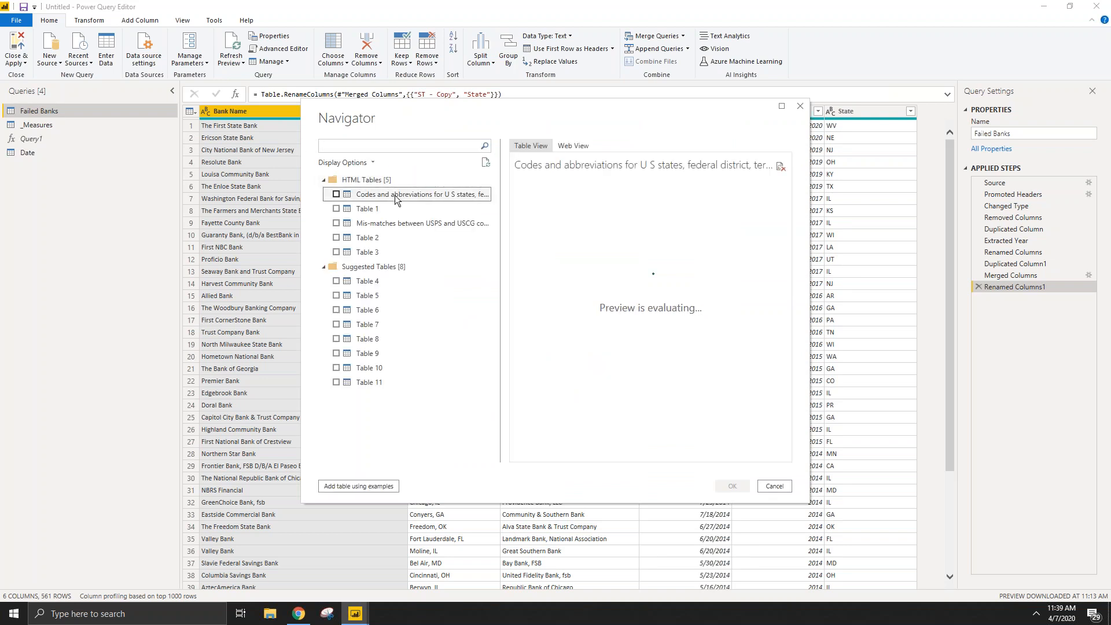
mouse_move(556, 452)
left_mouse_down()
mouse_move(605, 450)
mouse_move(538, 459)
left_mouse_up()
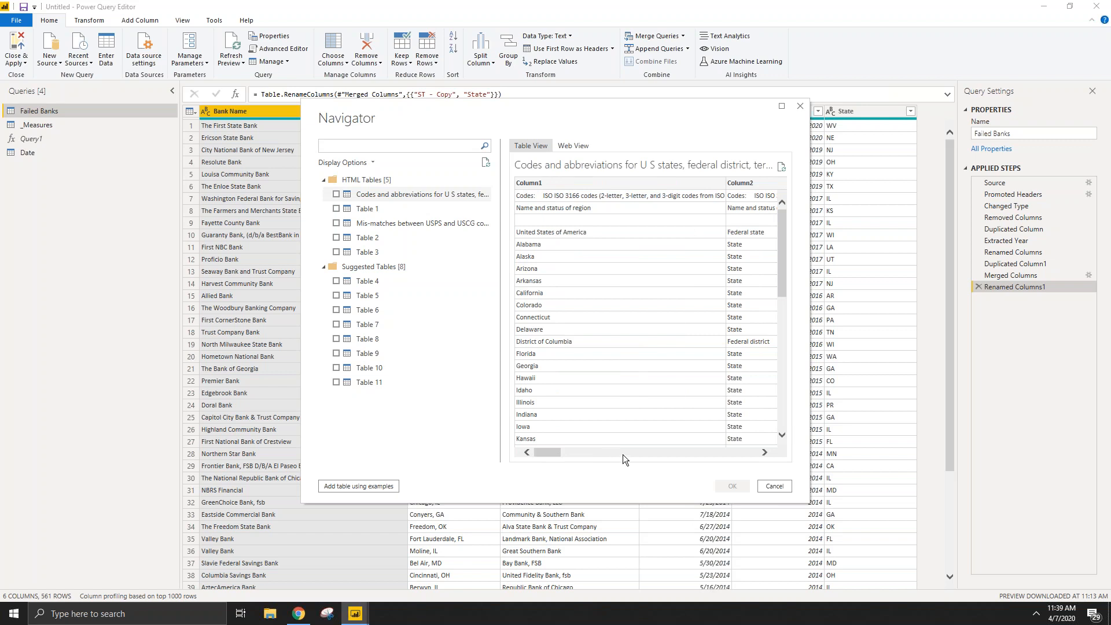
left_click(336, 195)
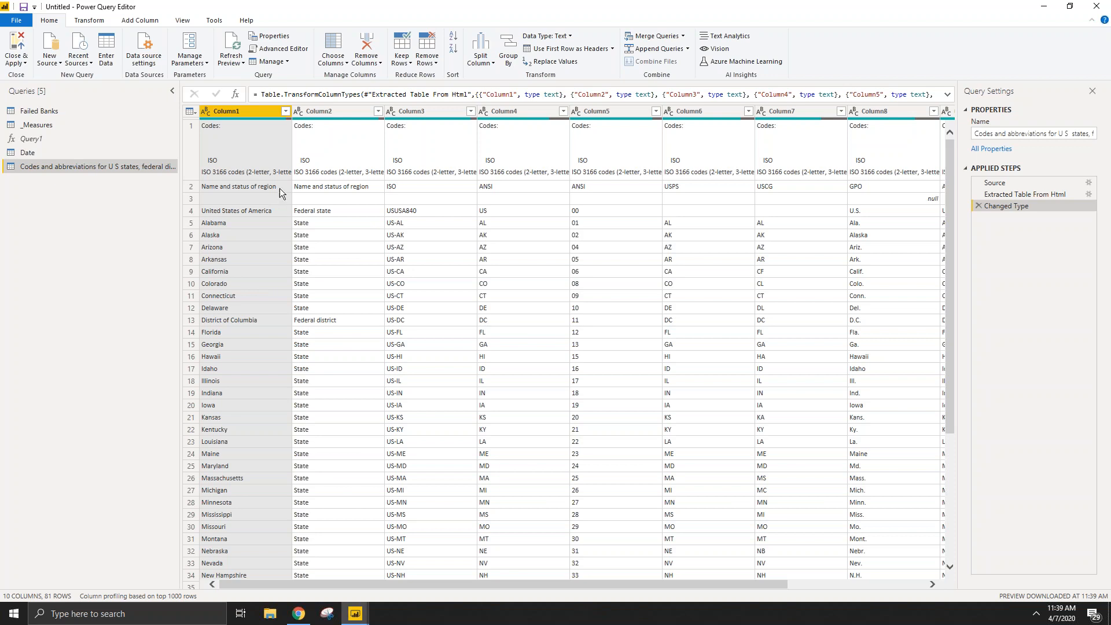
Step: Examine the state codes in Column4 and the region names in Column1's filter list, leaving the filter unchanged
left_click(524, 110)
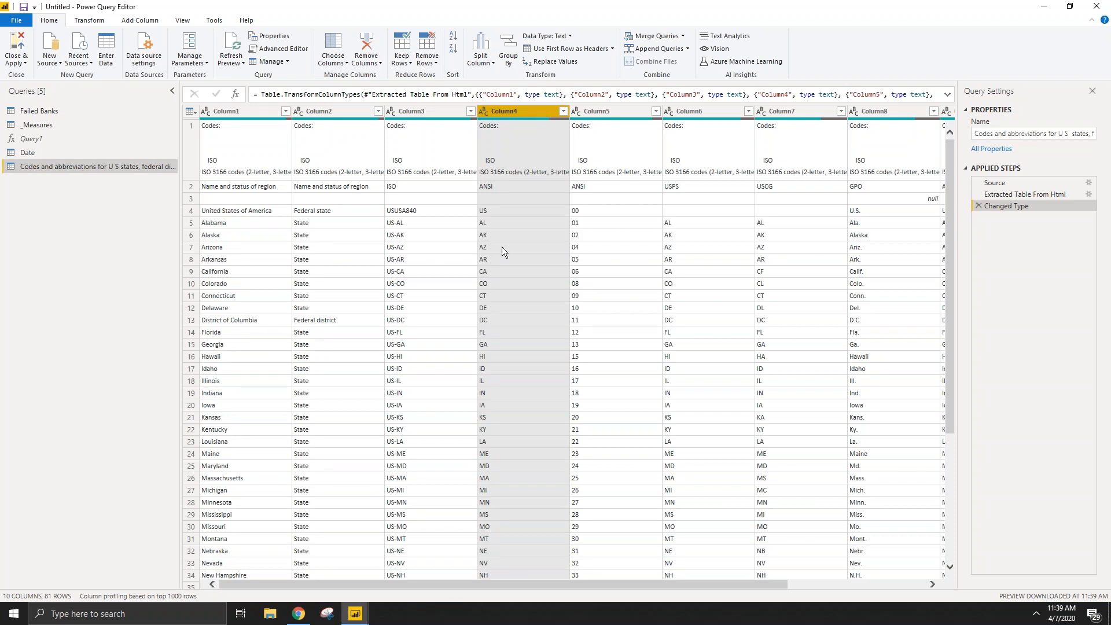
scroll(499, 272, "down", 5)
scroll(513, 429, "up", 5)
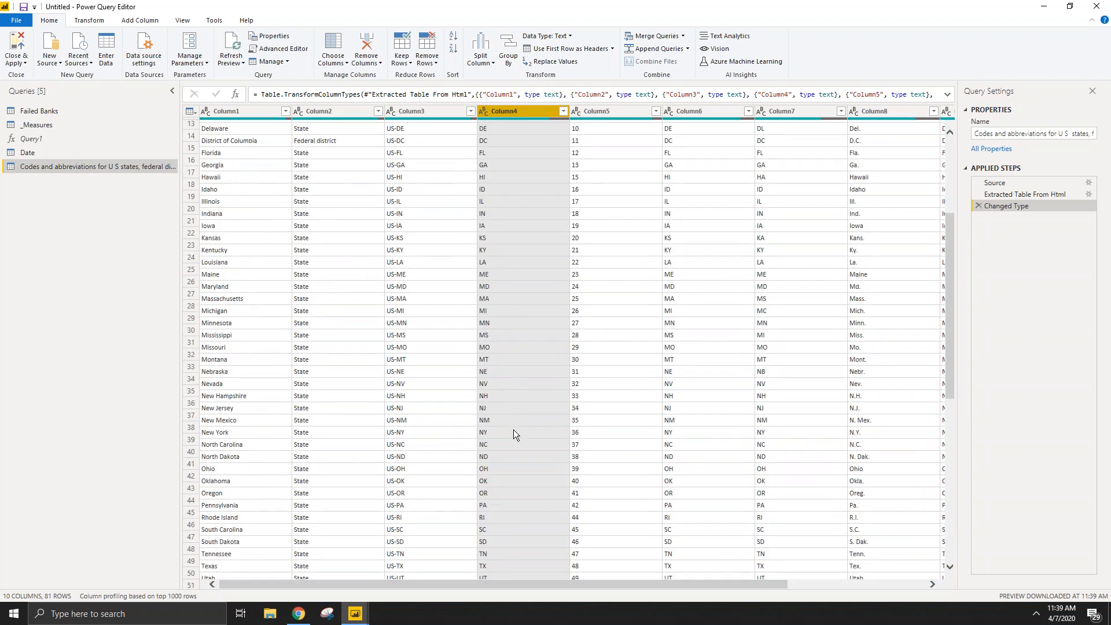
left_click(242, 110)
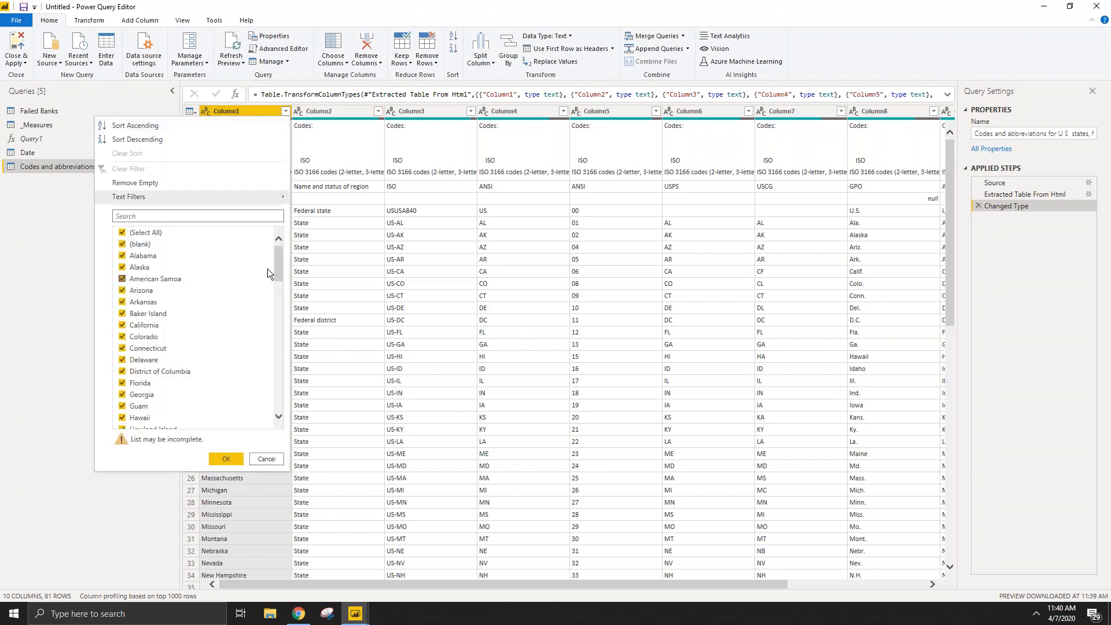
scroll(279, 282, "down", 2)
left_click_drag(279, 283, 278, 408)
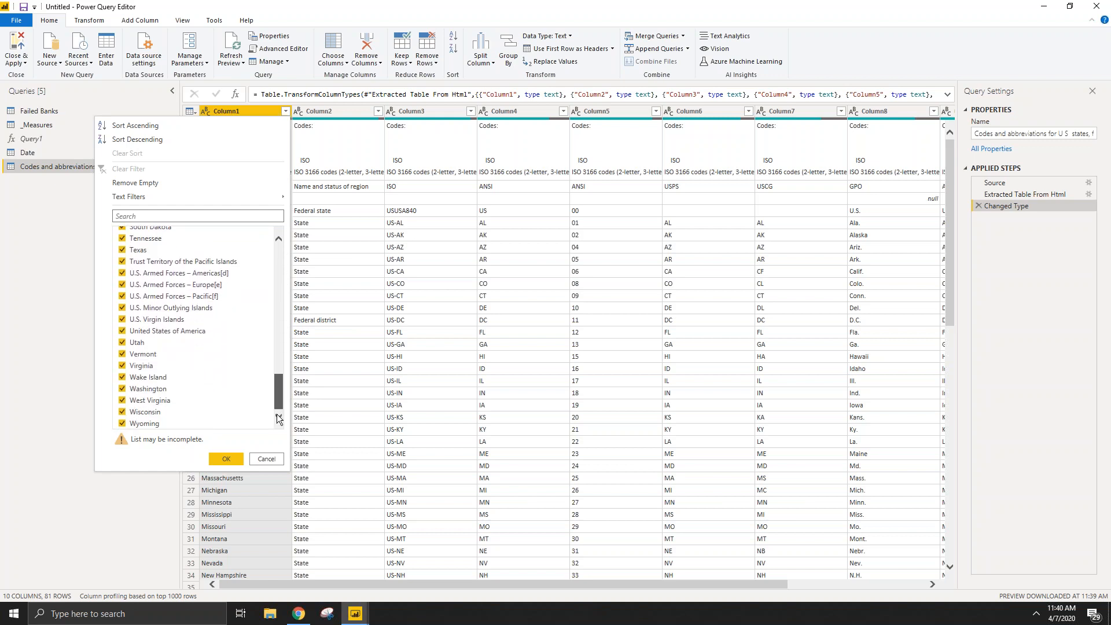
left_click(263, 459)
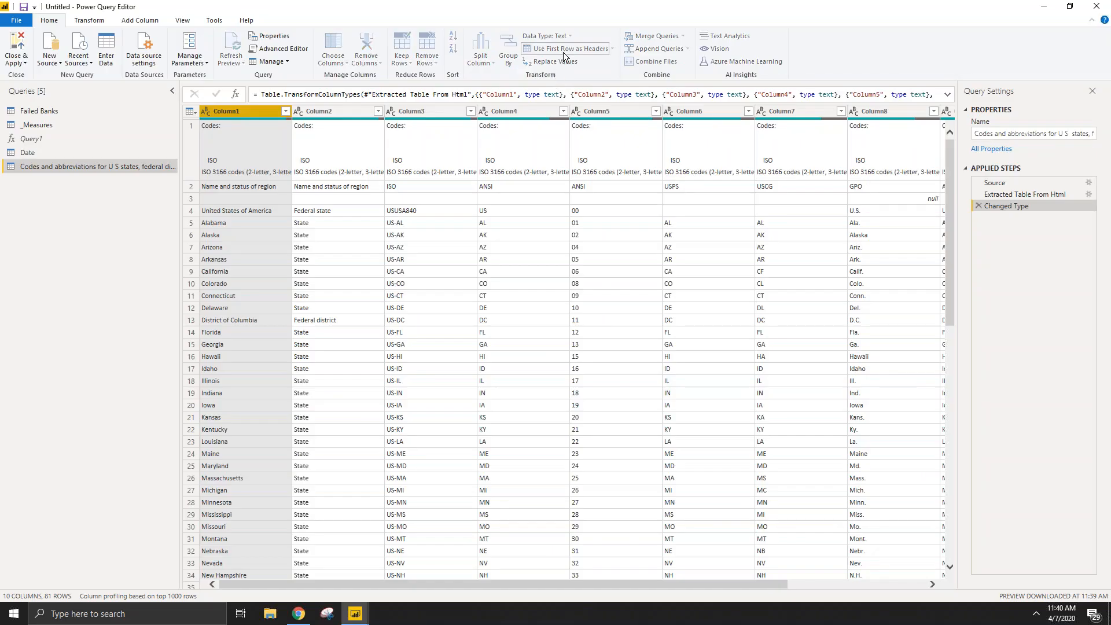
Step: Promote the first row to headers four times until Alabama is the first data row, reviewing the applied steps midway
left_click(564, 52)
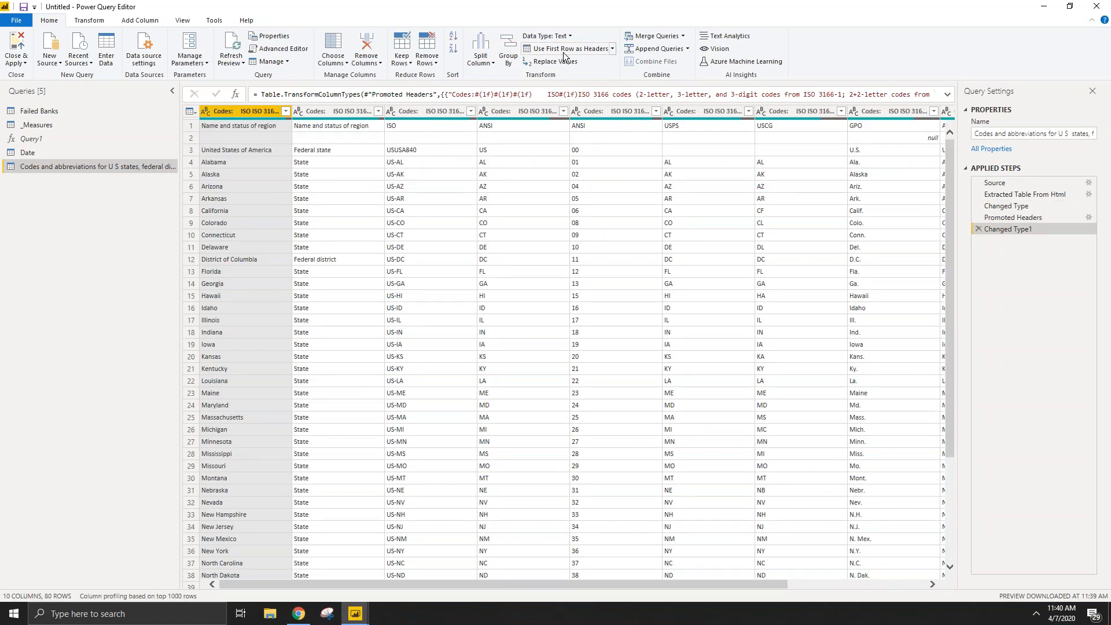
left_click(564, 52)
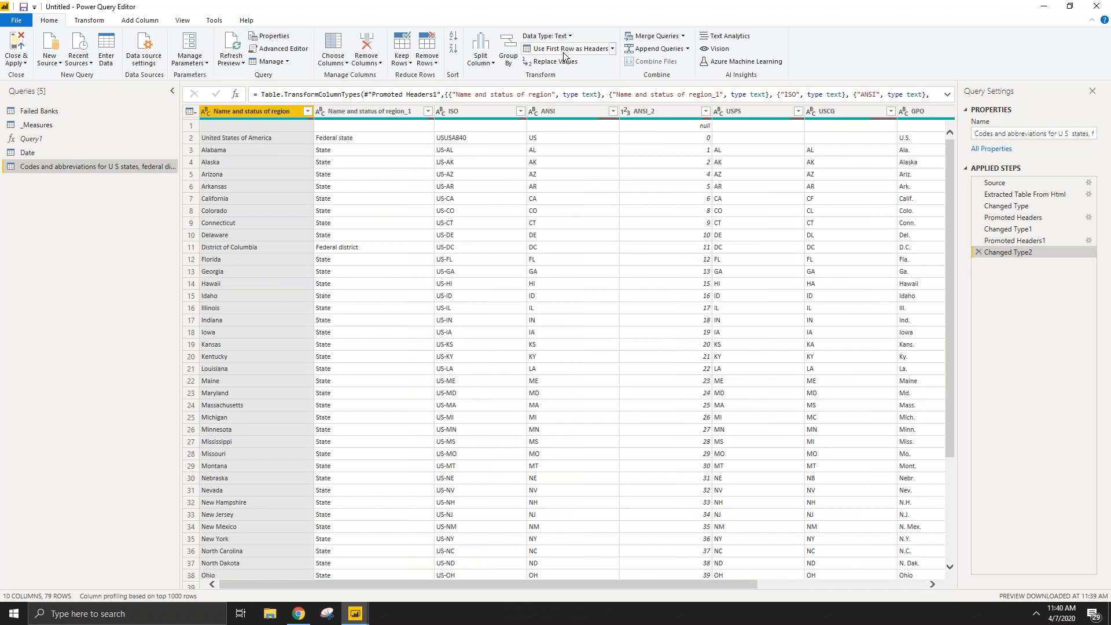
left_click(1016, 241)
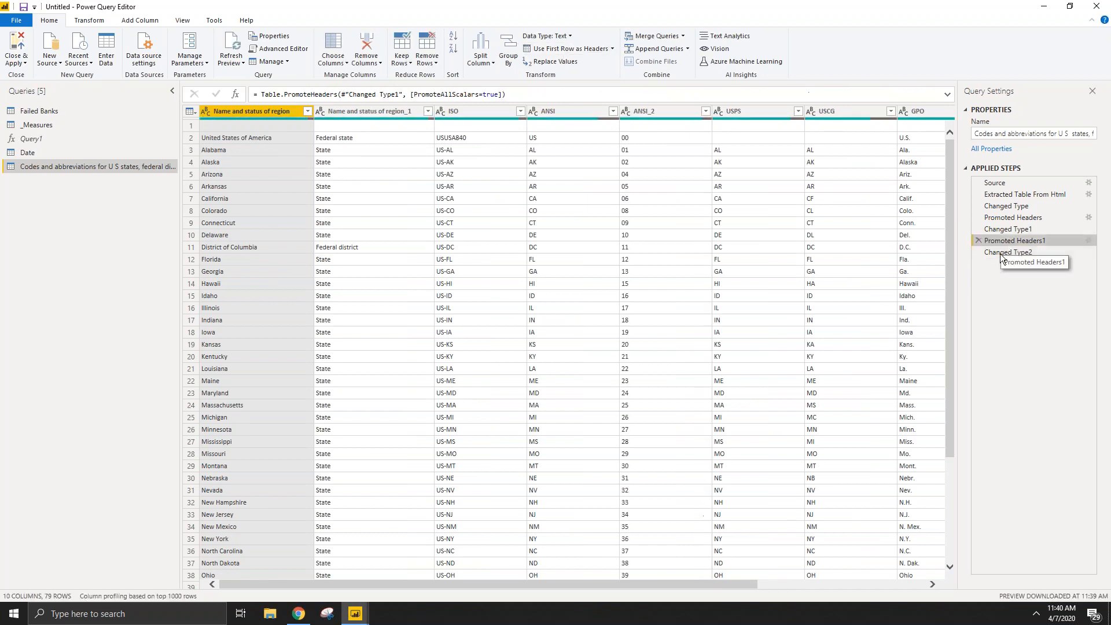
left_click(1018, 231)
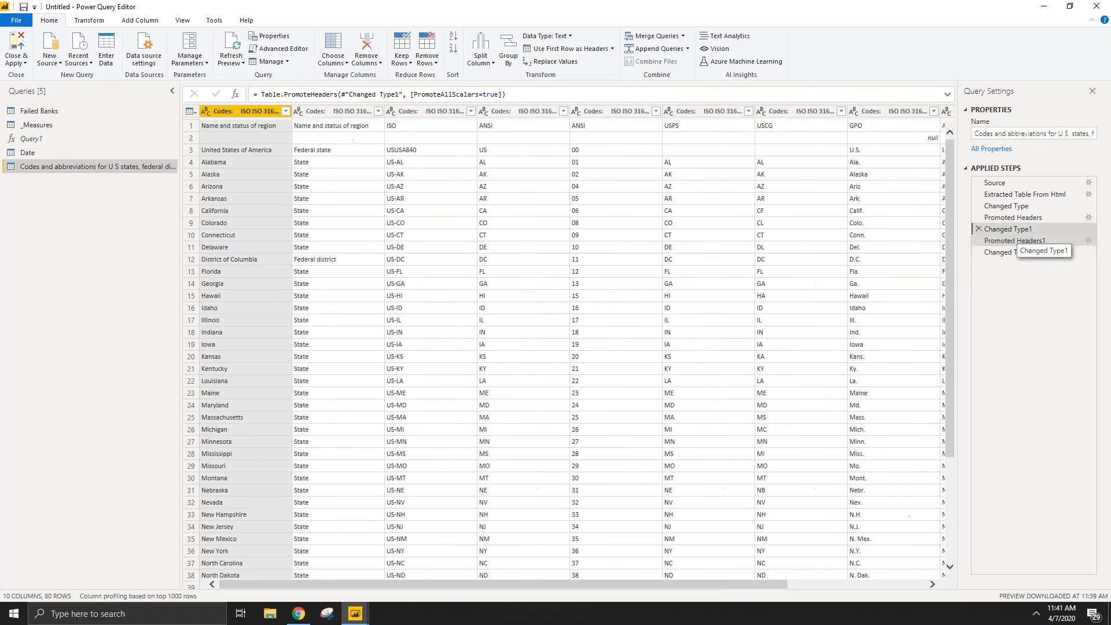
left_click(1016, 241)
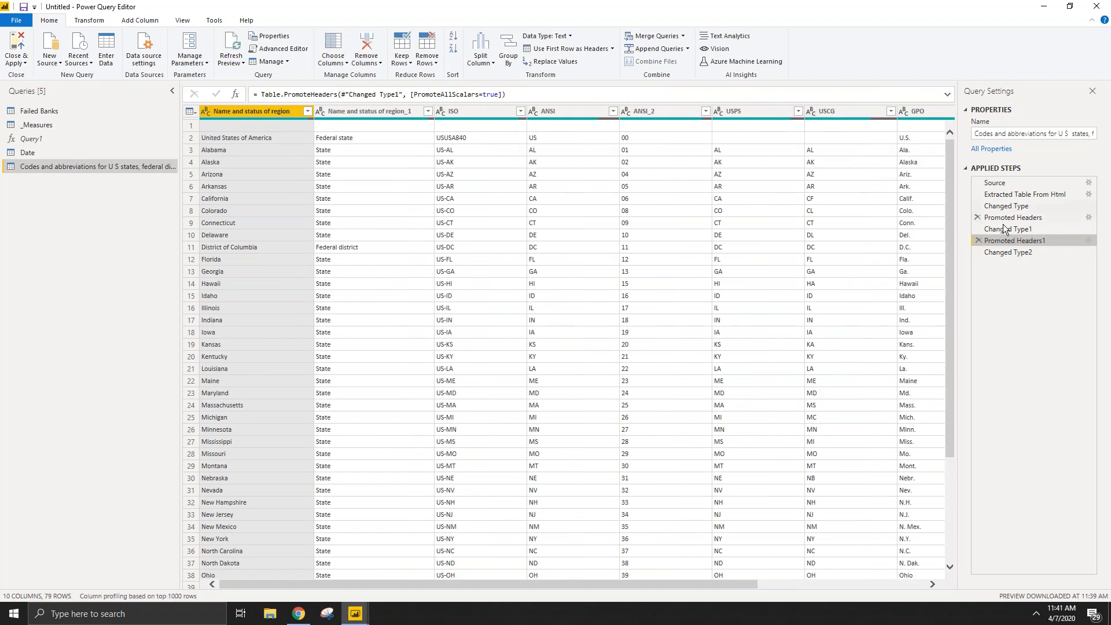
left_click(1010, 254)
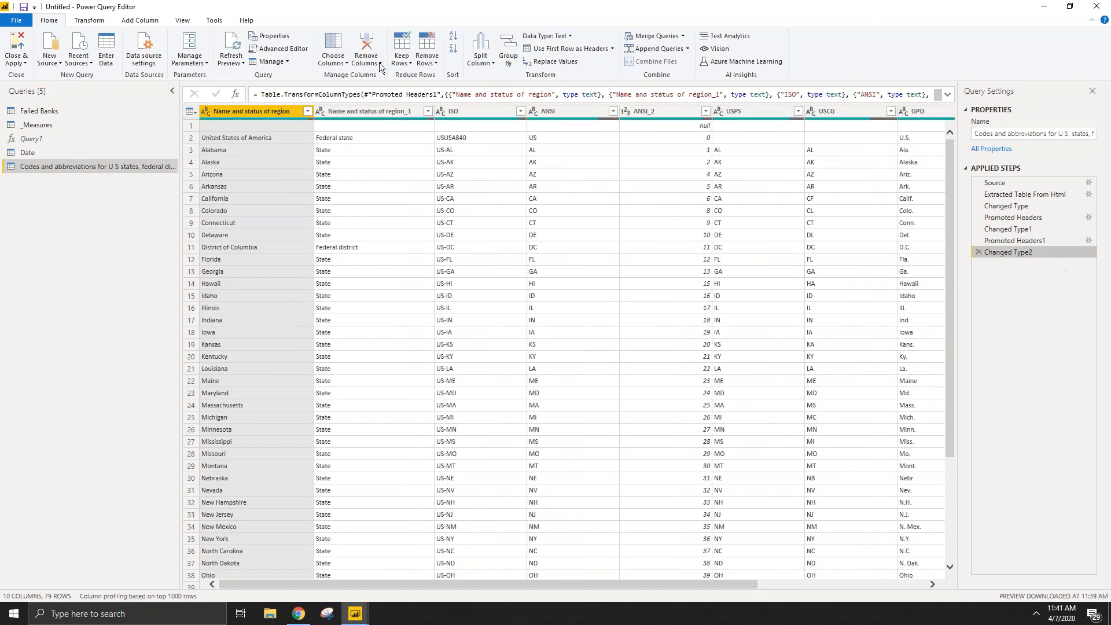
left_click(560, 54)
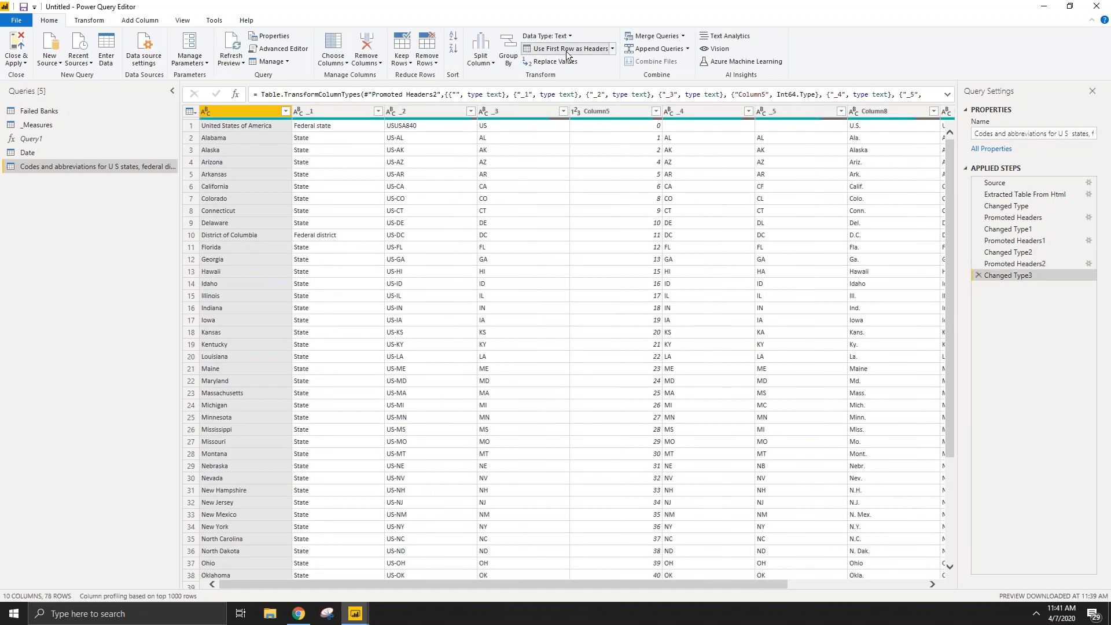
left_click(560, 53)
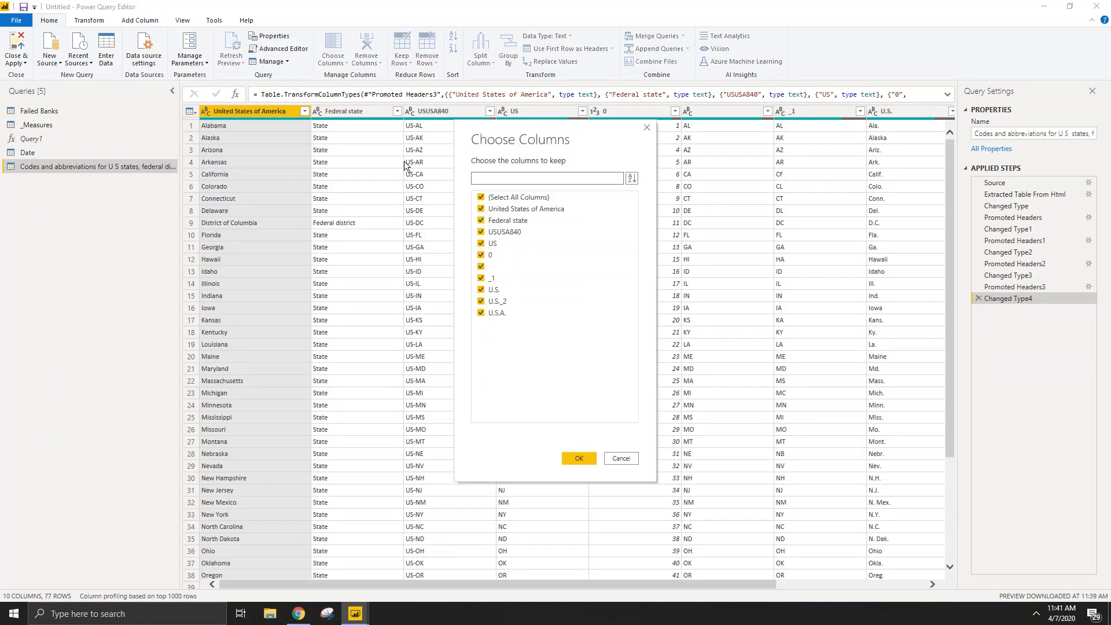
Step: Keep only the United States of America, US and U.S. columns in the state codes query
left_click_drag(521, 137, 454, 217)
left_click(442, 270)
left_click(479, 284)
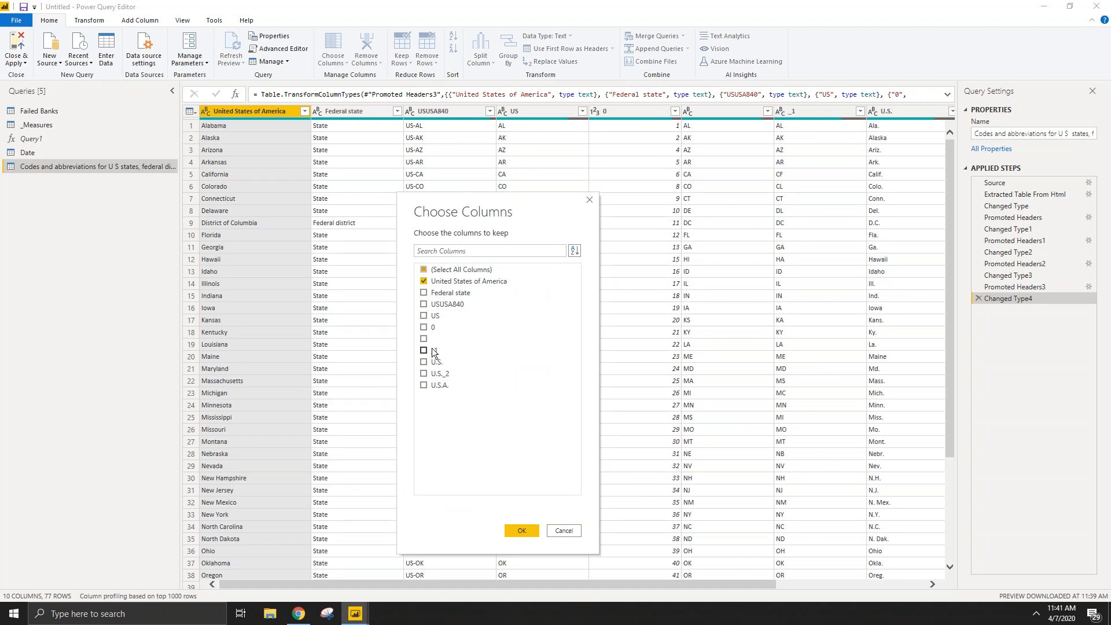
left_click(429, 317)
left_click_drag(514, 207, 553, 139)
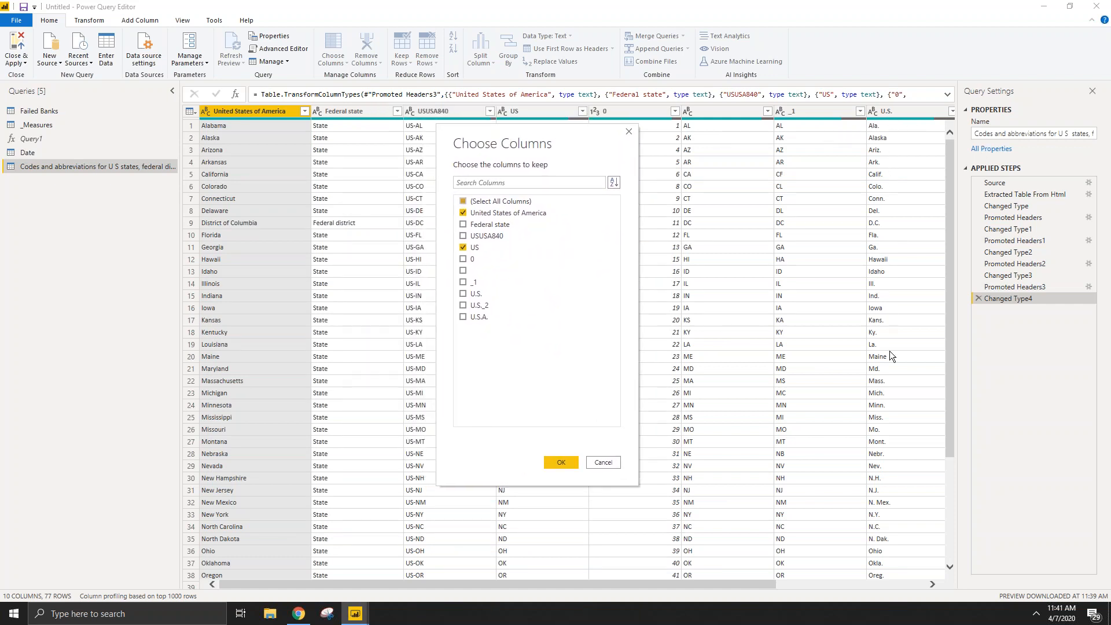
left_click(463, 293)
left_click(560, 461)
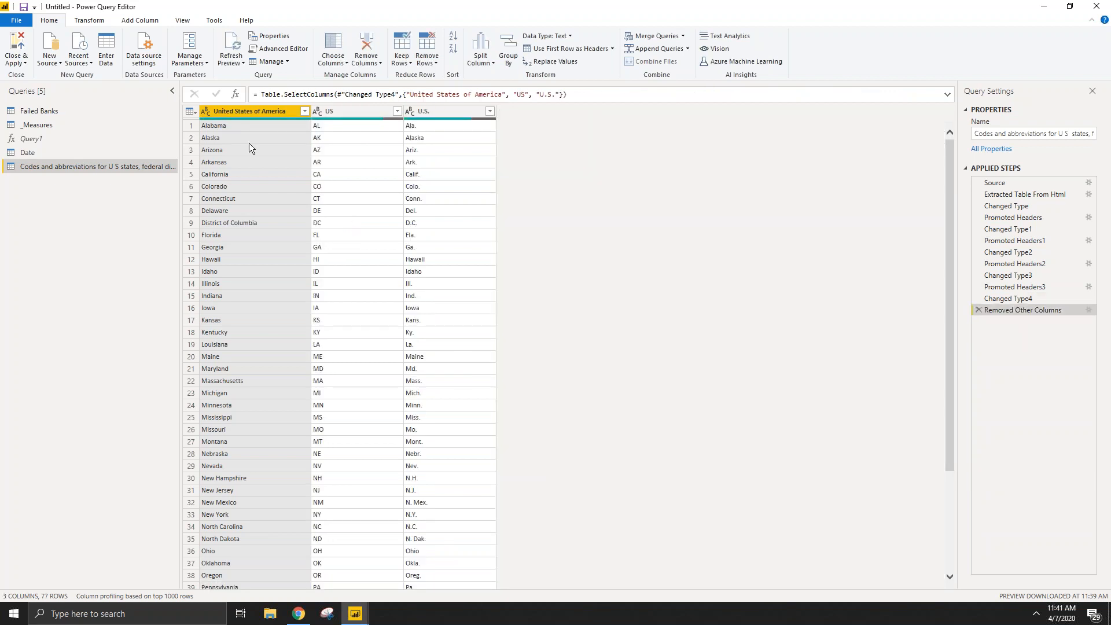
Step: Rename the columns of the state codes query, in order, to State, State Abbr. and State Short
double_click(259, 112)
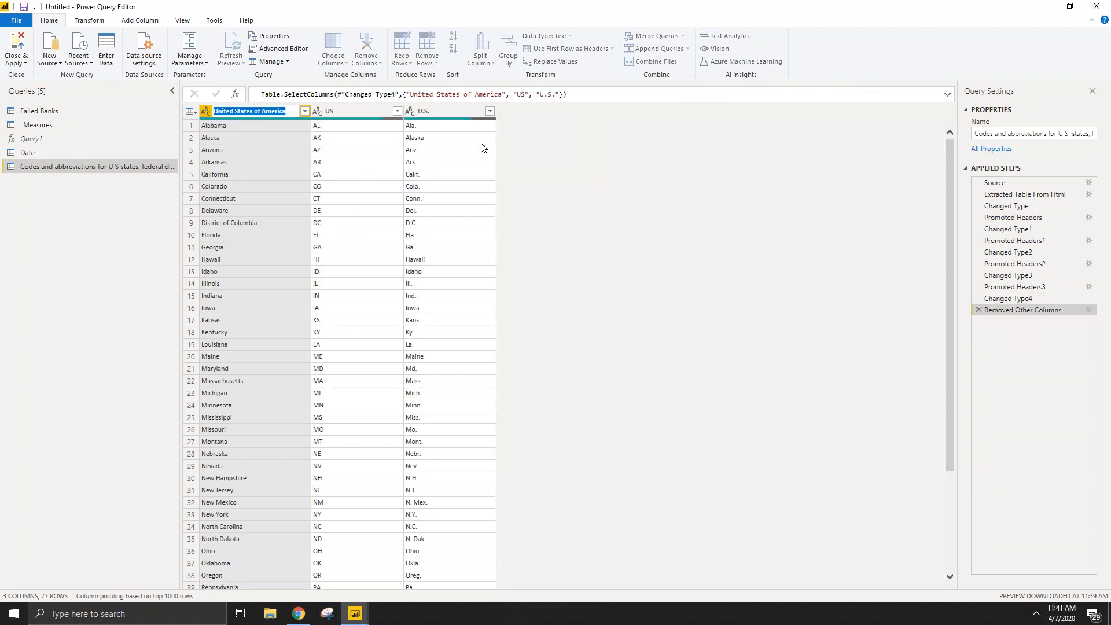
type("State")
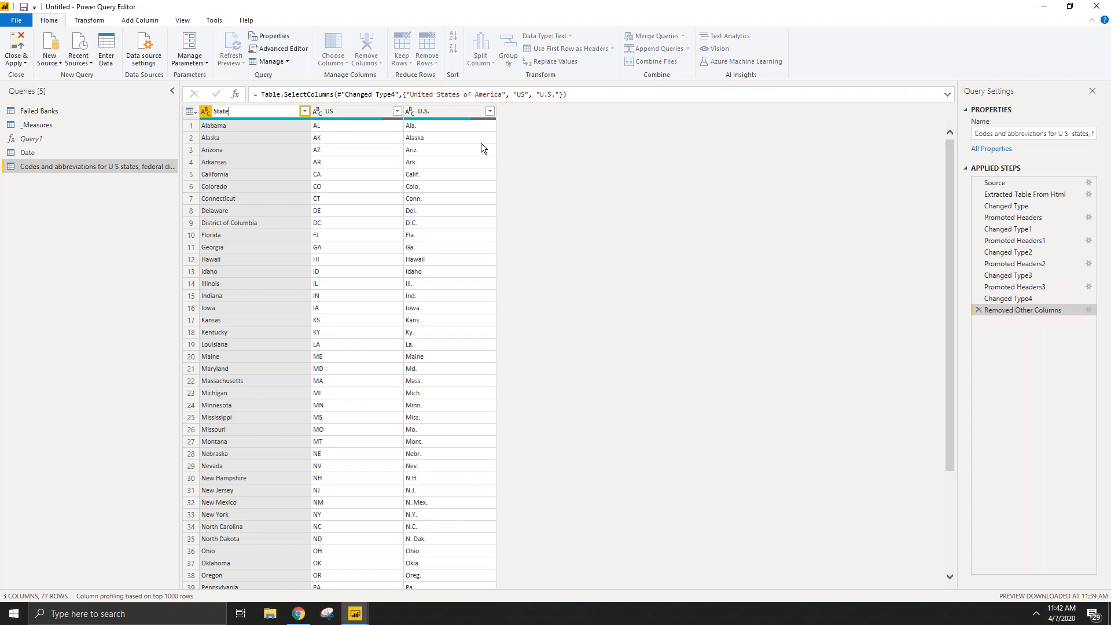
key("Return")
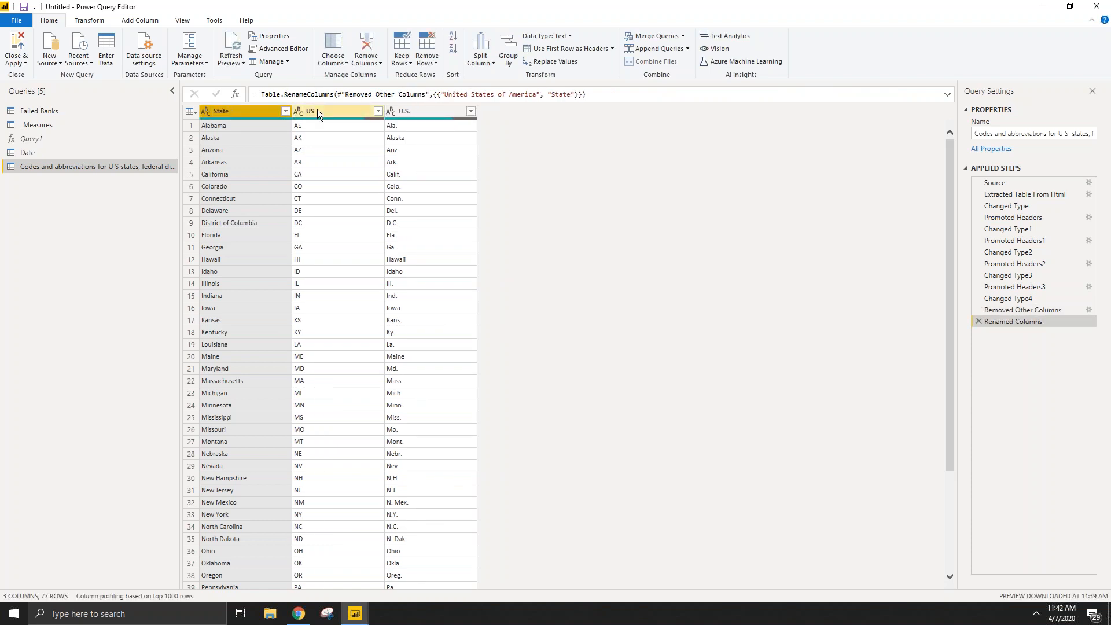
double_click(356, 111)
type("State Abbr.")
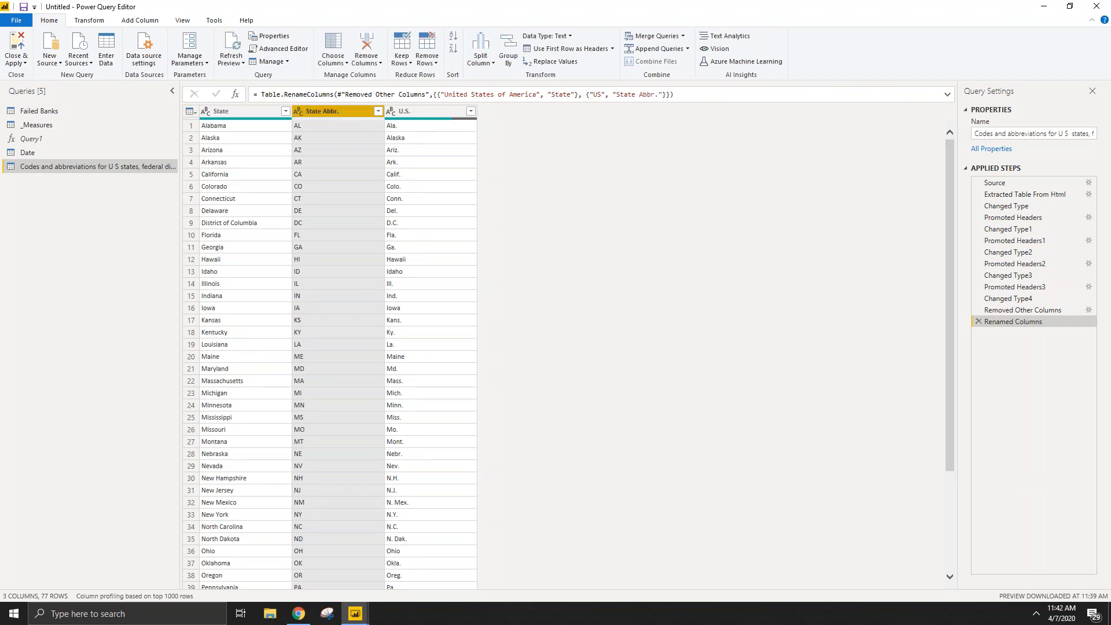
double_click(428, 111)
type("State Short")
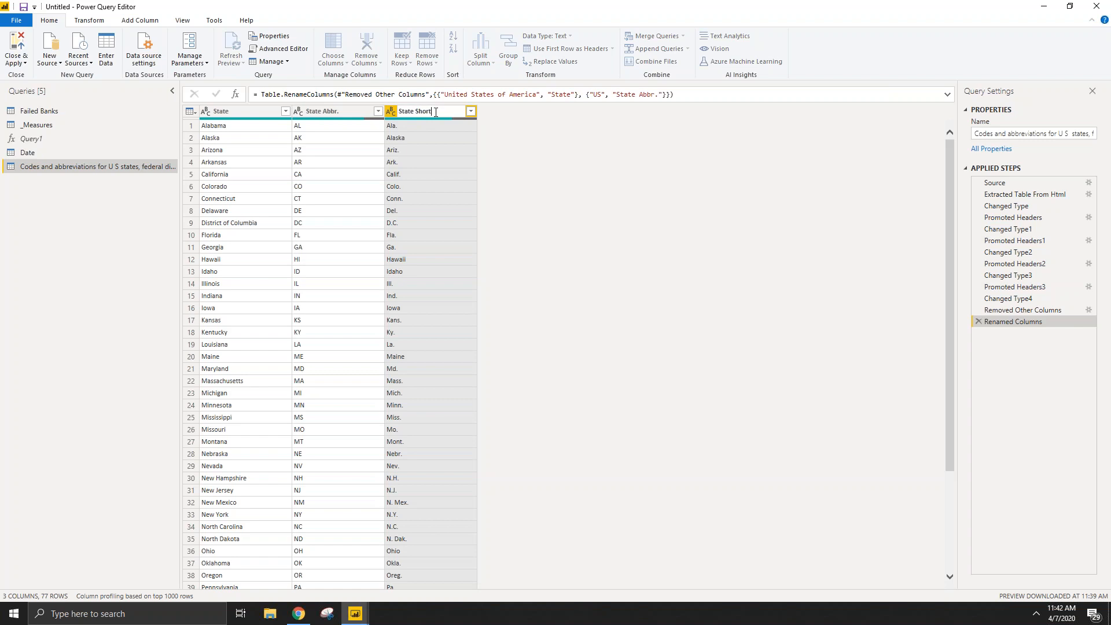
key("Return")
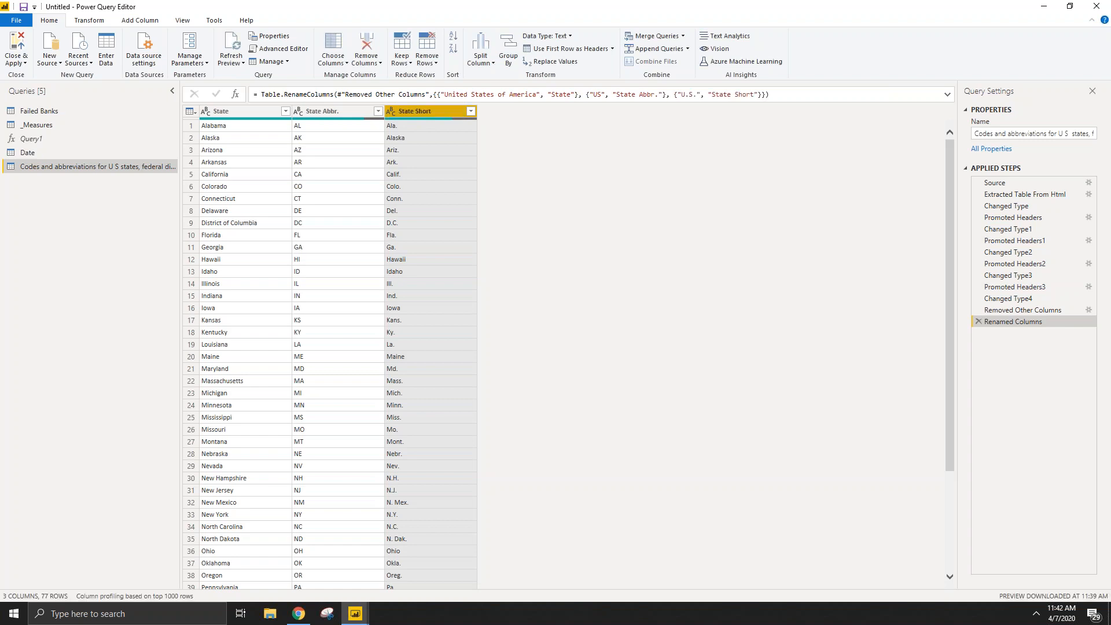
Step: Rename the state codes query as States, leaving the pending query changes unapplied
double_click(141, 167)
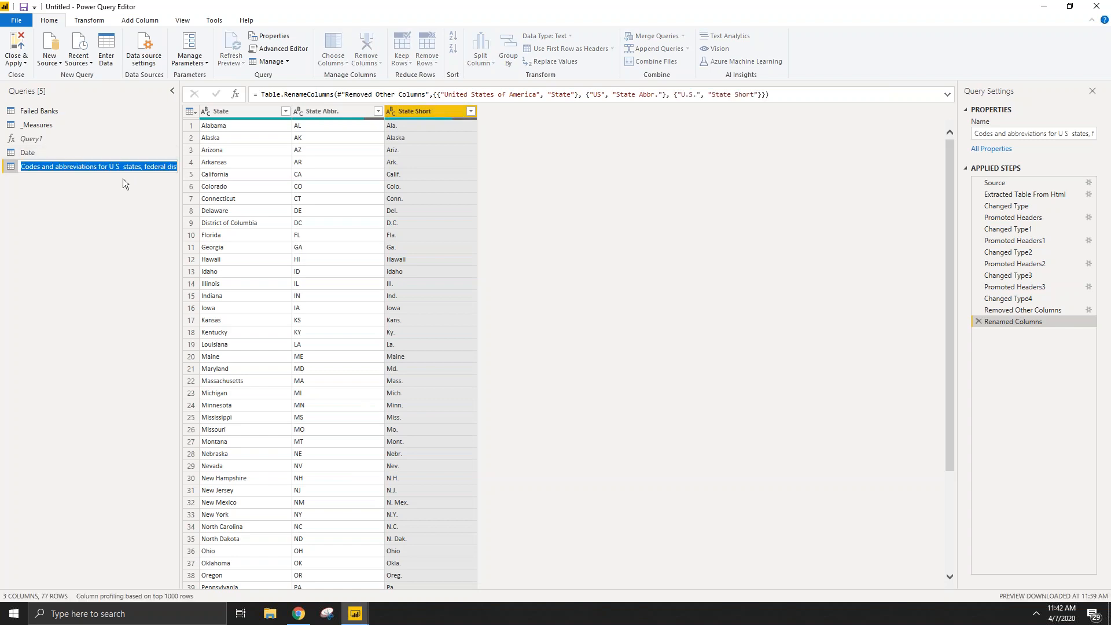
key("ctrl+s")
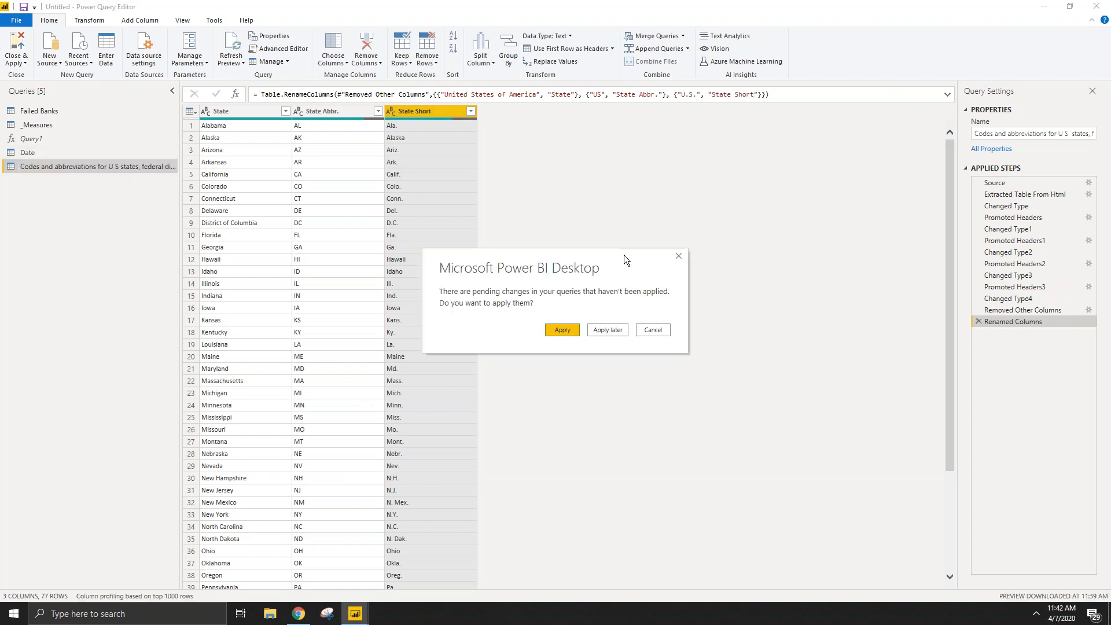
left_click(656, 331)
double_click(96, 167)
type("States")
key("Return")
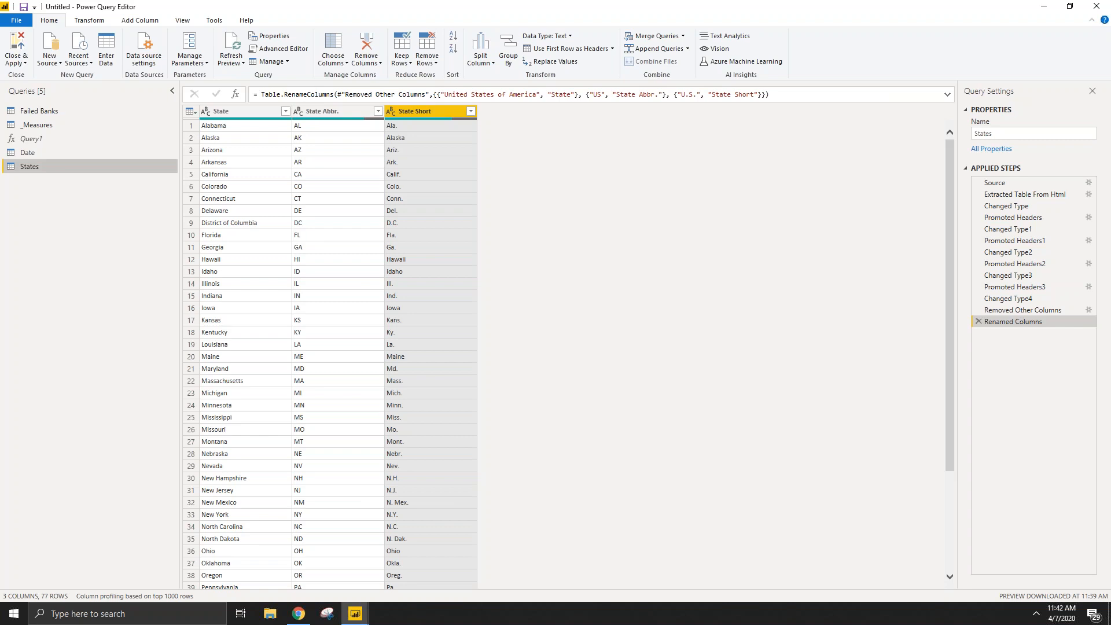
Step: Compare the State column of the Failed Banks query with the columns of the States query
left_click(88, 109)
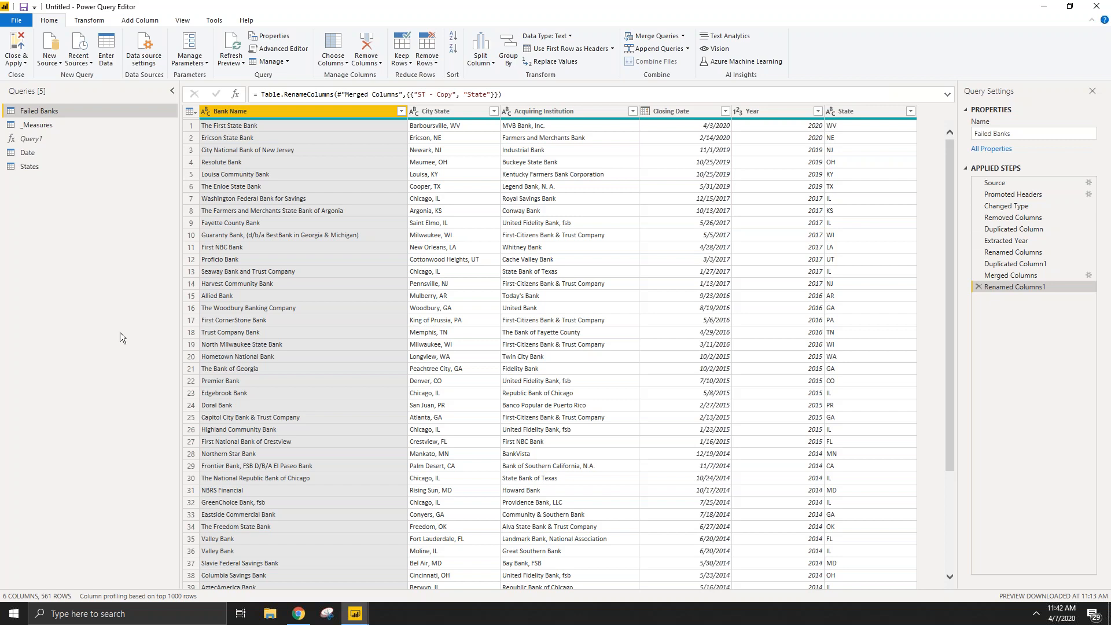
left_click(875, 185)
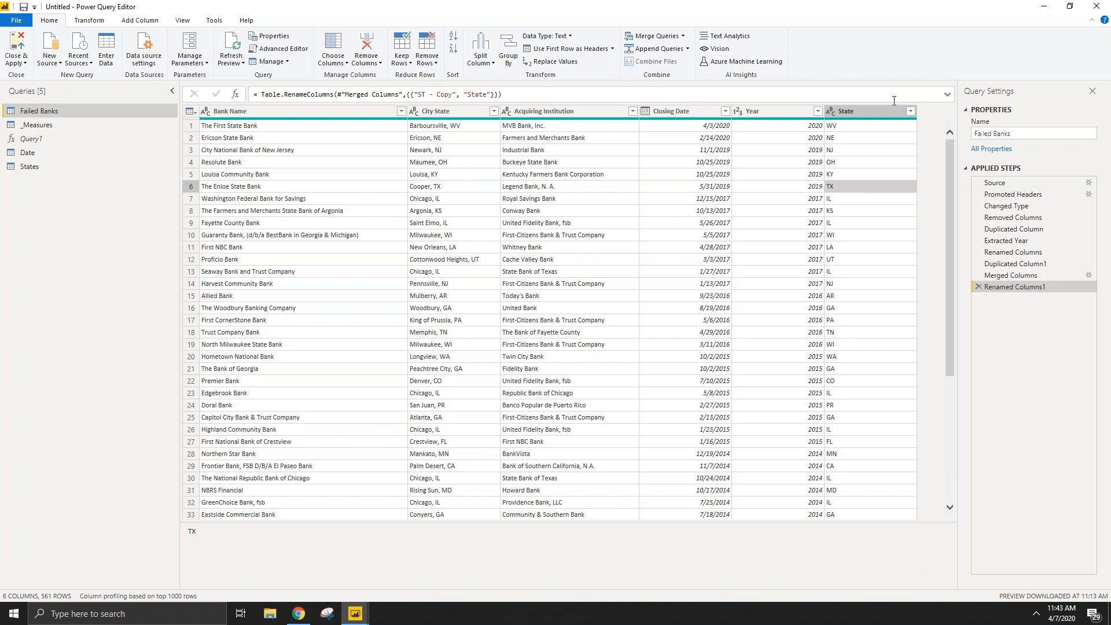
left_click(910, 111)
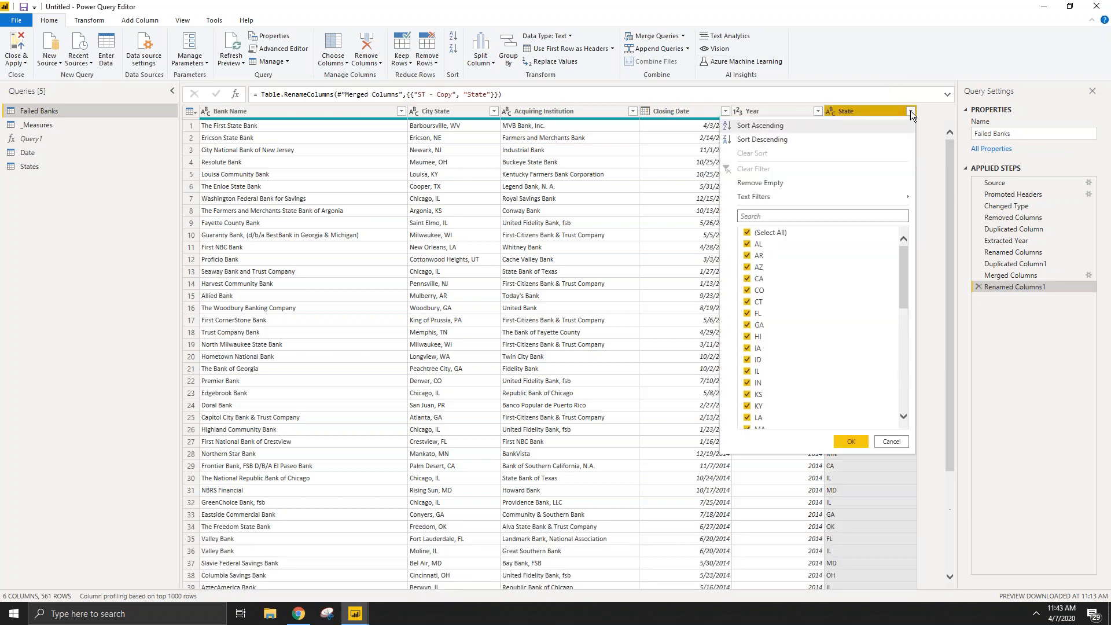
left_click(909, 110)
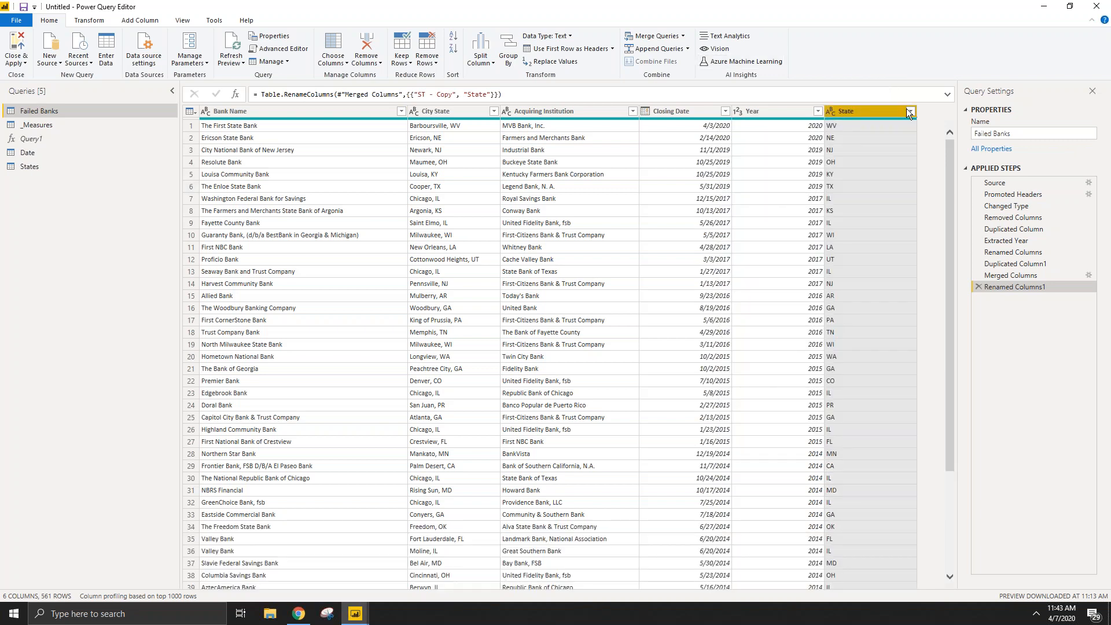
left_click(78, 165)
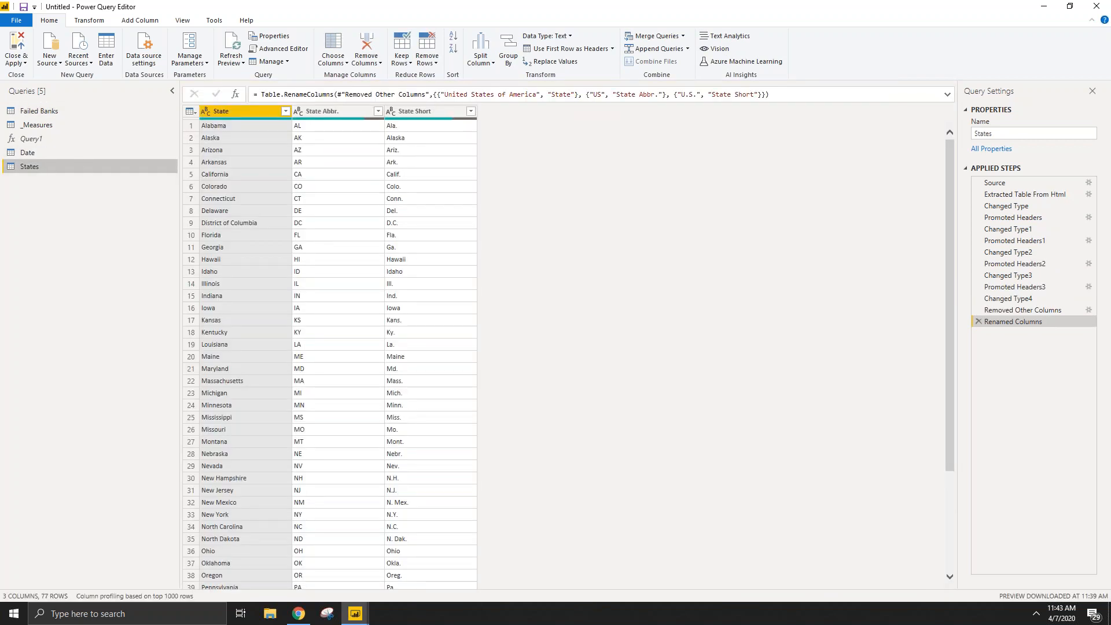
left_click(81, 106)
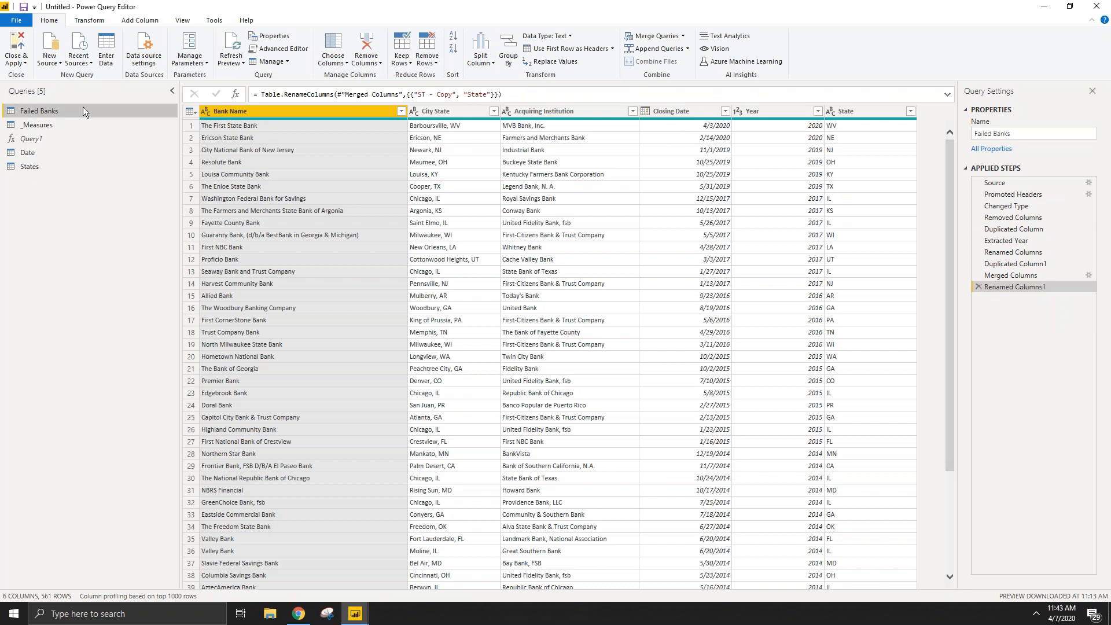
left_click_drag(171, 85, 934, 327)
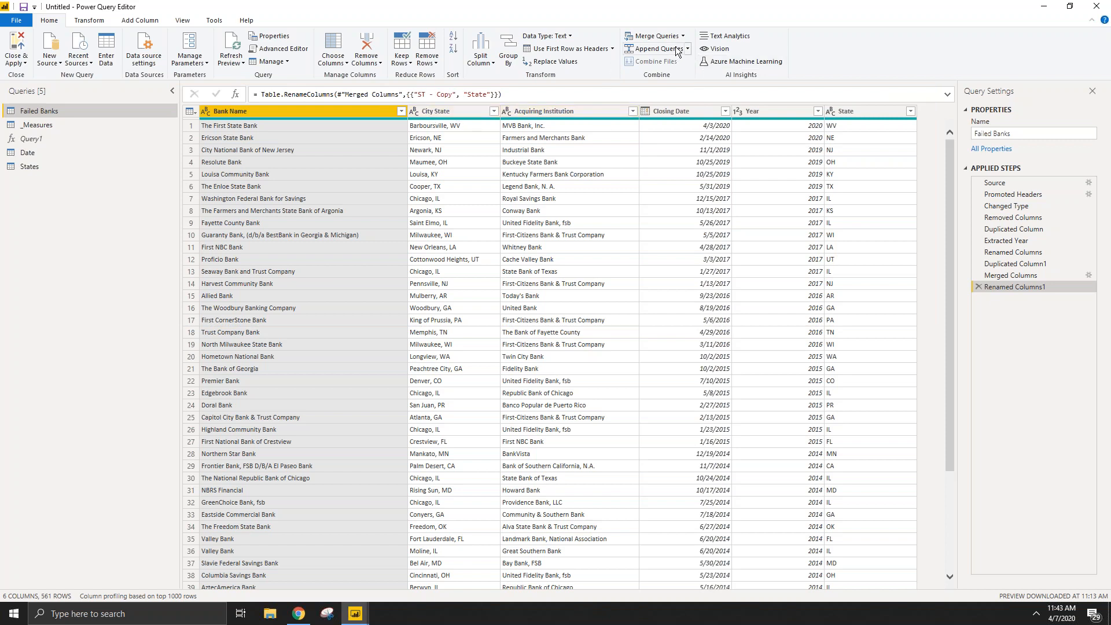
Step: Start merging the Failed Banks query with another query, choosing States as the second table
left_click(648, 37)
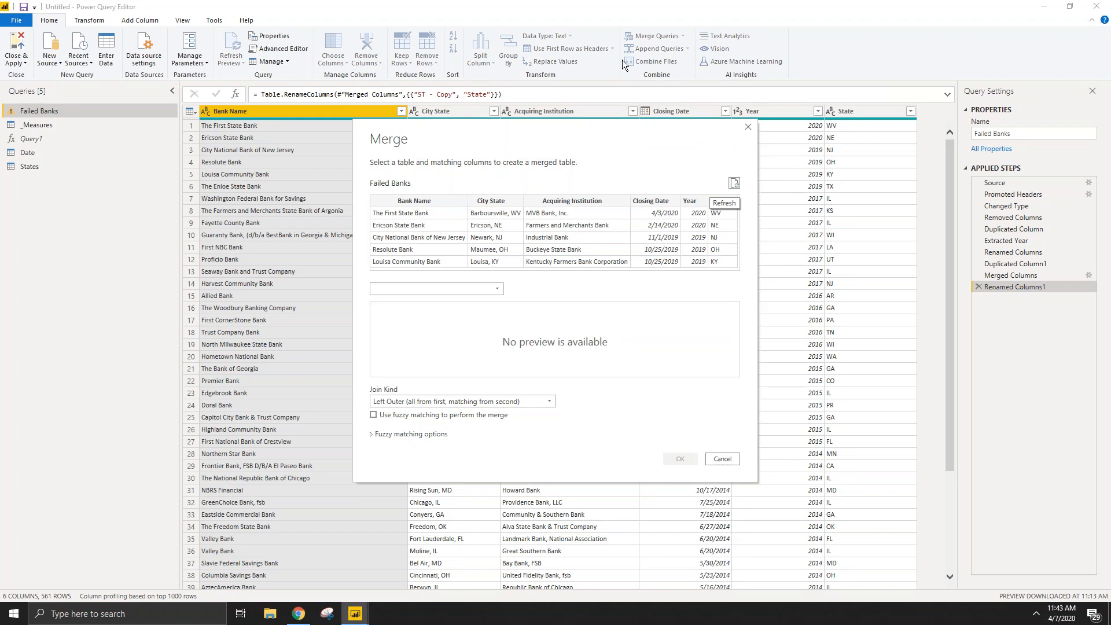
left_click(478, 288)
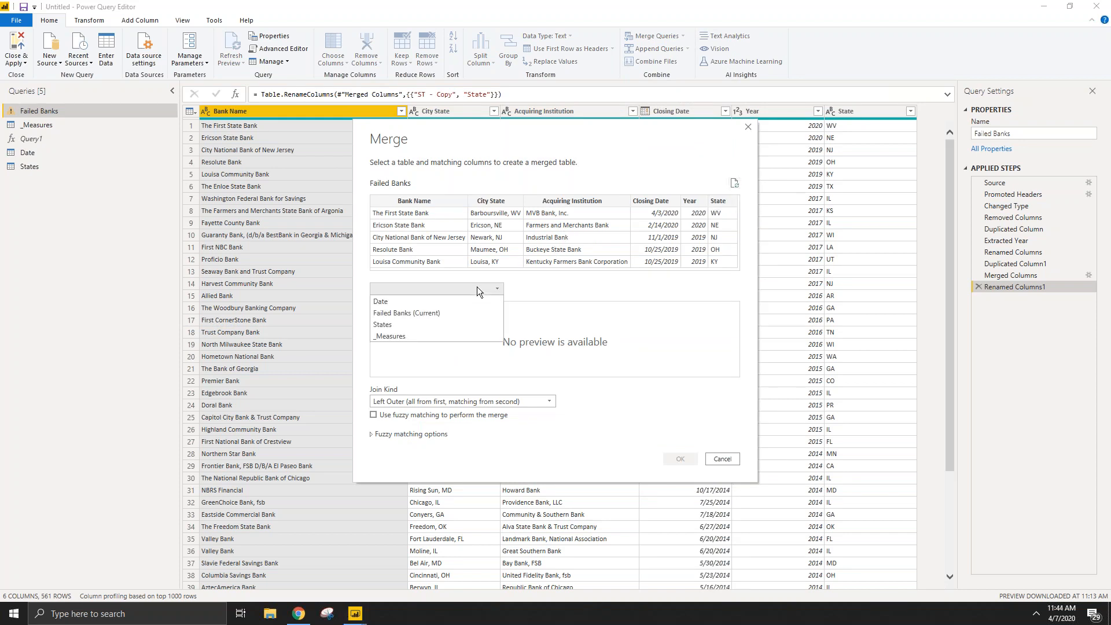
left_click(477, 286)
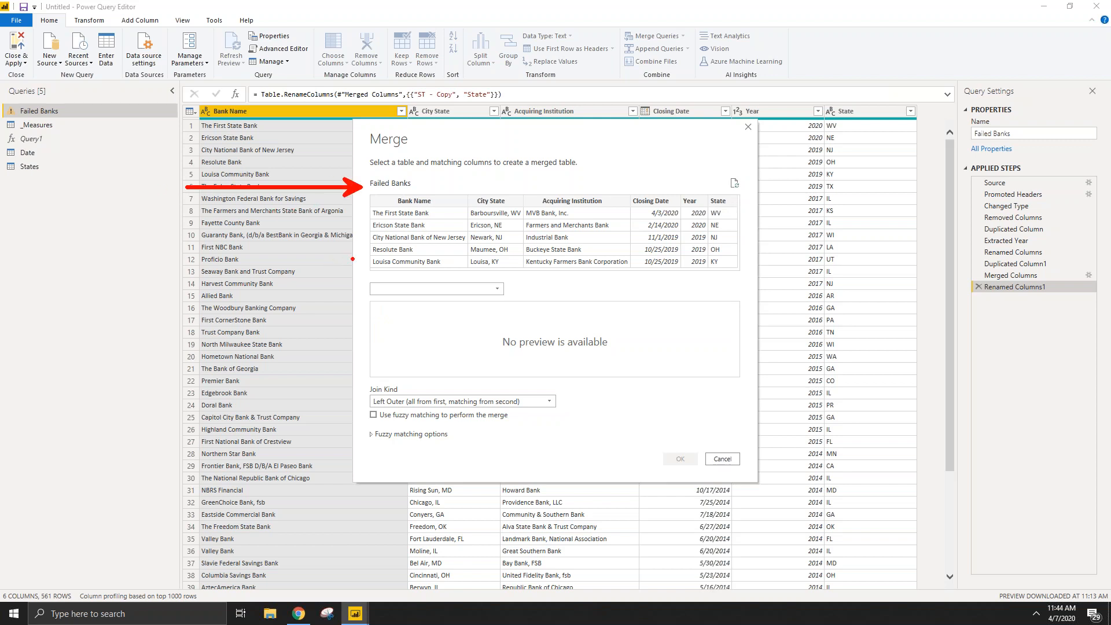
left_click(446, 289)
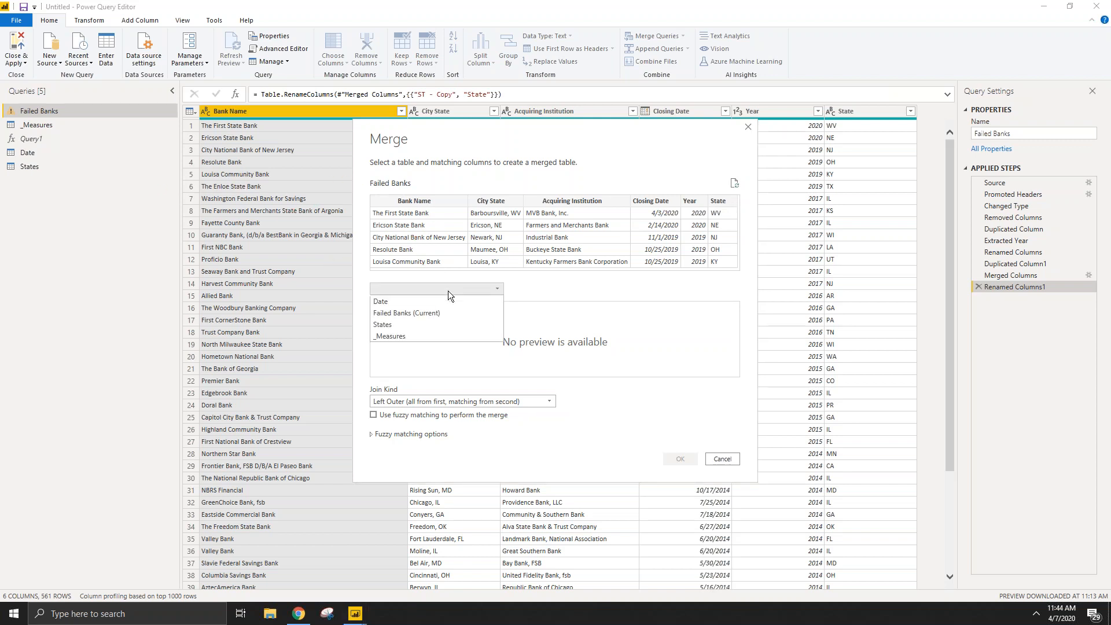
left_click(435, 325)
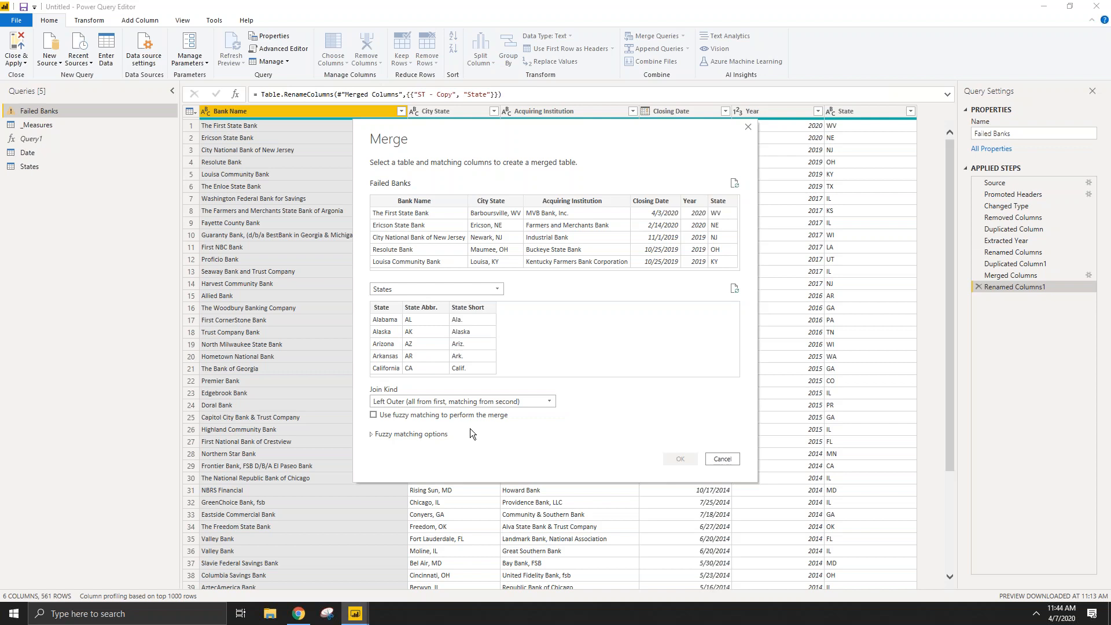
Step: Merge the two tables with an inner join, matching State in Failed Banks to State Abbr. in States
left_click(469, 402)
left_click(474, 448)
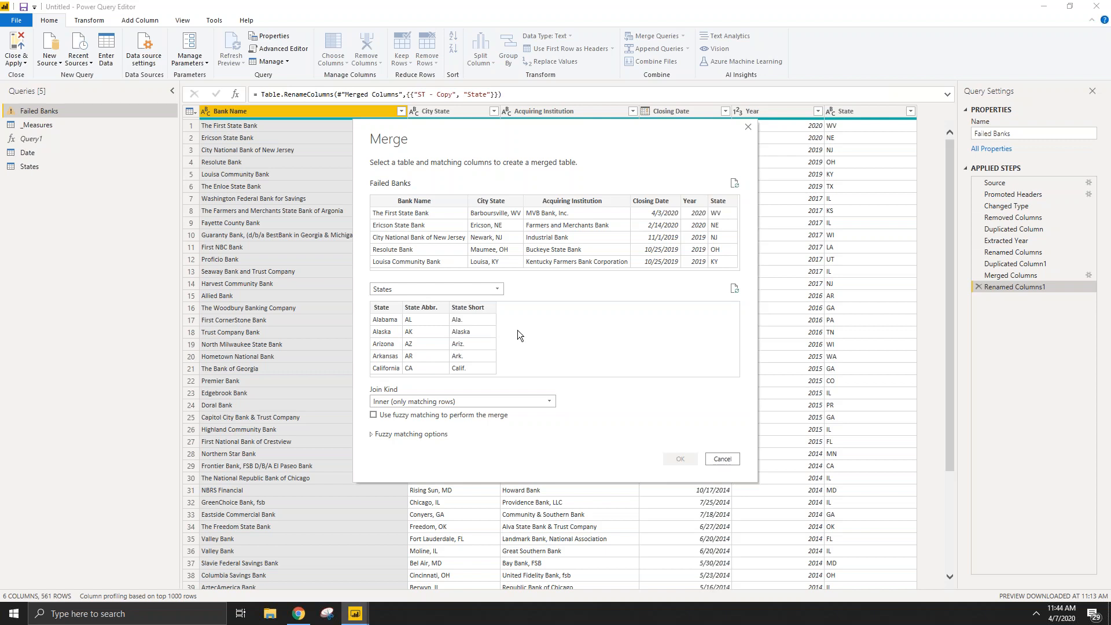
left_click(425, 307)
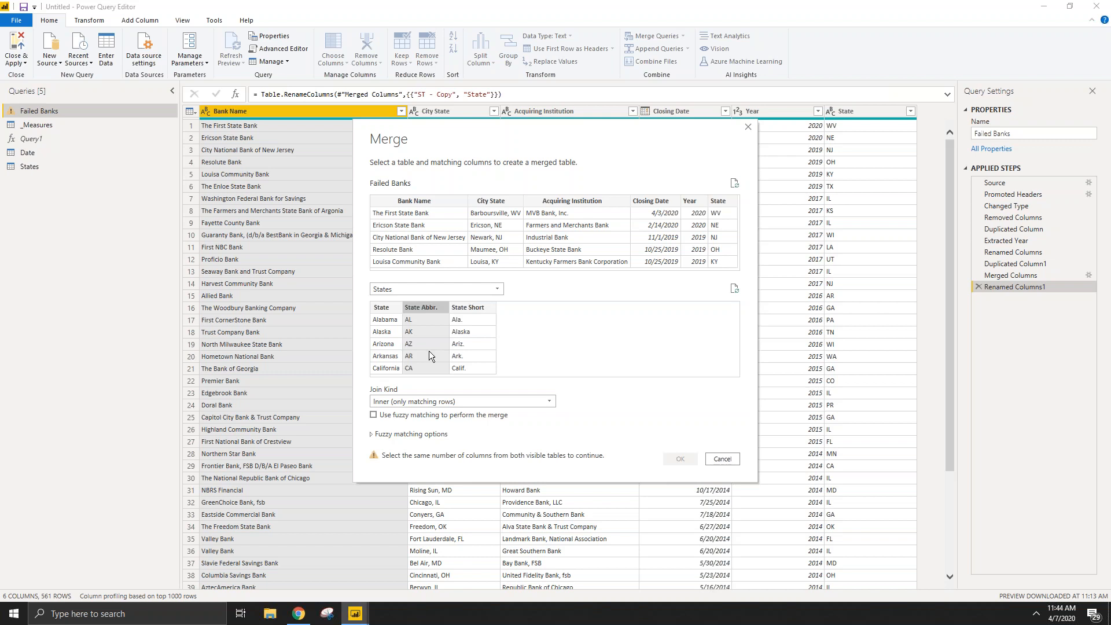
left_click(718, 201)
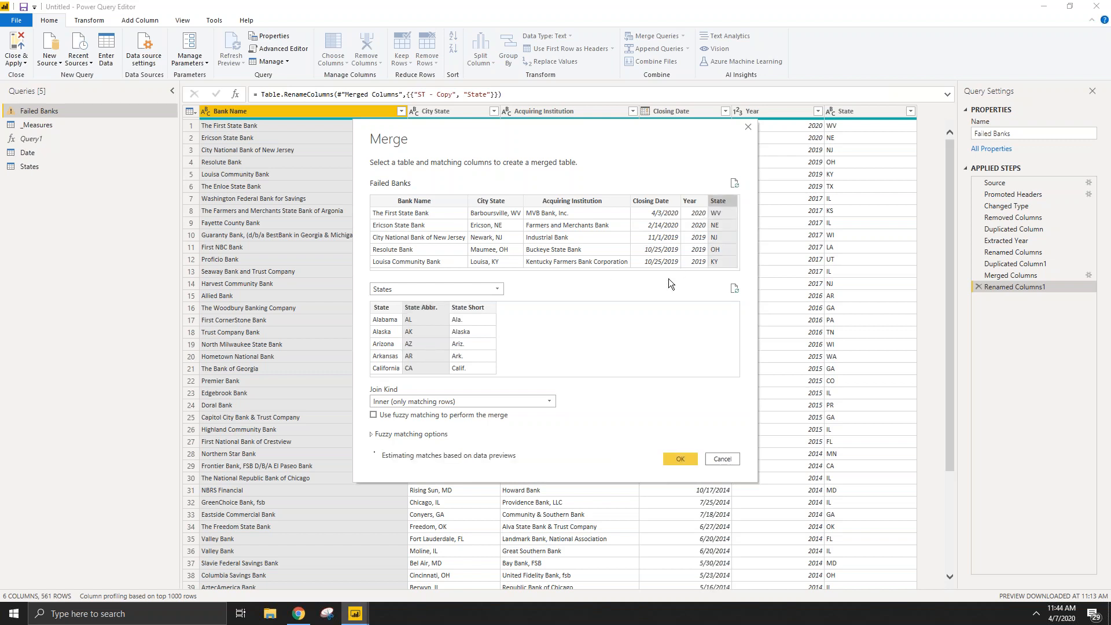
left_click(470, 294)
left_click(654, 364)
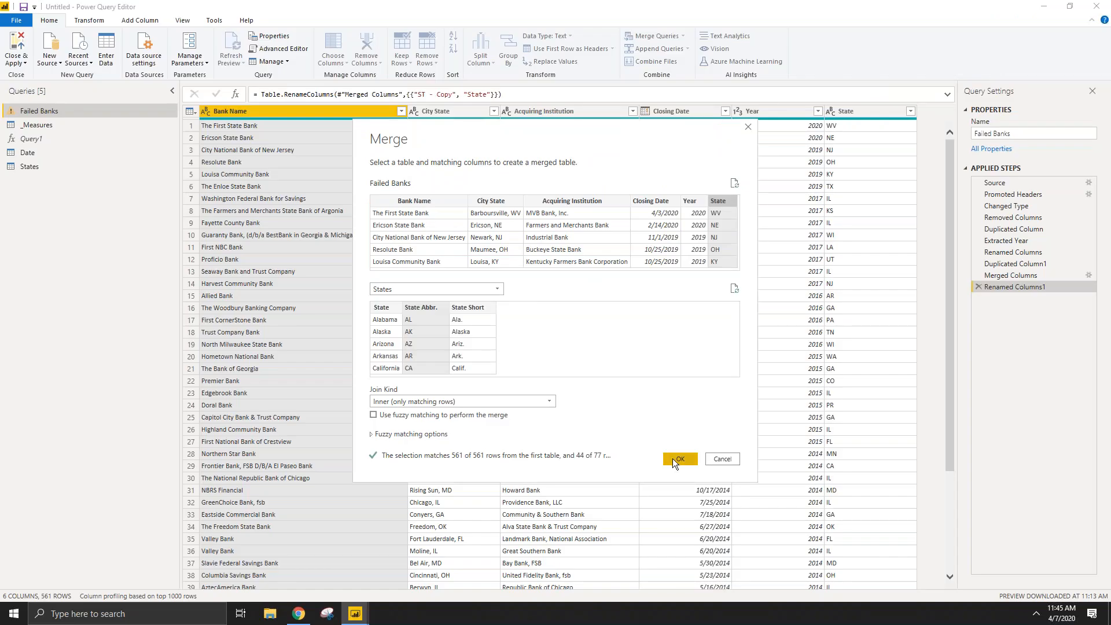
left_click(677, 458)
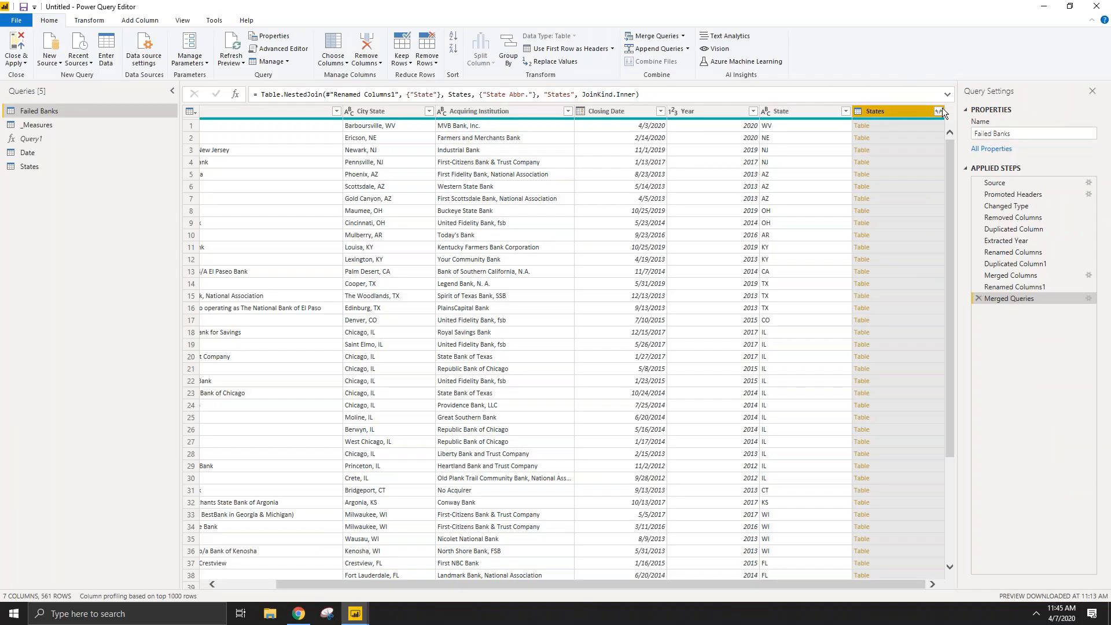
Step: Expand the merged States column to State and State Short only, without the original column name as prefix
left_click(938, 111)
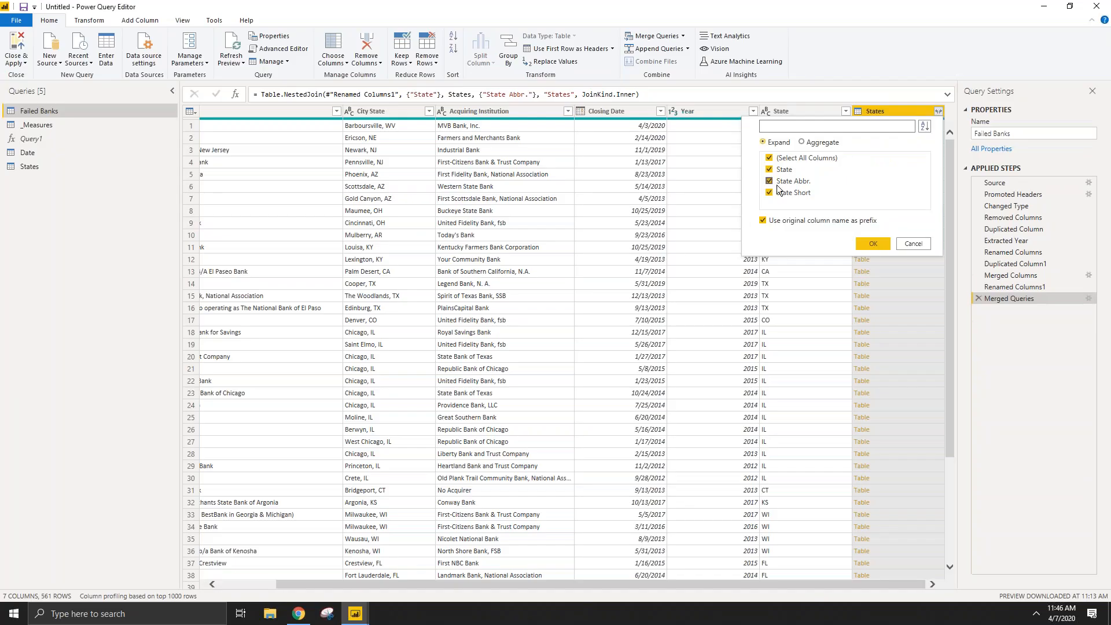
left_click(427, 250)
left_click(813, 223)
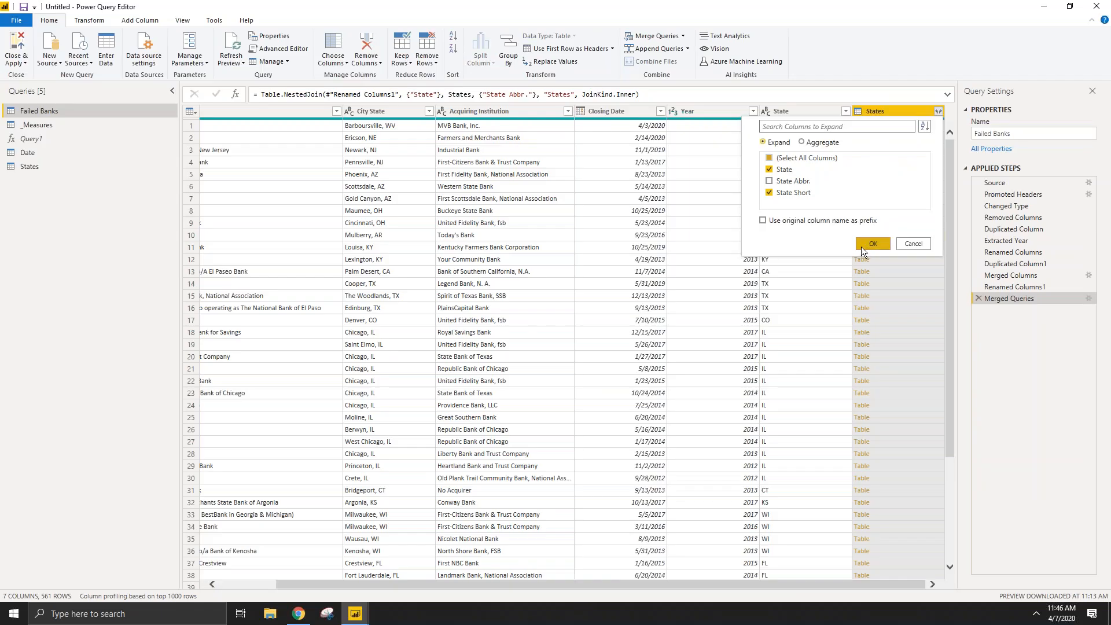
left_click(862, 245)
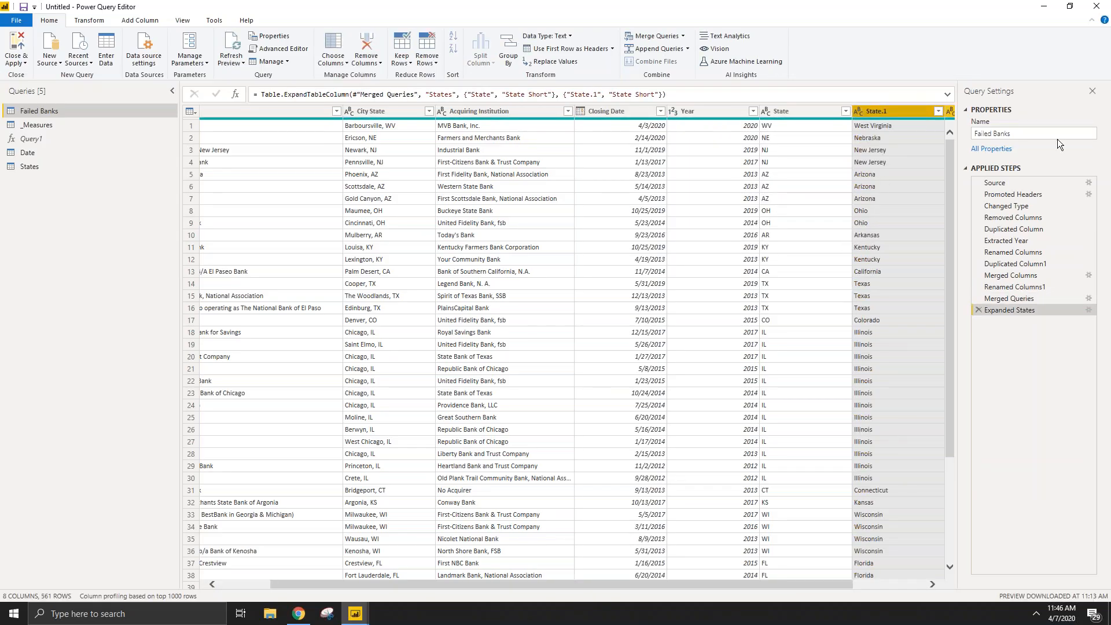
Step: In Failed Banks, rename the two-letter state code column as State Abbr. and the full state name column as State
left_click_drag(495, 582, 566, 582)
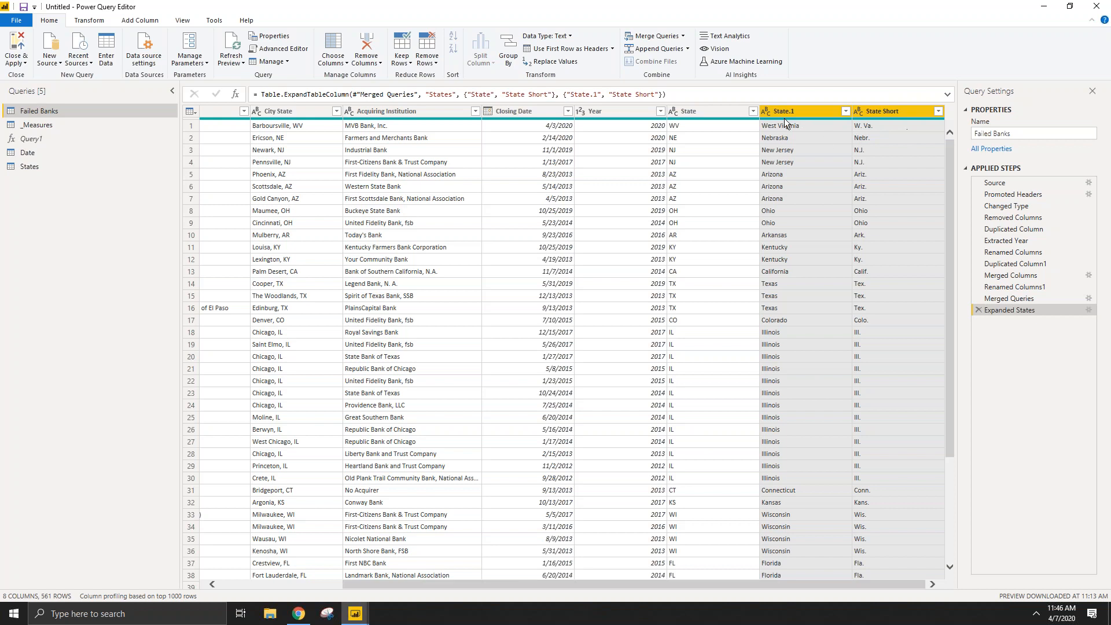
double_click(728, 111)
left_click(729, 114)
type("Abbr.")
key("Return")
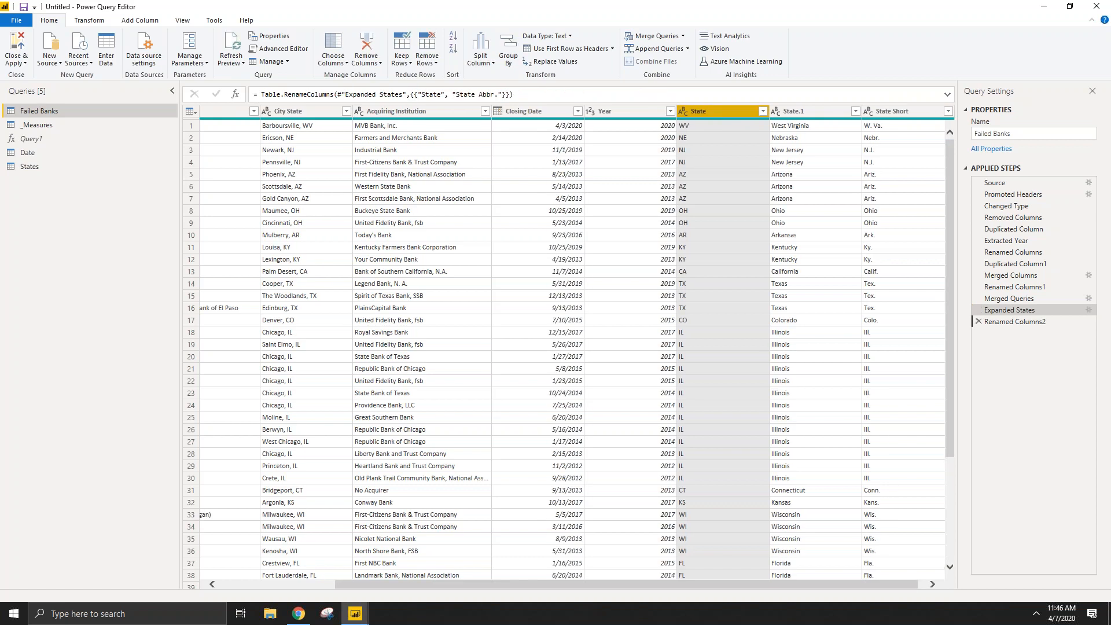
double_click(820, 112)
left_click(820, 113)
key("BackSpace")
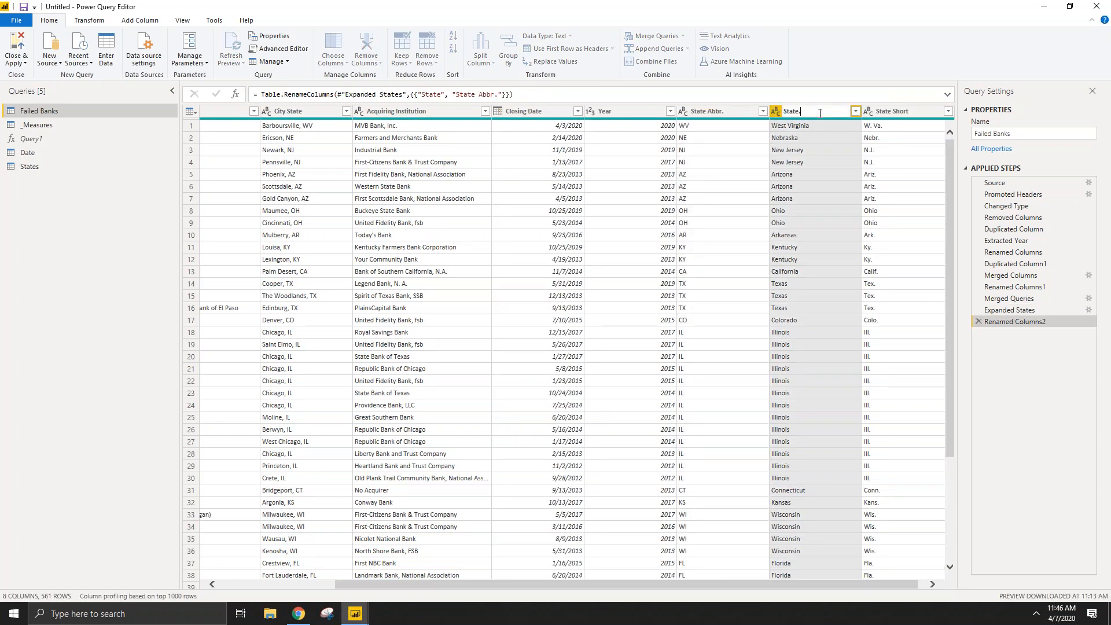
key("Return")
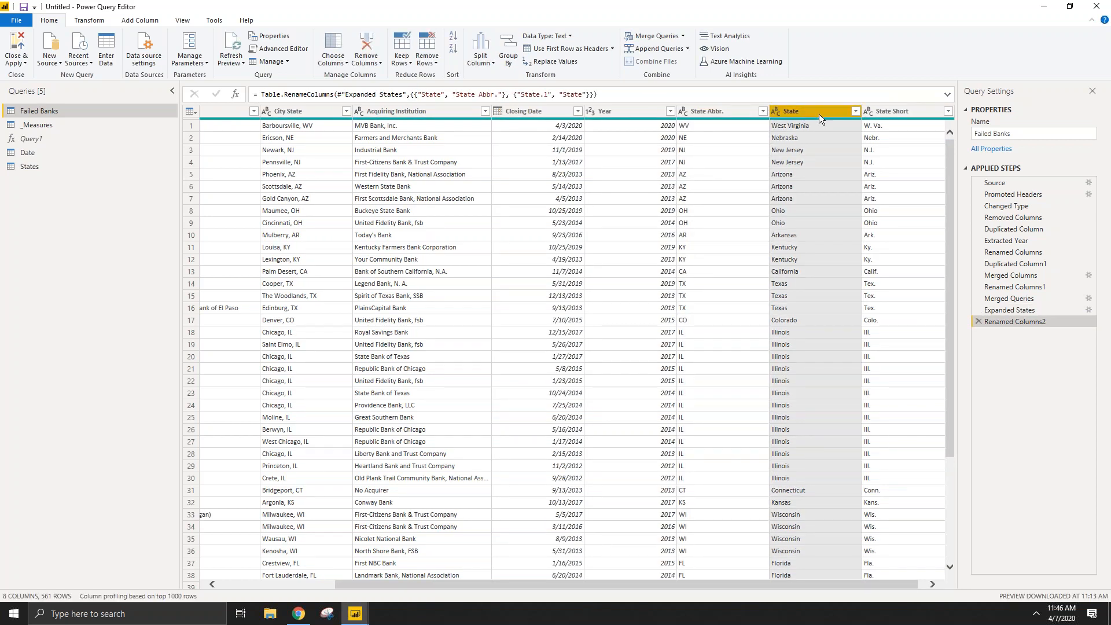
Step: Apply the query changes, return to the report page and dismiss the rendering error
left_click_drag(675, 585, 579, 265)
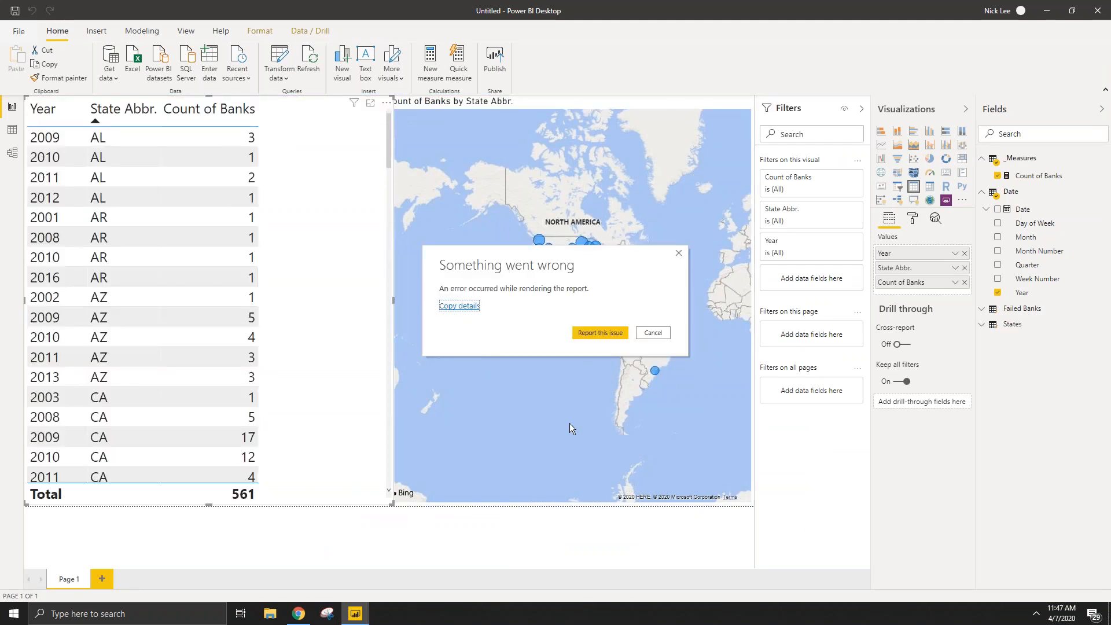
left_click(652, 332)
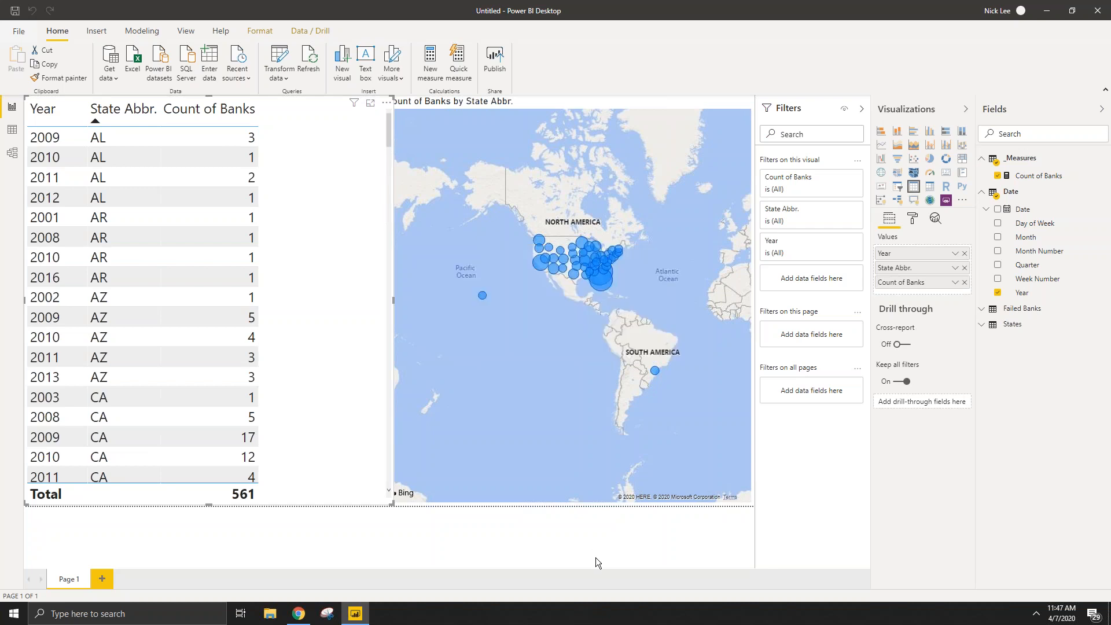
Step: Remove State Abbr. from the location of the bank count map
left_click(624, 125)
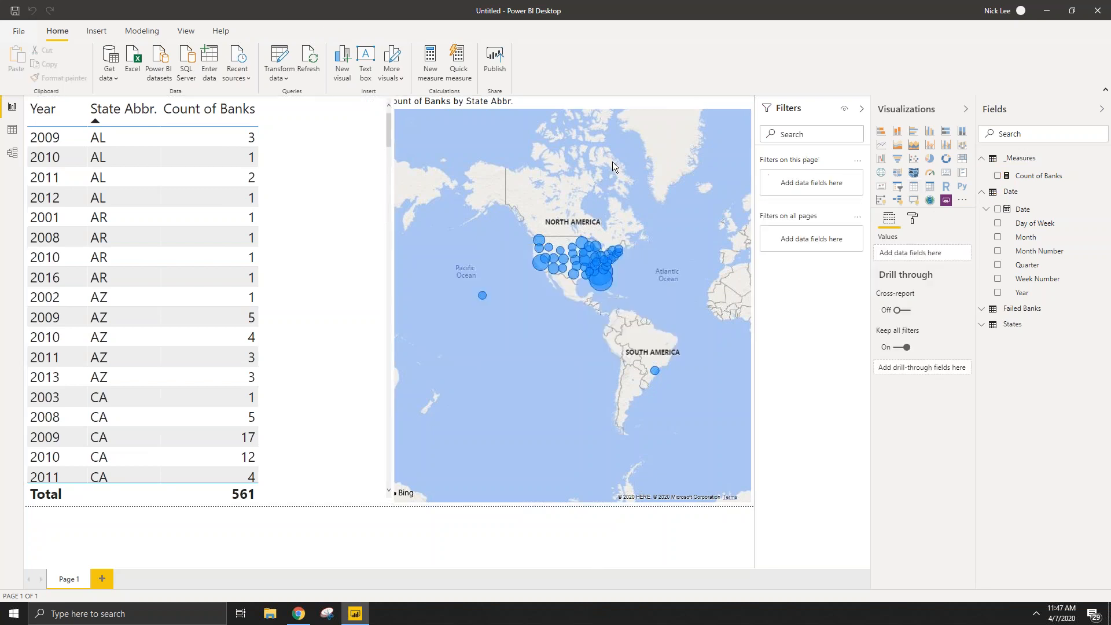
left_click(561, 301)
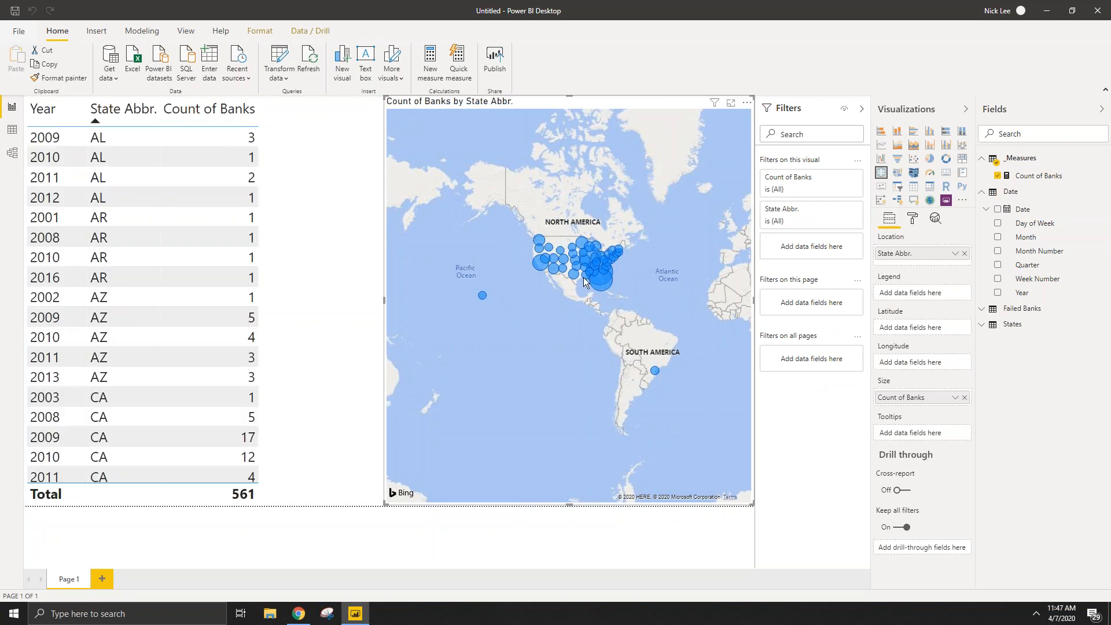
left_click(965, 254)
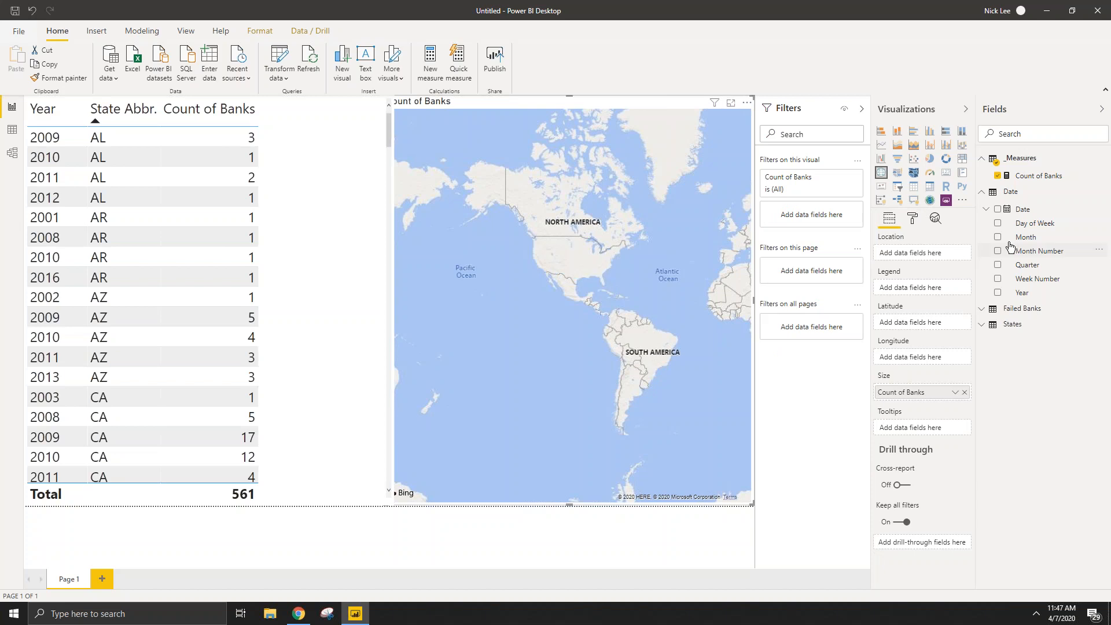
Step: Try to expand the Failed Banks table to show its fields, dismissing the rendering error each time
left_click(1009, 308)
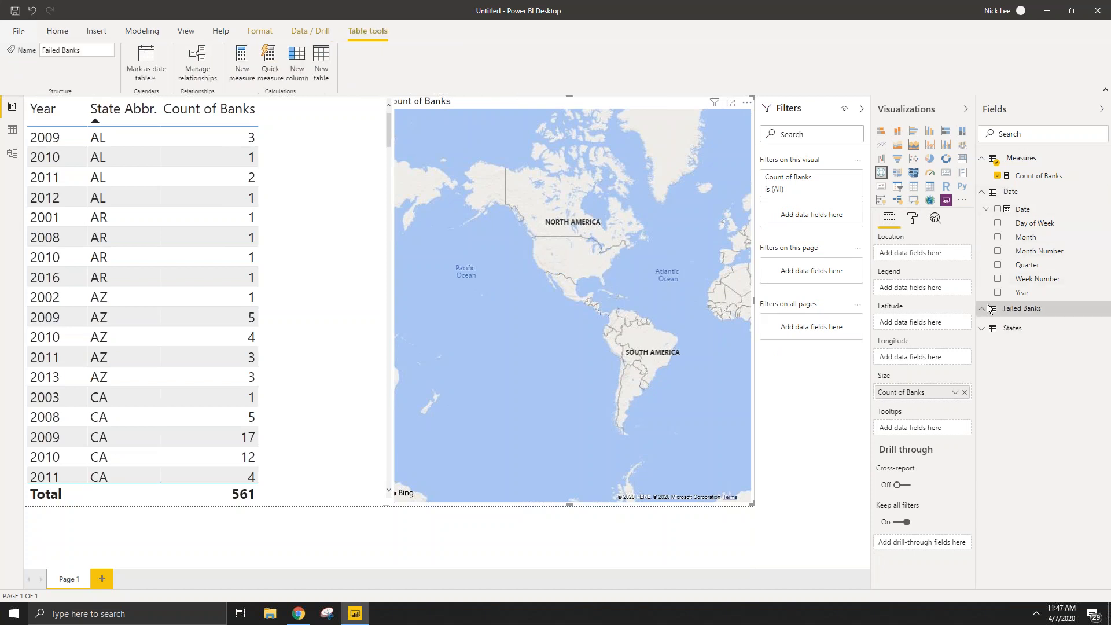
left_click(661, 334)
left_click(985, 311)
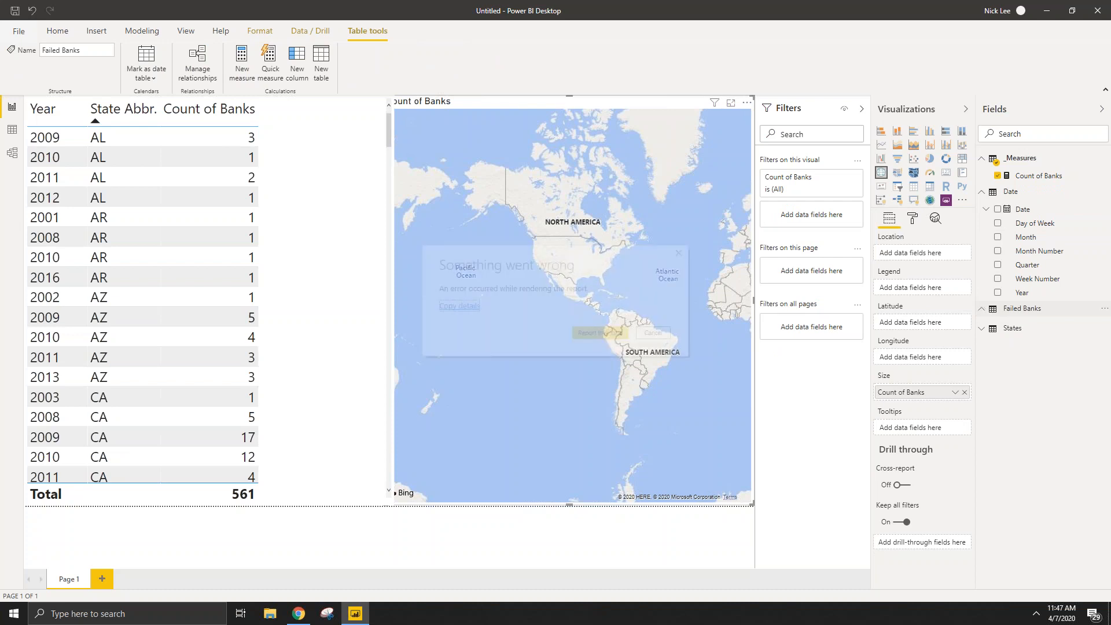
left_click(654, 334)
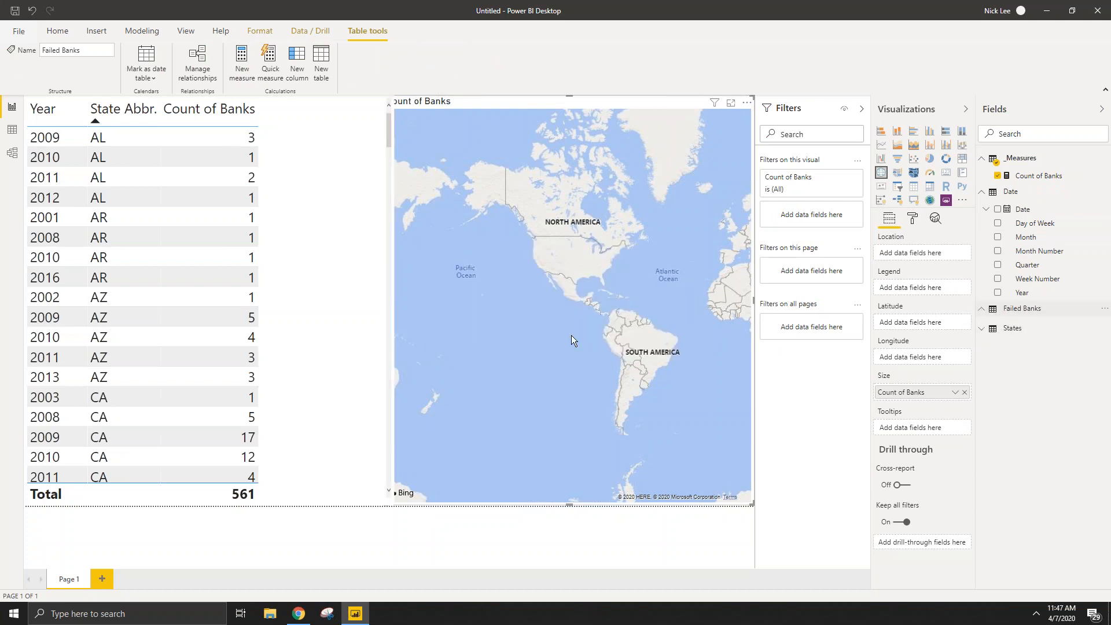
left_click(982, 309)
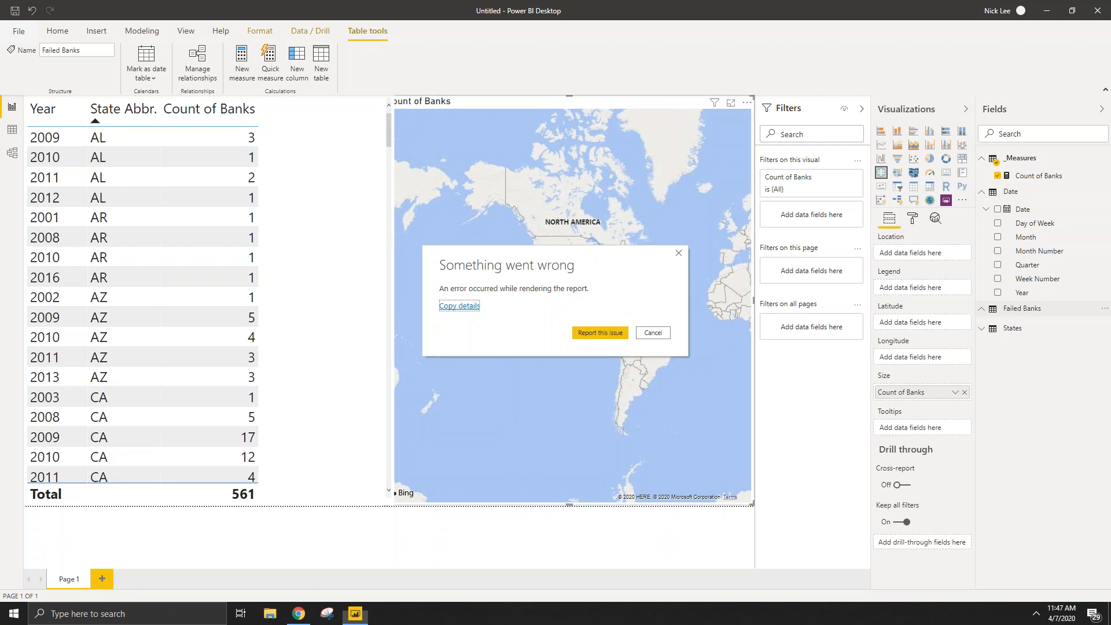
left_click(652, 333)
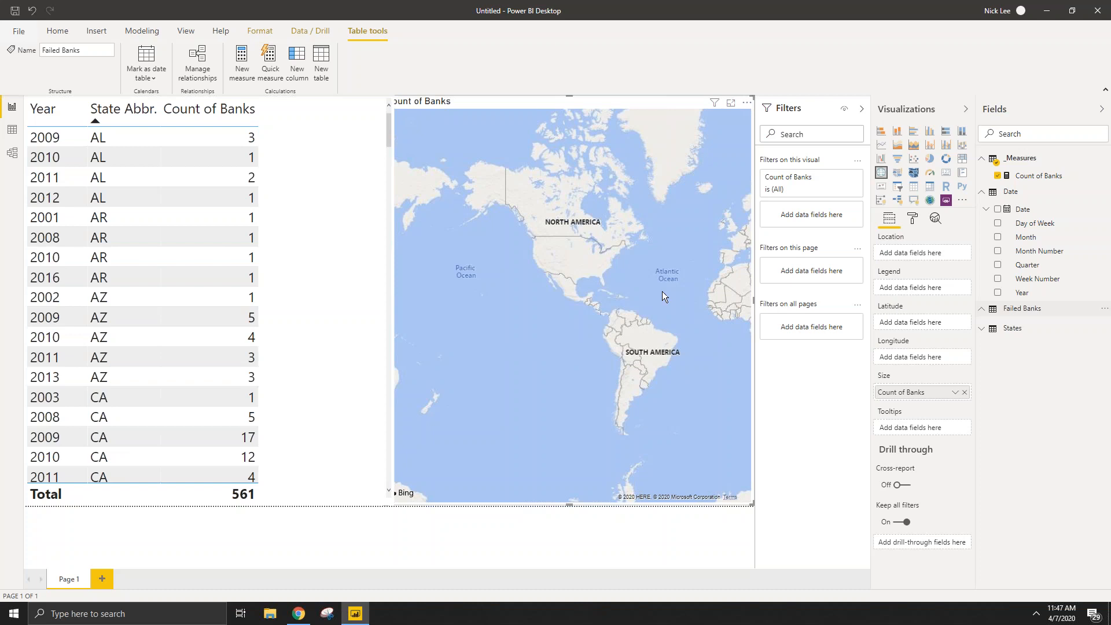
Step: Delete the map visual from the page and retry expanding the Failed Banks fields, dismissing the rendering error
left_click(747, 103)
left_click(772, 142)
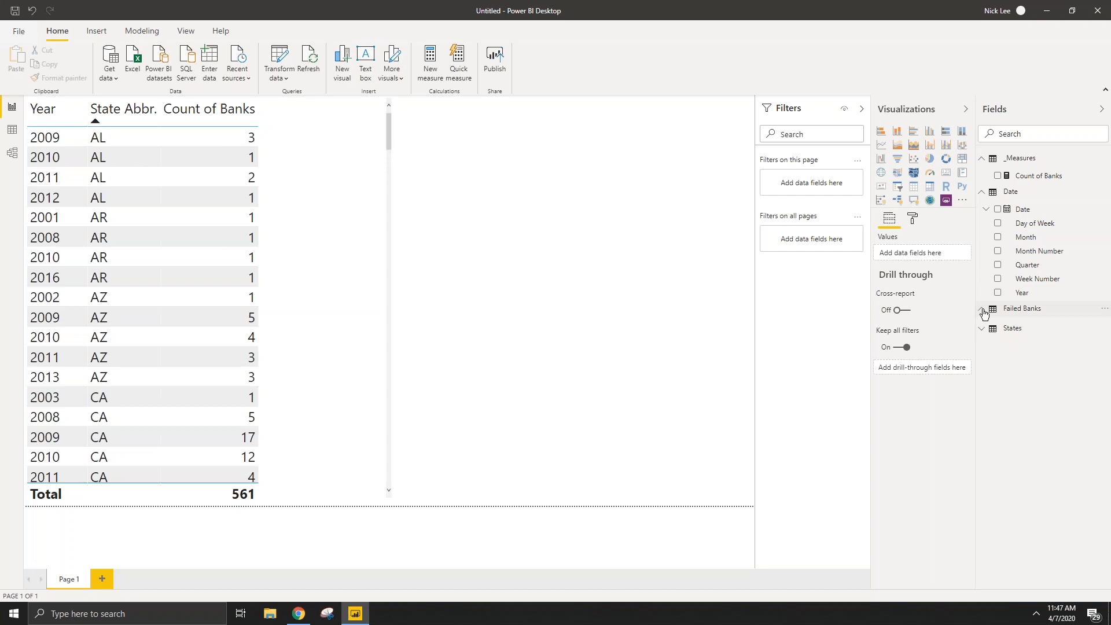
left_click(984, 311)
left_click(982, 311)
left_click(659, 332)
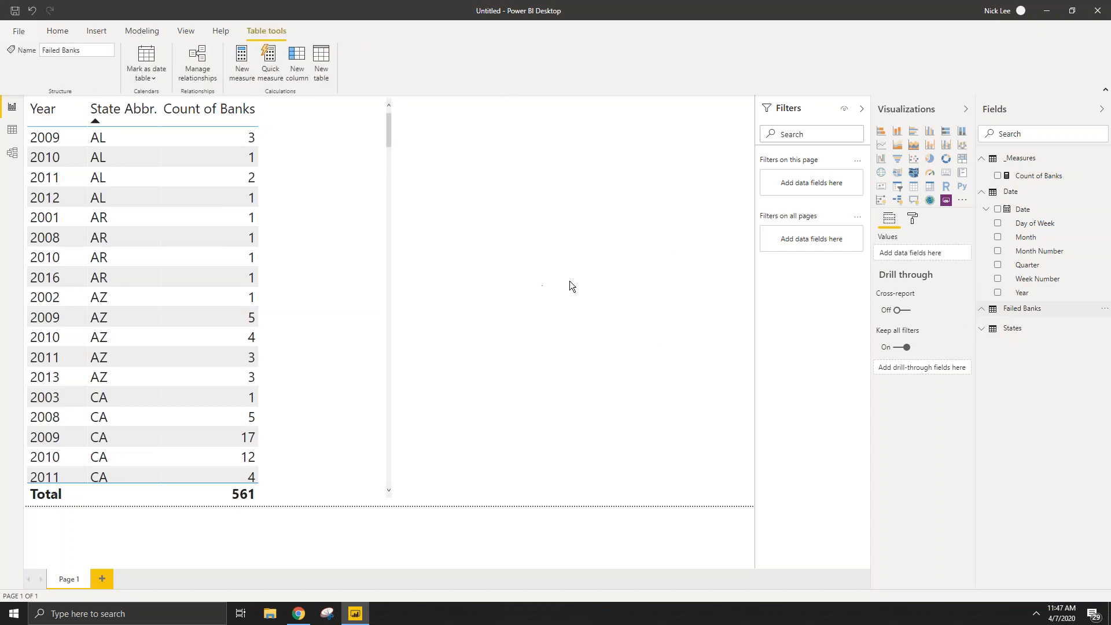
Step: Save the report to the Desktop as a Power BI file named 11111111
left_click(18, 31)
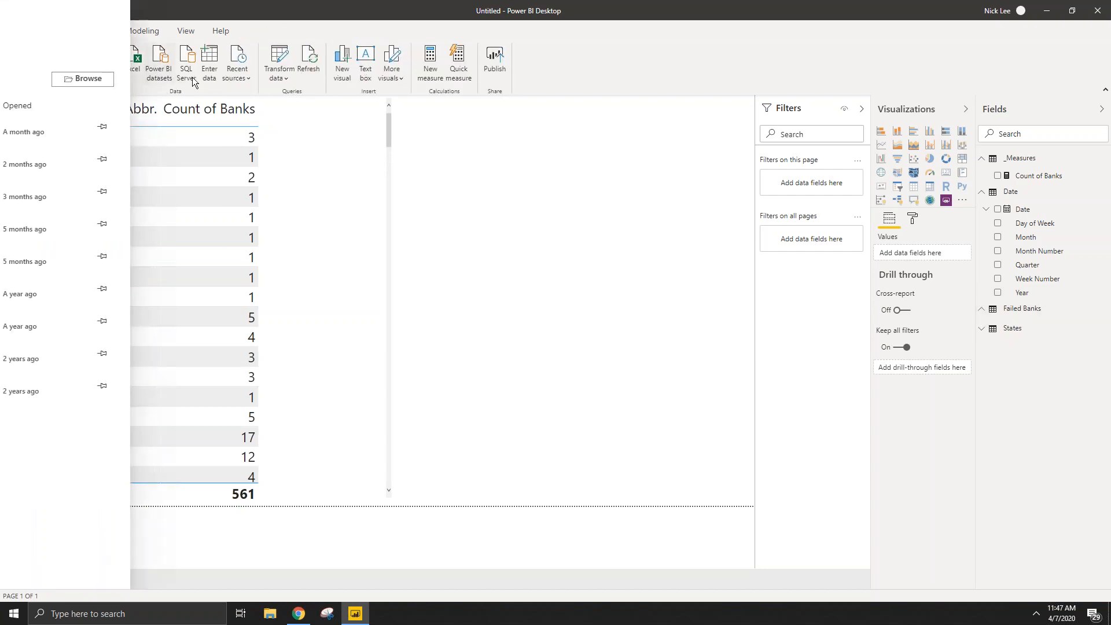
left_click(61, 104)
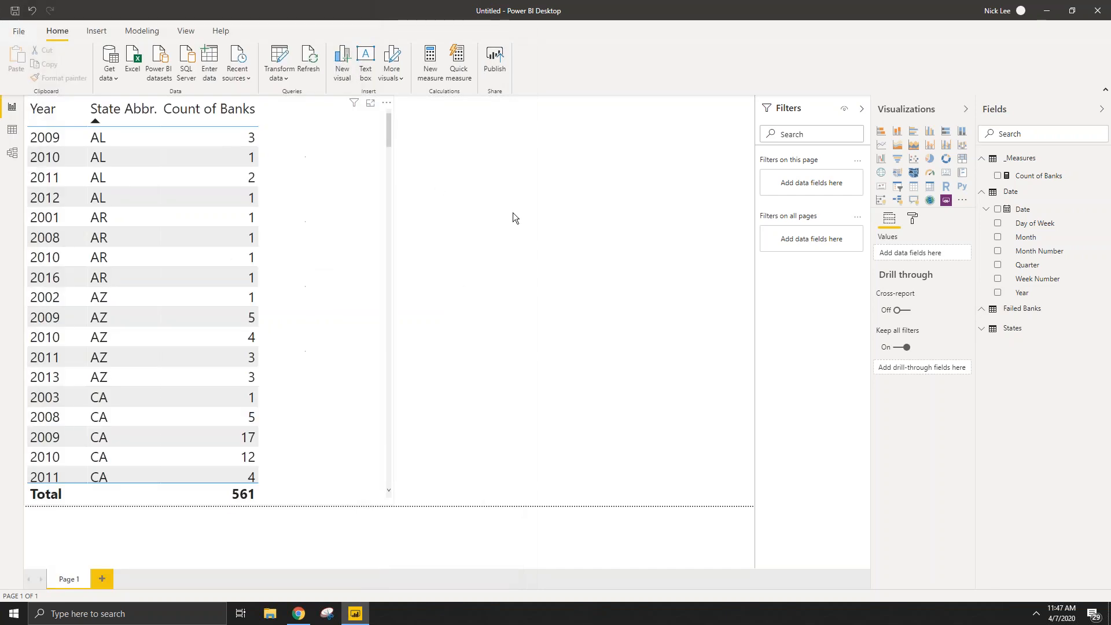
type("11111111")
left_click(47, 95)
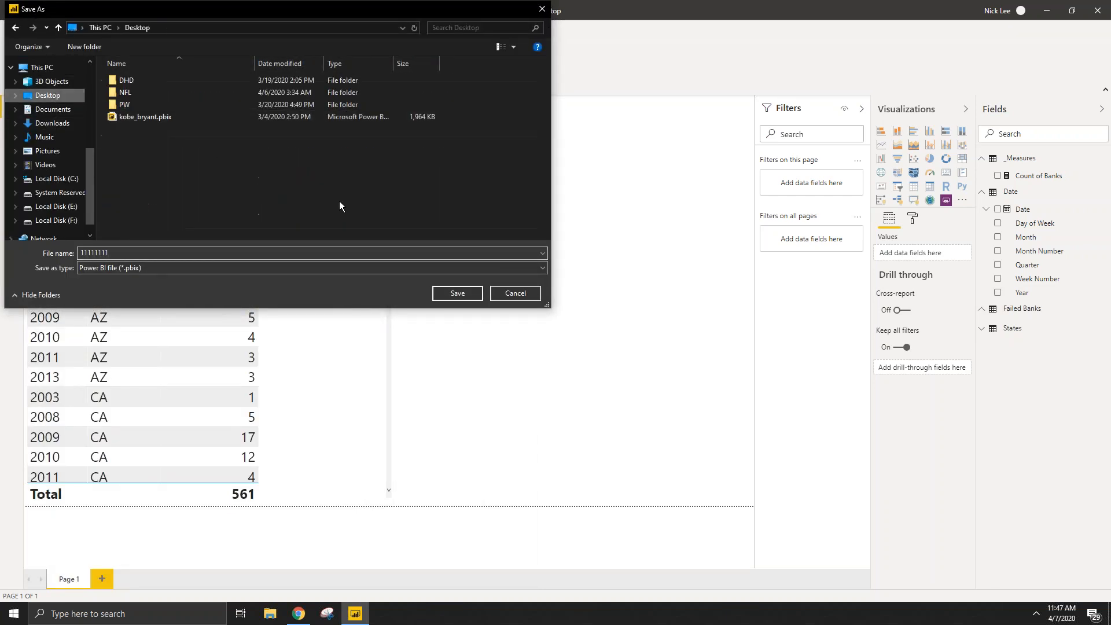
left_click(471, 294)
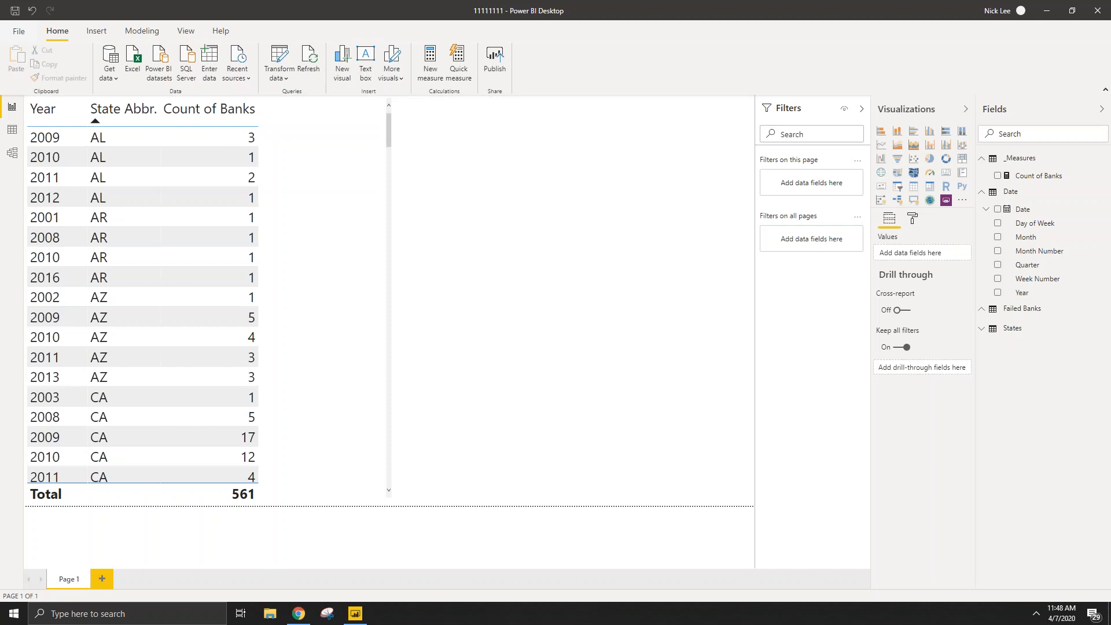
Step: Reopen the 11111111 report in the September 2019 version of Power BI Desktop and close the version warnings
left_click_drag(677, 9, 1110, 116)
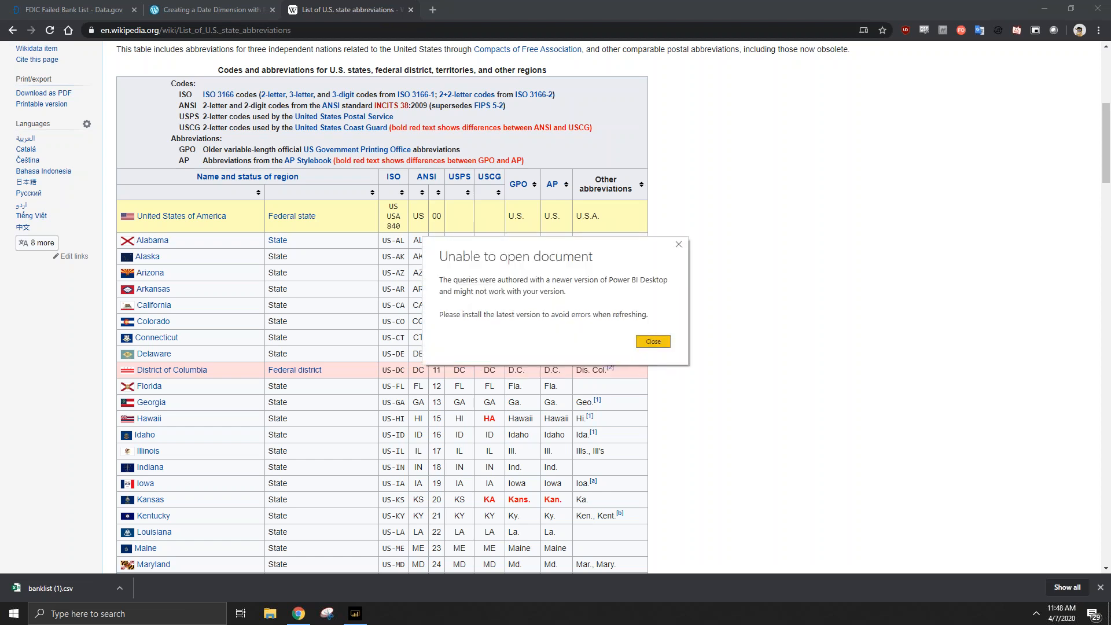
left_click(651, 344)
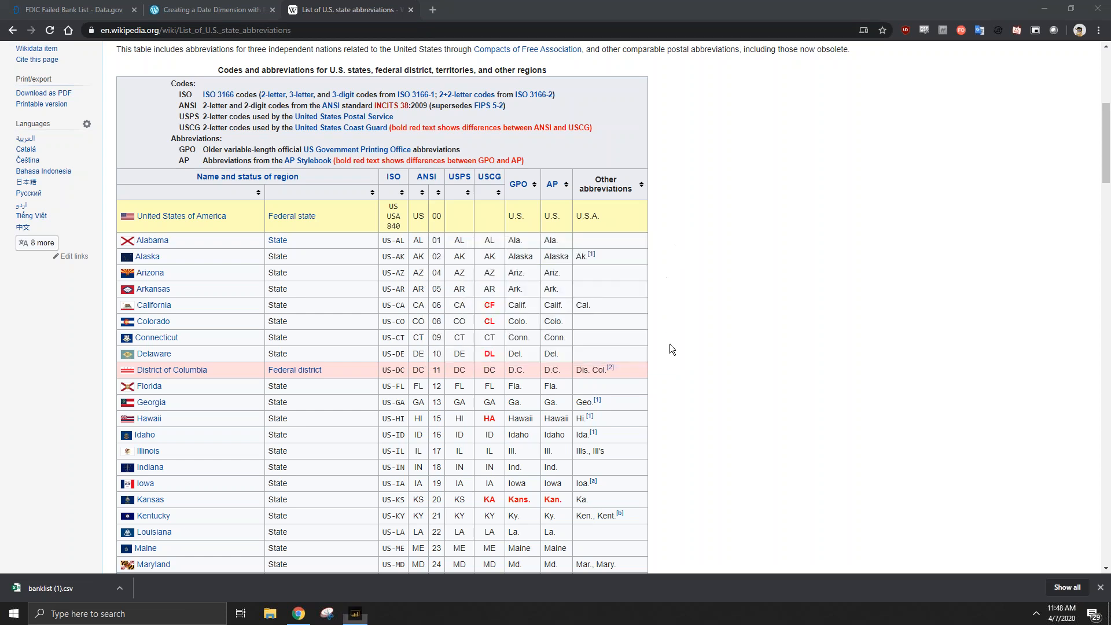
left_click(653, 353)
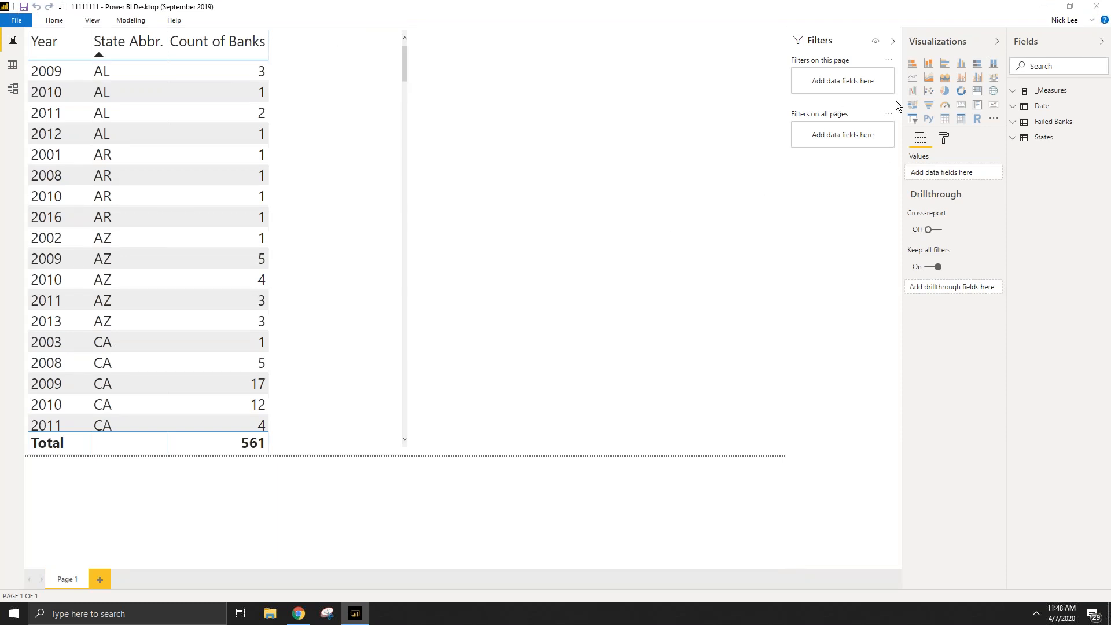
Step: Add a map visual with State from Failed Banks as the location and Count of Banks as the bubble size
left_click(993, 92)
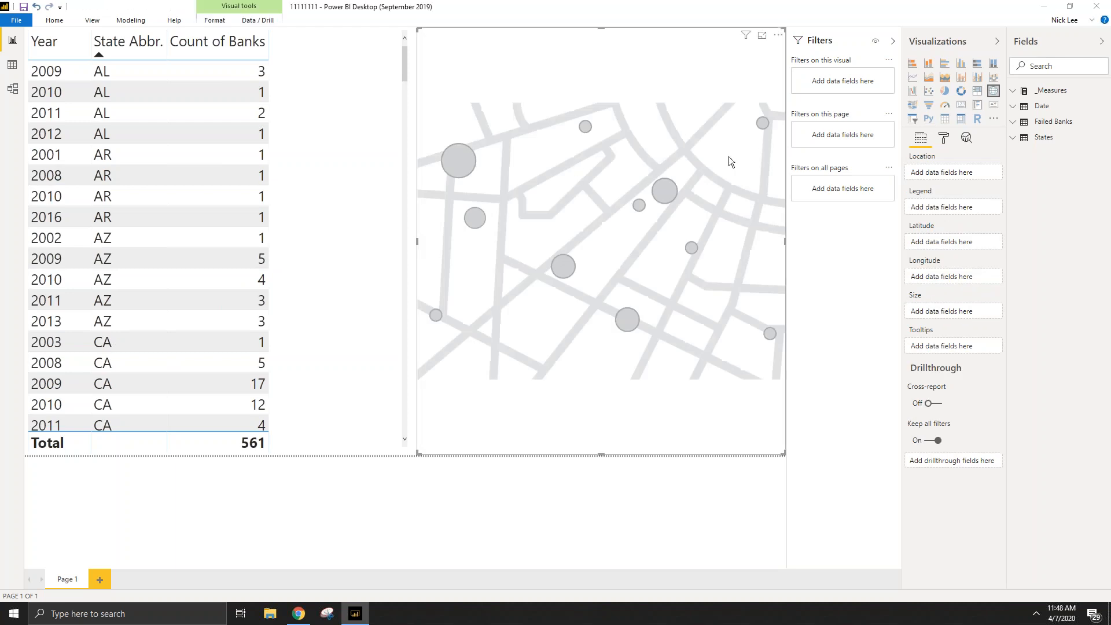
left_click(1013, 121)
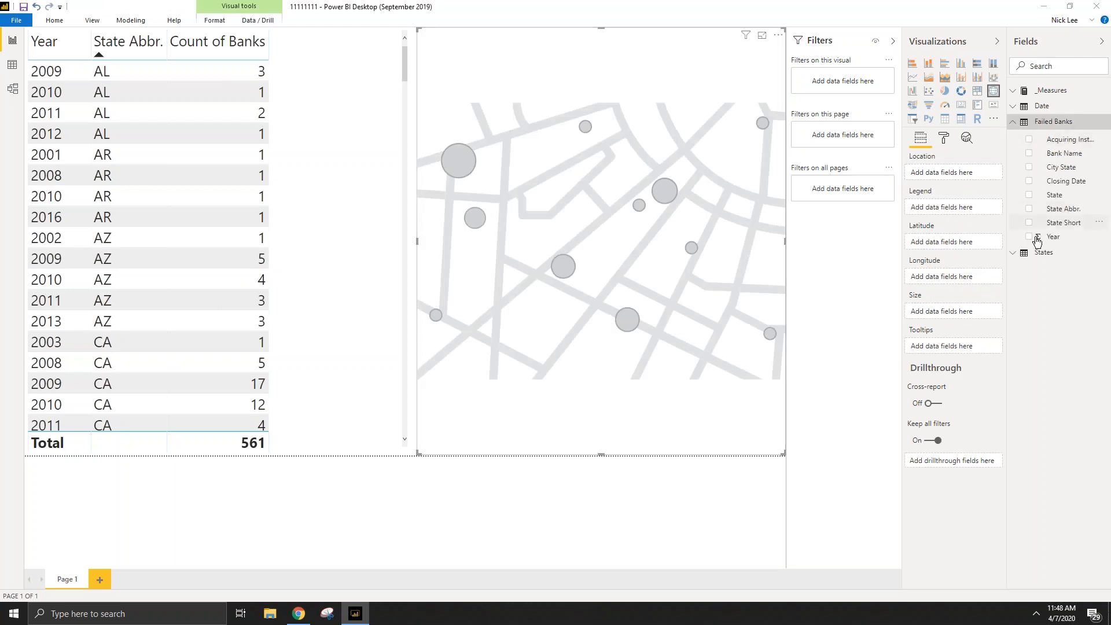
left_click_drag(1062, 197, 951, 173)
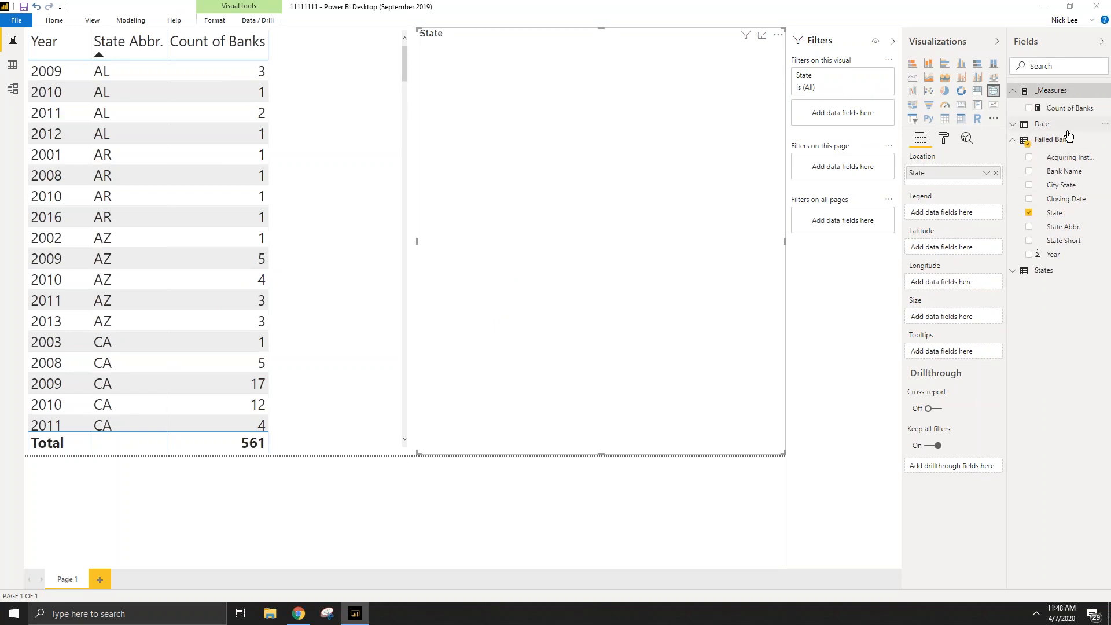
left_click(1054, 93)
left_click_drag(1075, 110, 959, 317)
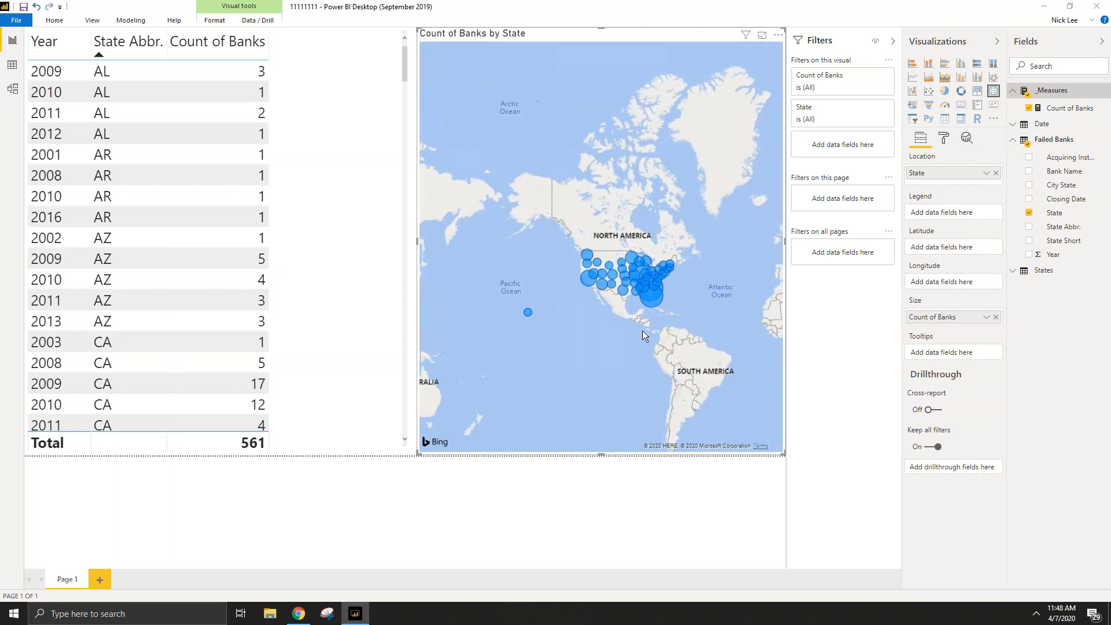
left_click_drag(616, 304, 480, 151)
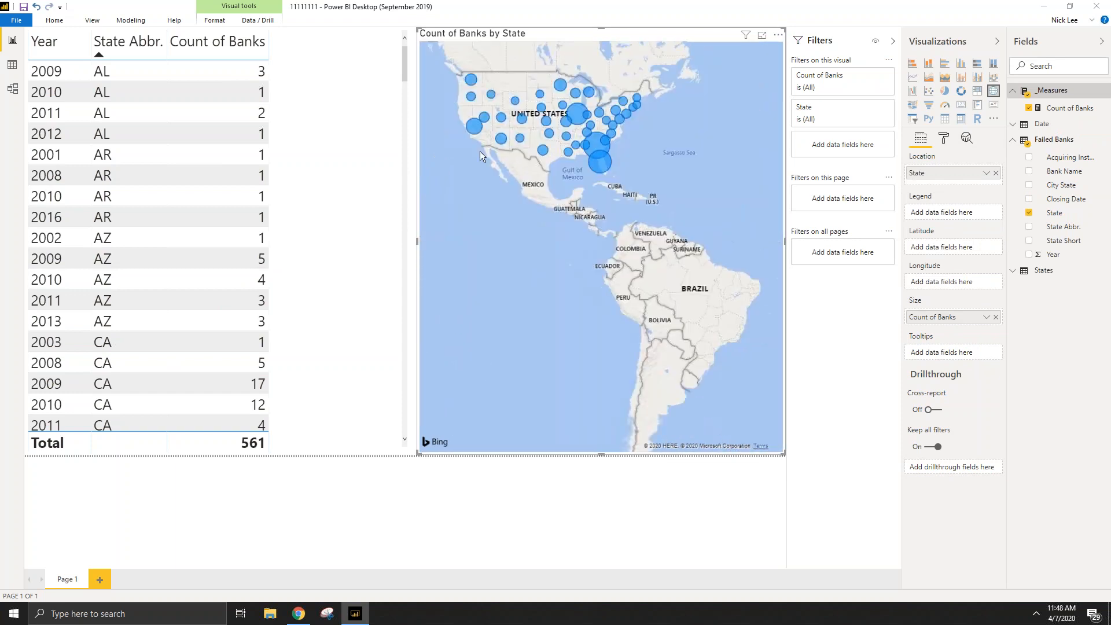
left_click_drag(567, 245, 698, 389)
left_click_drag(550, 328, 560, 342)
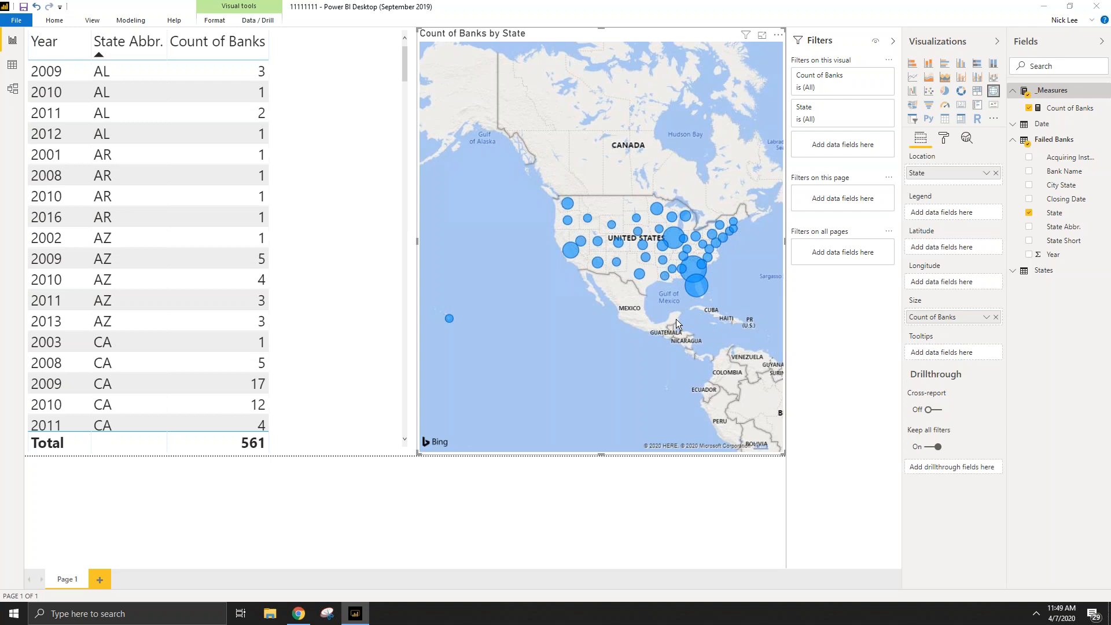
Step: Open the query editor and set the connection credentials for the Failed Banks query
left_click(517, 496)
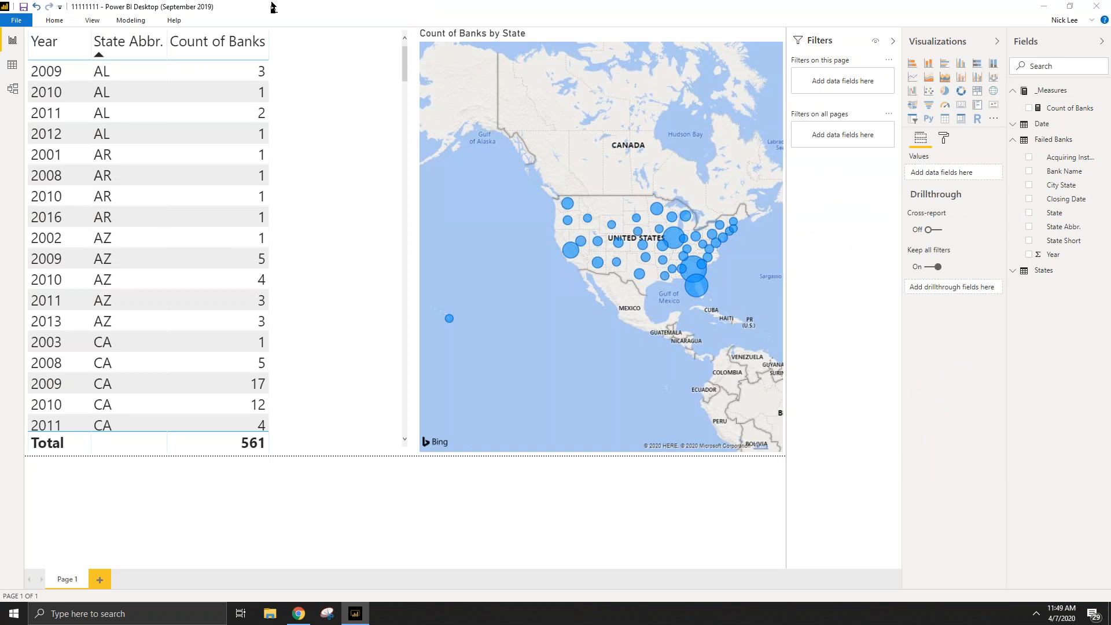
left_click(56, 22)
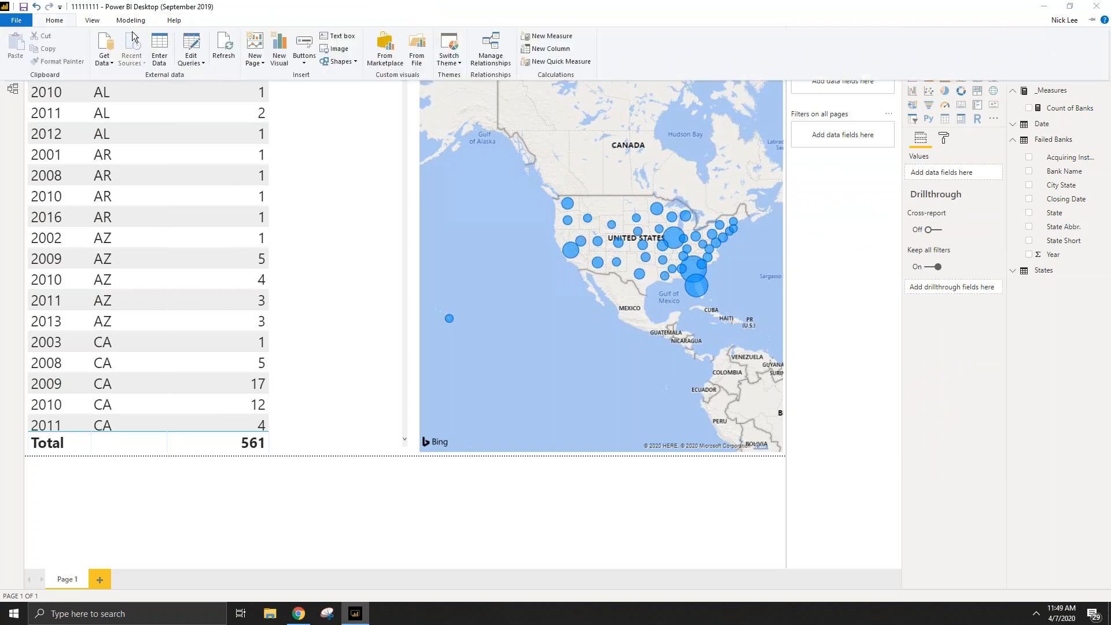
left_click(597, 486)
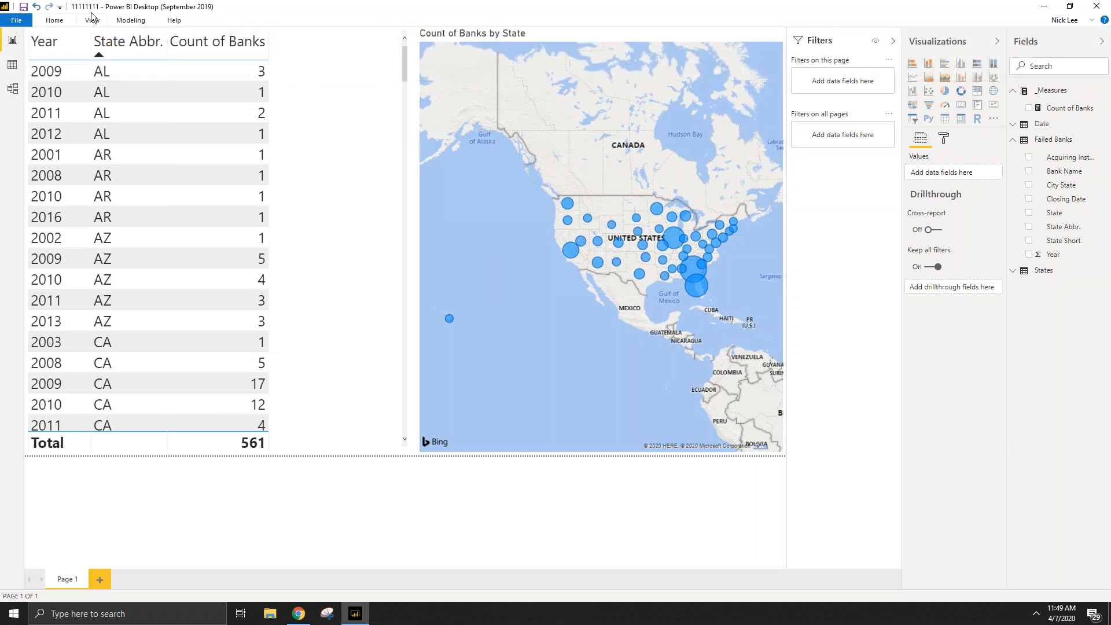
left_click(54, 20)
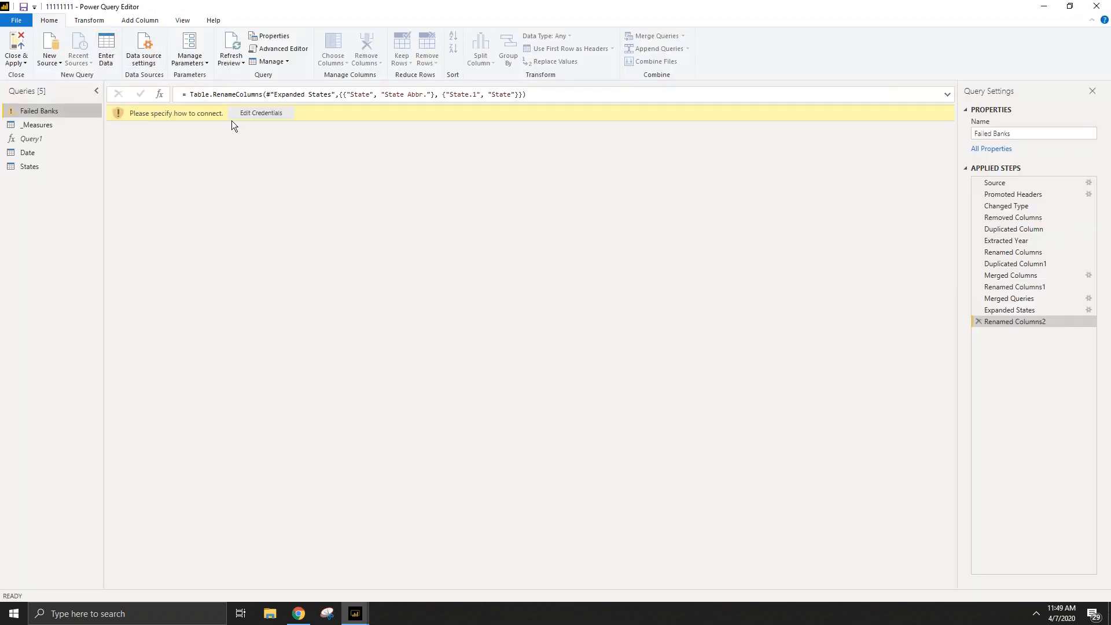
left_click(248, 114)
left_click(680, 358)
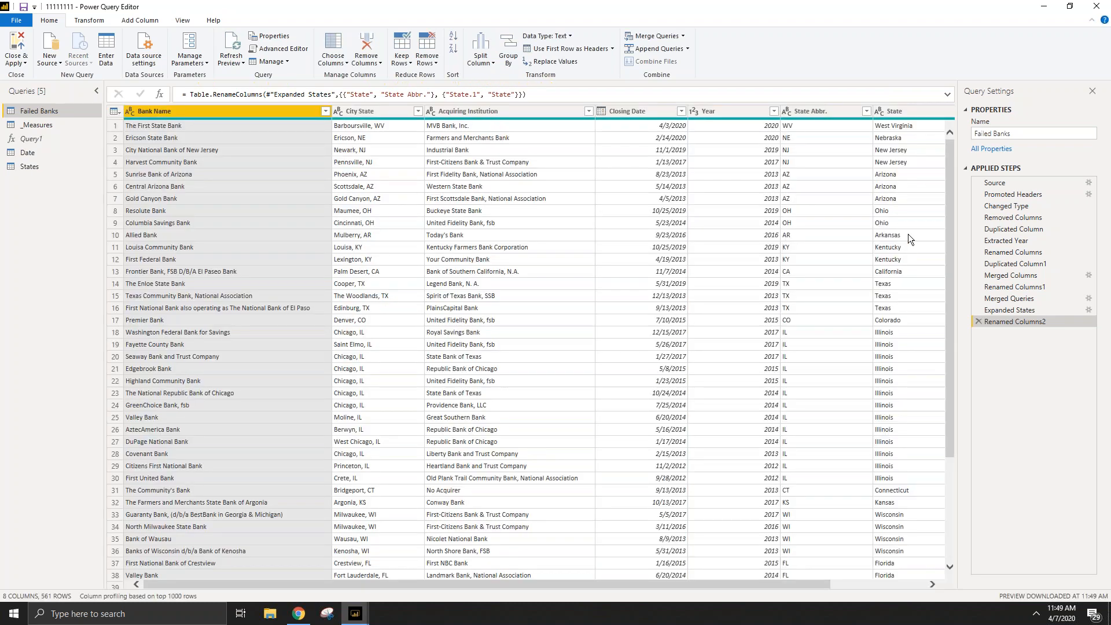
Step: Delete the Renamed Columns2, Expanded States and Merged Queries steps from Failed Banks, check the States query and apply the changes
left_click(977, 322)
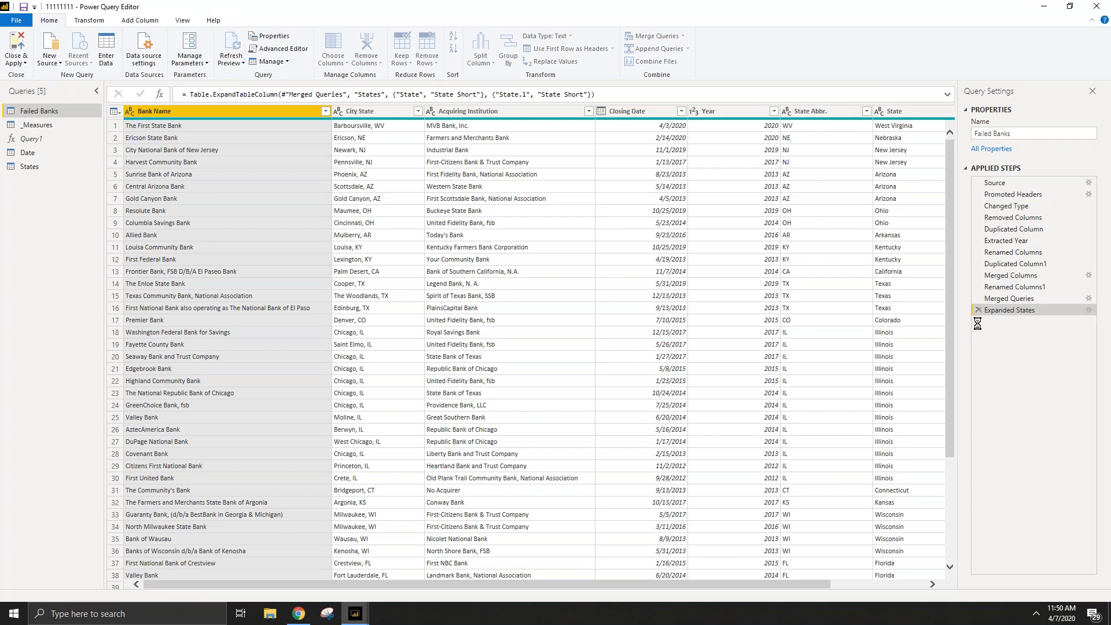
left_click(973, 308)
left_click(976, 298)
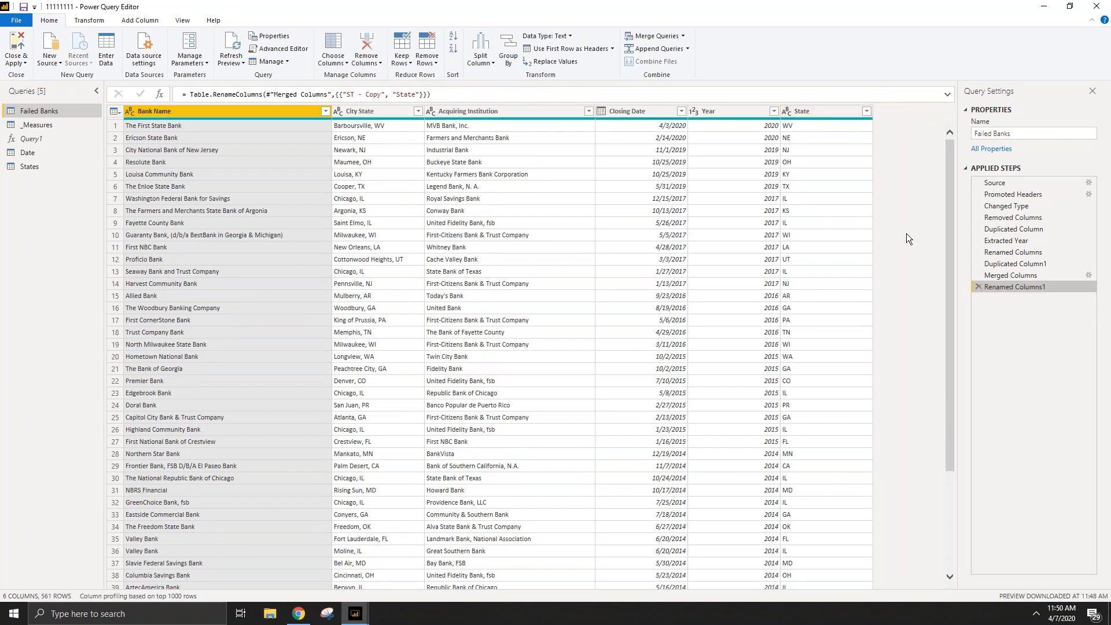
left_click(68, 171)
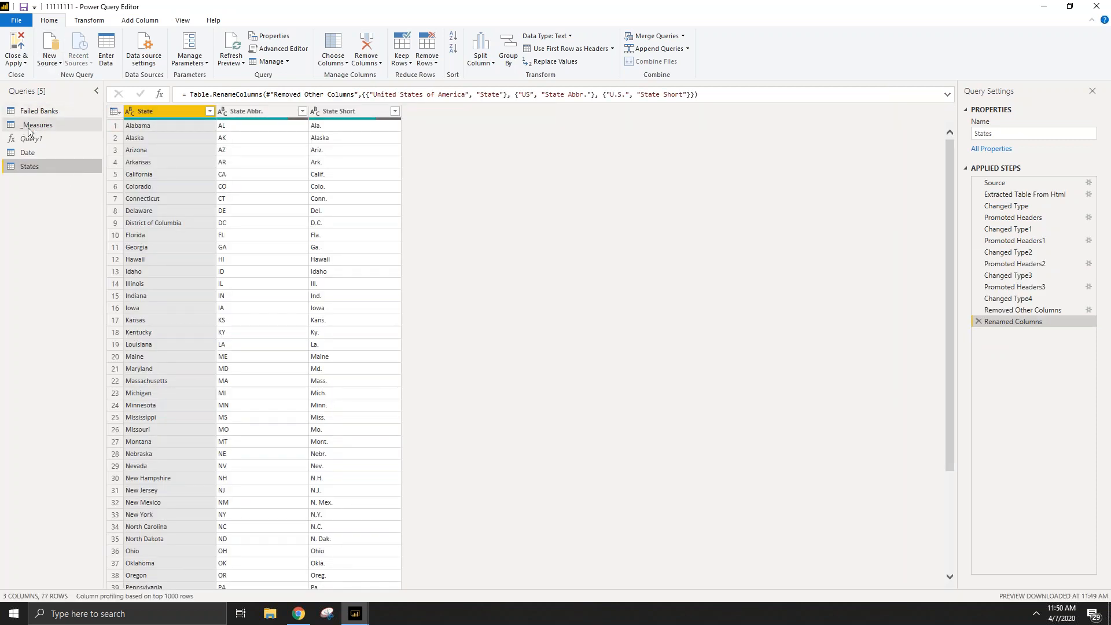
left_click(67, 109)
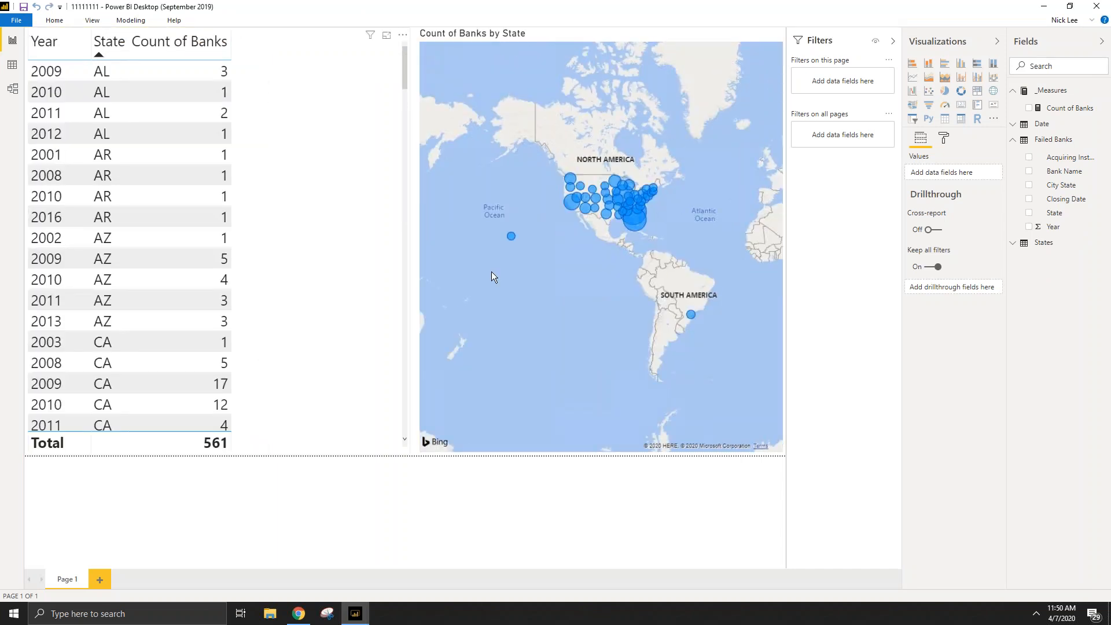
Step: Rename the State field in the Failed Banks table as State Abbr
left_click(670, 299)
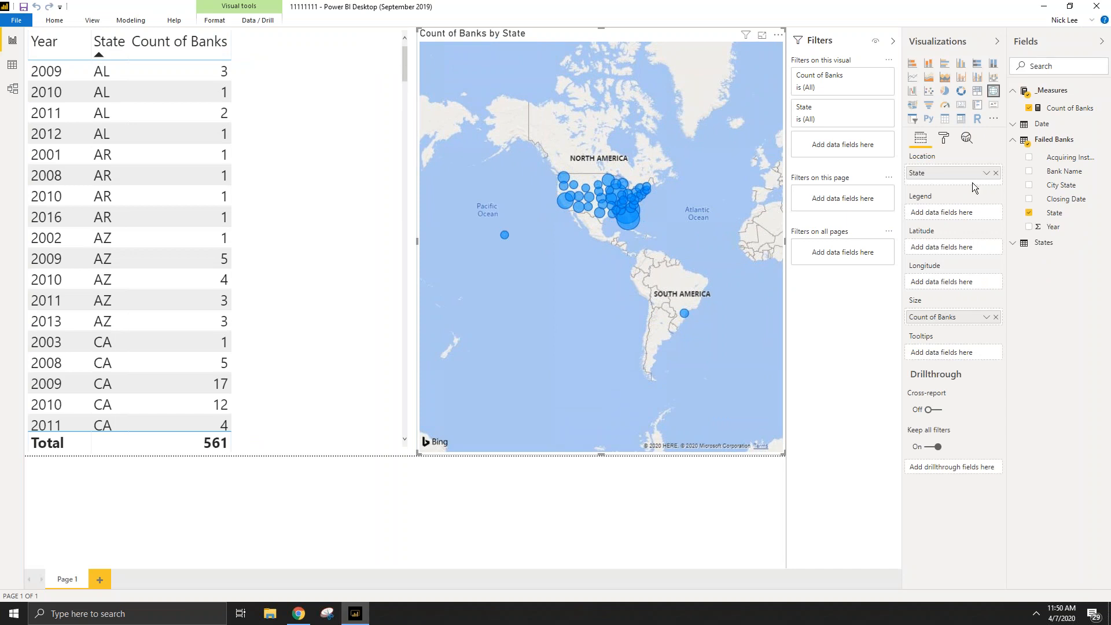
double_click(1063, 219)
type("Abbr.")
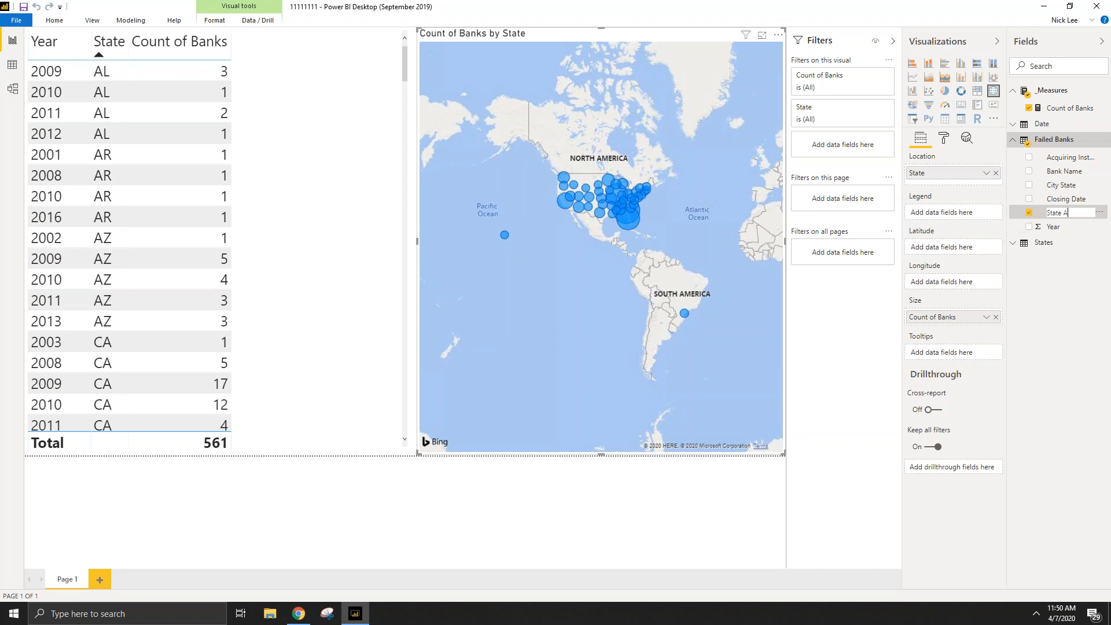
key("Return")
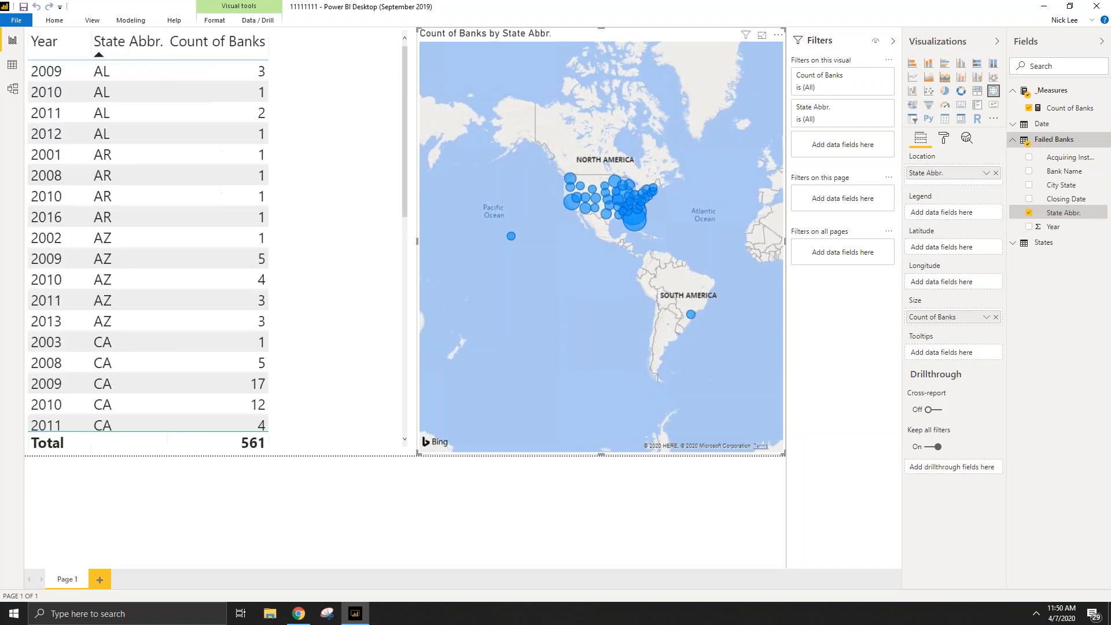
Step: Position the States table beside Failed Banks in the model diagram, aligned with the top of that table
left_click(13, 95)
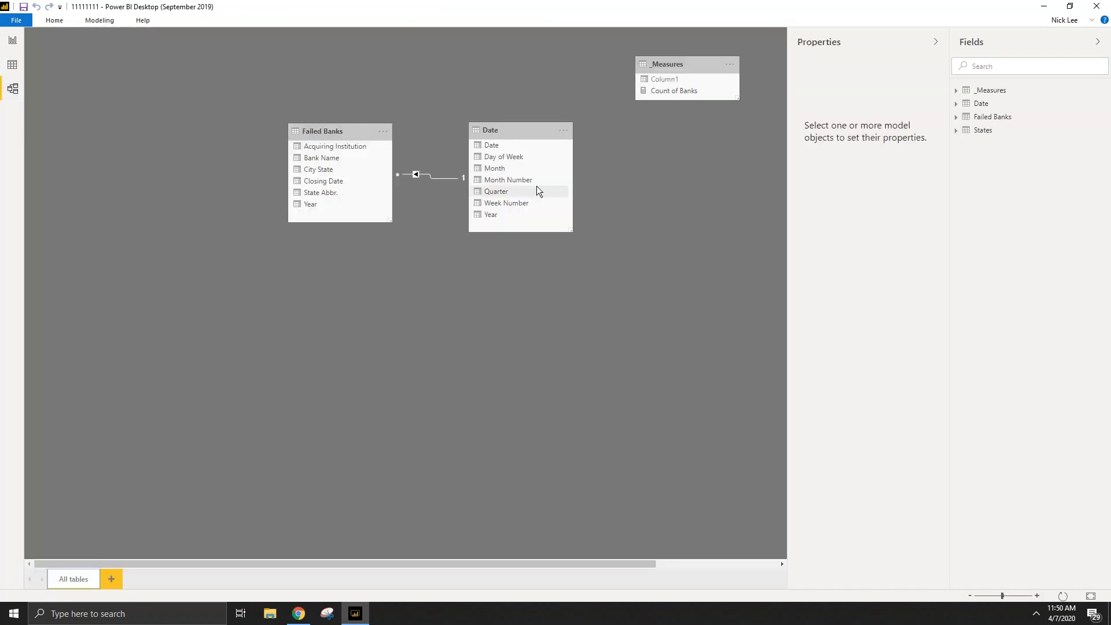
left_click_drag(622, 54, 155, 191)
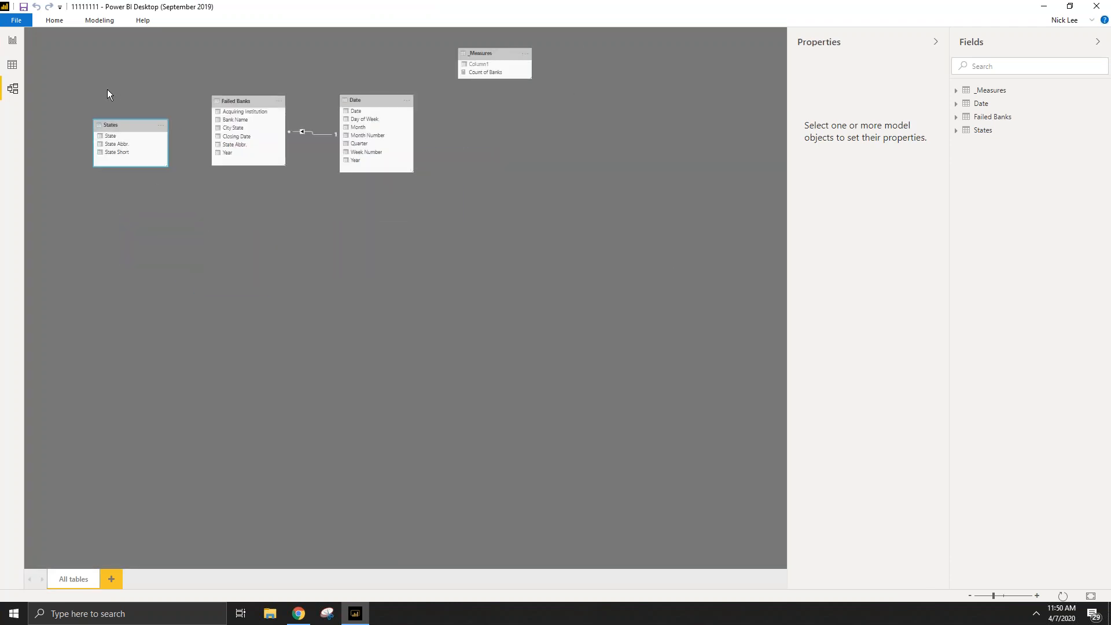
scroll(116, 99, "up", 5)
scroll(186, 163, "down", 1)
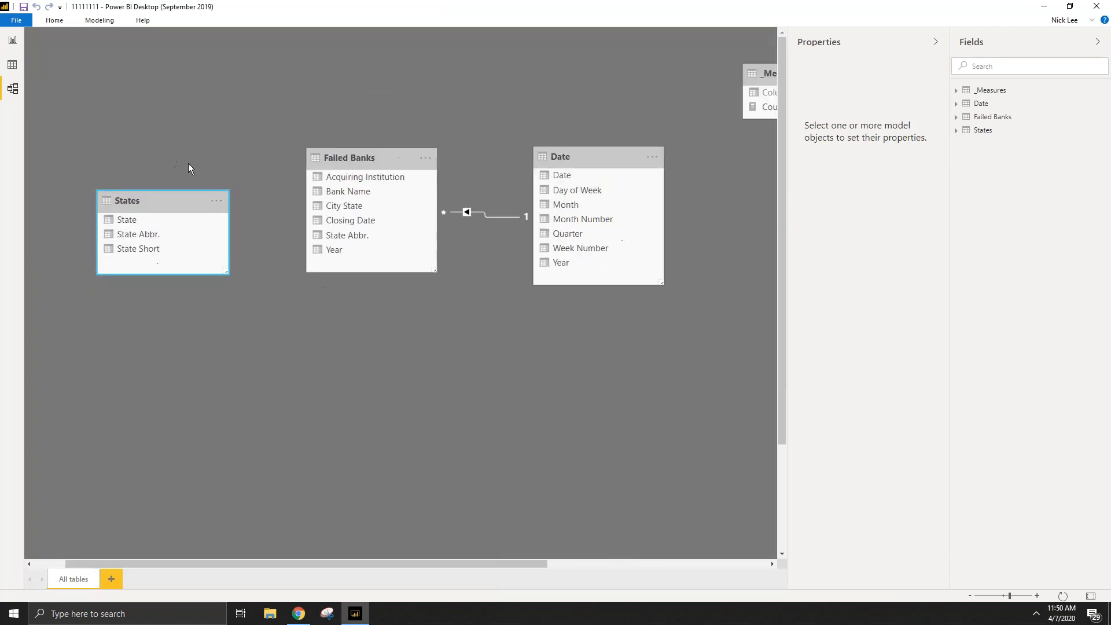
left_click_drag(171, 197, 173, 164)
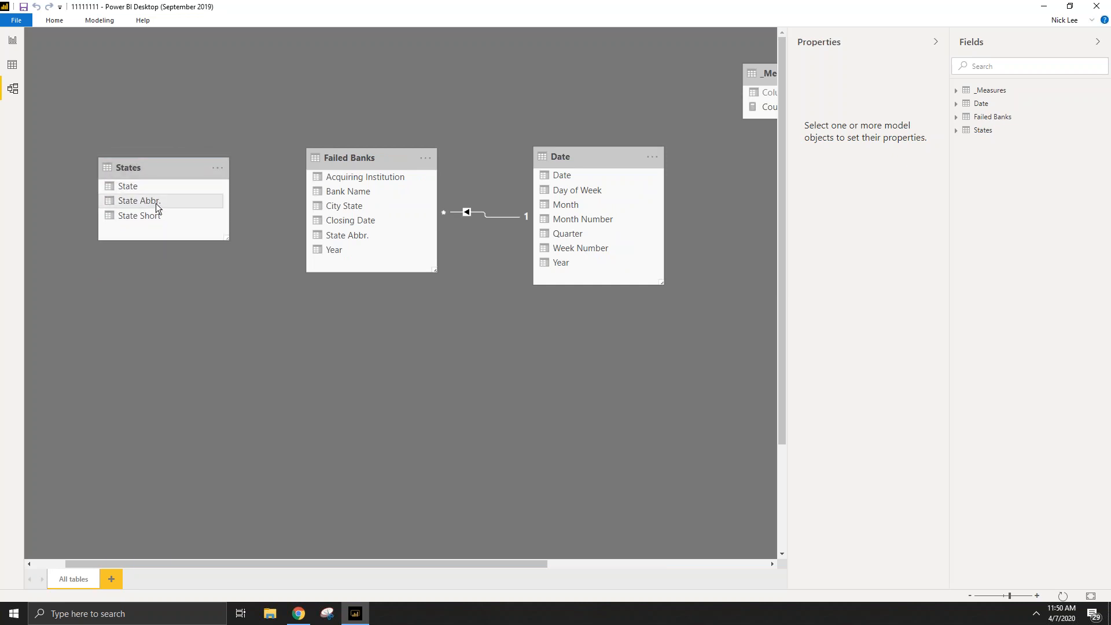
left_click(158, 205)
left_click_drag(157, 171, 149, 173)
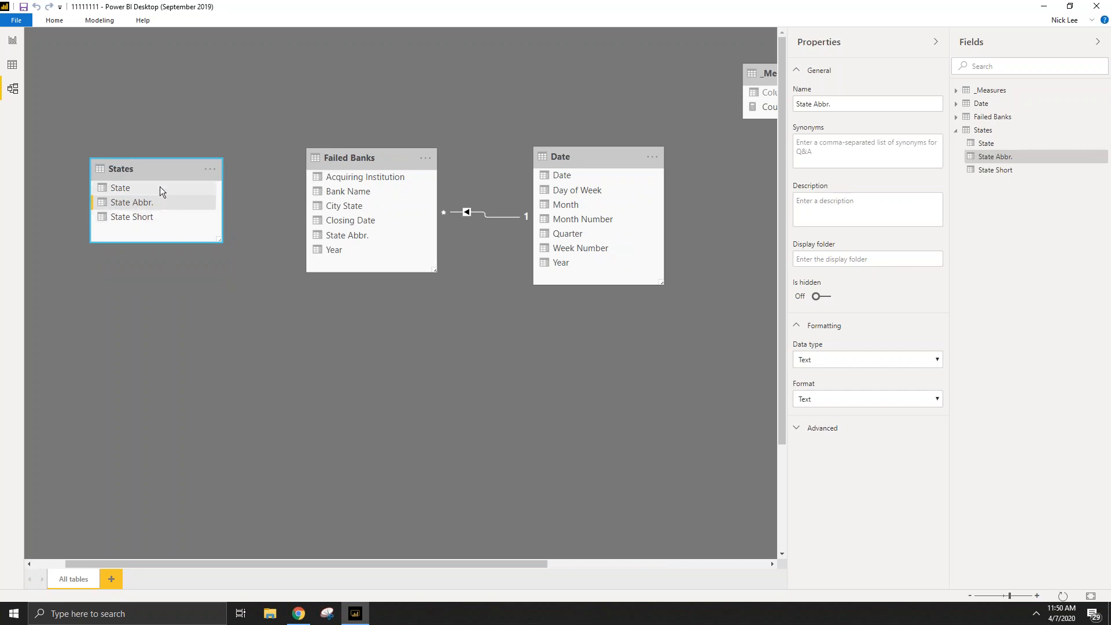
Step: Try to create a relationship from State Abbr. in States to State Abbr. in Failed Banks
left_click_drag(151, 203, 192, 200)
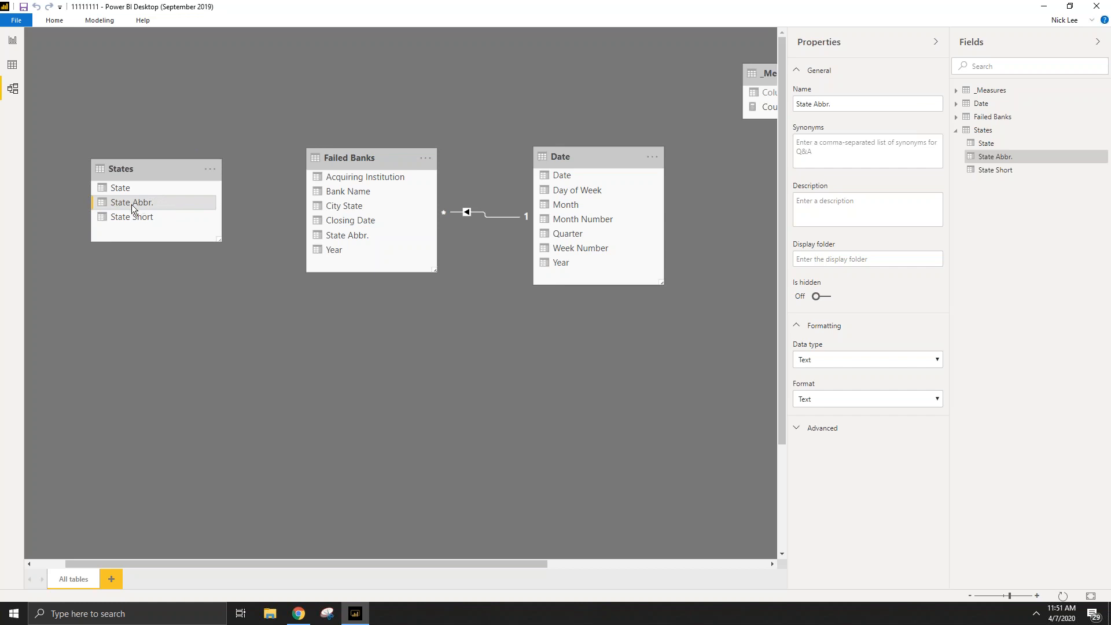
left_click_drag(128, 204, 399, 252)
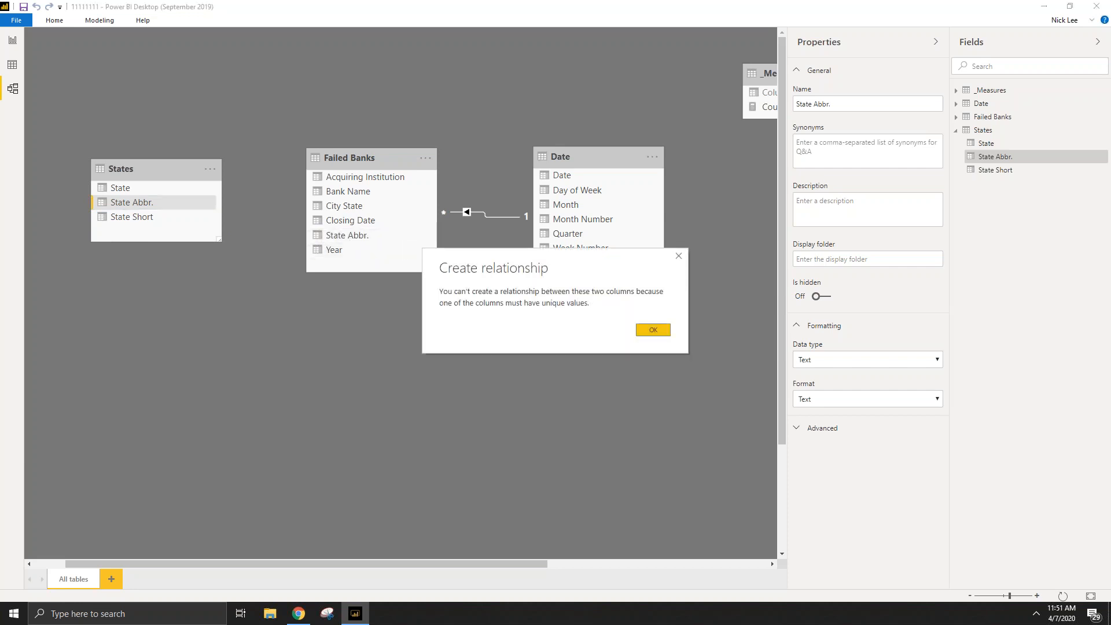
left_click(653, 329)
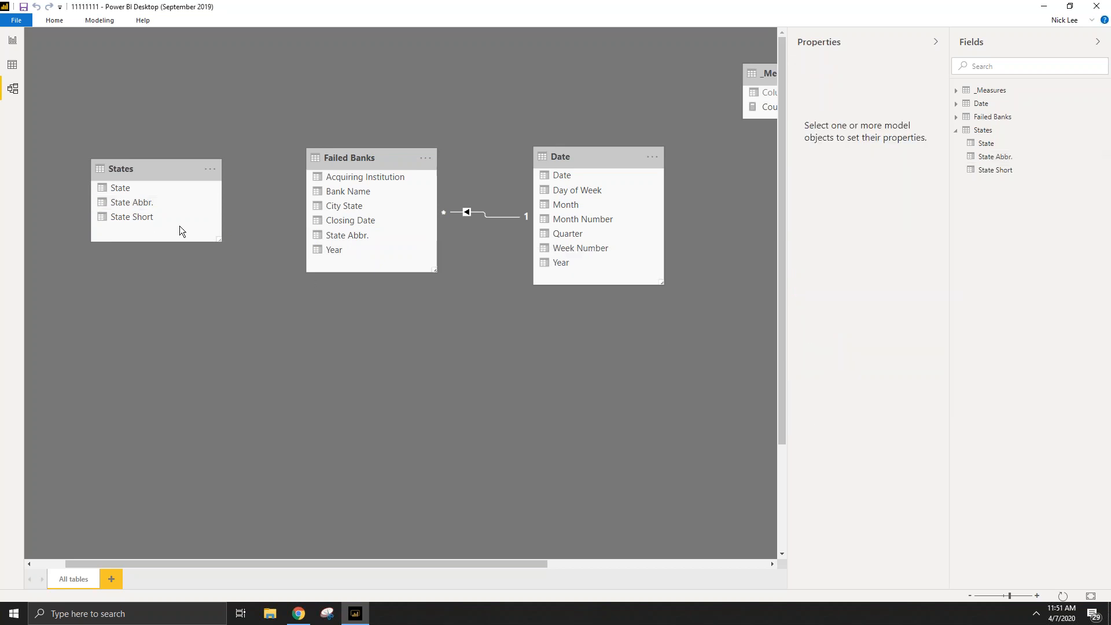
left_click(158, 203)
left_click(380, 232)
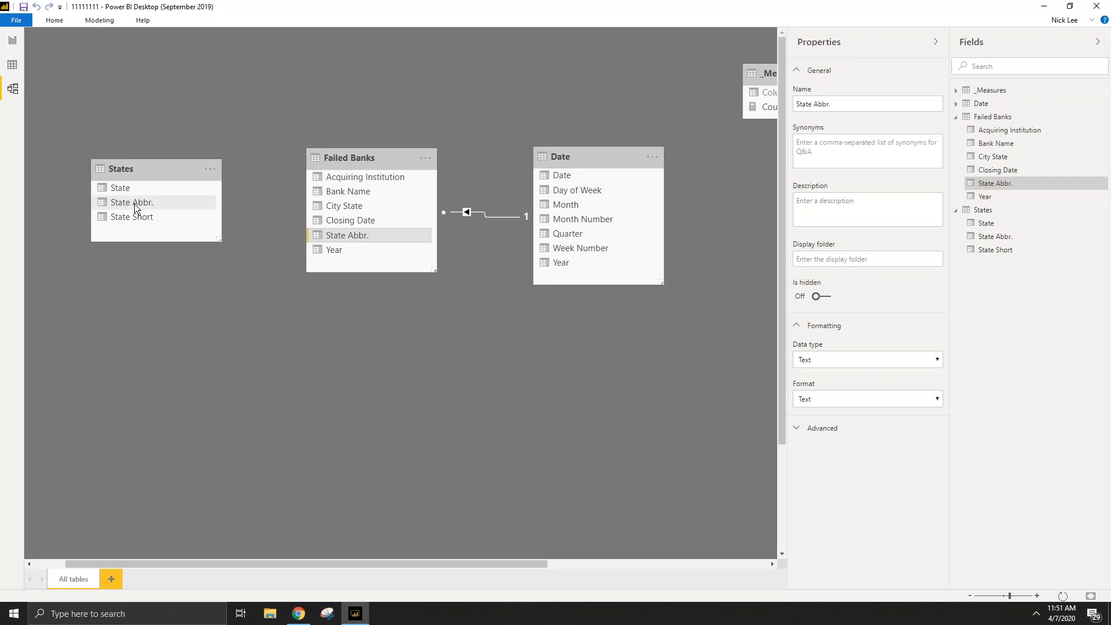
Step: Examine the State Abbr. column through all rows of the States table for blank or repeated values
left_click(12, 40)
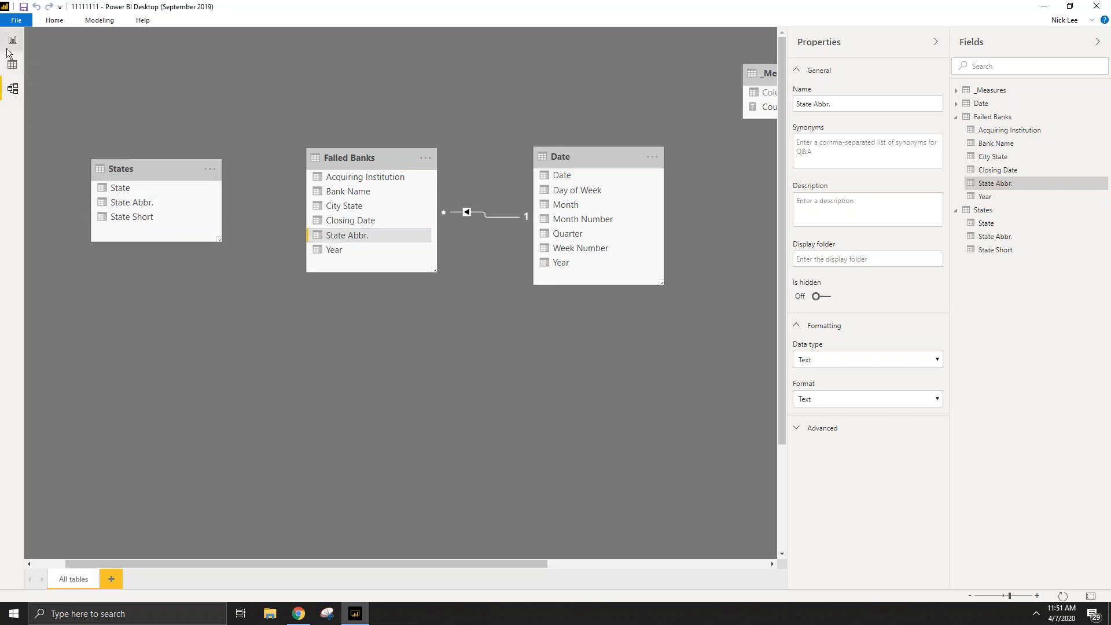
left_click(12, 64)
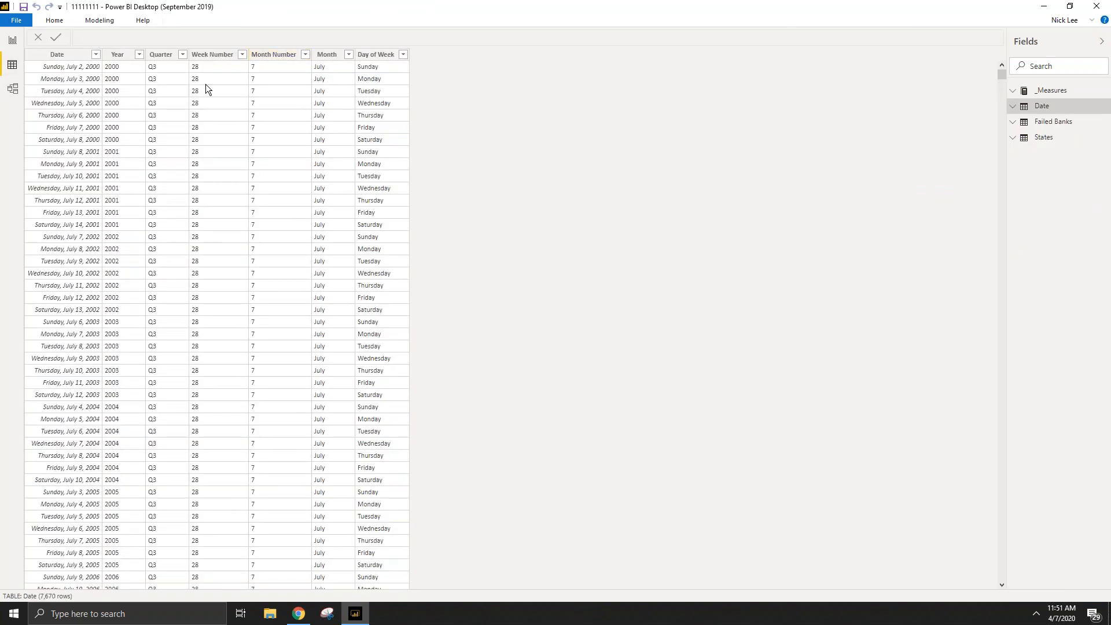
left_click(1043, 138)
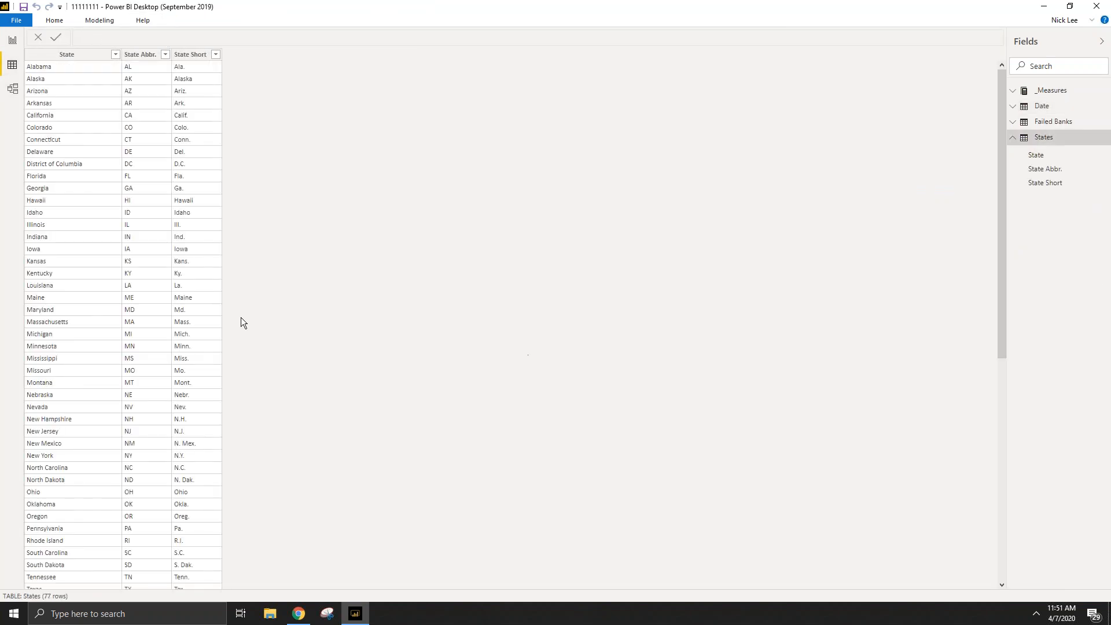
scroll(245, 256, "down", 10)
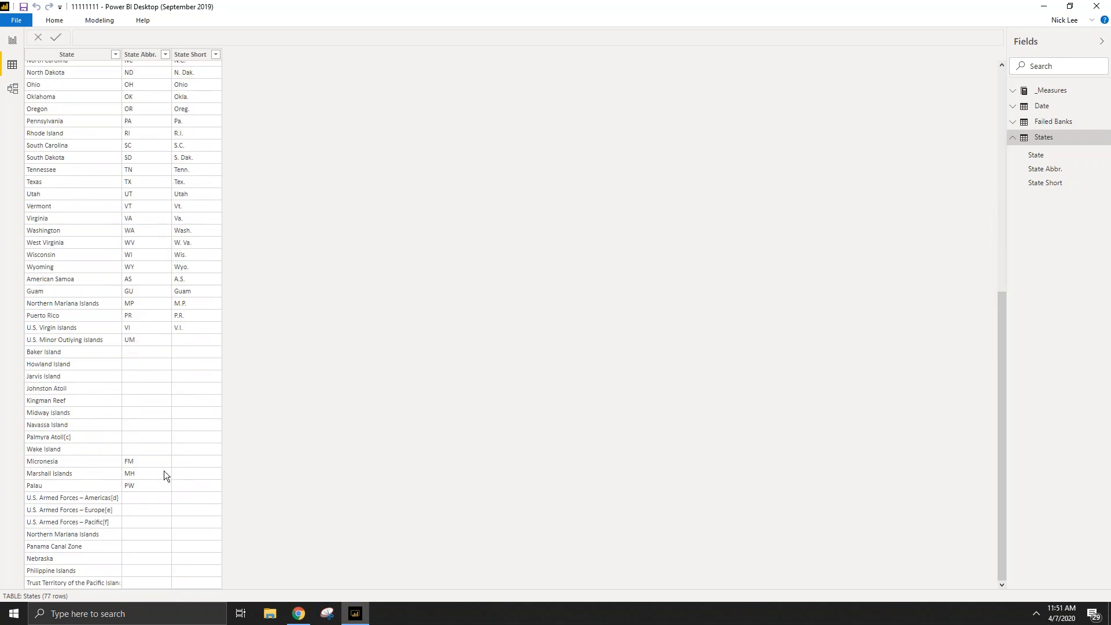
scroll(146, 440, "up", 11)
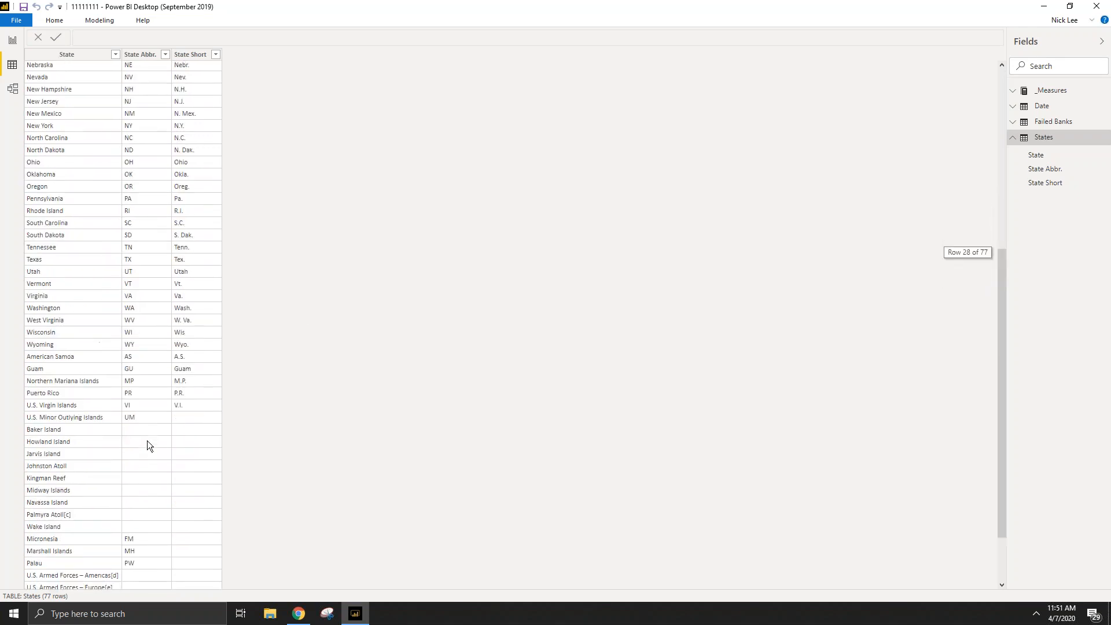
left_click(15, 41)
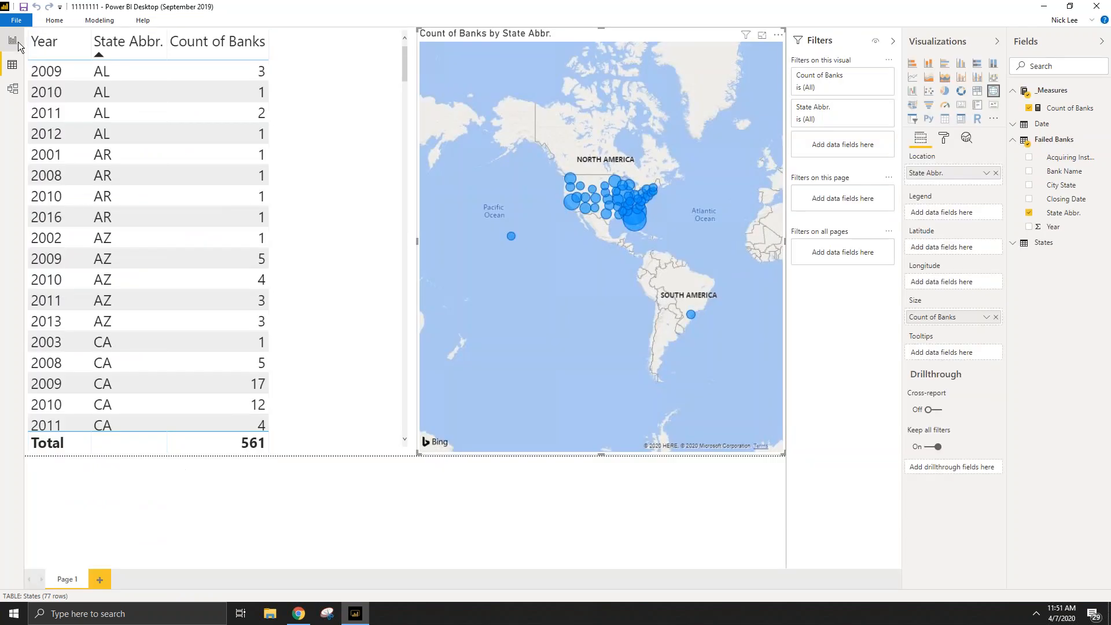
Step: Filter blank values out of the State Abbr. column in the States query and apply the change to the model
left_click(122, 22)
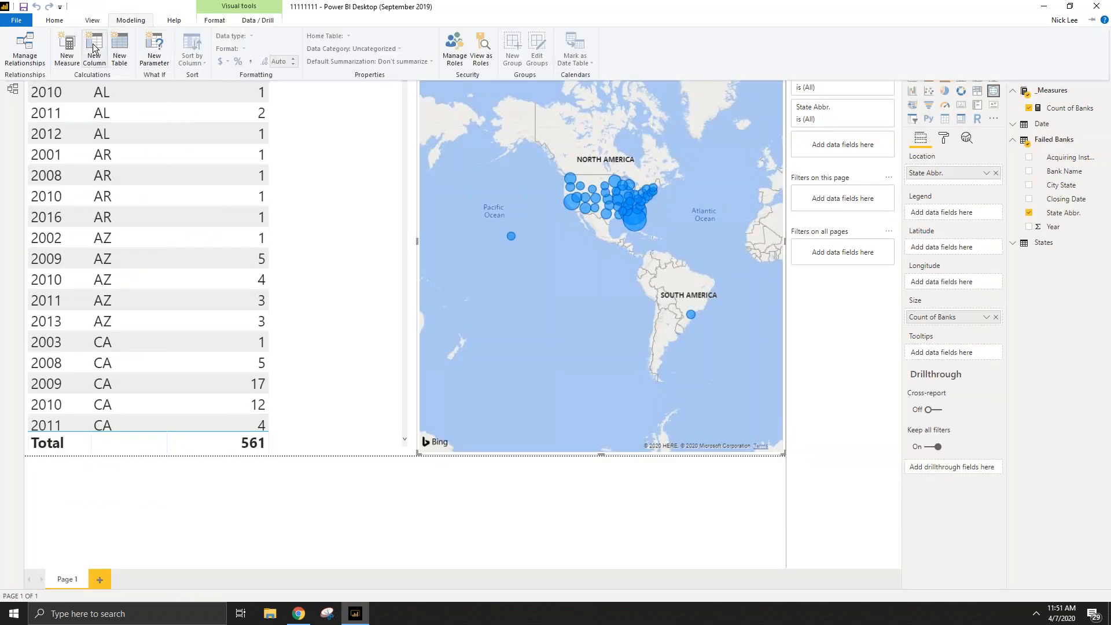
left_click(54, 20)
left_click(191, 46)
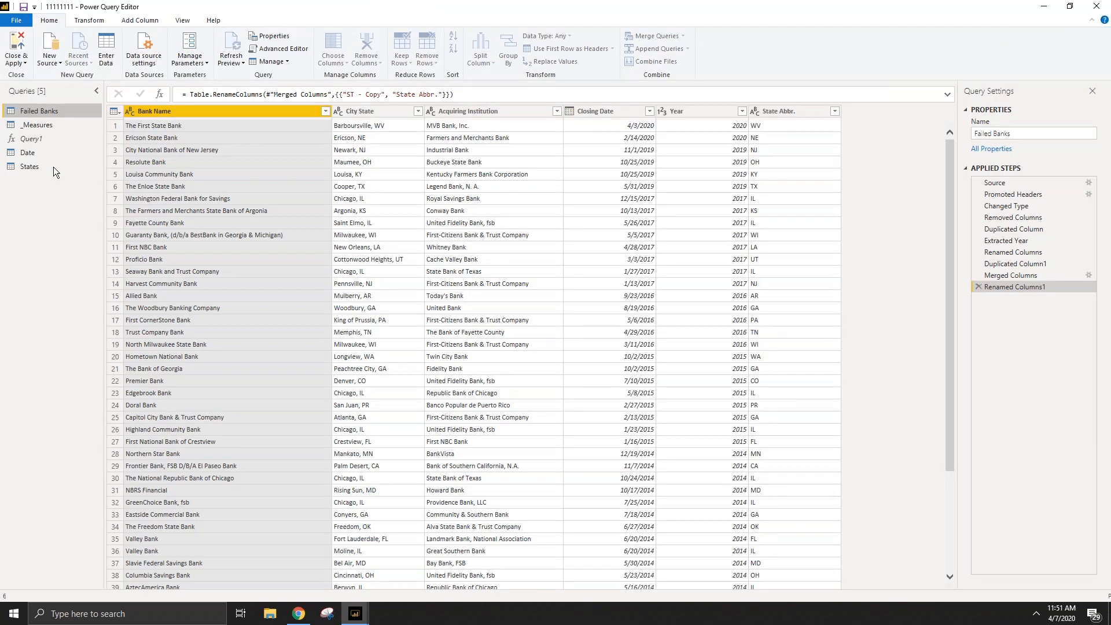
left_click(52, 167)
left_click(262, 110)
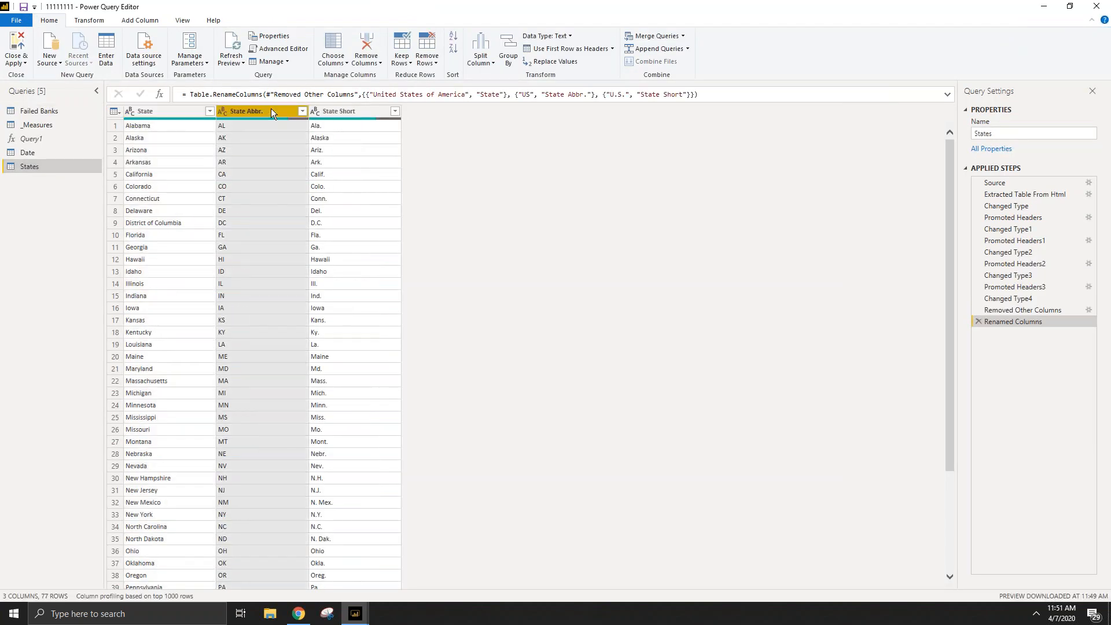
left_click(302, 111)
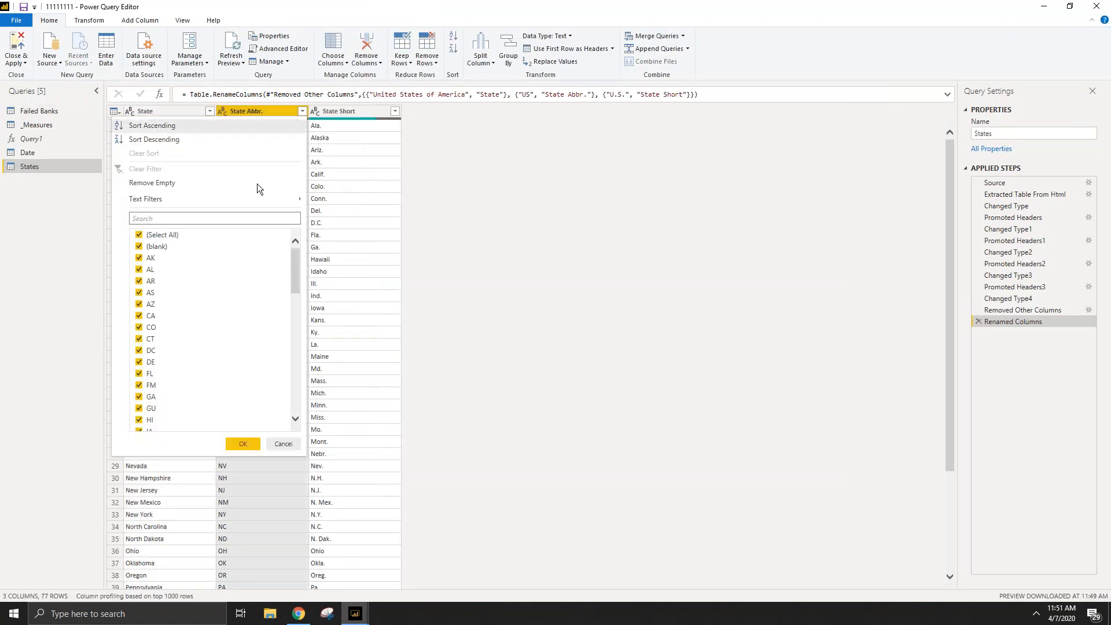
left_click(145, 245)
left_click(241, 444)
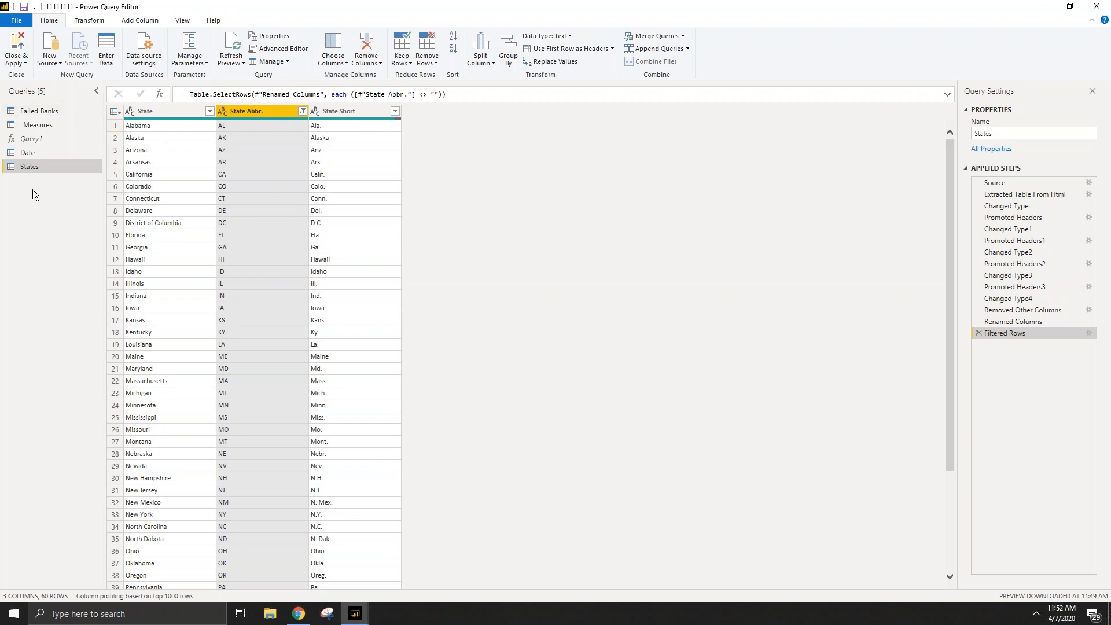
left_click(19, 42)
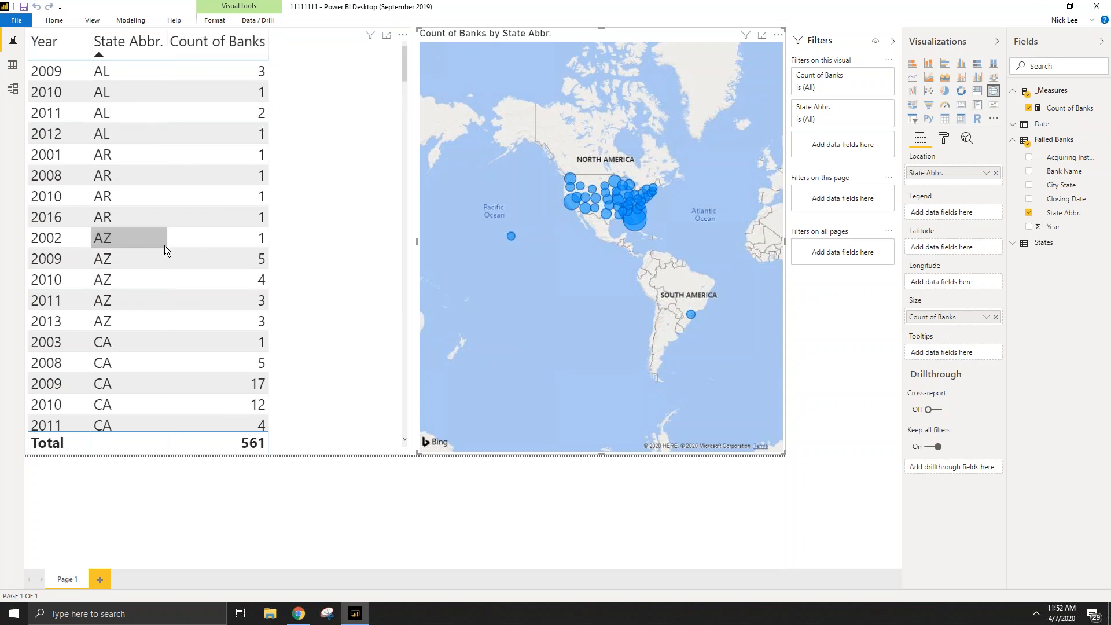
Step: Create a relationship in the model between State Abbr. in States and State Abbr. in Failed Banks
left_click(11, 87)
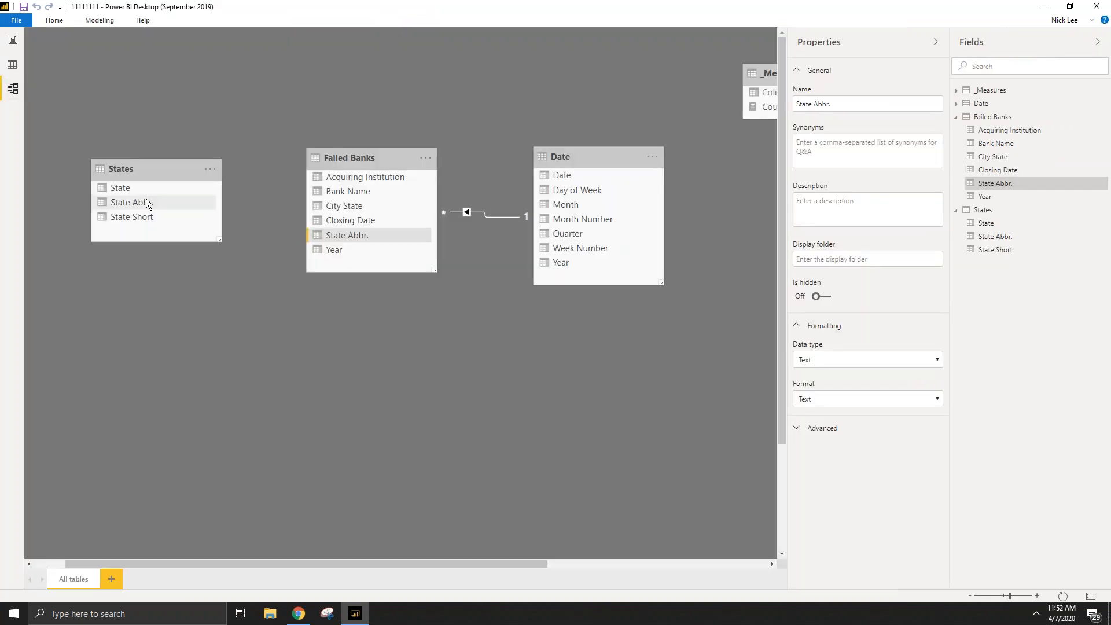
left_click_drag(164, 200, 340, 250)
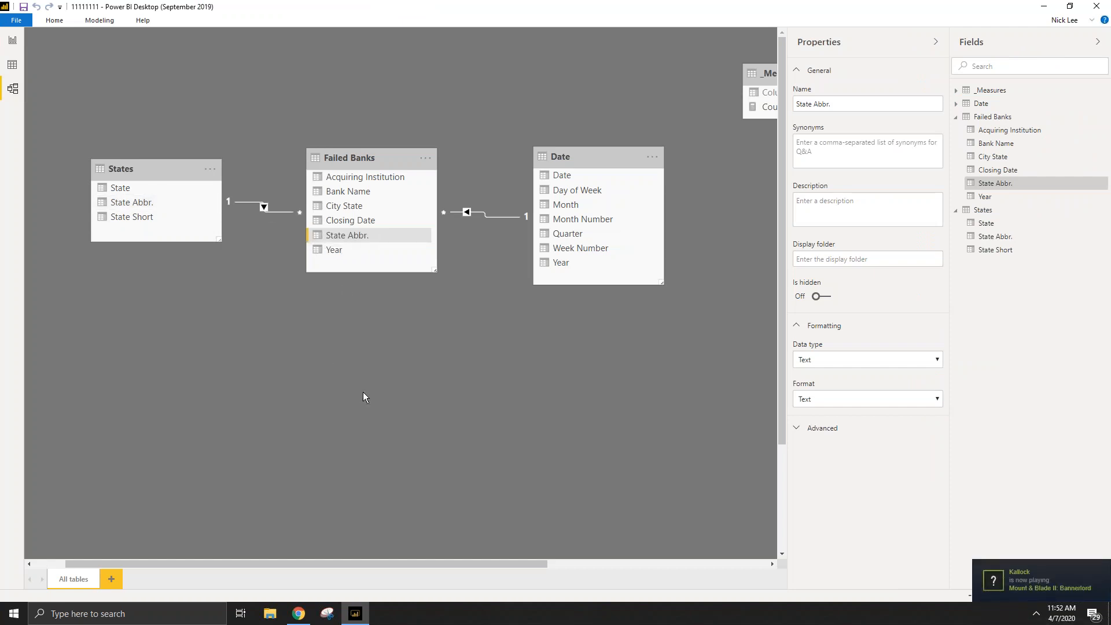
left_click(314, 315)
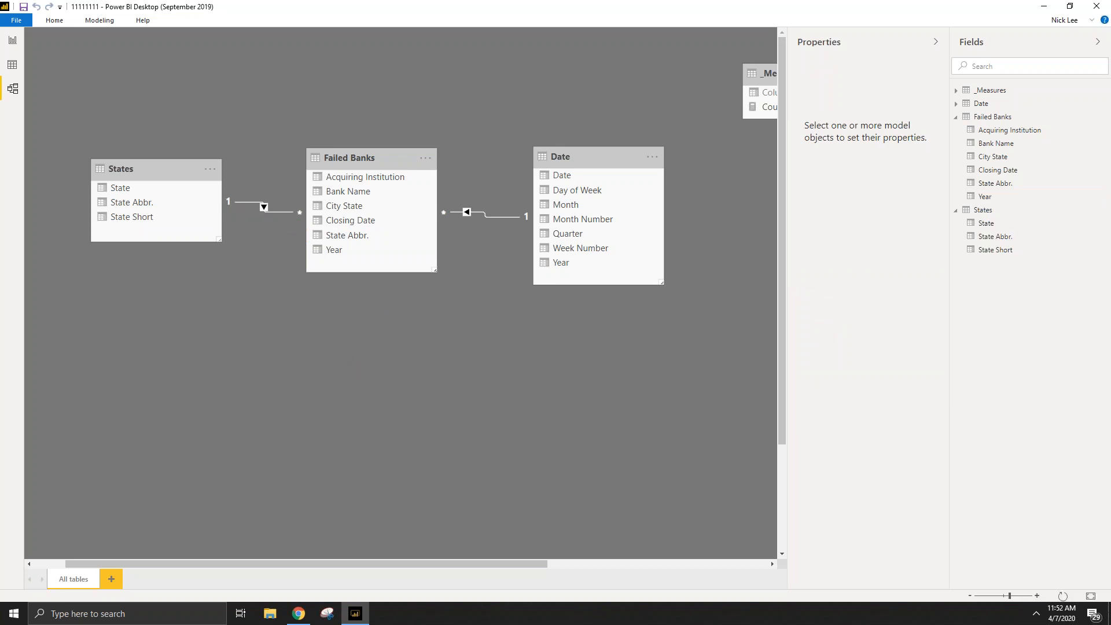
Step: Replace State Abbr. with State from the States table as the map's location and check the state bubbles
left_click(12, 41)
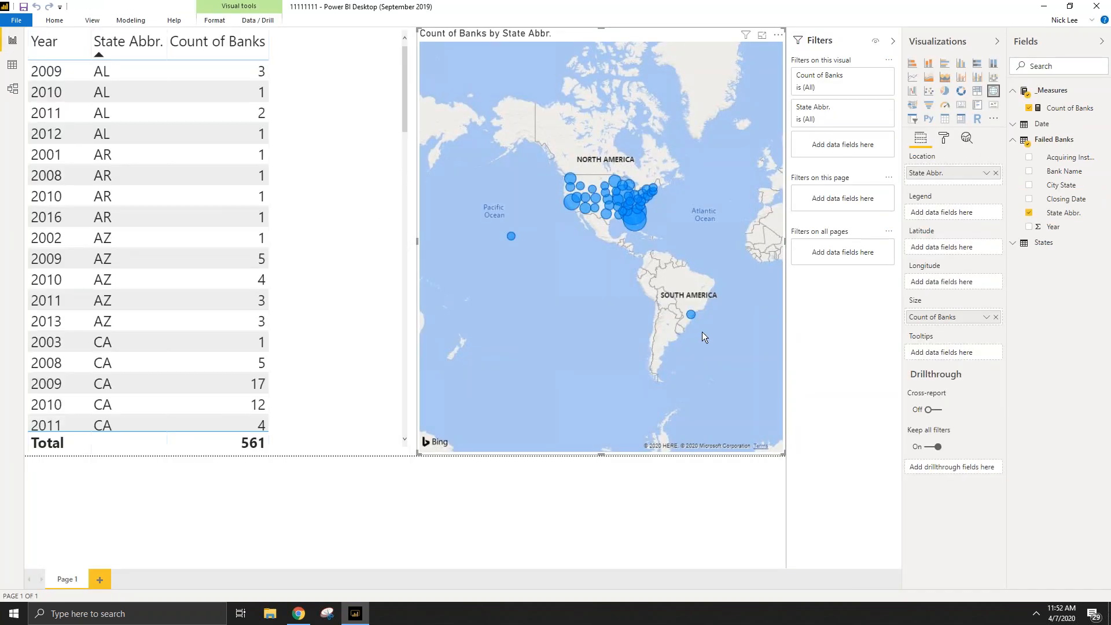
left_click(995, 173)
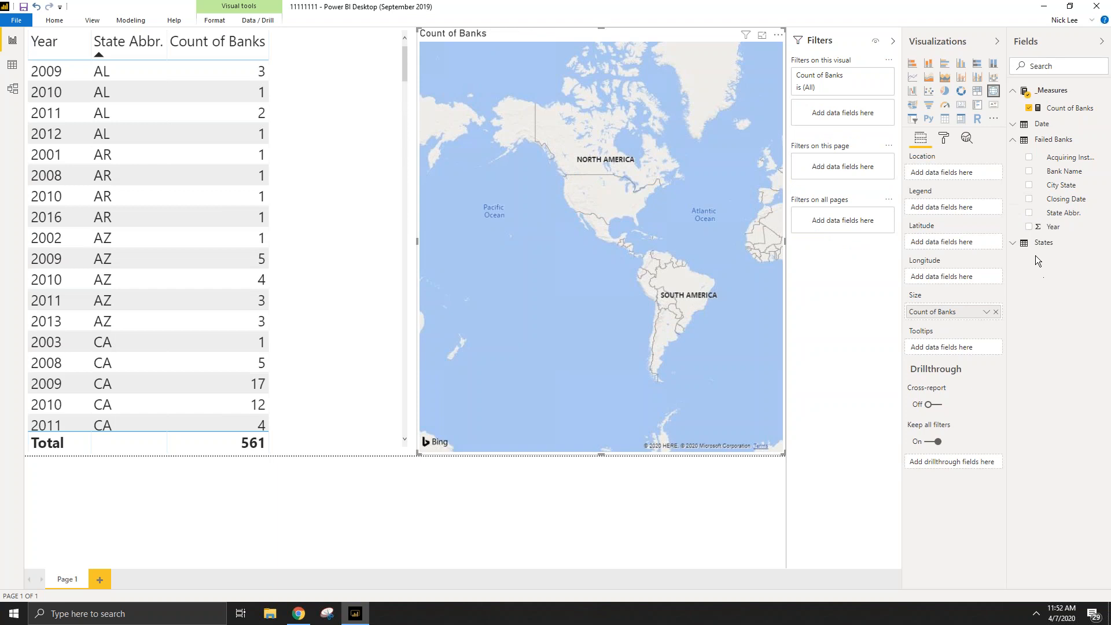
left_click(1013, 242)
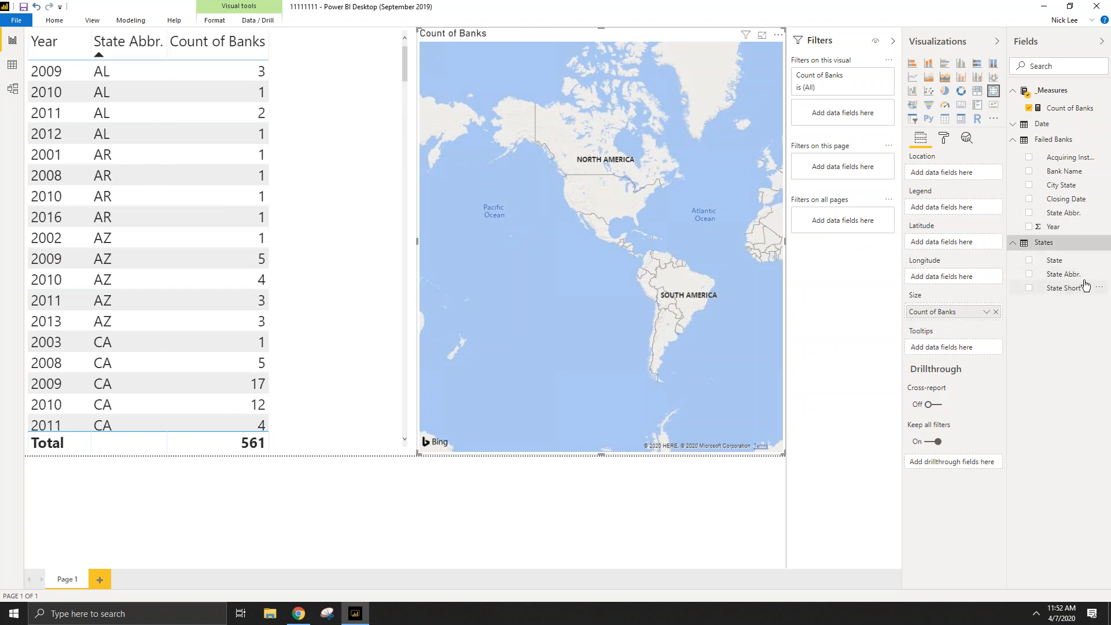
left_click_drag(1075, 265, 965, 174)
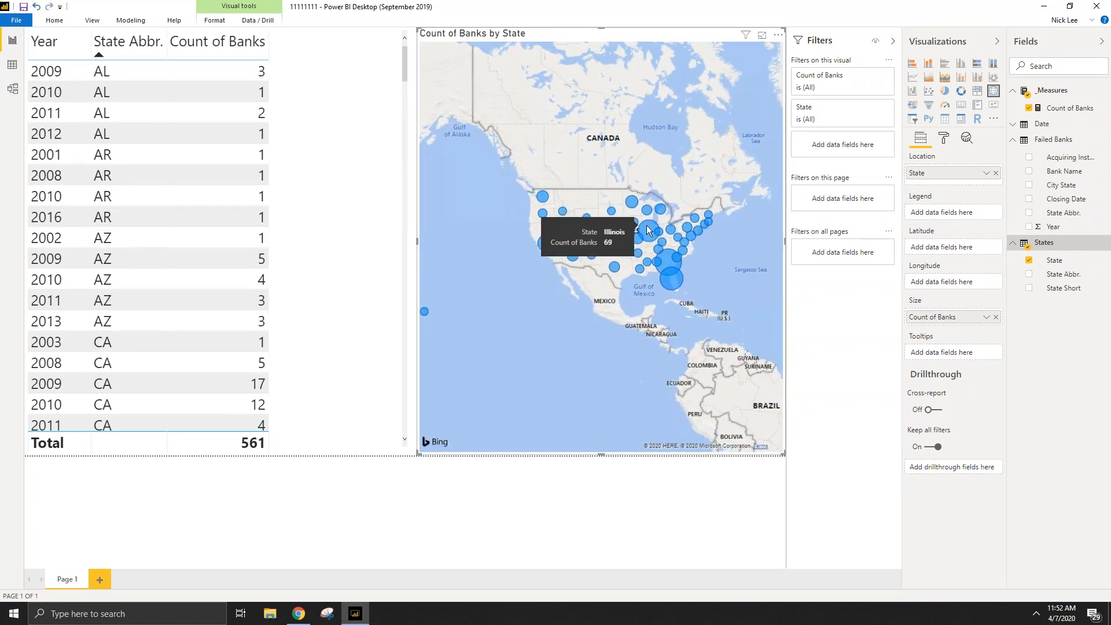
mouse_move(668, 282)
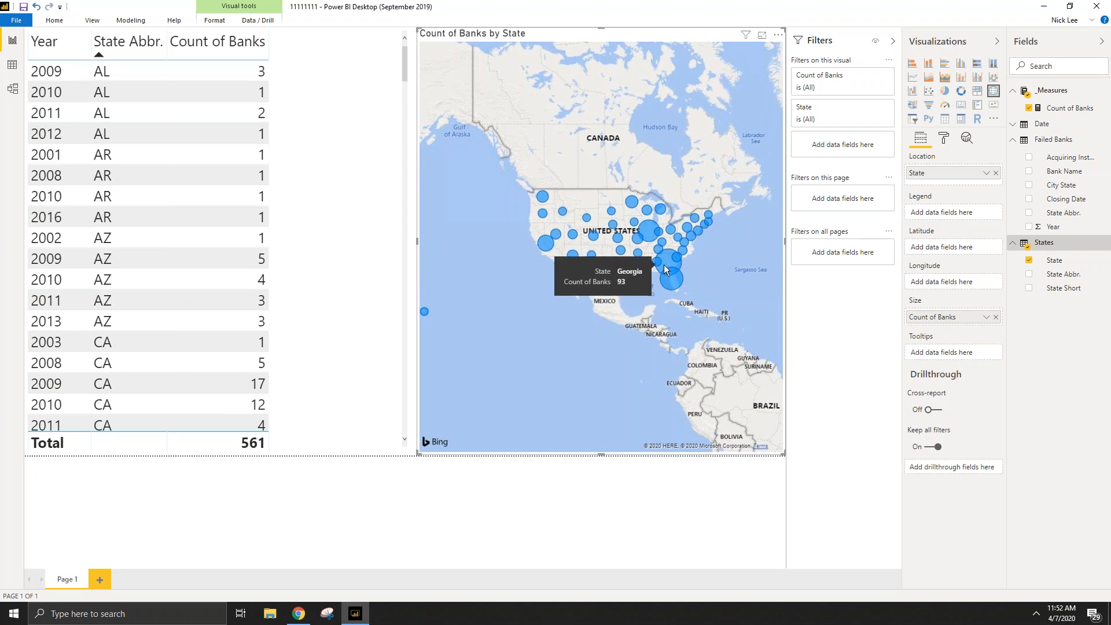
Step: Replace State Abbr. with State from the States table in the table visual and sort it by State ascending
left_click(330, 199)
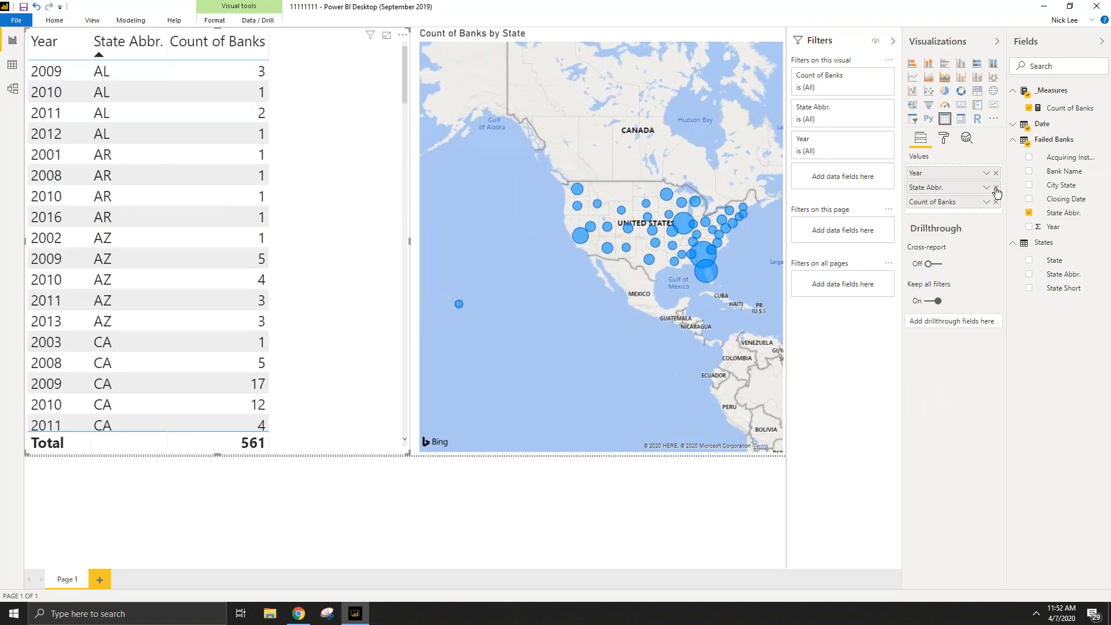
left_click_drag(1062, 211, 957, 189)
left_click(1029, 213)
left_click_drag(1054, 260, 944, 188)
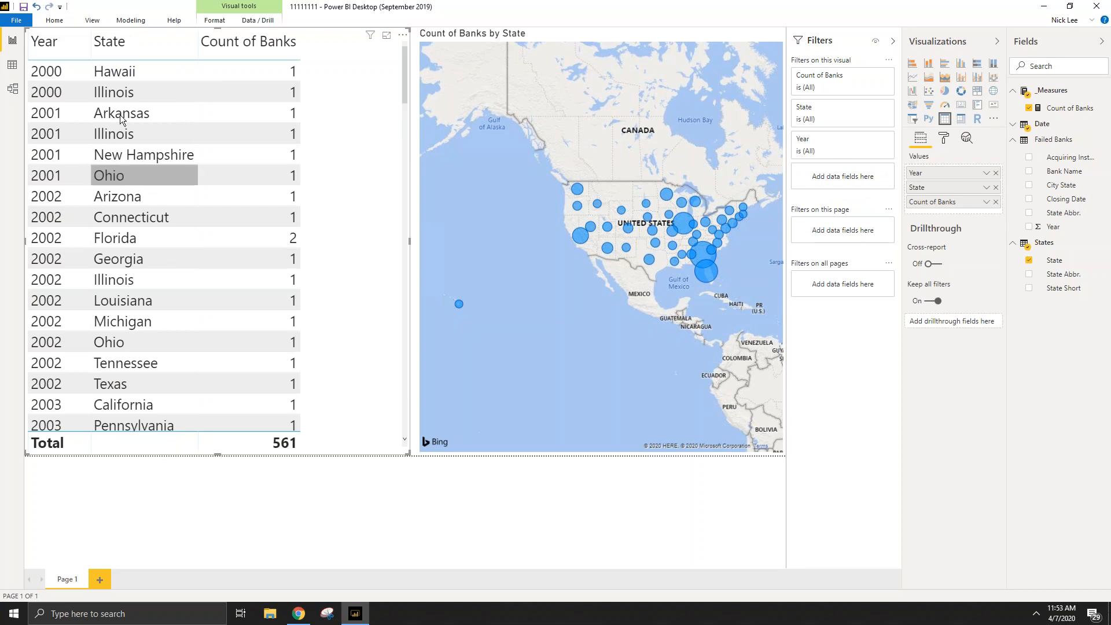
left_click(101, 44)
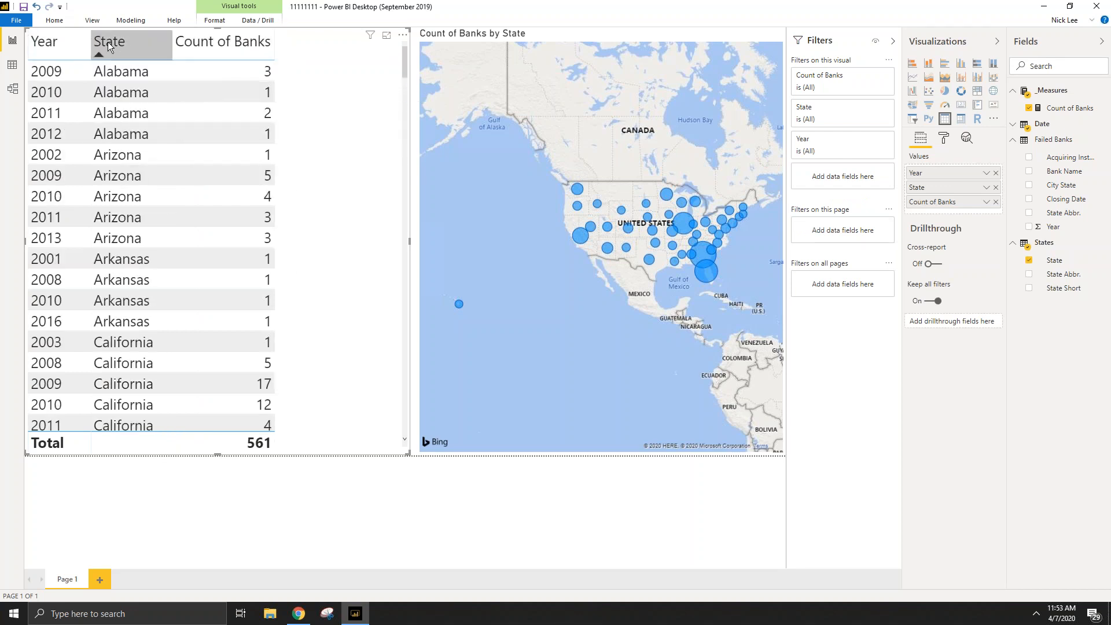
Step: Open the States query in the query editor and review its Removed Other Columns, Promoted Headers2 and Filtered Rows steps
left_click(69, 19)
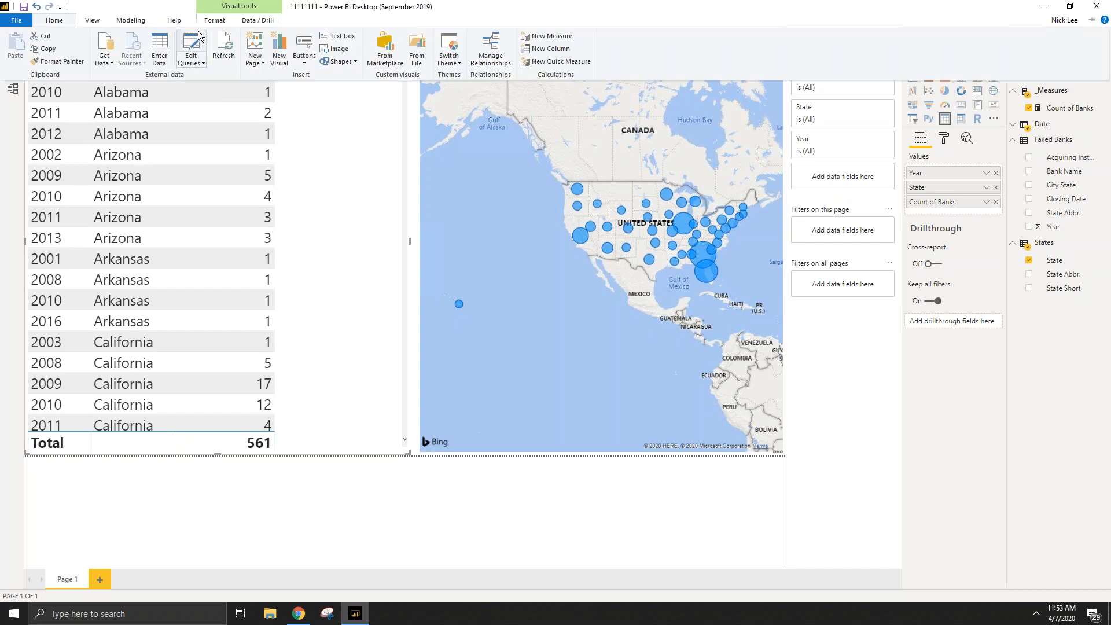
left_click(191, 42)
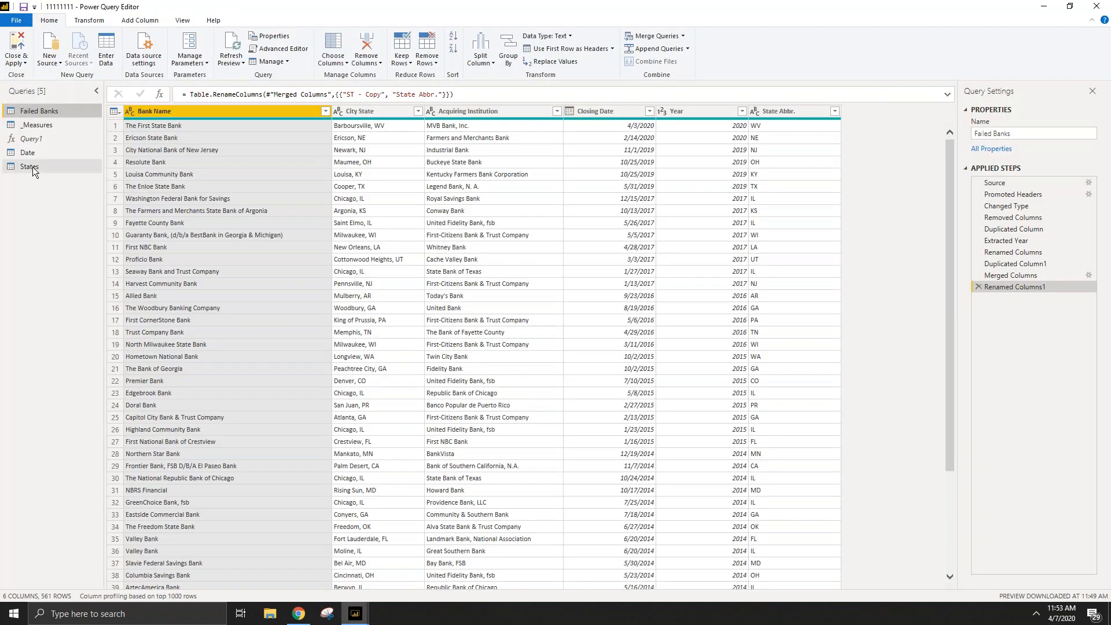
left_click(30, 167)
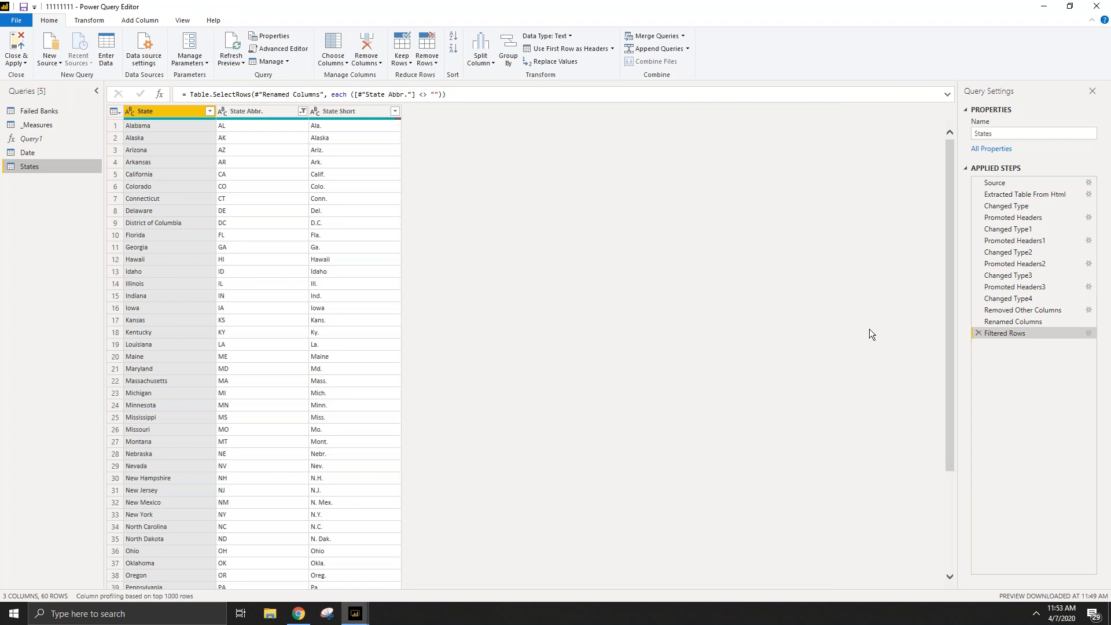
left_click(1043, 310)
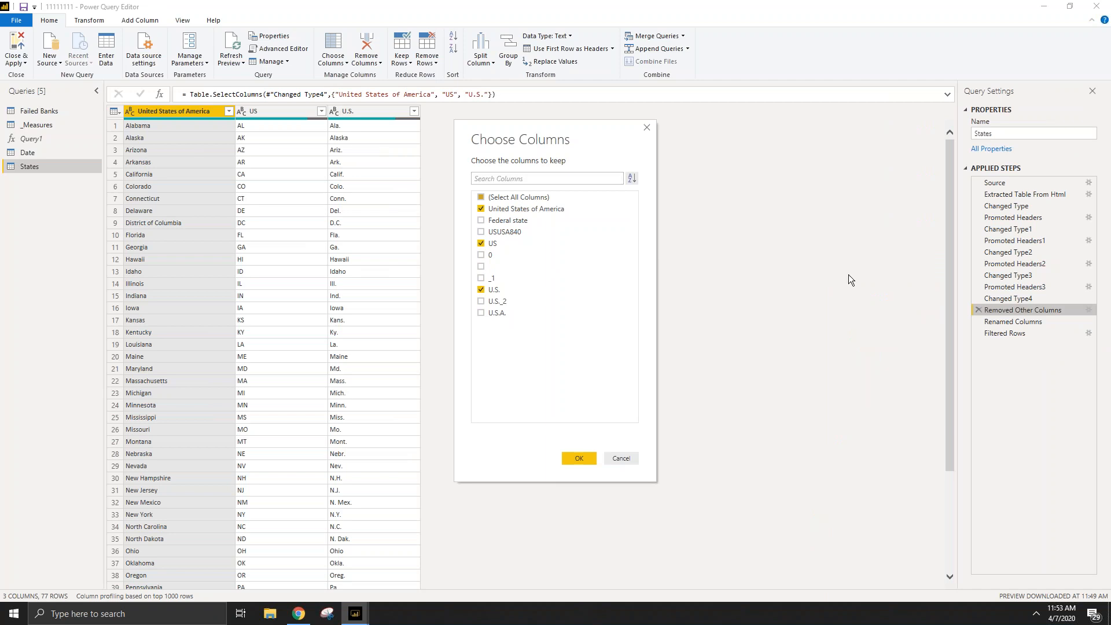
left_click(621, 459)
left_click(1015, 264)
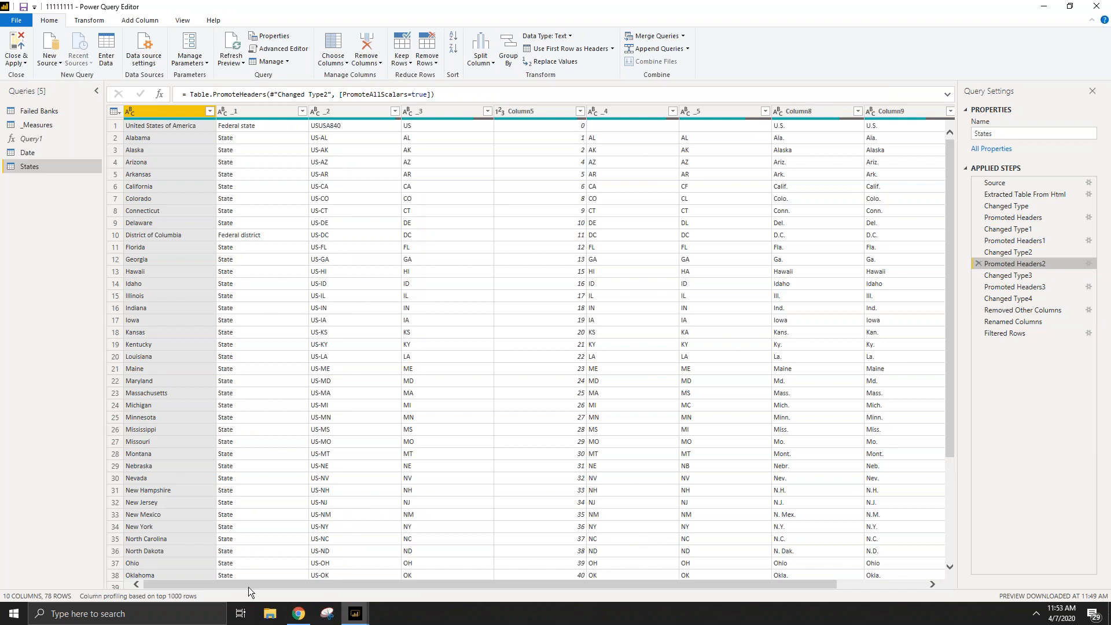
mouse_move(246, 588)
left_mouse_down()
mouse_move(419, 588)
mouse_move(254, 575)
left_mouse_up()
left_click(1022, 332)
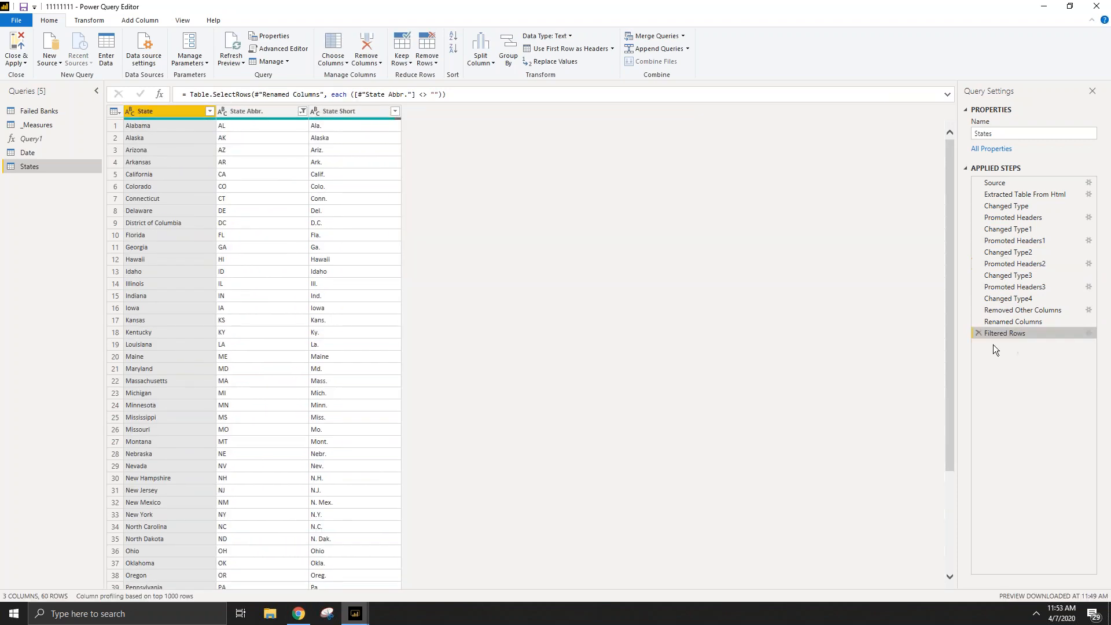
Step: Examine the States rows and column 0 at the Promoted Headers3 step, then return to Filtered Rows and close and apply the queries
left_click(1014, 287)
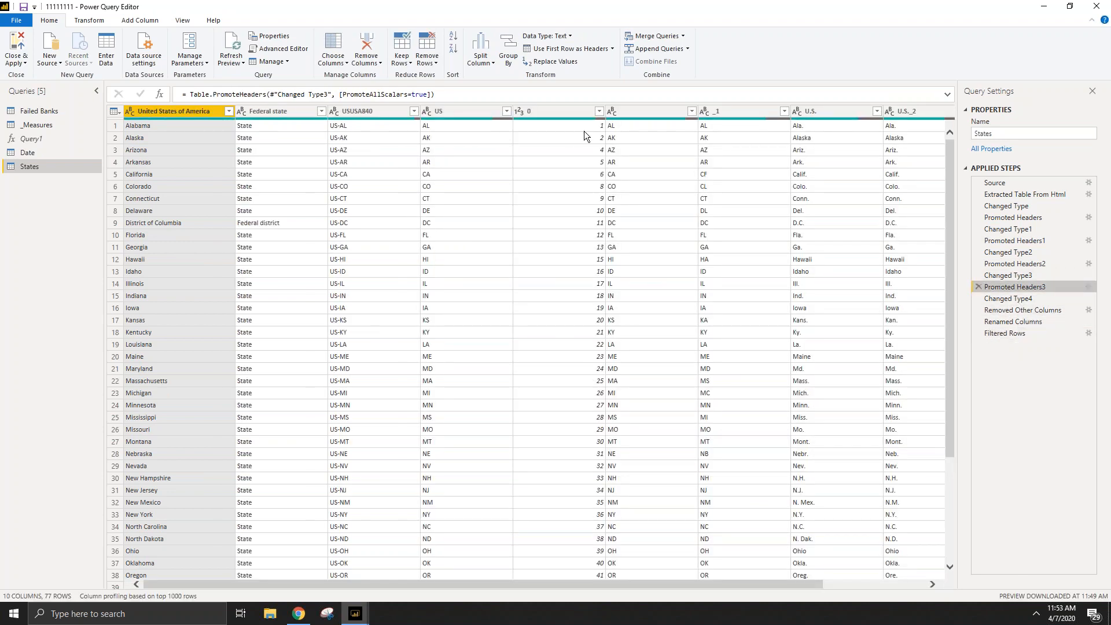
left_click(549, 112)
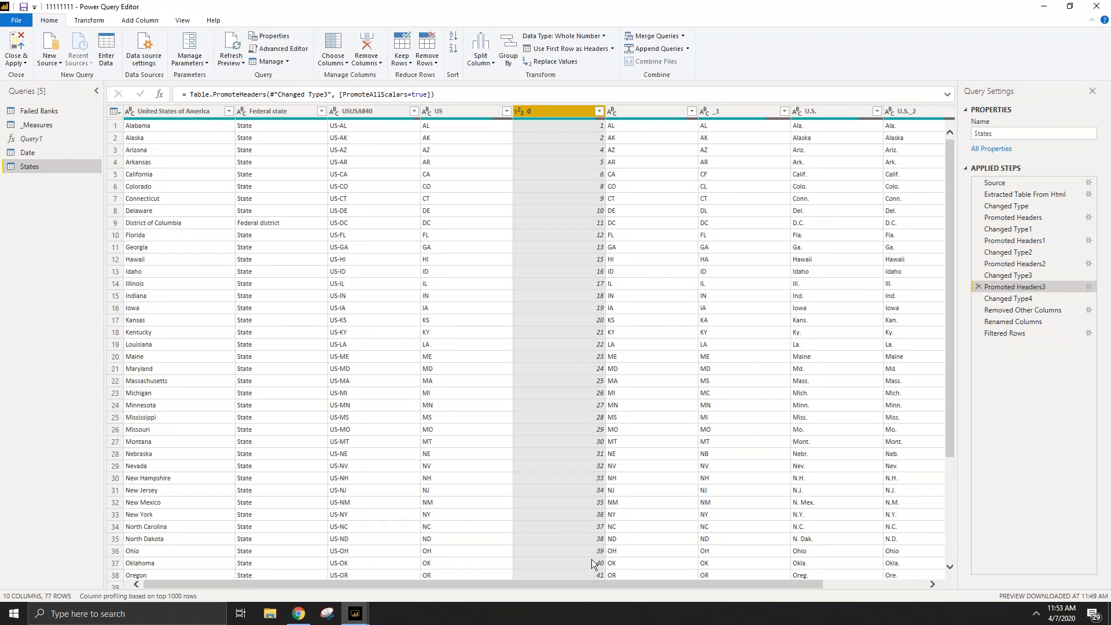
scroll(734, 454, "down", 12)
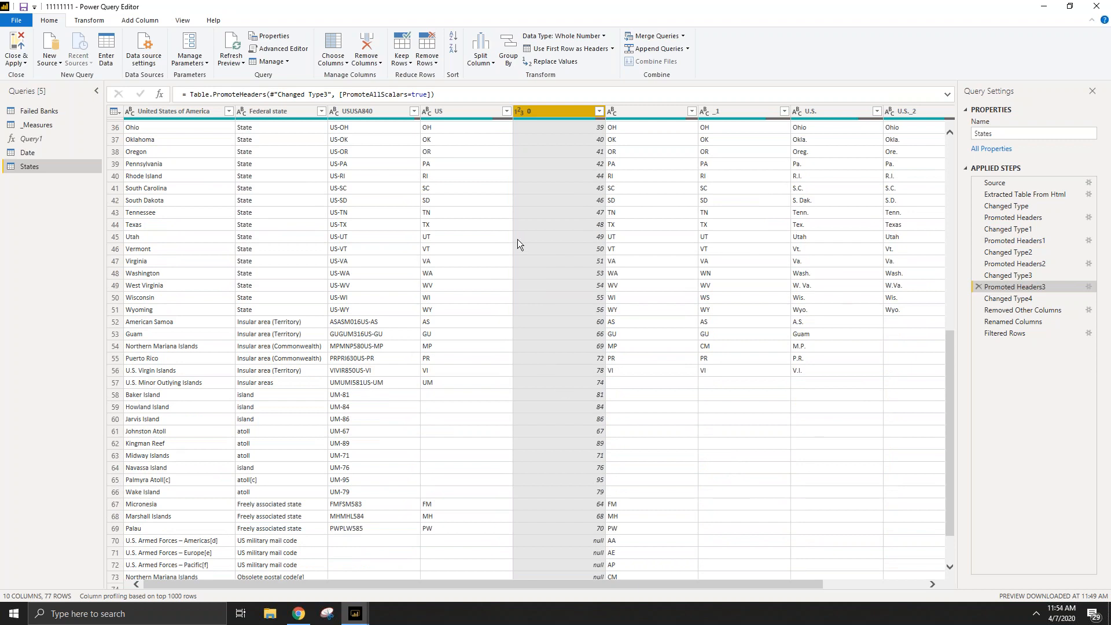
scroll(252, 312, "up", 4)
scroll(253, 313, "up", 2)
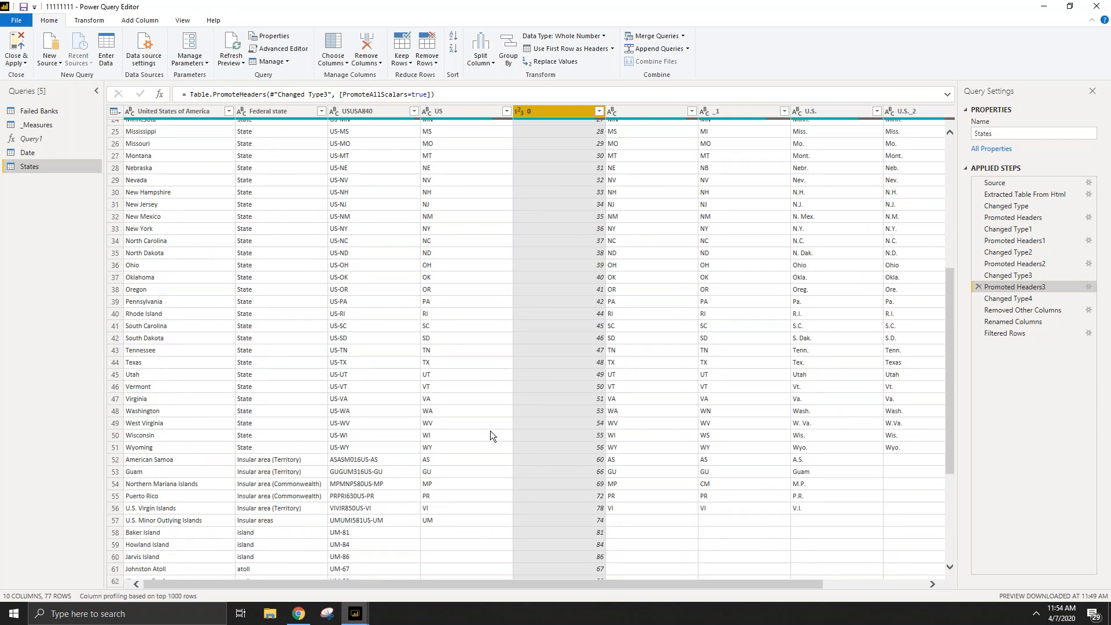
scroll(564, 436, "up", 8)
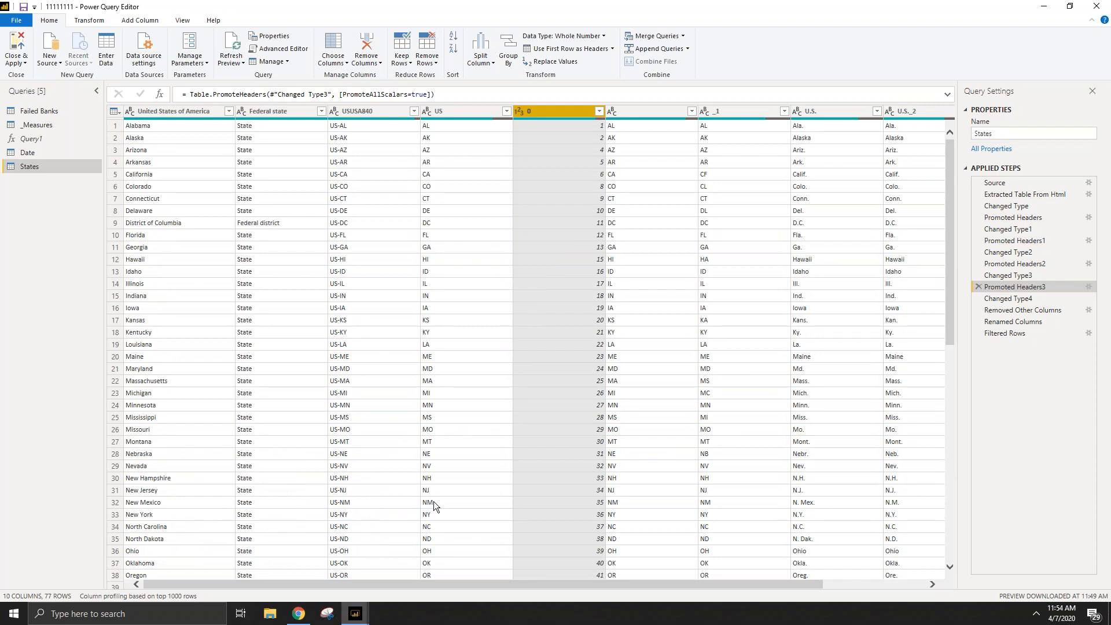
scroll(620, 168, "down", 3)
scroll(674, 324, "down", 12)
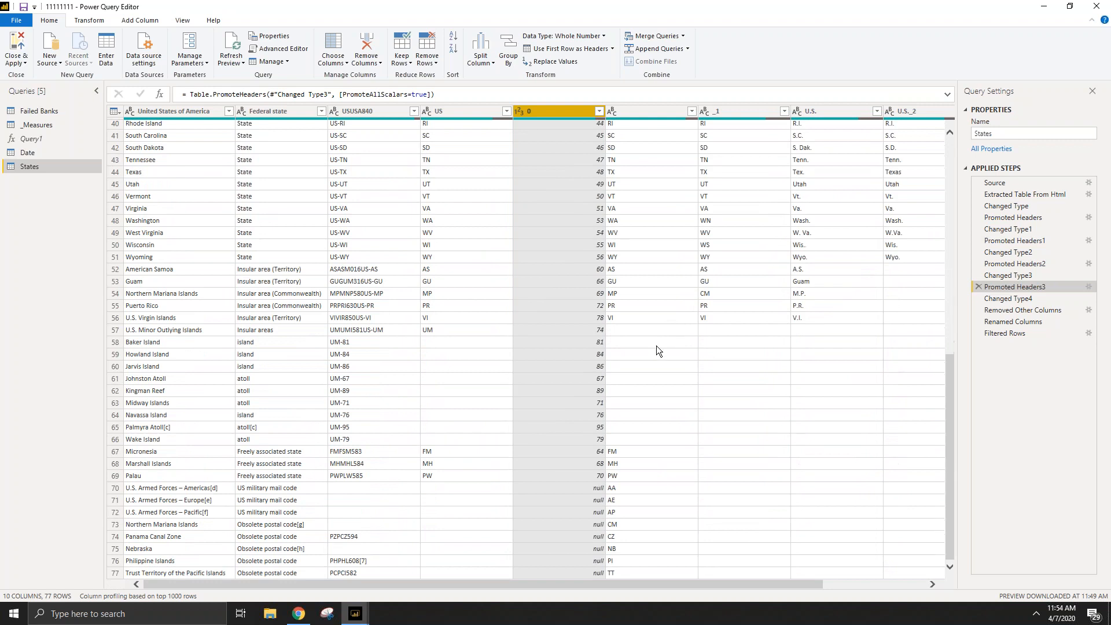
scroll(604, 387, "up", 13)
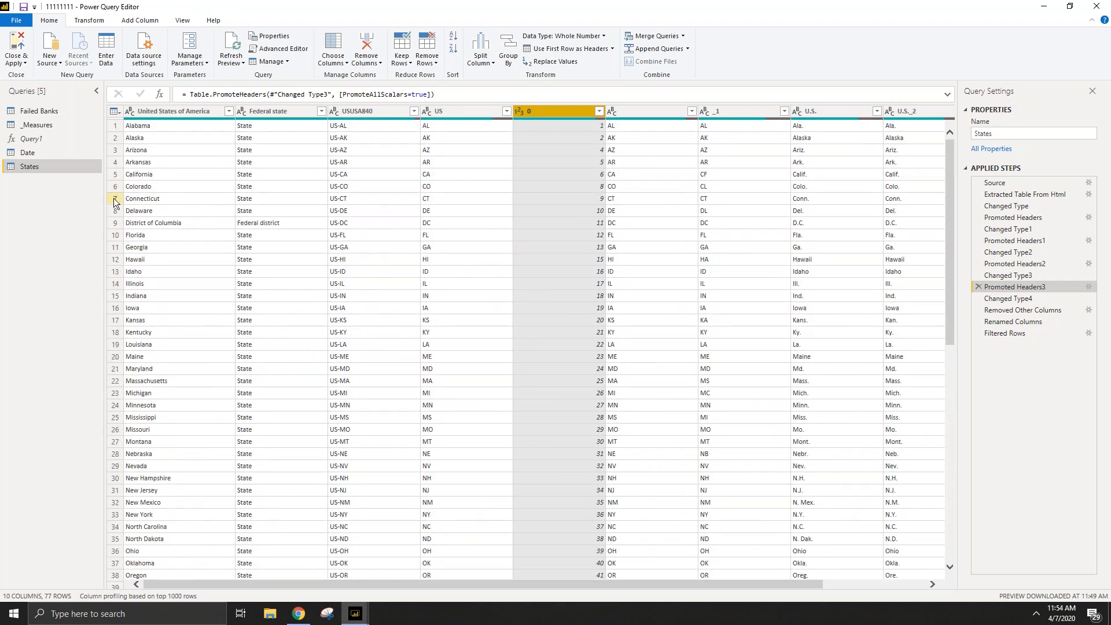
left_click(1012, 333)
left_click(23, 45)
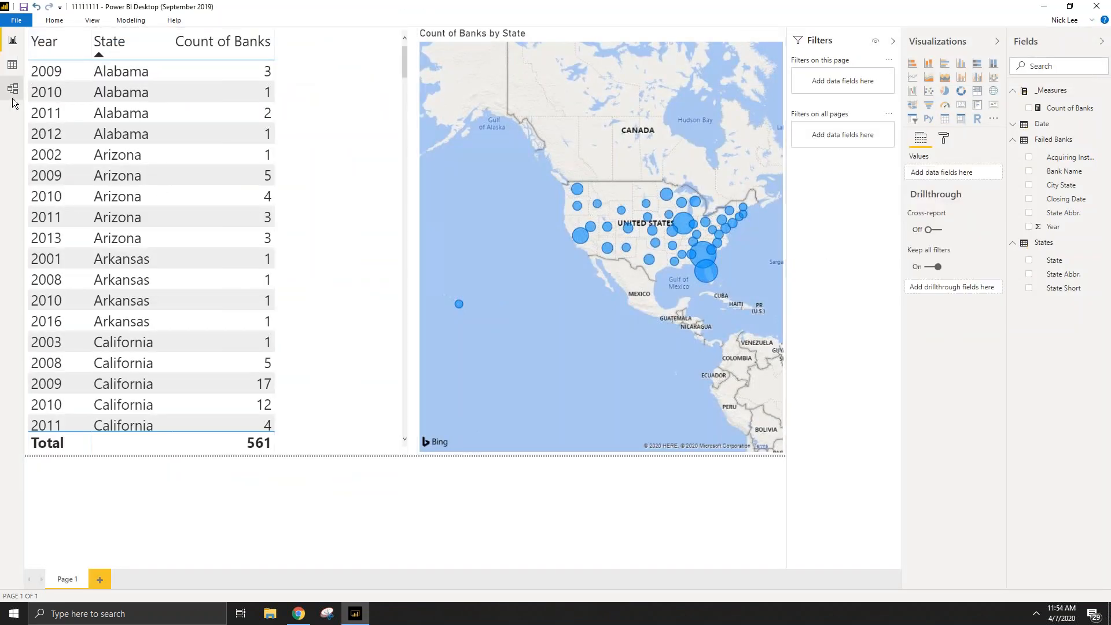
Step: Examine the direction of the relationship between the States and Failed Banks tables in the model diagram
left_click(12, 94)
left_click_drag(154, 170, 150, 160)
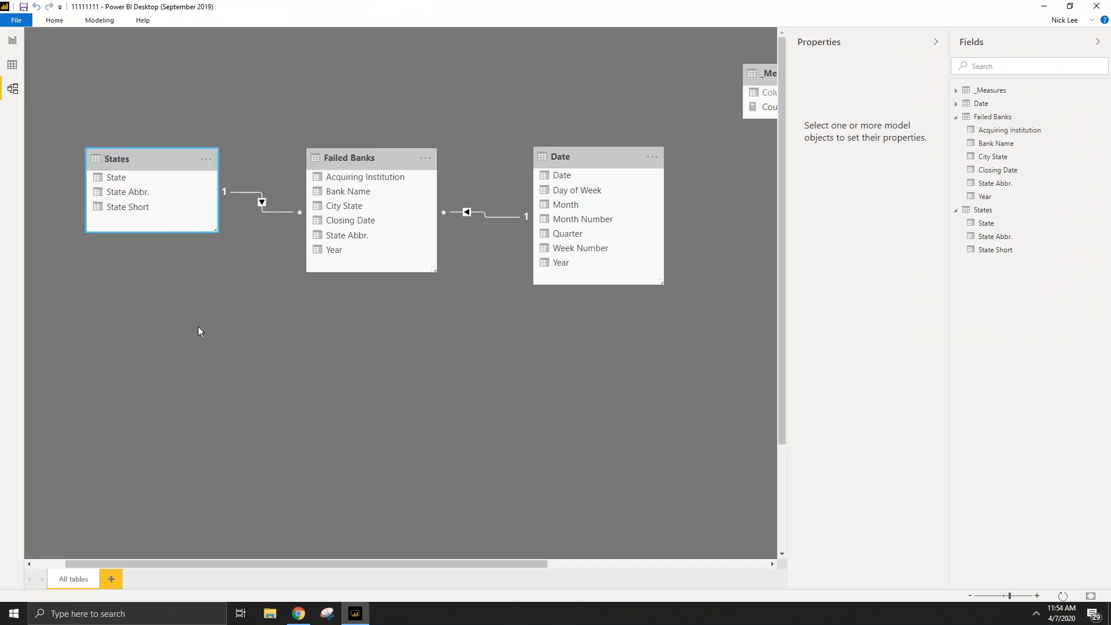
left_click_drag(302, 222, 222, 196)
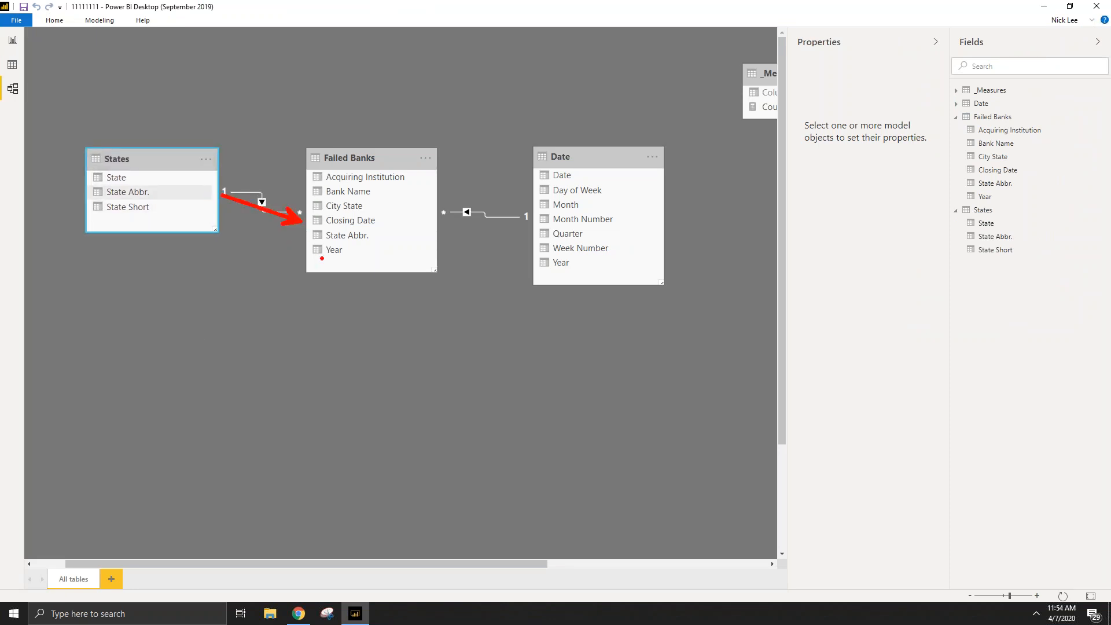
key("Escape")
left_click(265, 237)
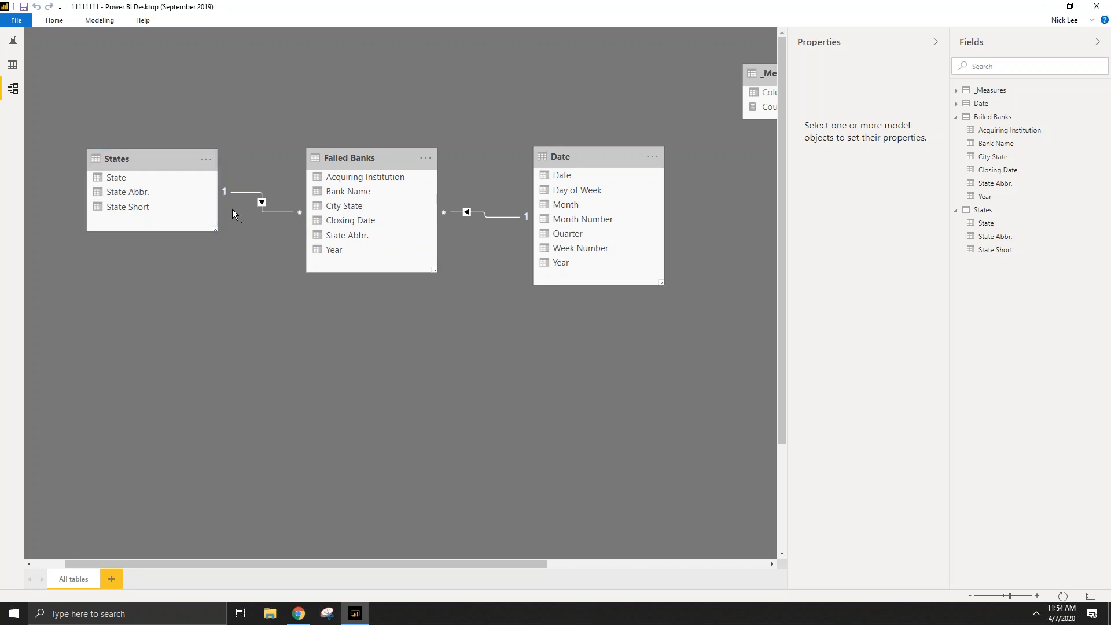